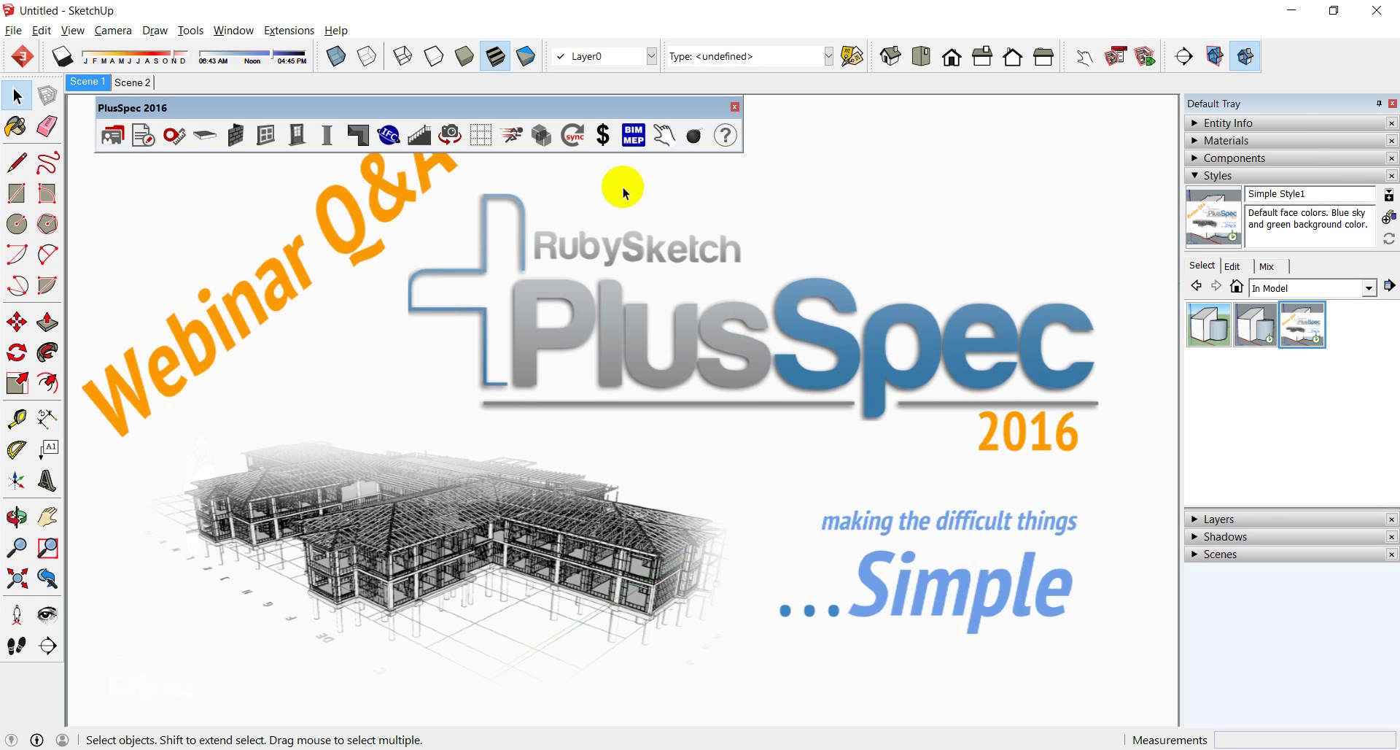
Step: Move the floating PlusSpec 2016 toolbar aside and switch to Scene 2 with the figure at the origin
left_click_drag(562, 108, 981, 112)
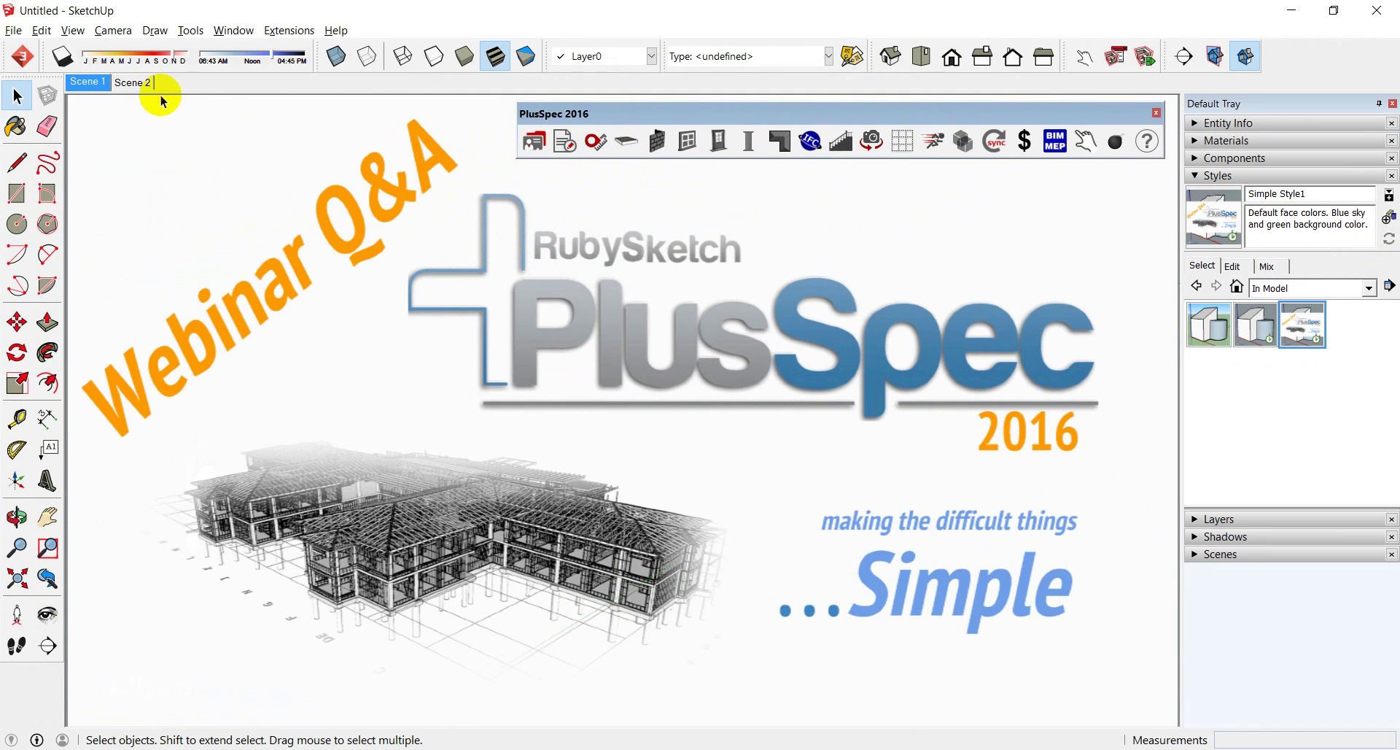
left_click(135, 83)
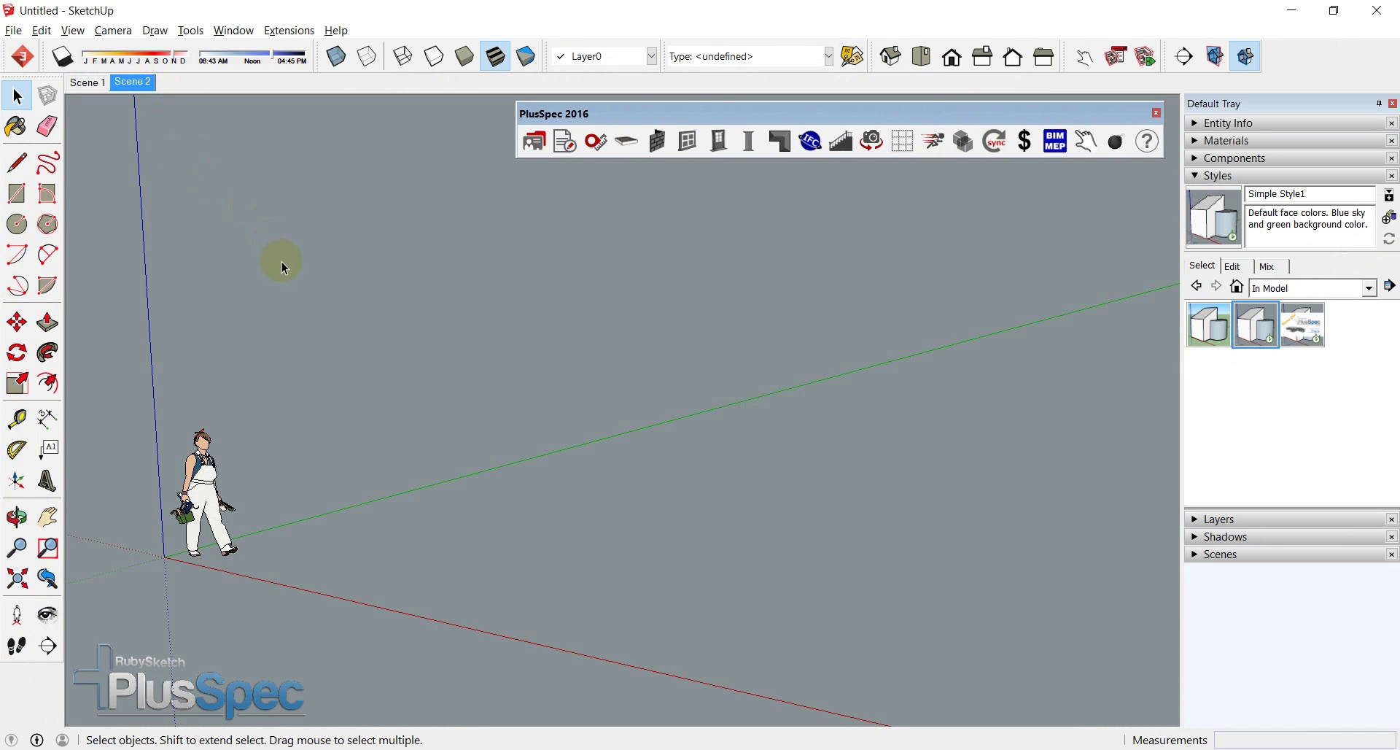
Step: Bring up the 'Attendee Questions Webinar Feb 2016' sheet, starting with the DXF export question
key("alt+Tab")
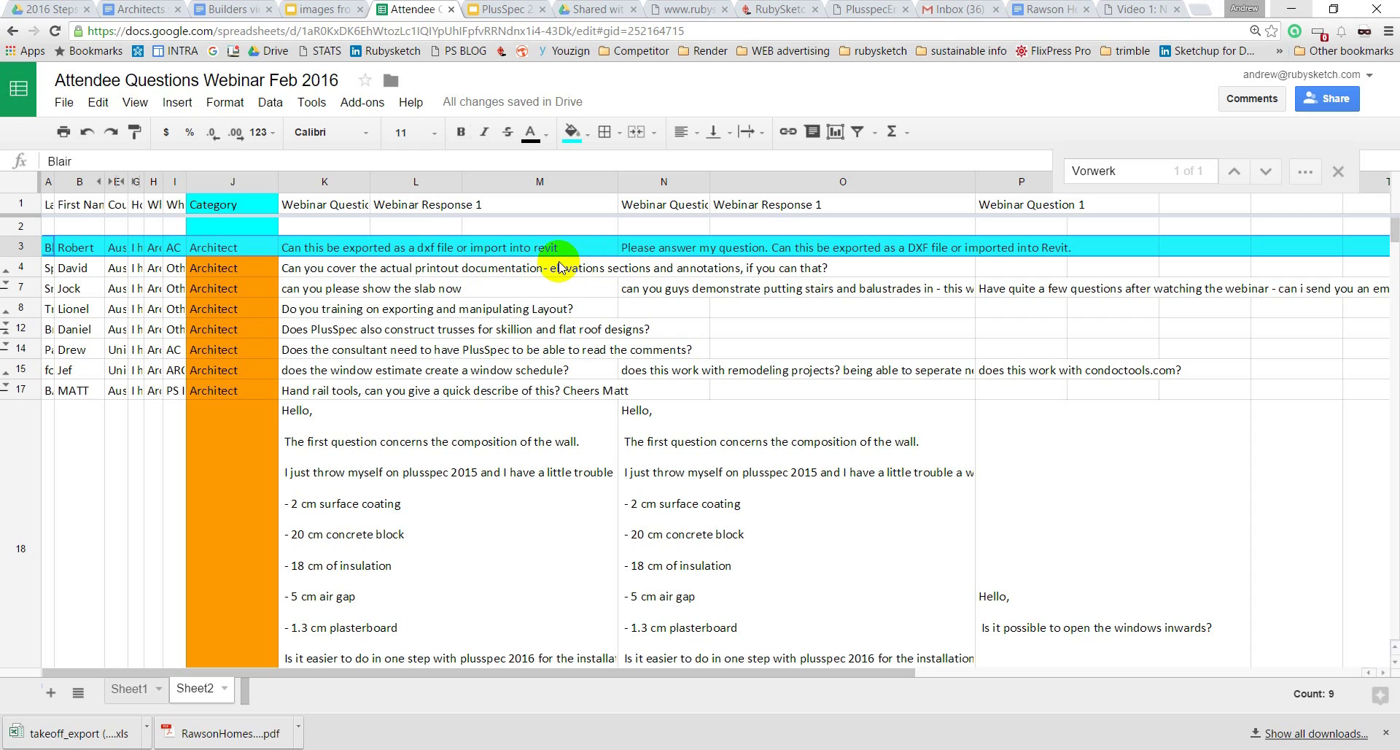
Step: Draw four PlusSpec brick walls around a closed rectangular outline beside the figure
key("alt+Tab")
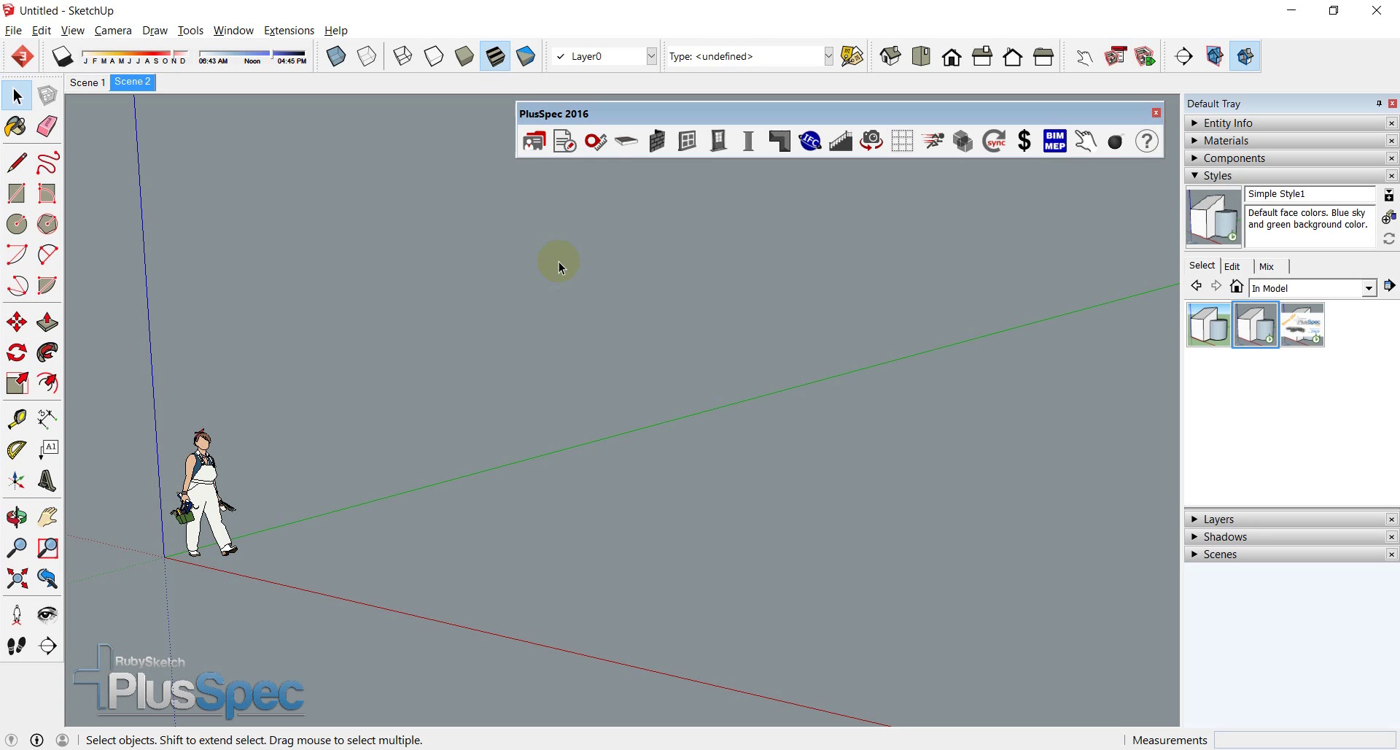
left_click(657, 141)
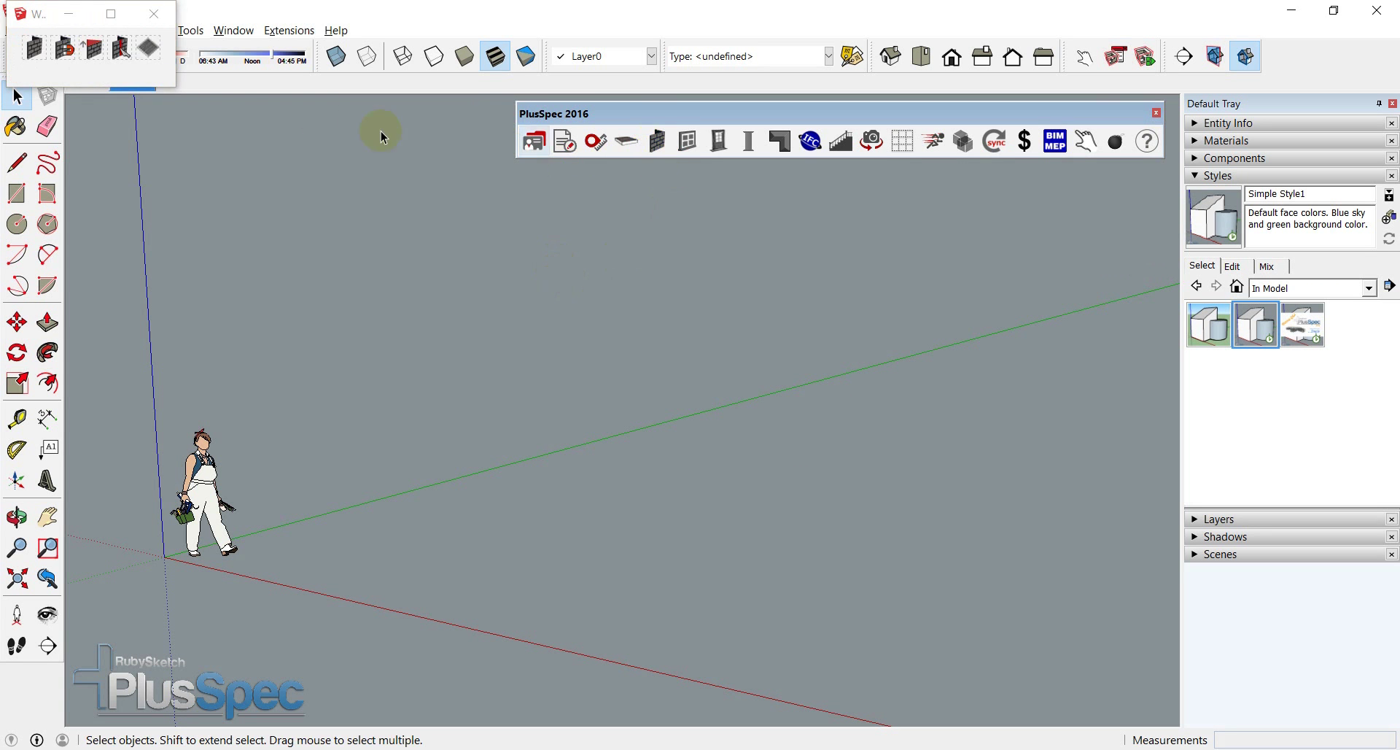
left_click(35, 48)
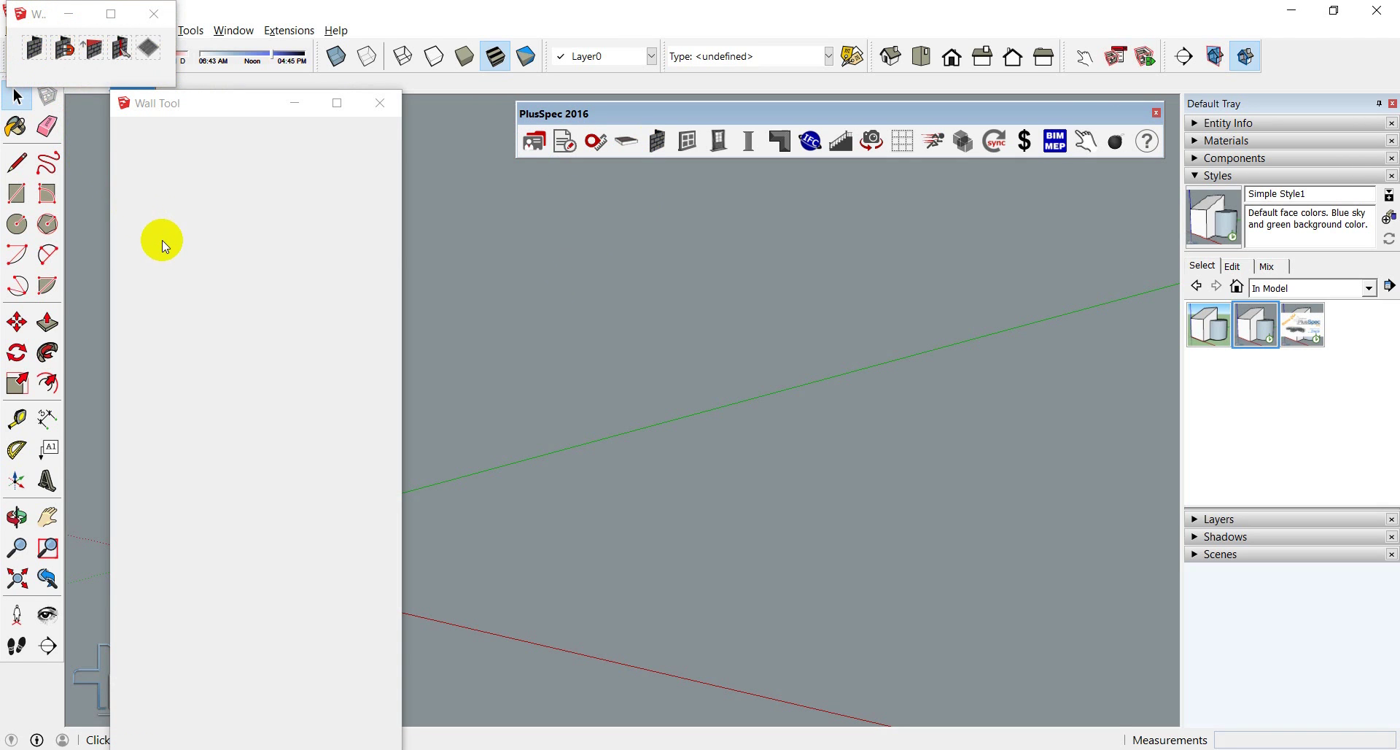
left_click(291, 570)
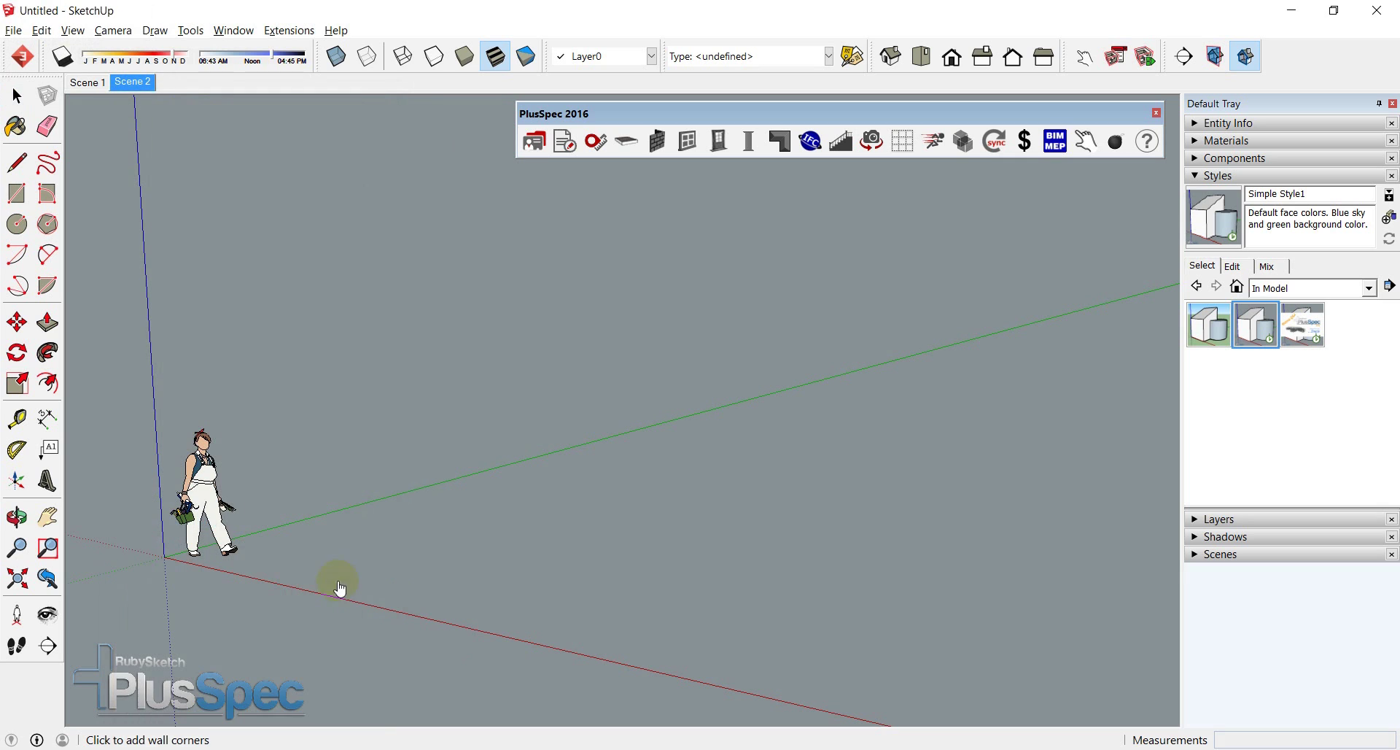
left_click(615, 643)
left_click(312, 576)
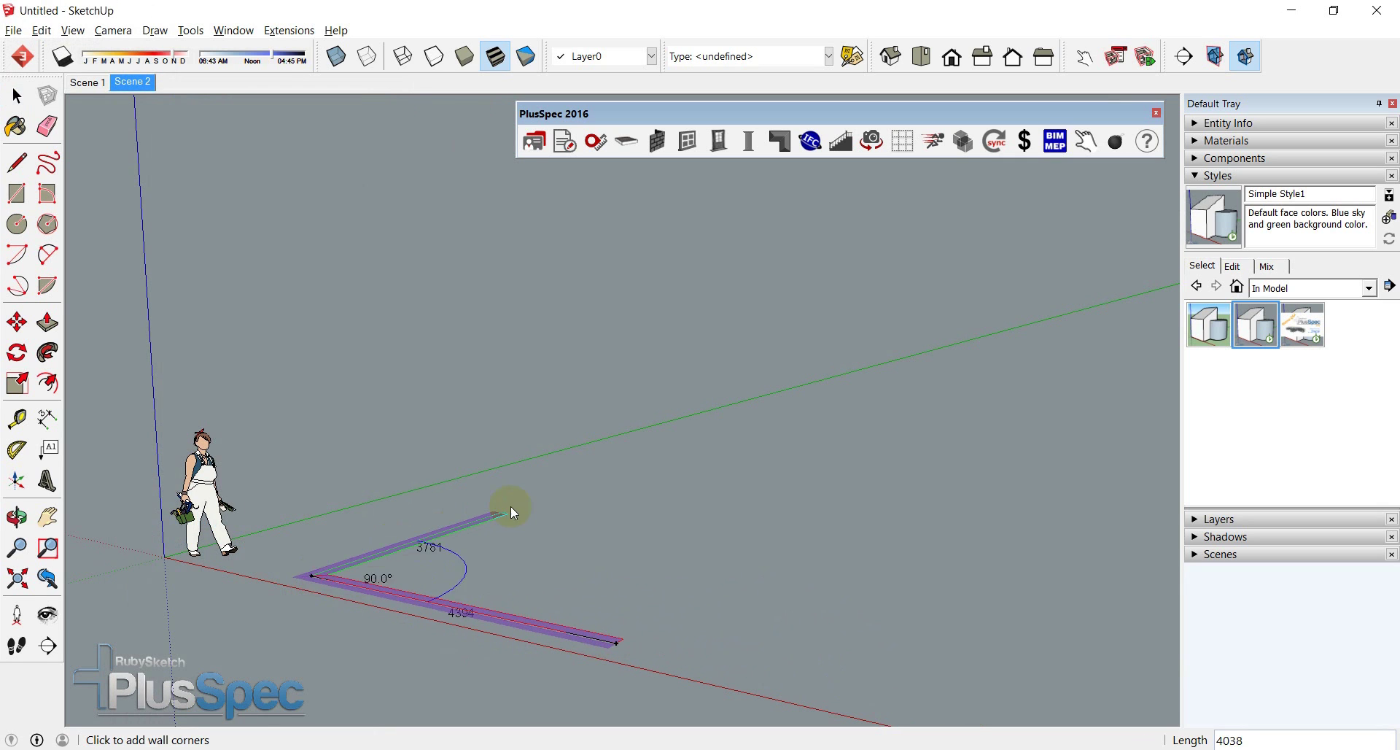
left_click(522, 504)
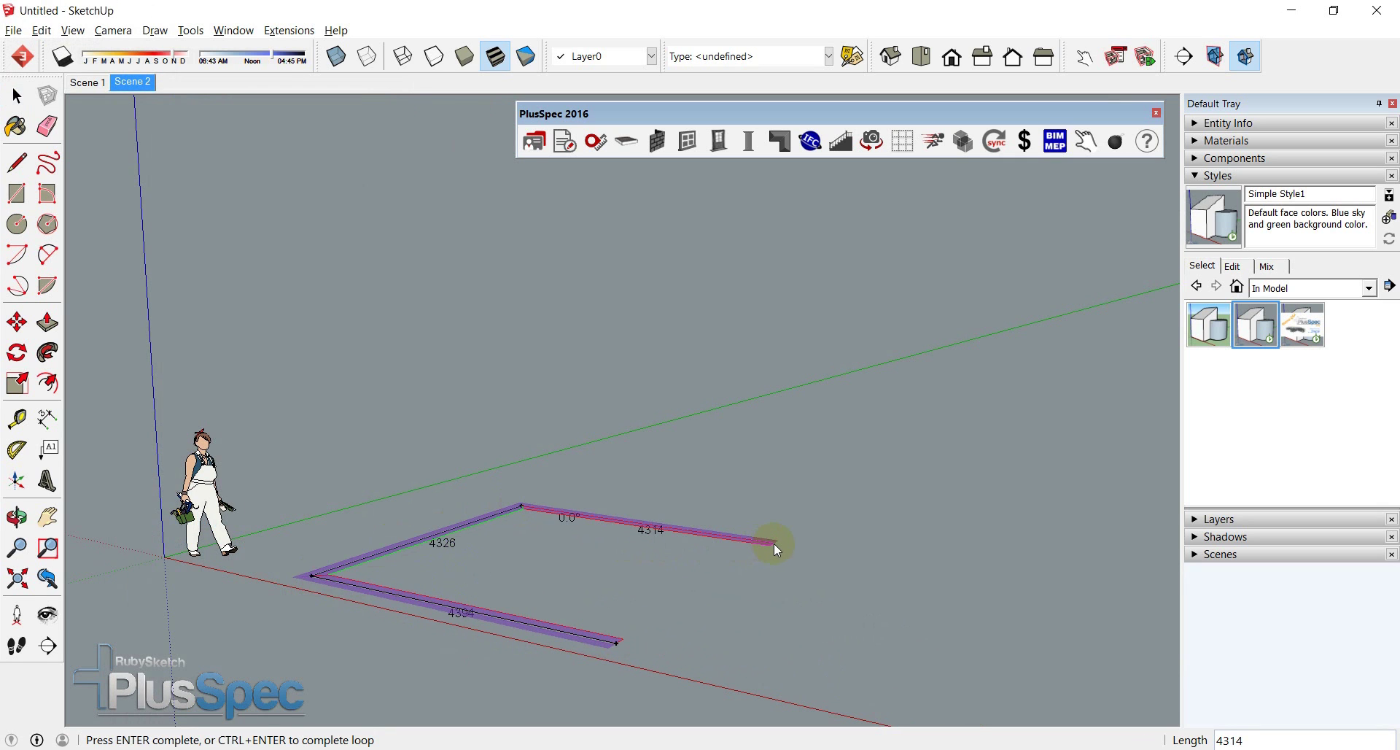
left_click(617, 641)
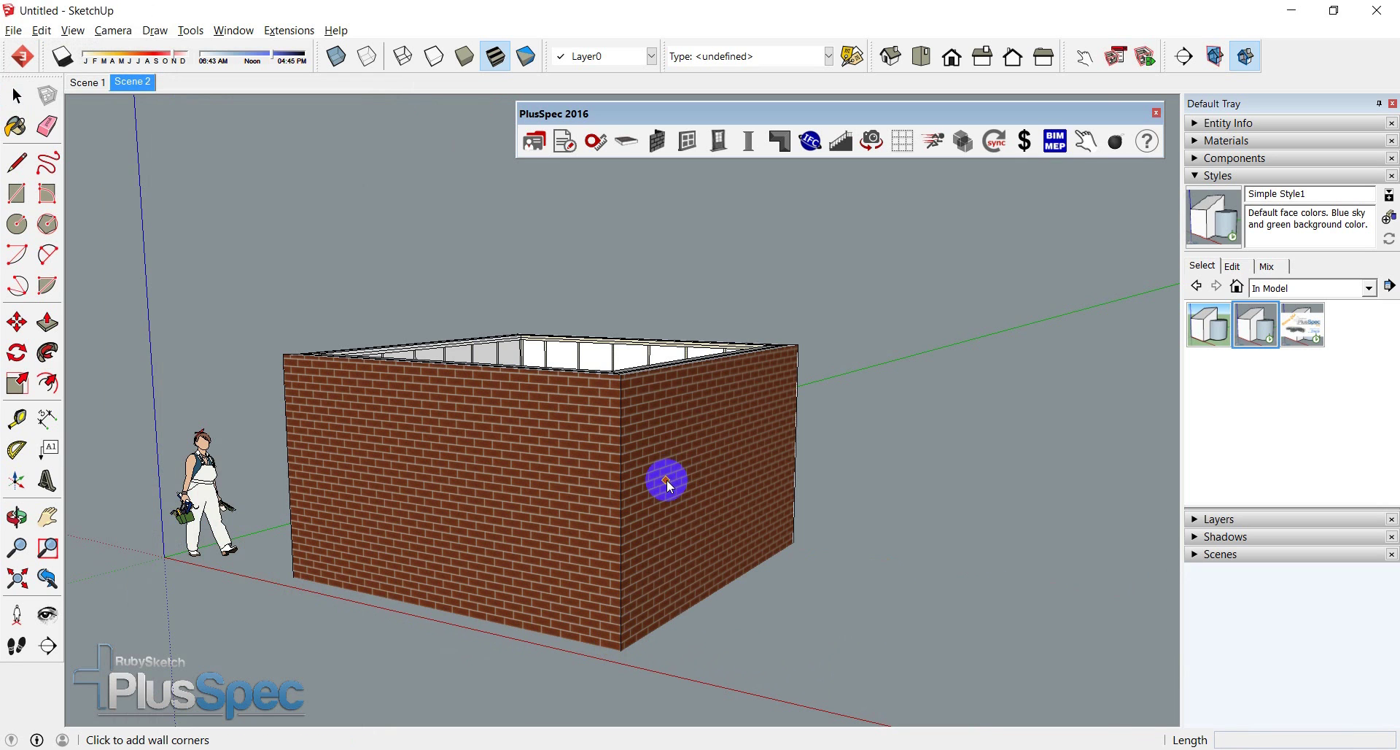
Step: Select the right brick wall group and inspect its inner wall in group editing
key("space")
left_click(670, 478)
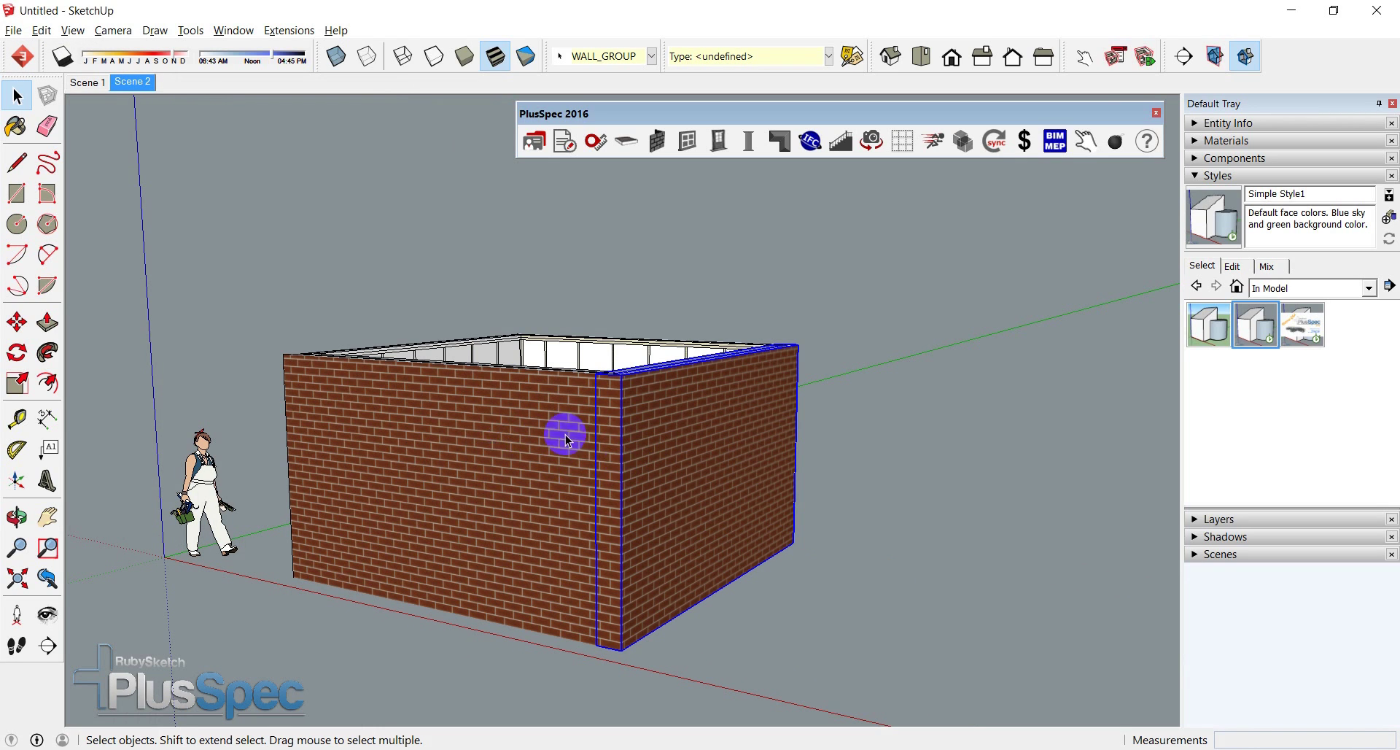
double_click(685, 425)
left_click(687, 427)
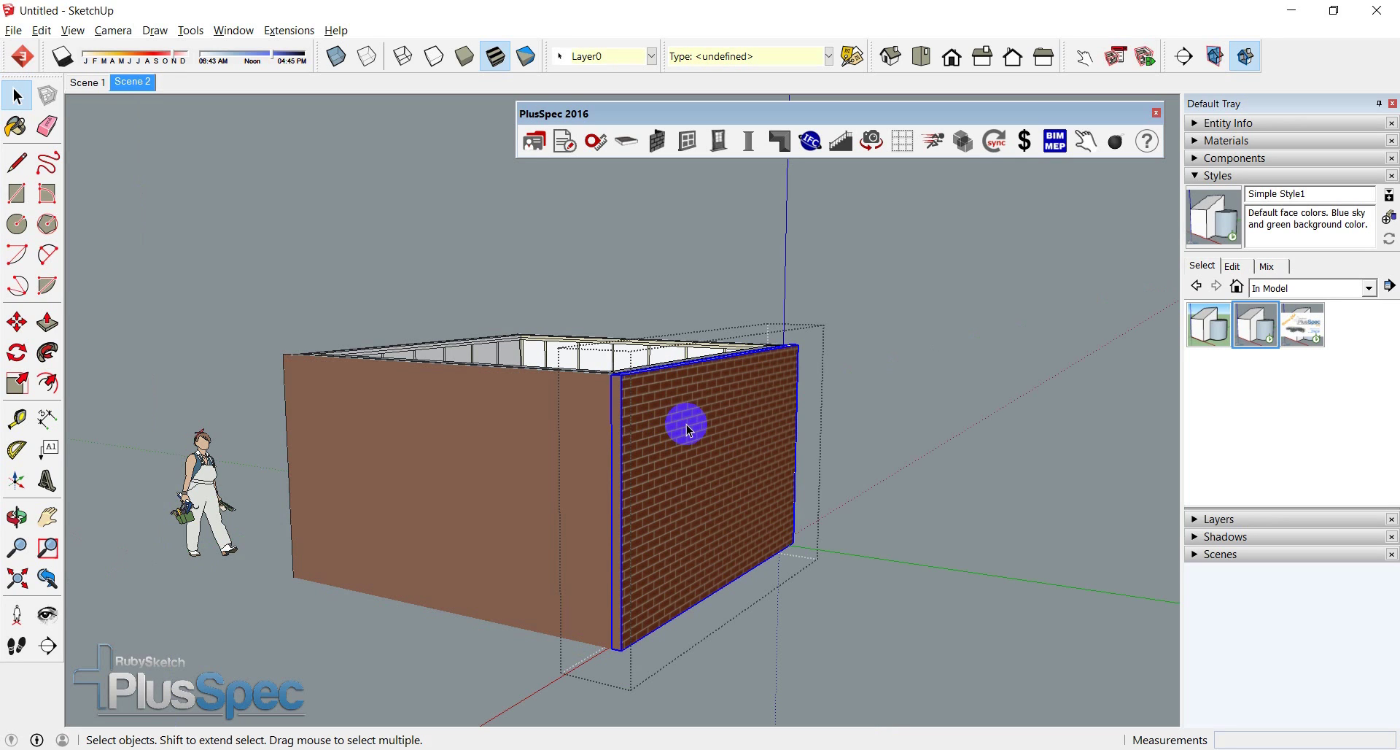
left_click(454, 279)
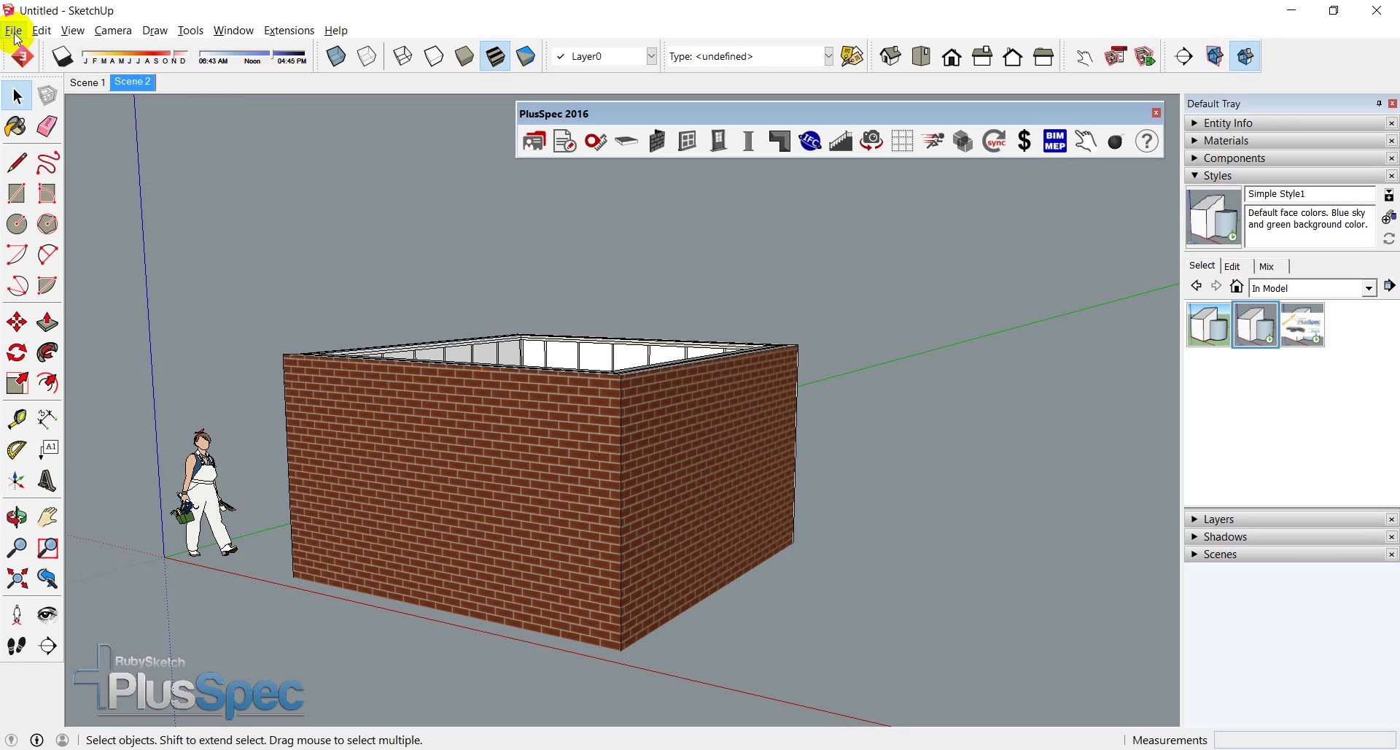
left_click(14, 31)
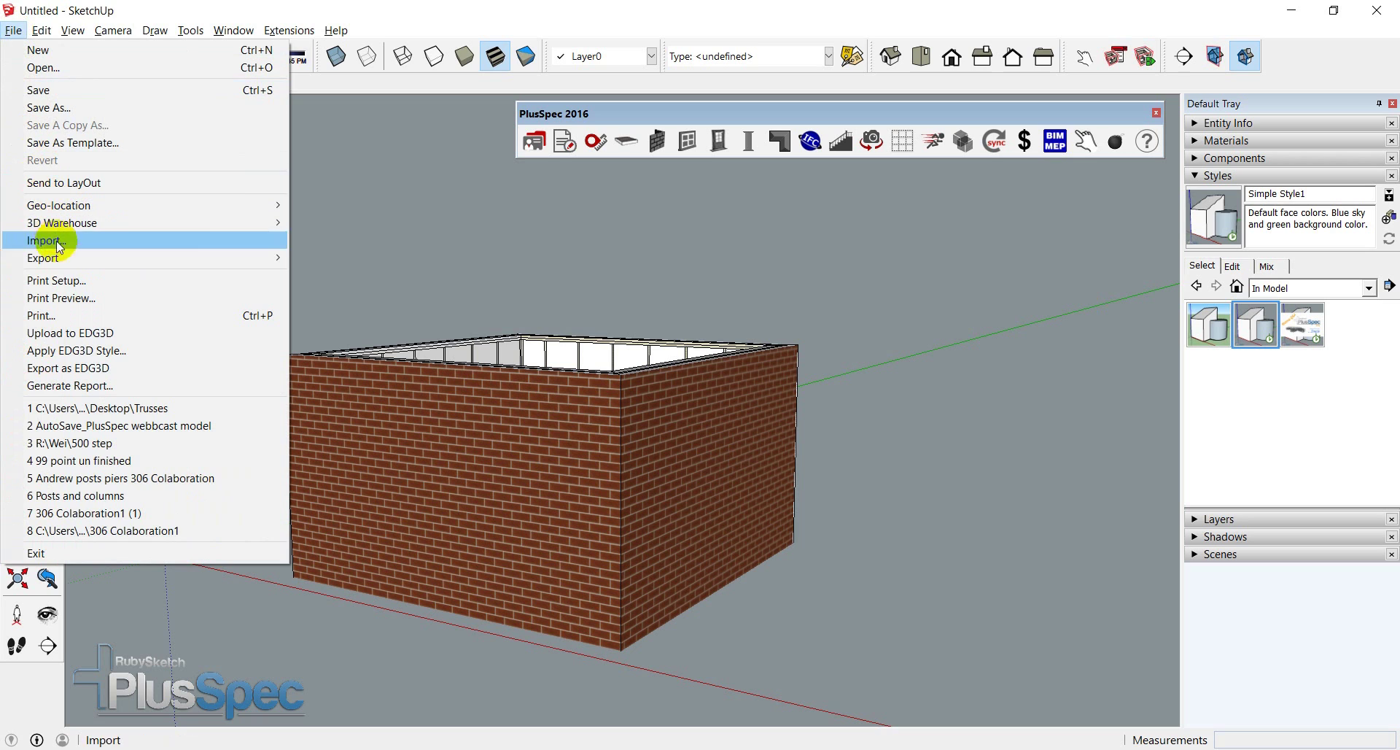
mouse_move(62, 259)
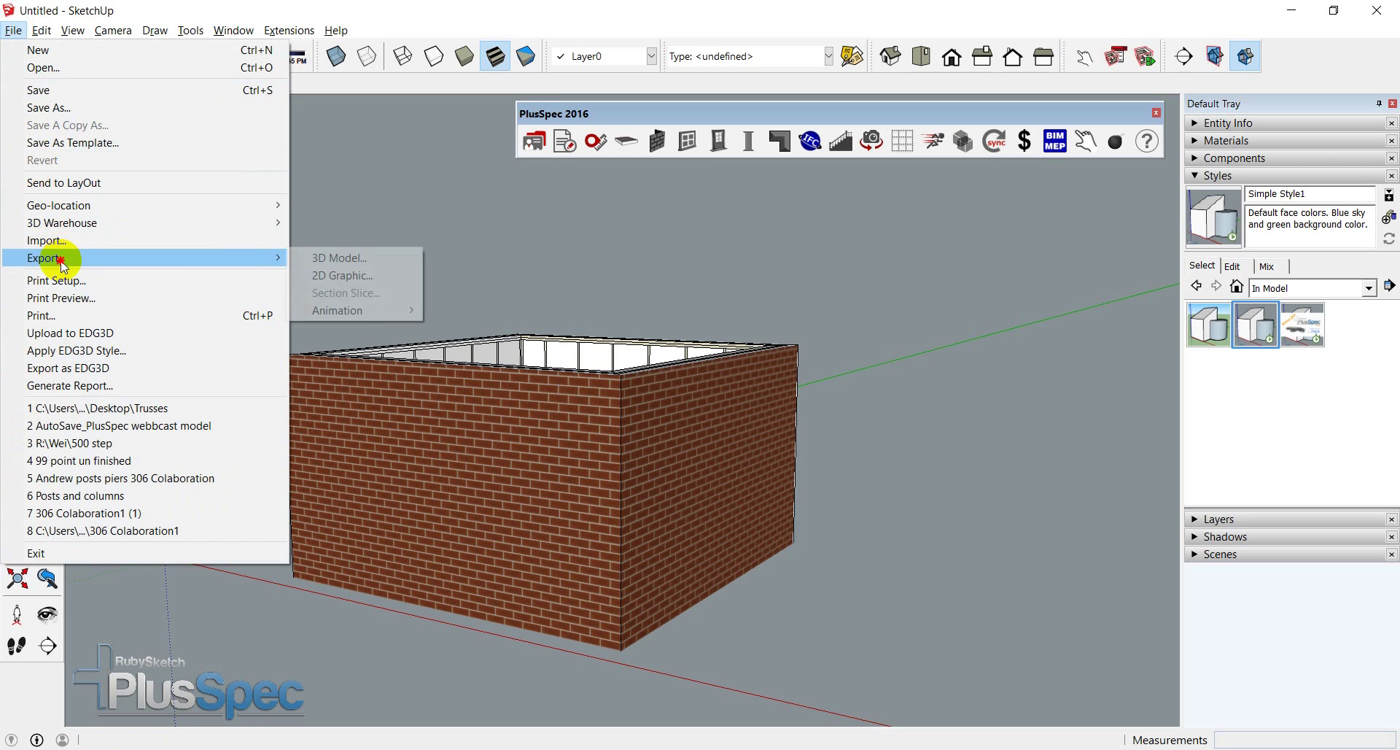
left_click(314, 264)
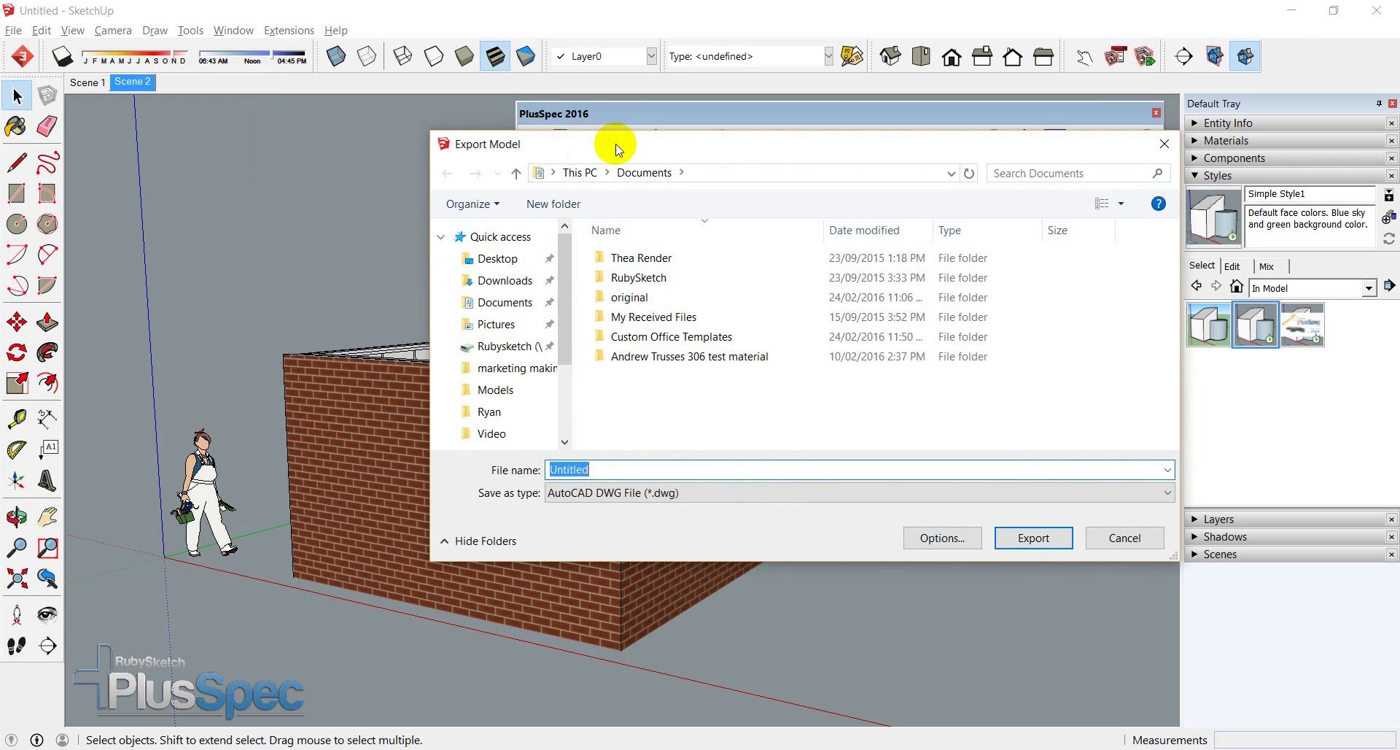
left_click_drag(616, 147, 379, 135)
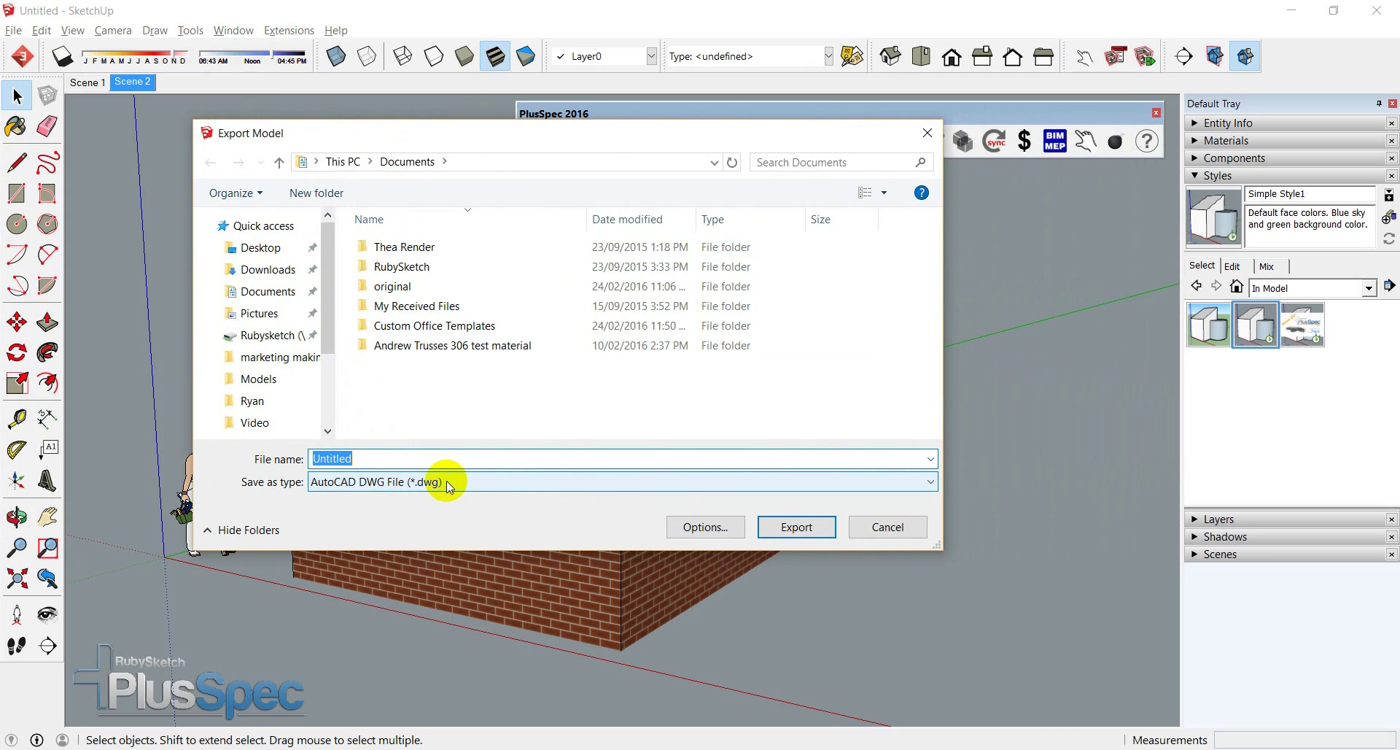
left_click(930, 485)
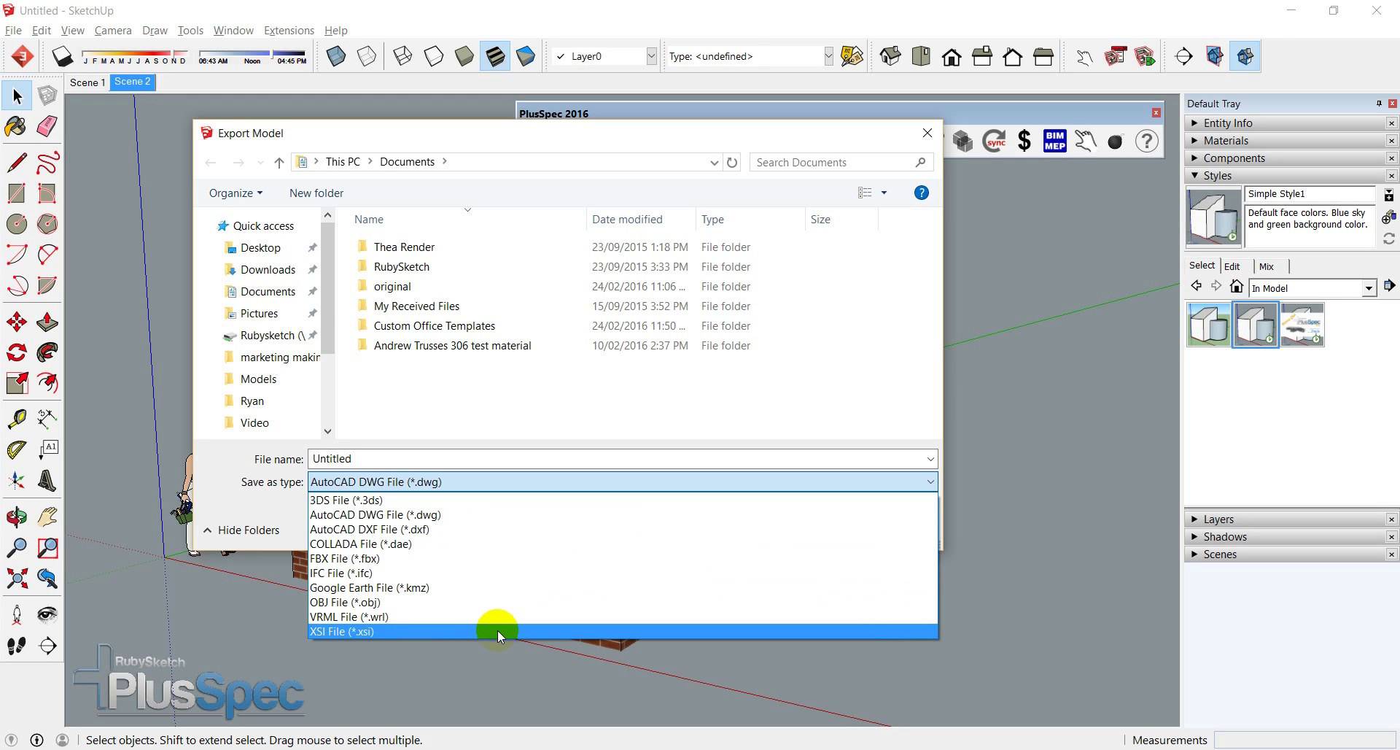
left_click(1028, 523)
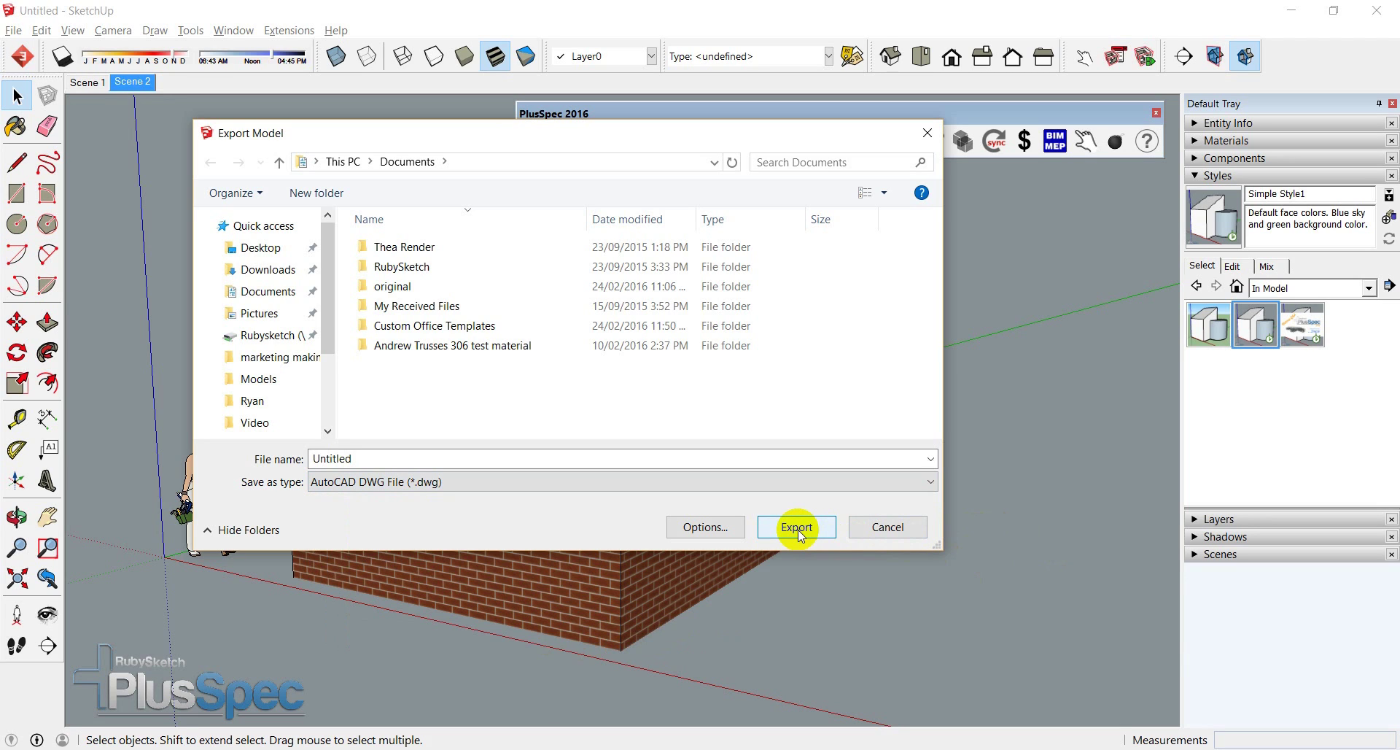
left_click(871, 530)
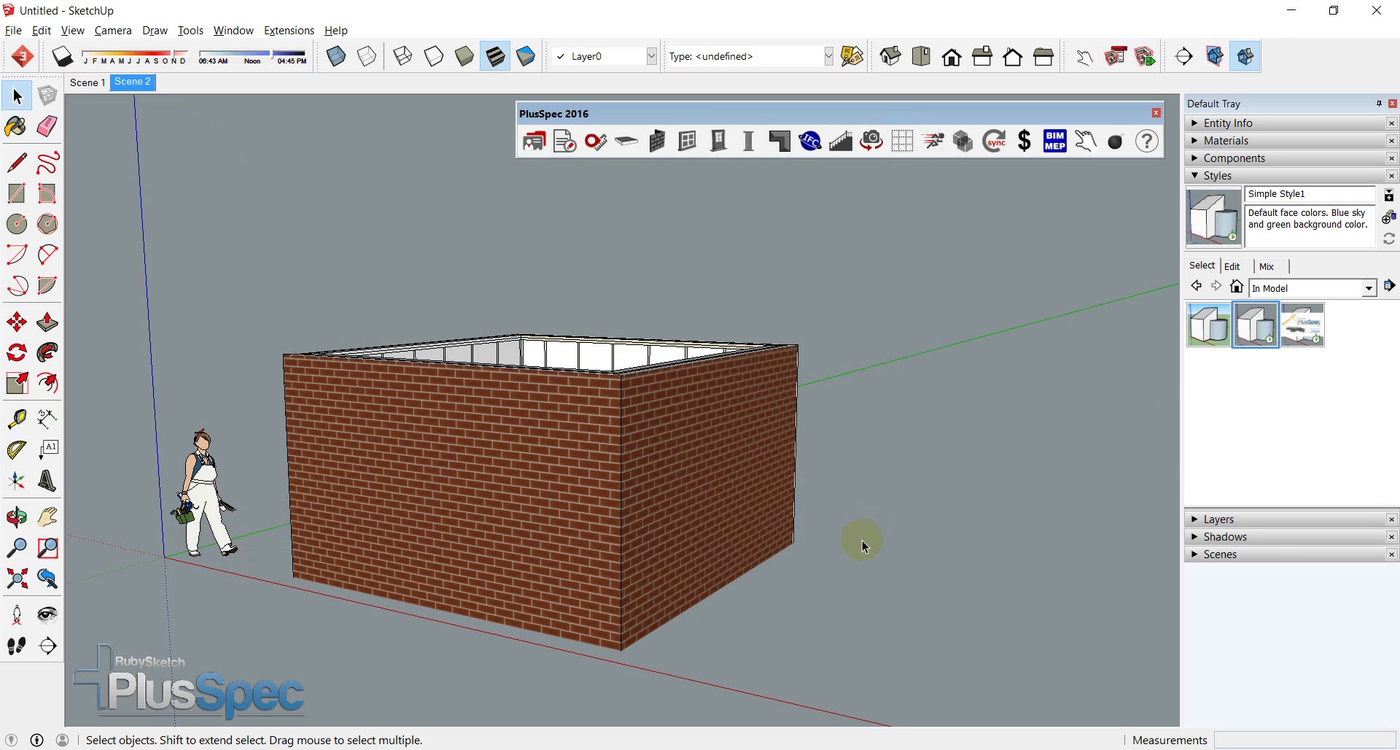
Step: Fill row 4, the printout documentation question, with cyan
left_click(511, 748)
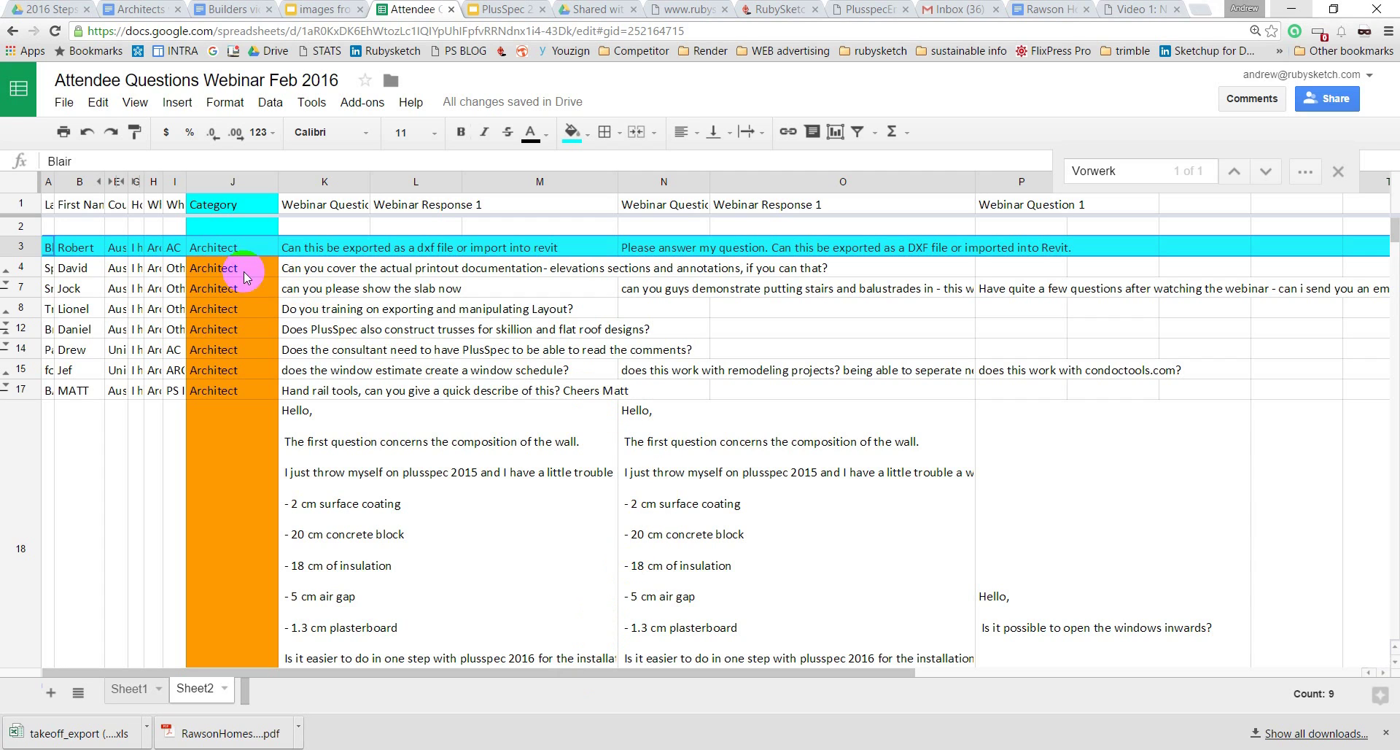
left_click(20, 268)
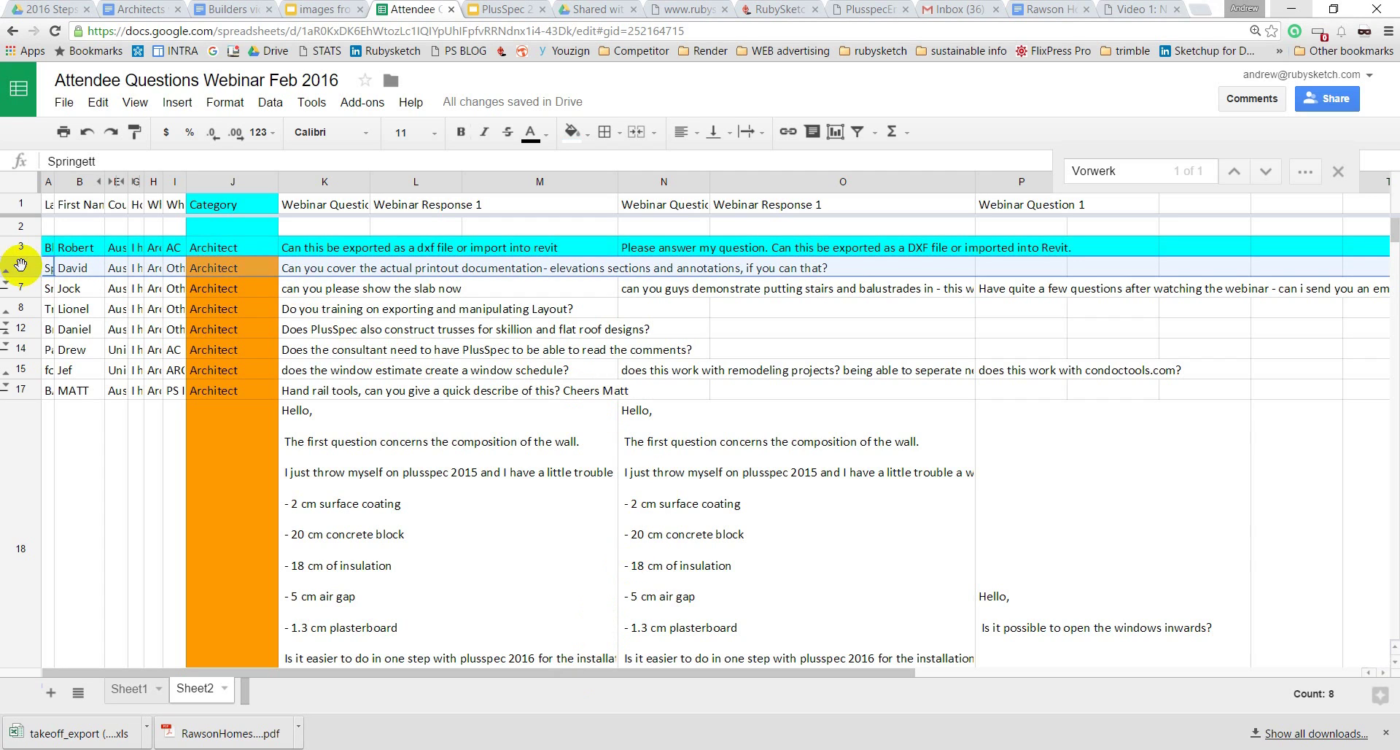
left_click(587, 137)
left_click(656, 191)
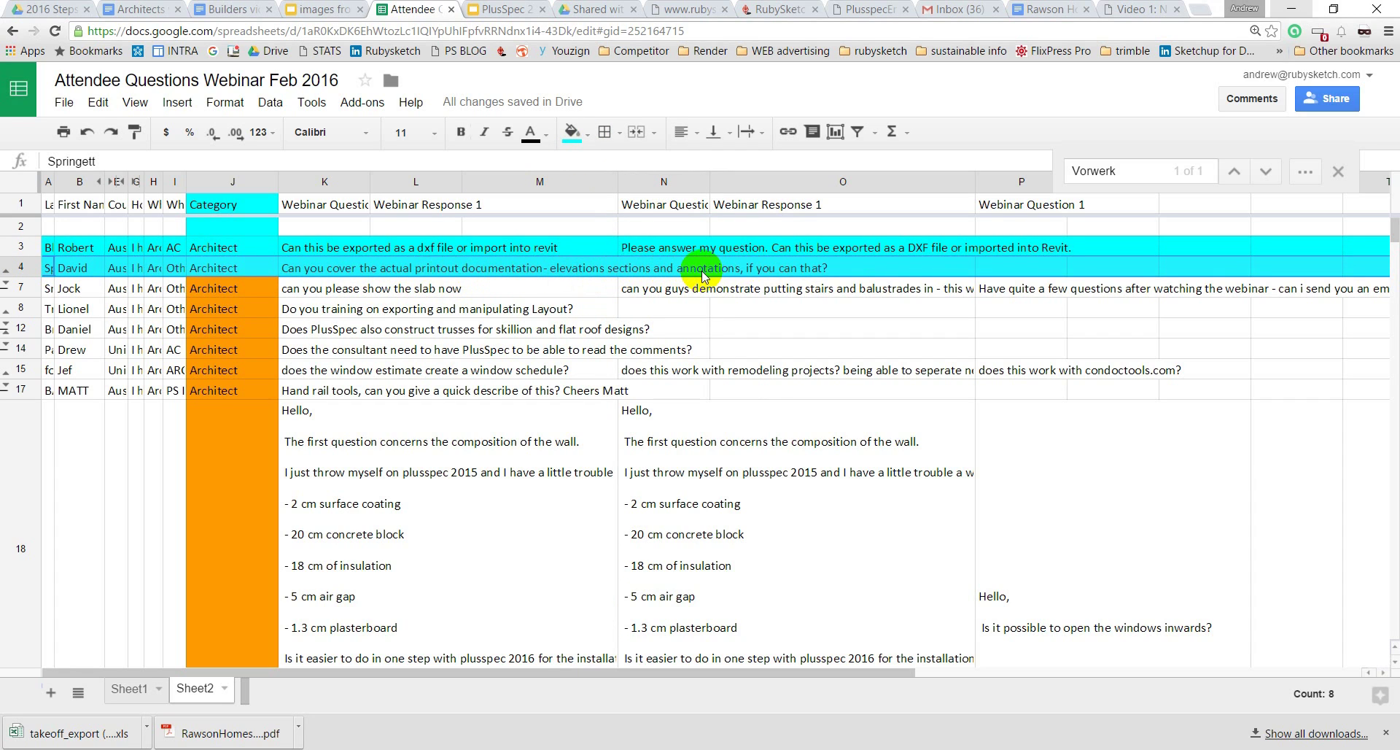
key("alt+Tab")
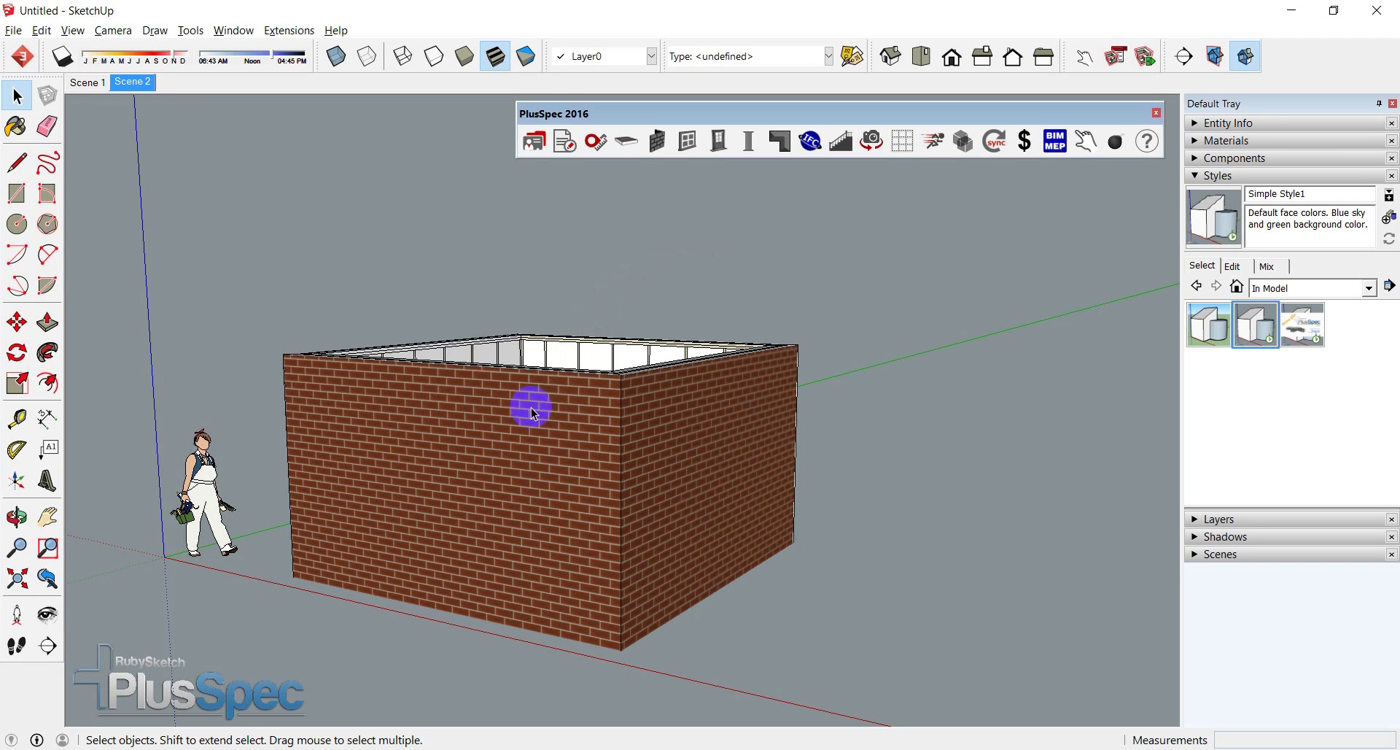
Step: Generate a 25° metal hip roof on the brick walls
right_click(498, 429)
mouse_move(576, 694)
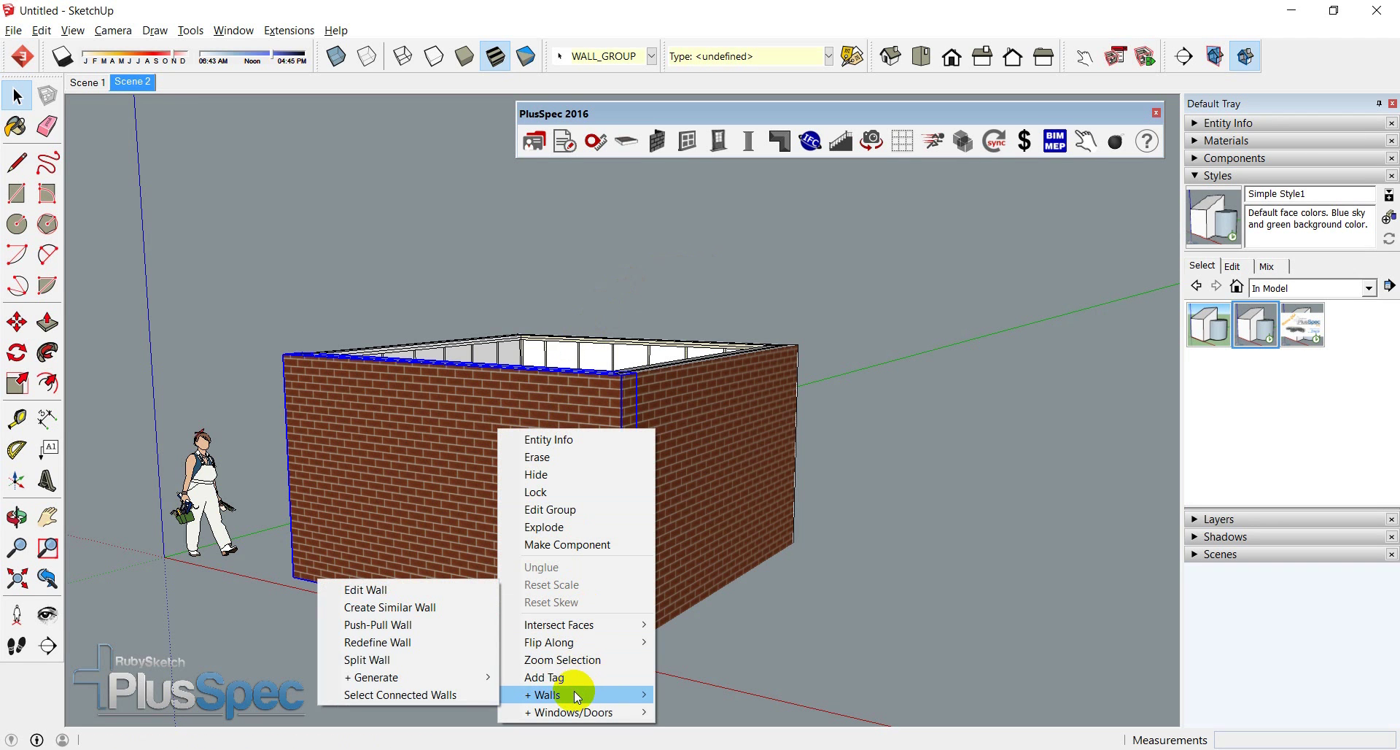
mouse_move(485, 679)
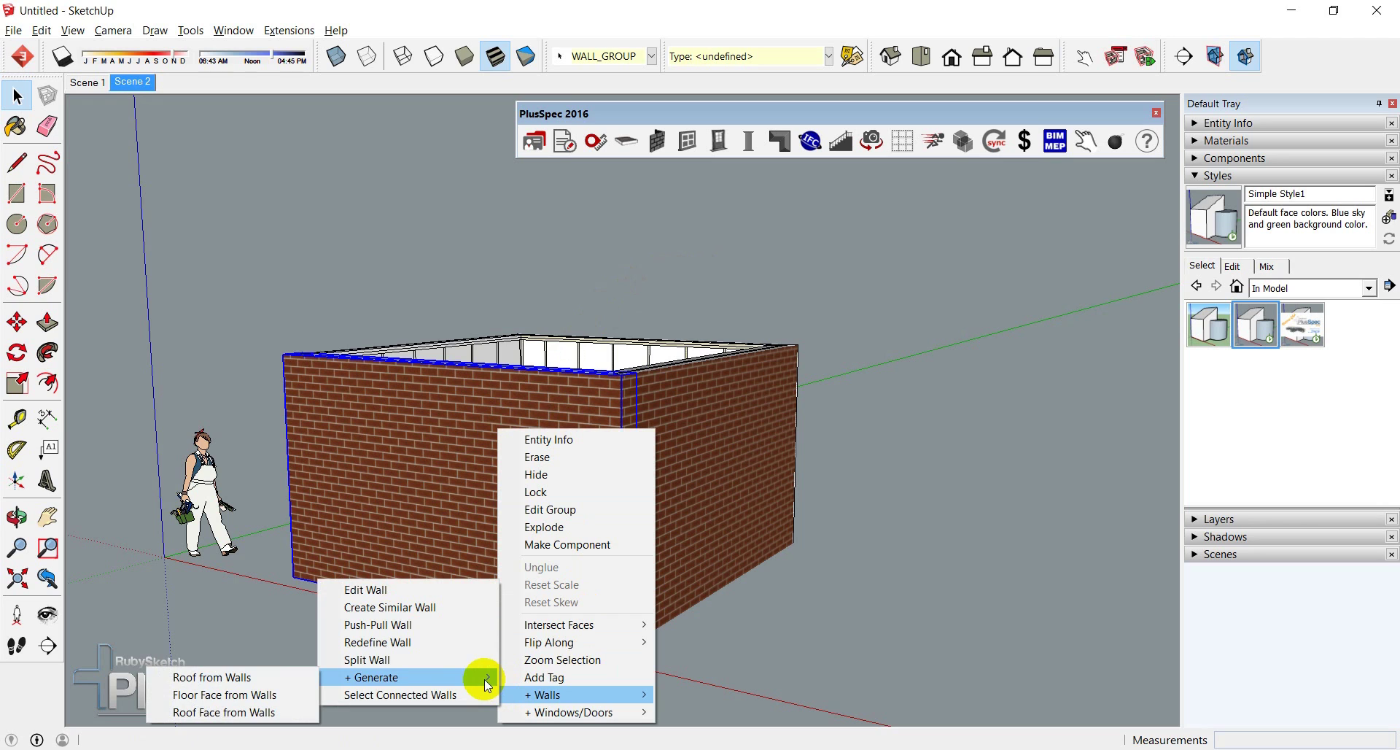
left_click(283, 677)
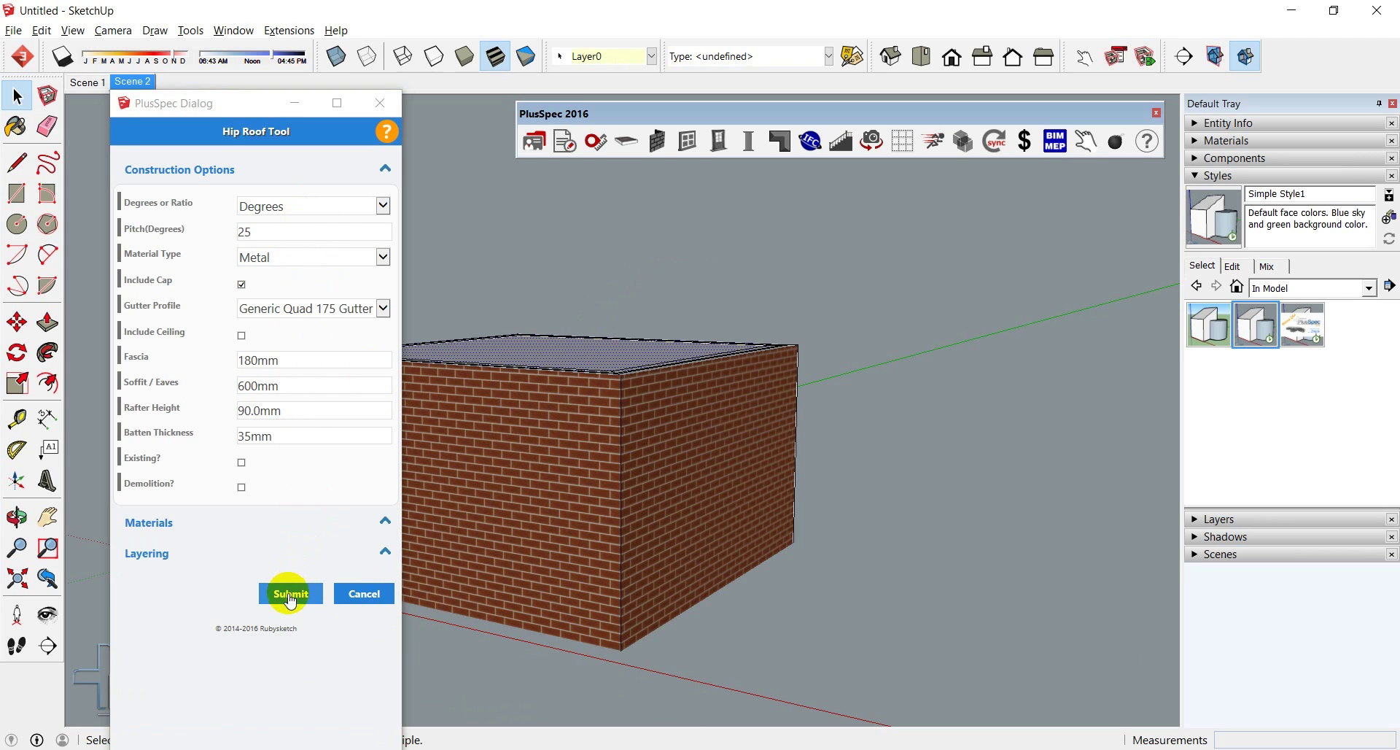
left_click(290, 593)
Step: Place a swinging external door in the front wall
left_click(510, 508)
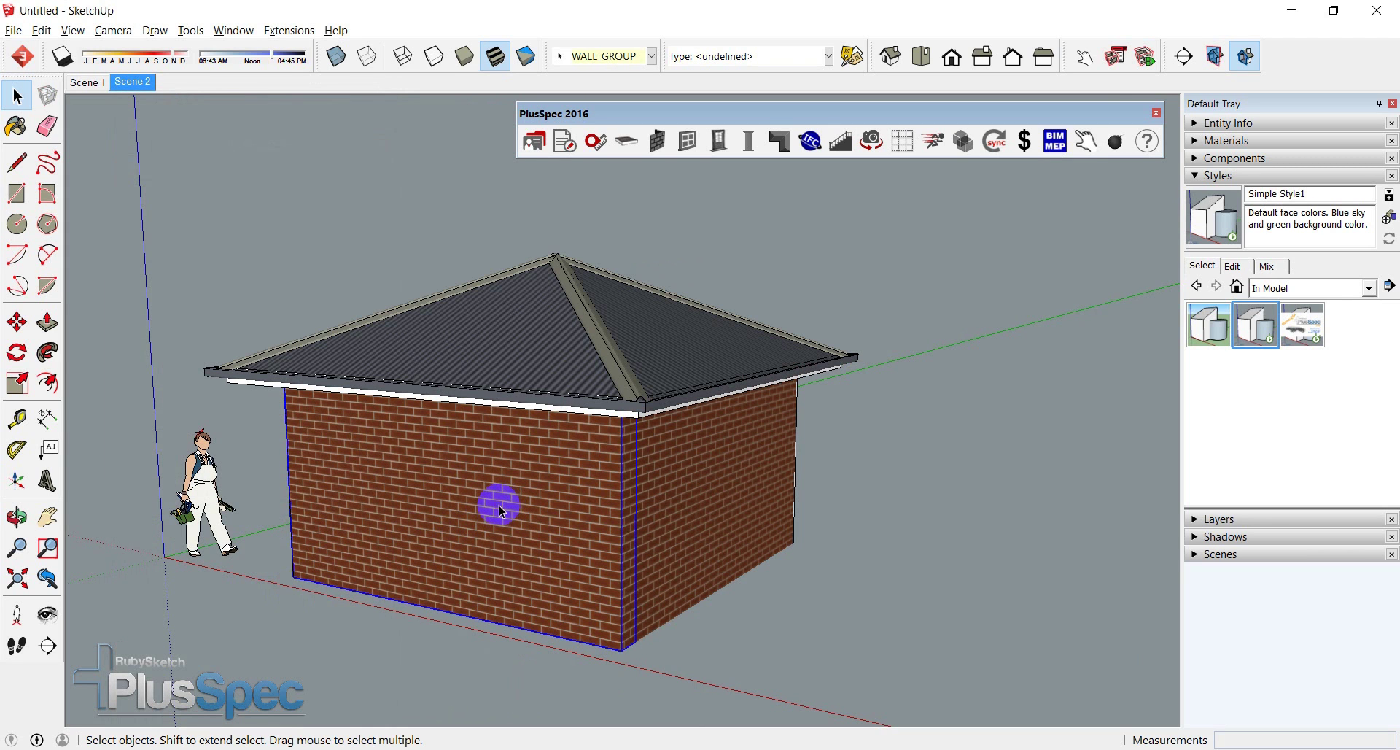
left_click(718, 141)
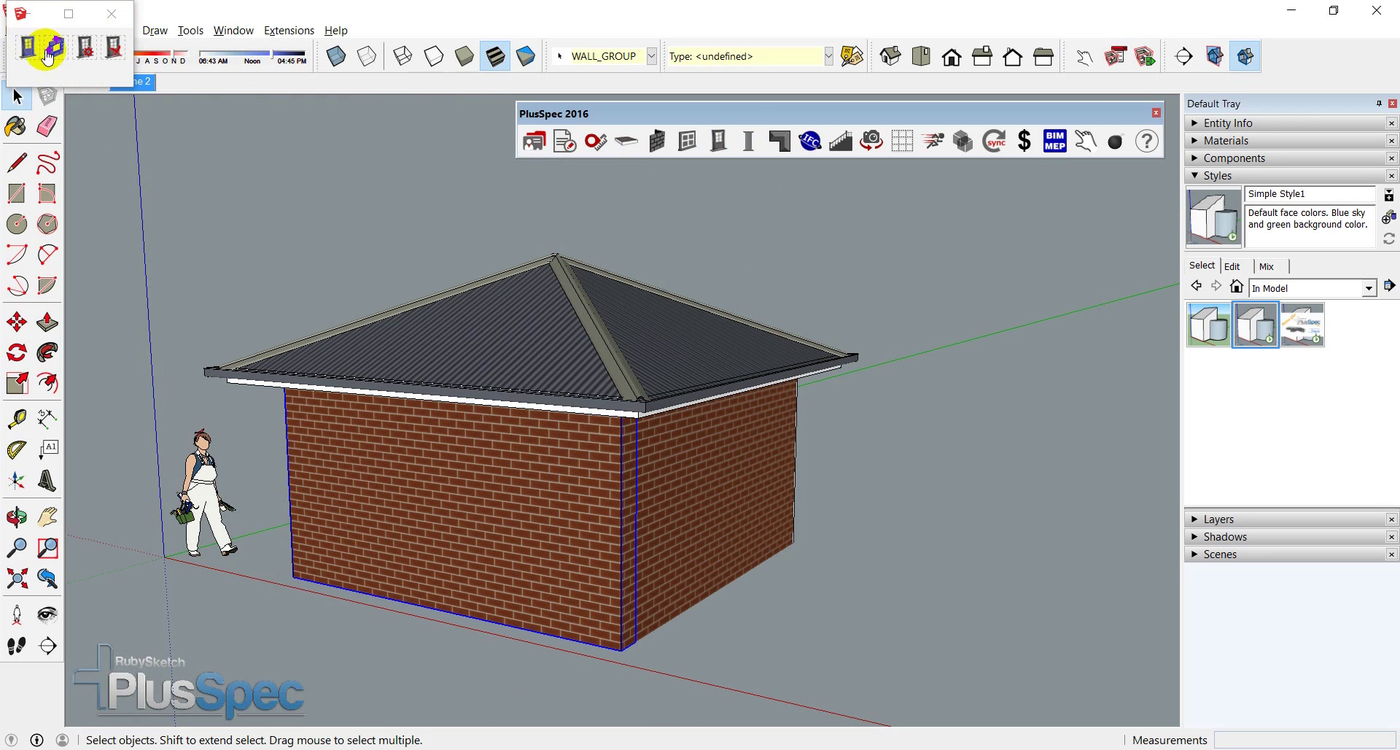
left_click(48, 51)
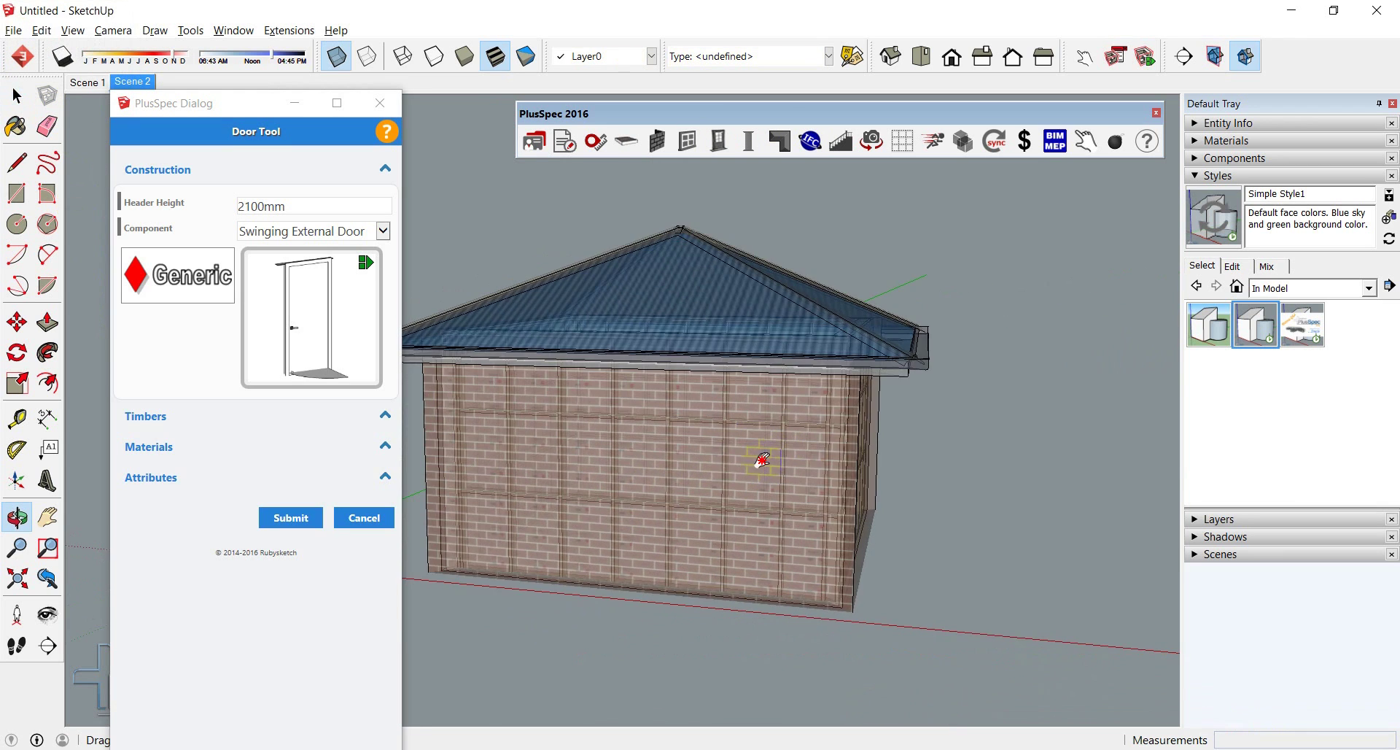
left_click(667, 600)
Step: Insert an aluminium sliding window, 1100 mm high with a 2100 mm header, into the side wall
middle_click_drag(759, 518, 619, 478)
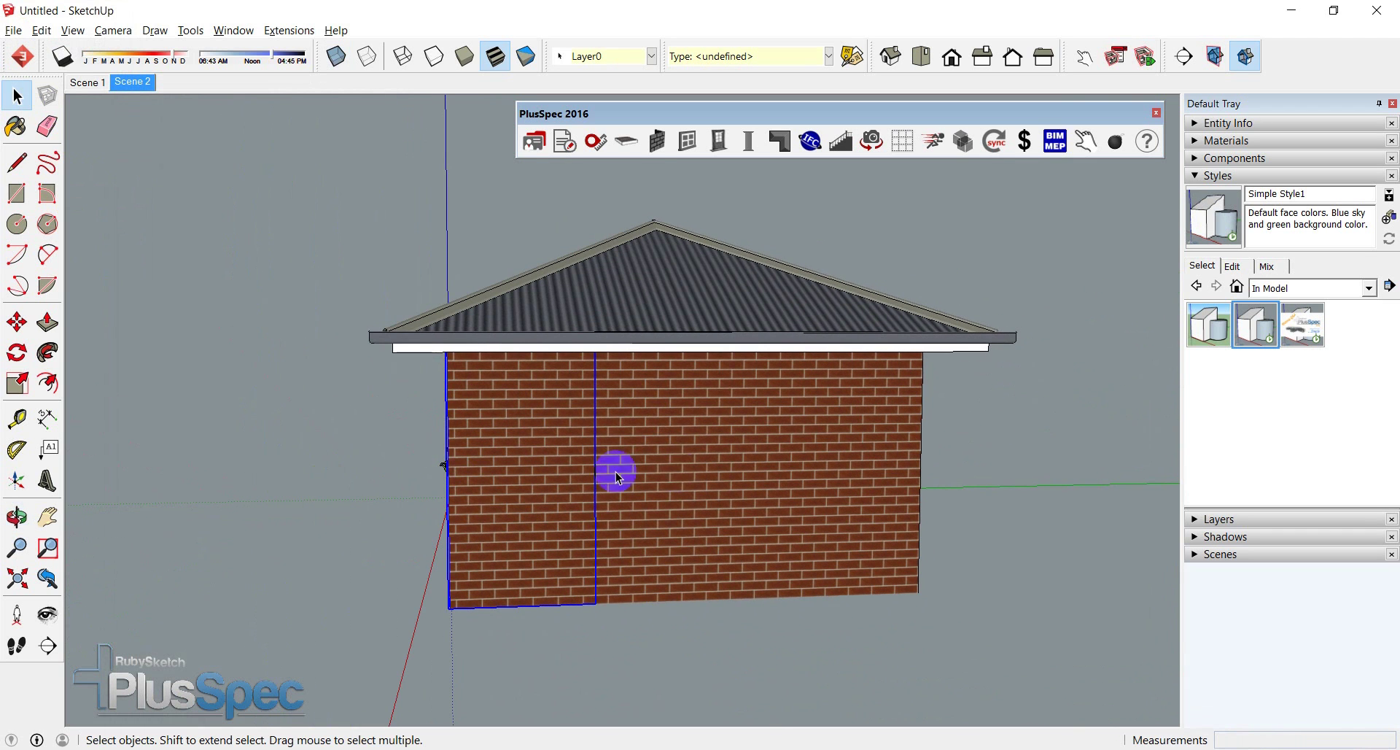
left_click(679, 471)
left_click(688, 140)
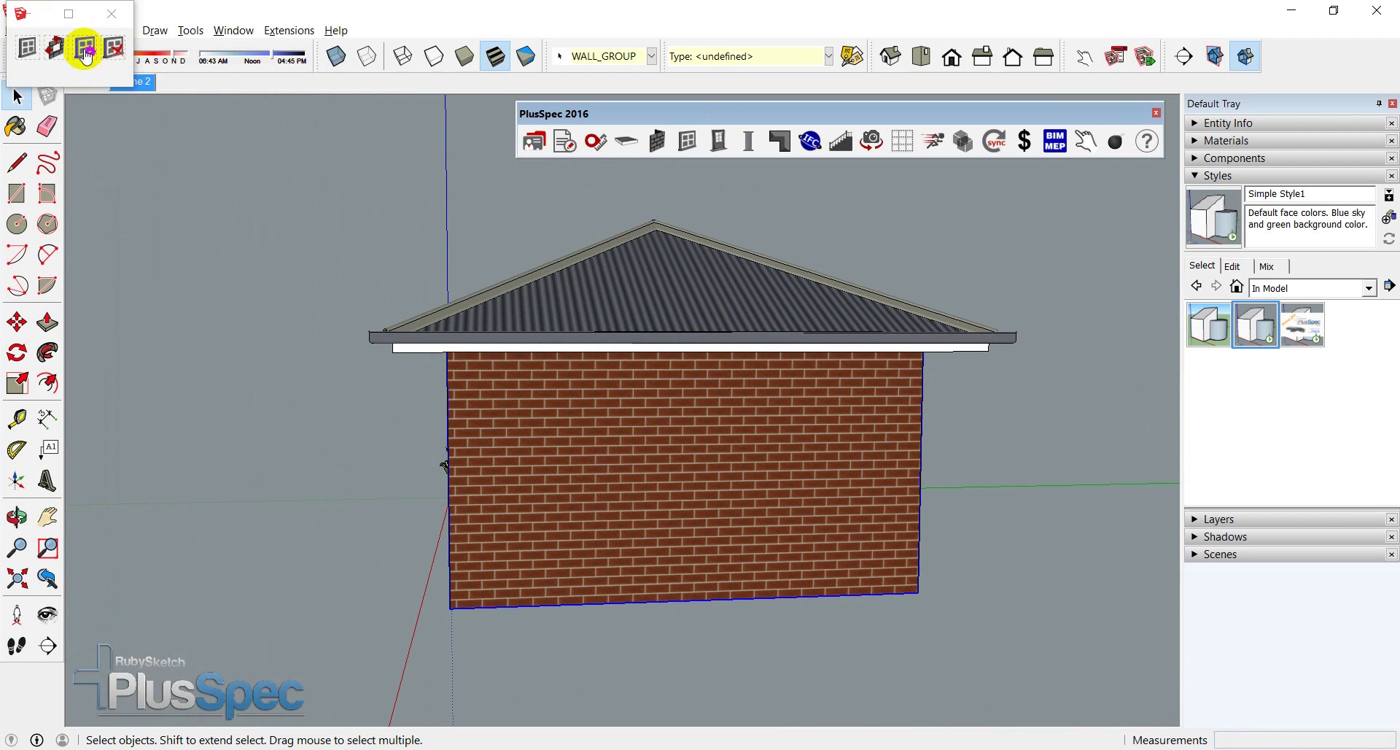
left_click(84, 49)
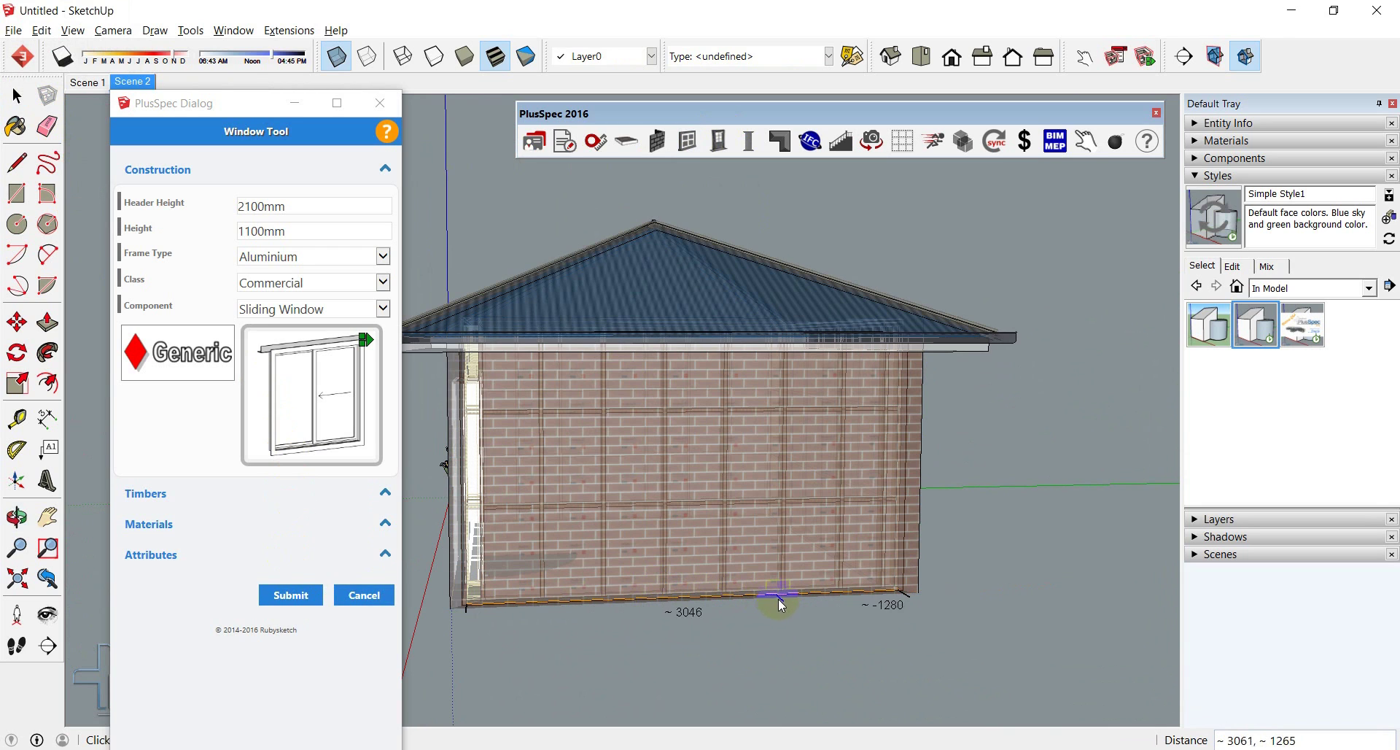
left_click(697, 602)
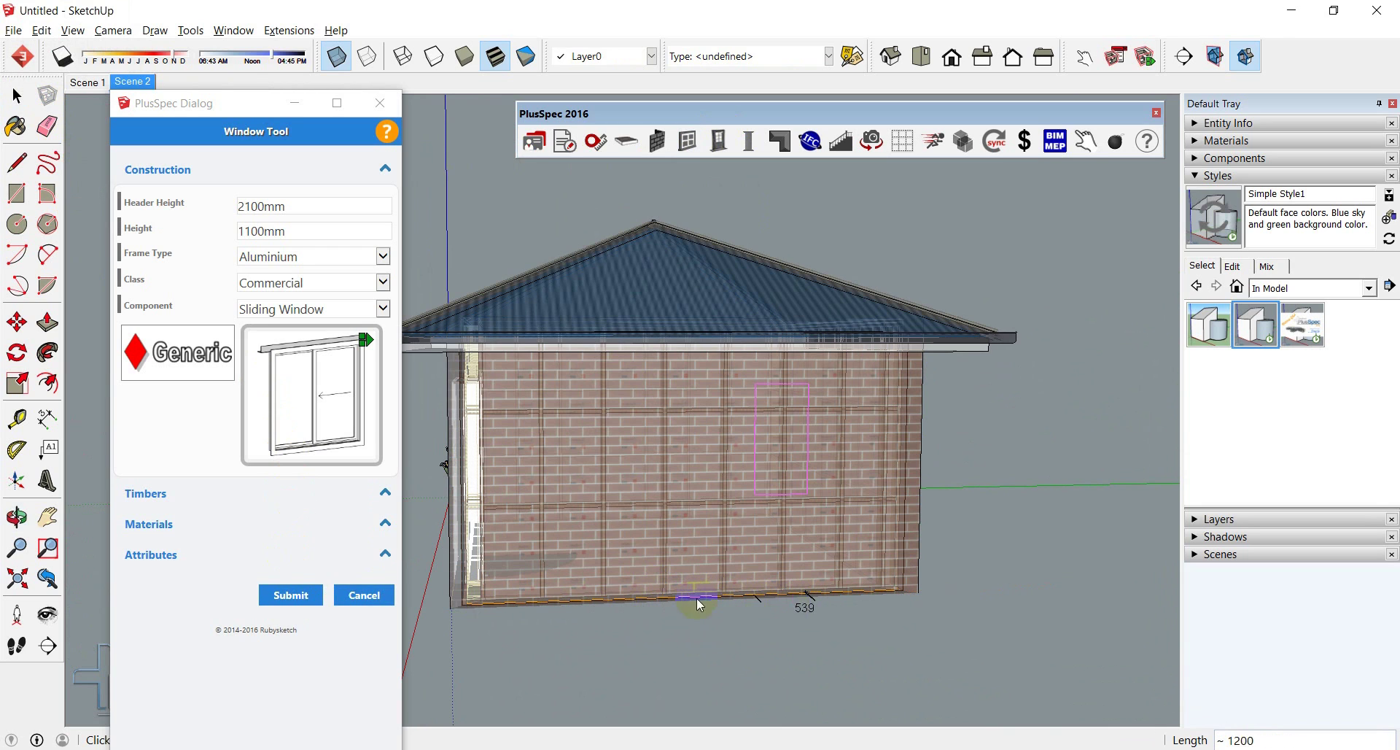
left_click(606, 601)
left_click(726, 620)
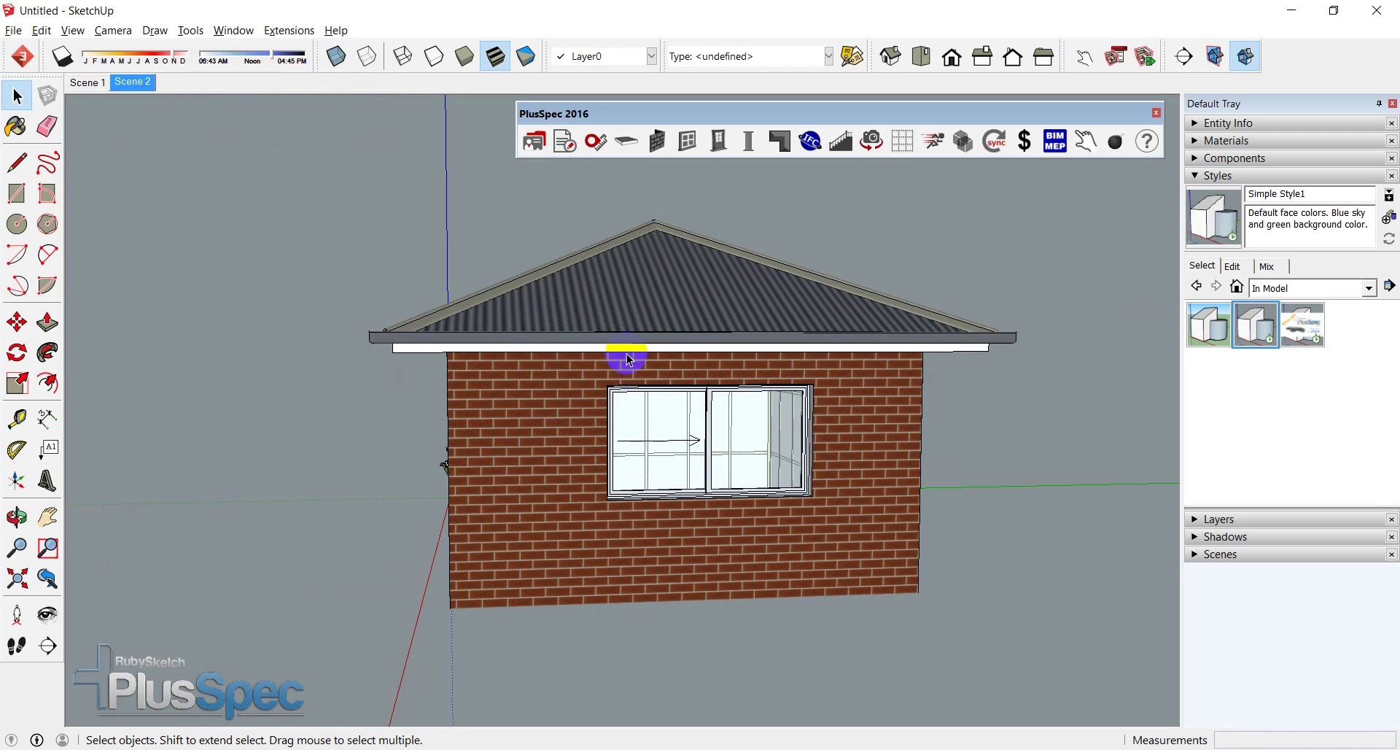
middle_click_drag(625, 357, 897, 300)
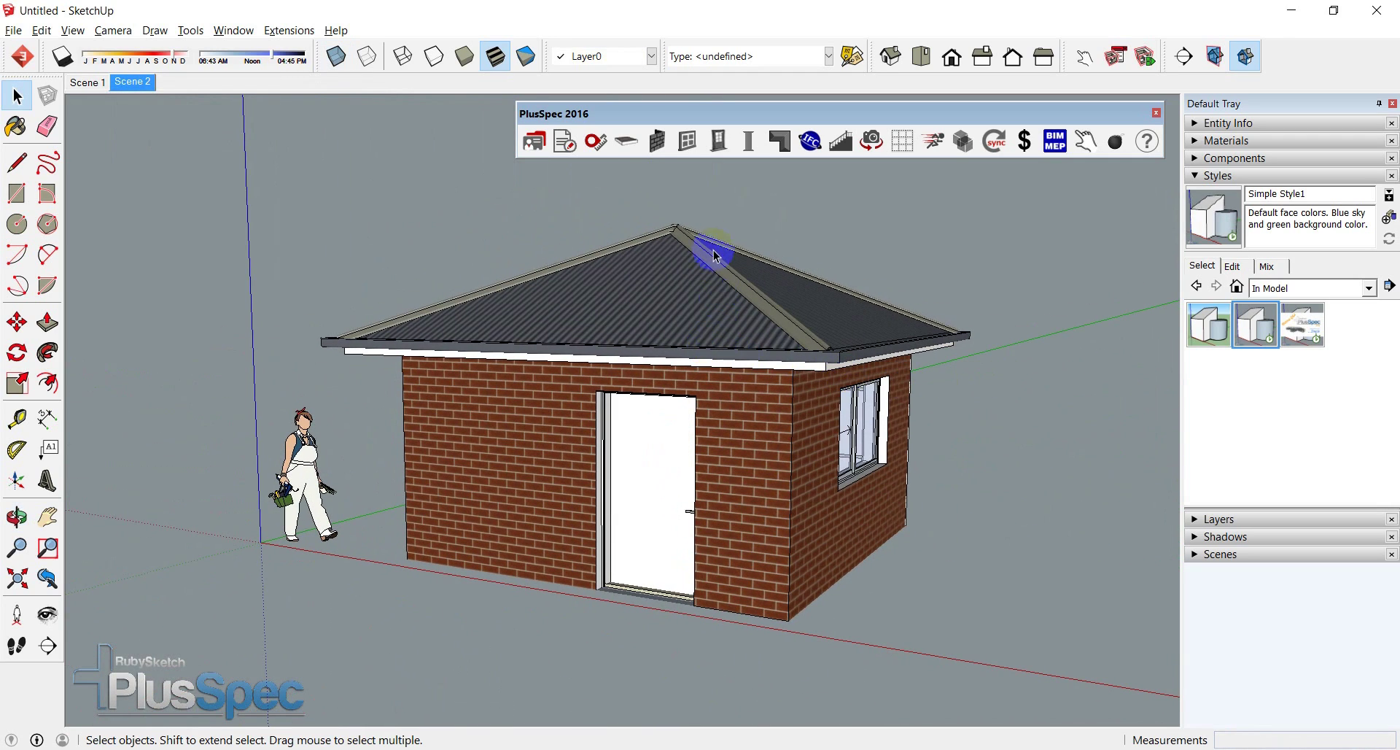
Step: Generate all PlusSpec elevation and section scenes and switch to ELV 1
left_click(871, 140)
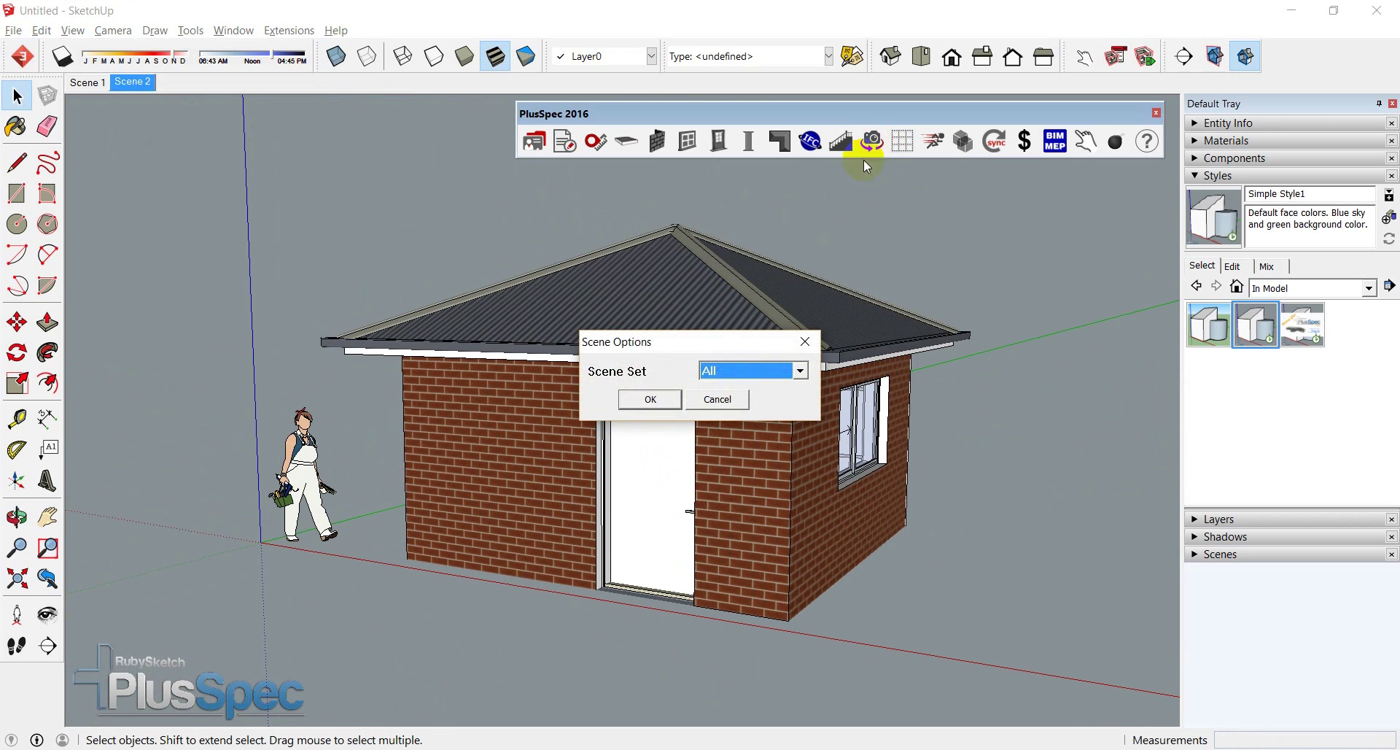
left_click(660, 398)
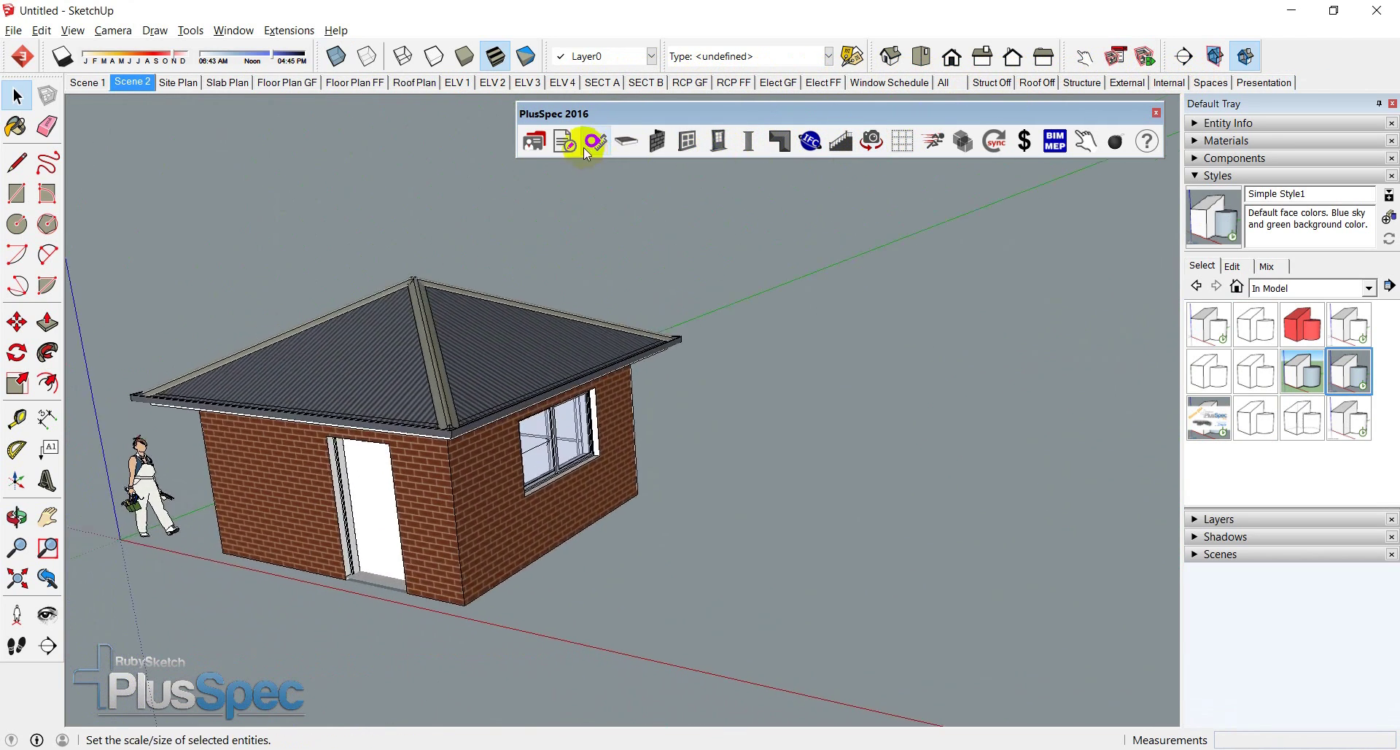
left_click(462, 85)
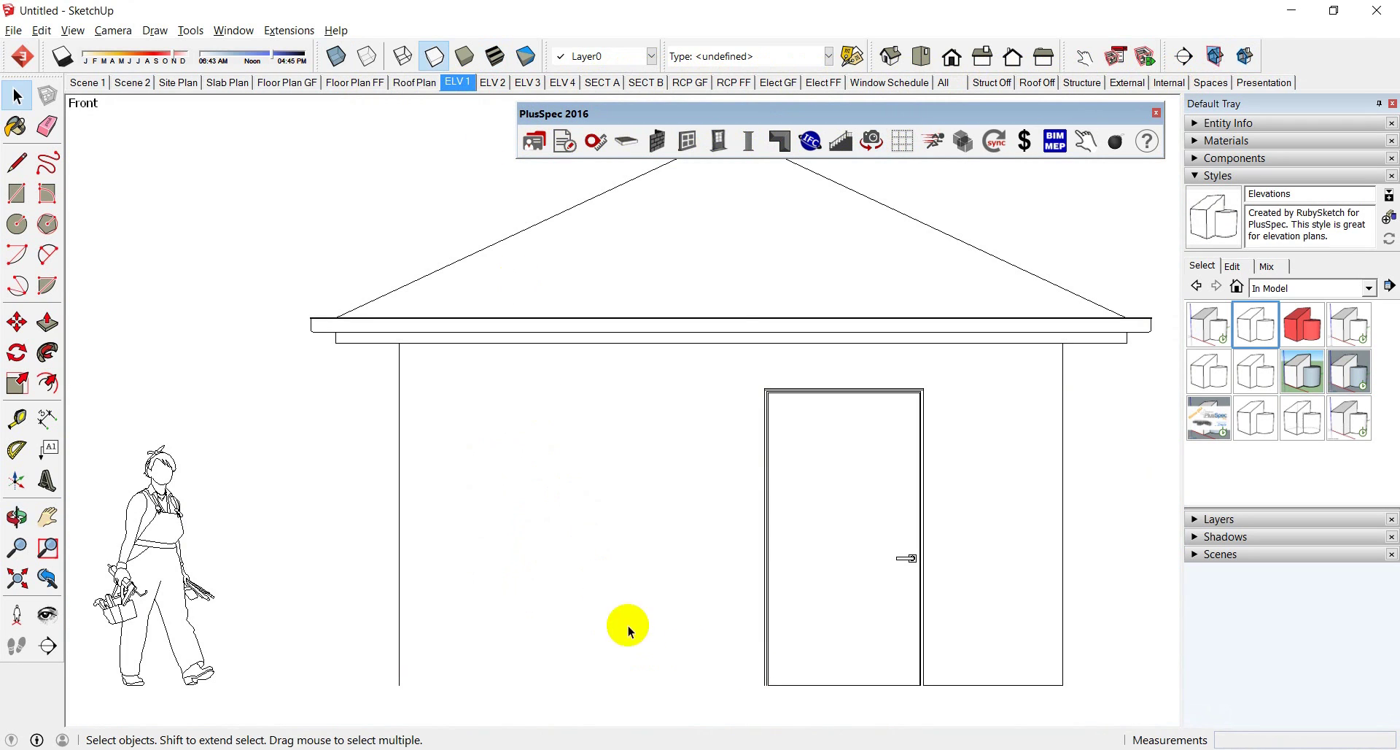
Step: Generate a floor face from the house walls
right_click(589, 562)
mouse_move(654, 538)
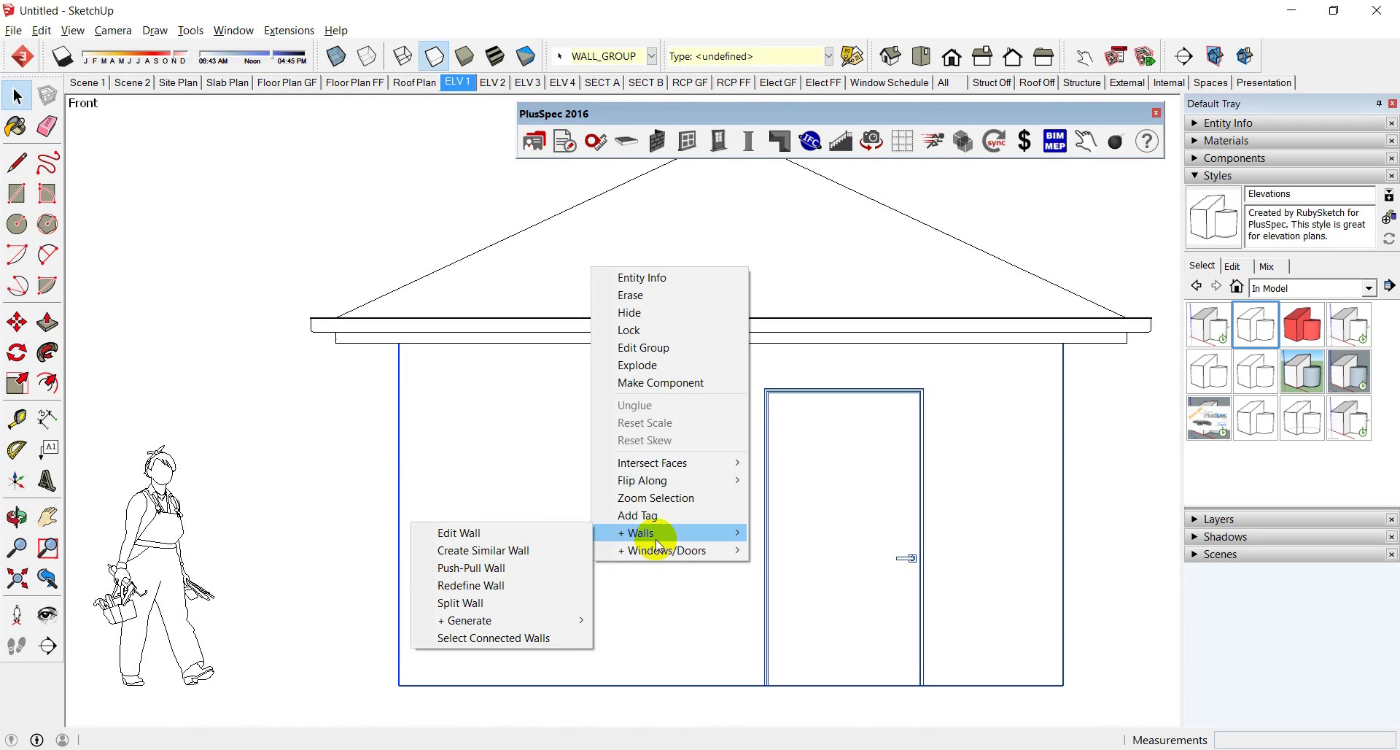
mouse_move(535, 623)
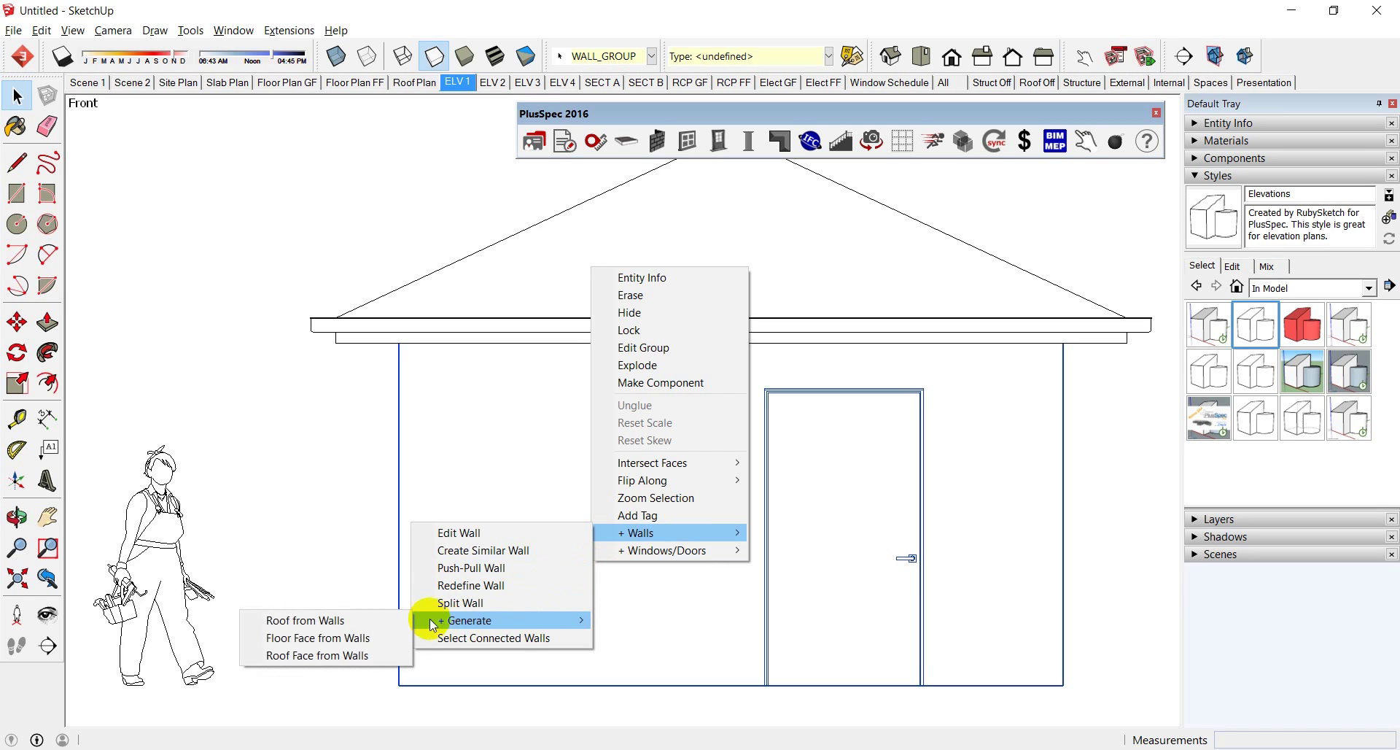
left_click(364, 638)
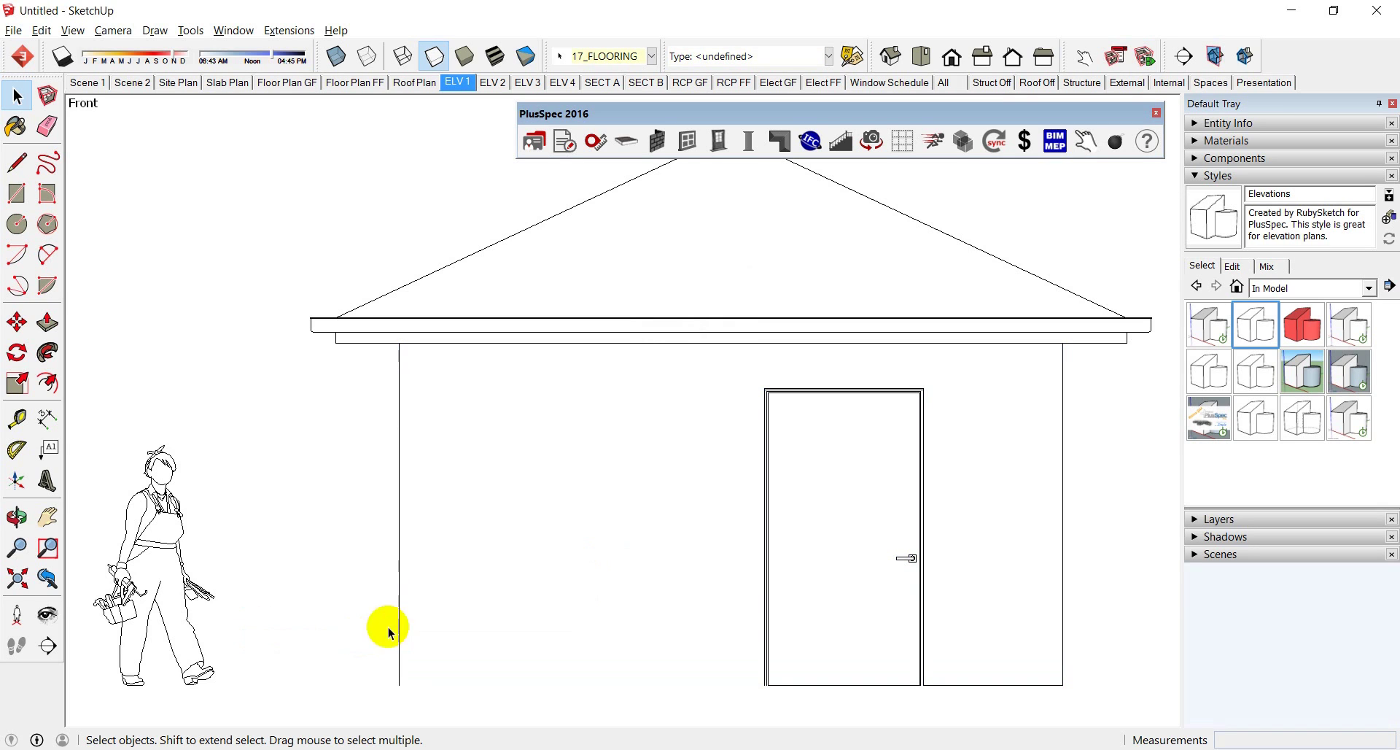
Step: Create a 100 mm slab with a 150 mm wide, 86 mm deep recess
left_click(594, 150)
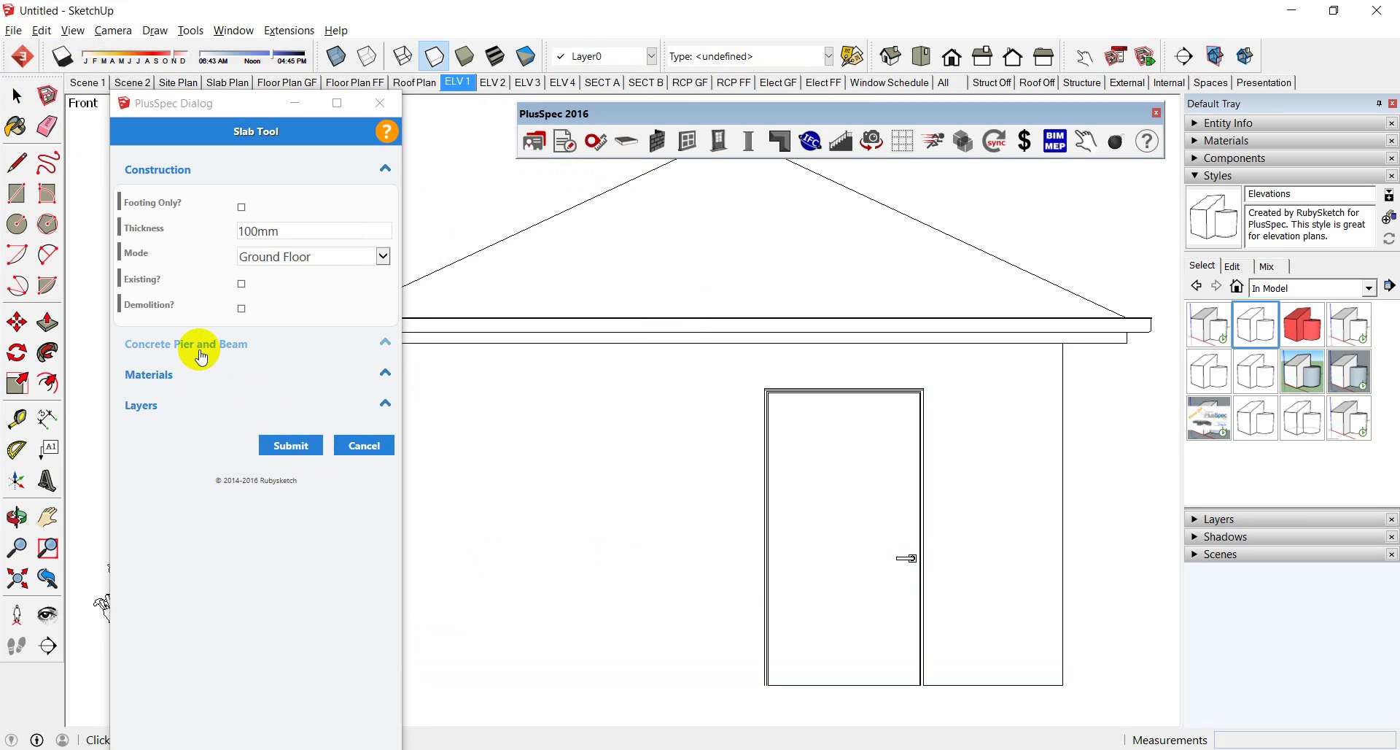
left_click(201, 350)
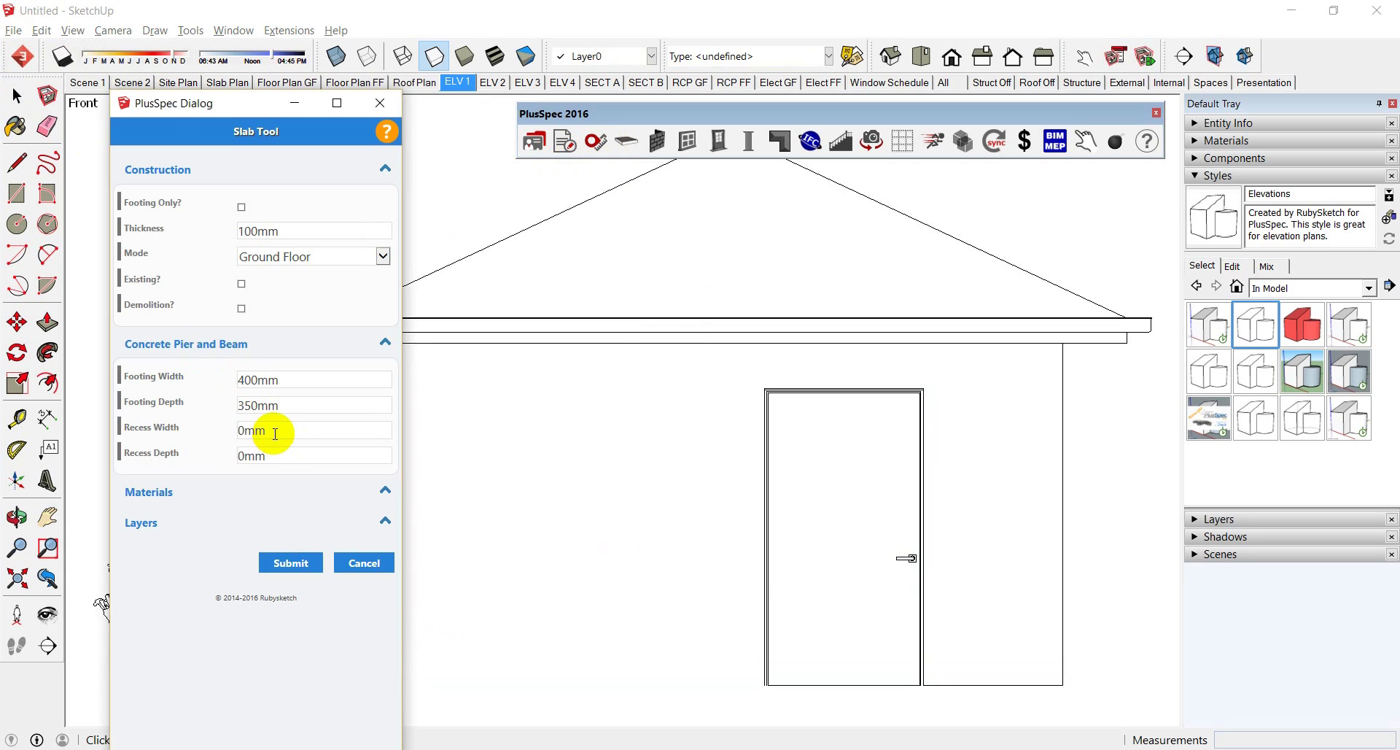
left_click_drag(275, 433, 223, 432)
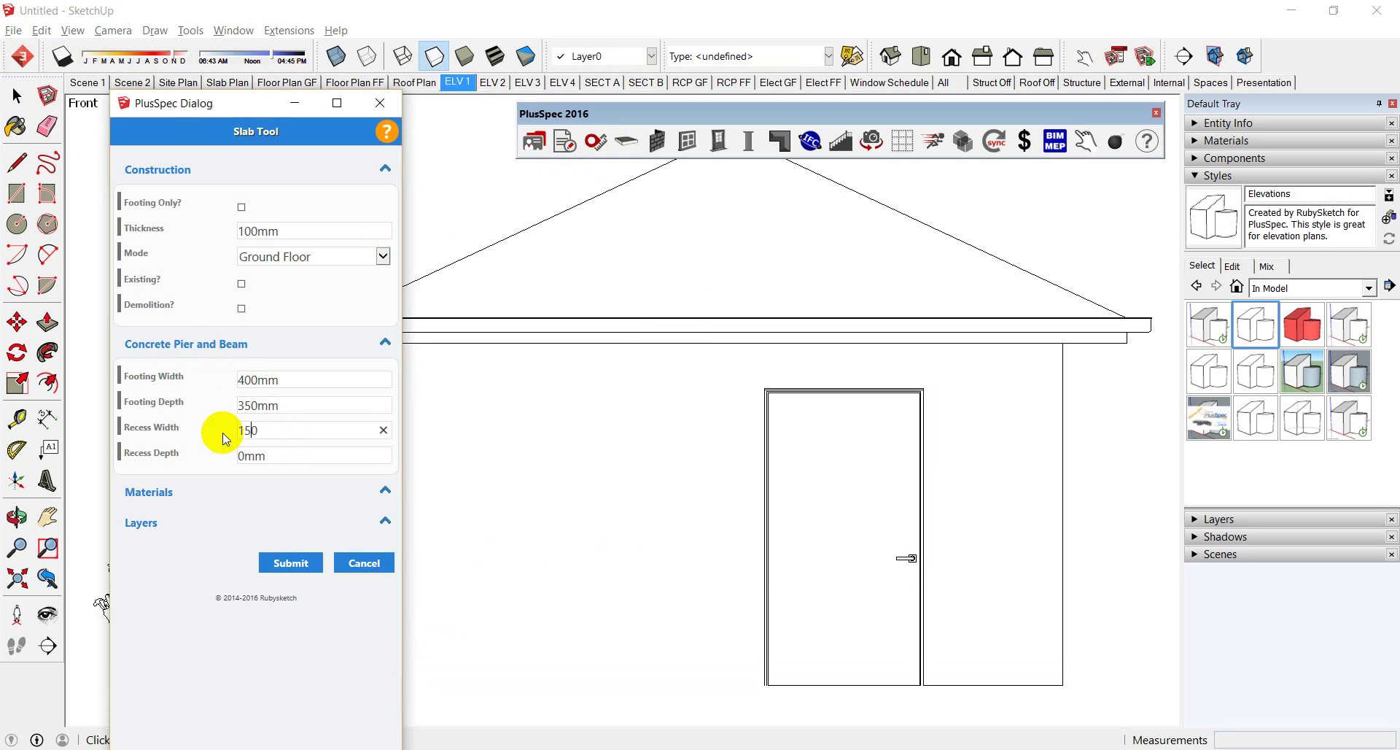
type("150")
left_click_drag(280, 455, 222, 464)
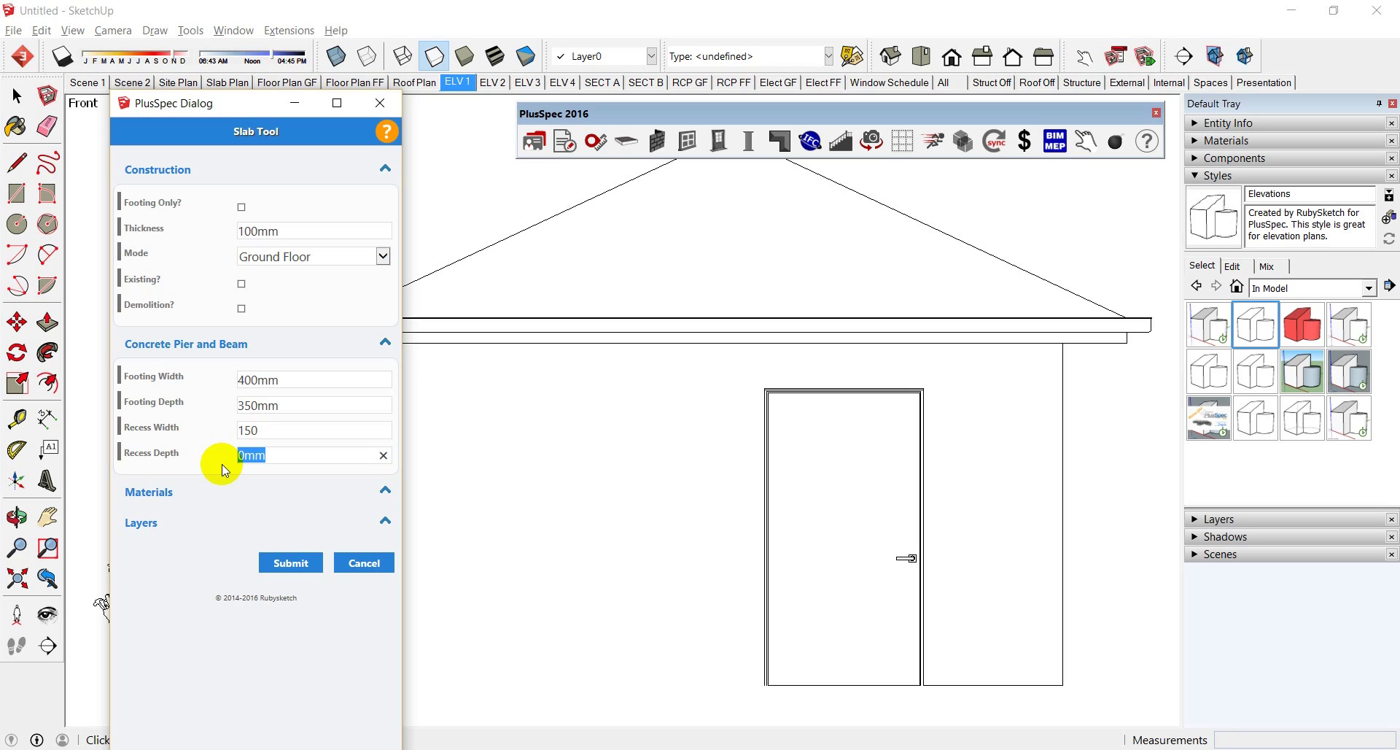
left_click(291, 562)
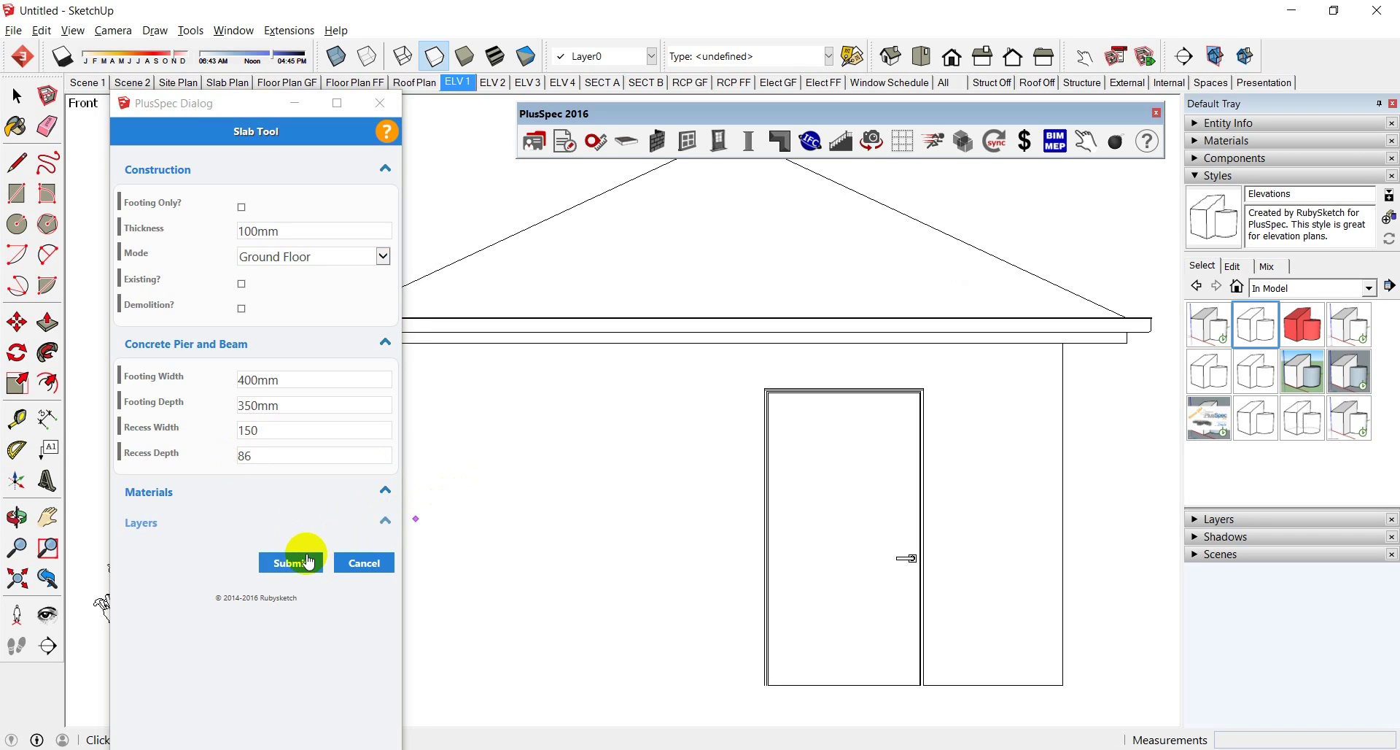
left_click(309, 561)
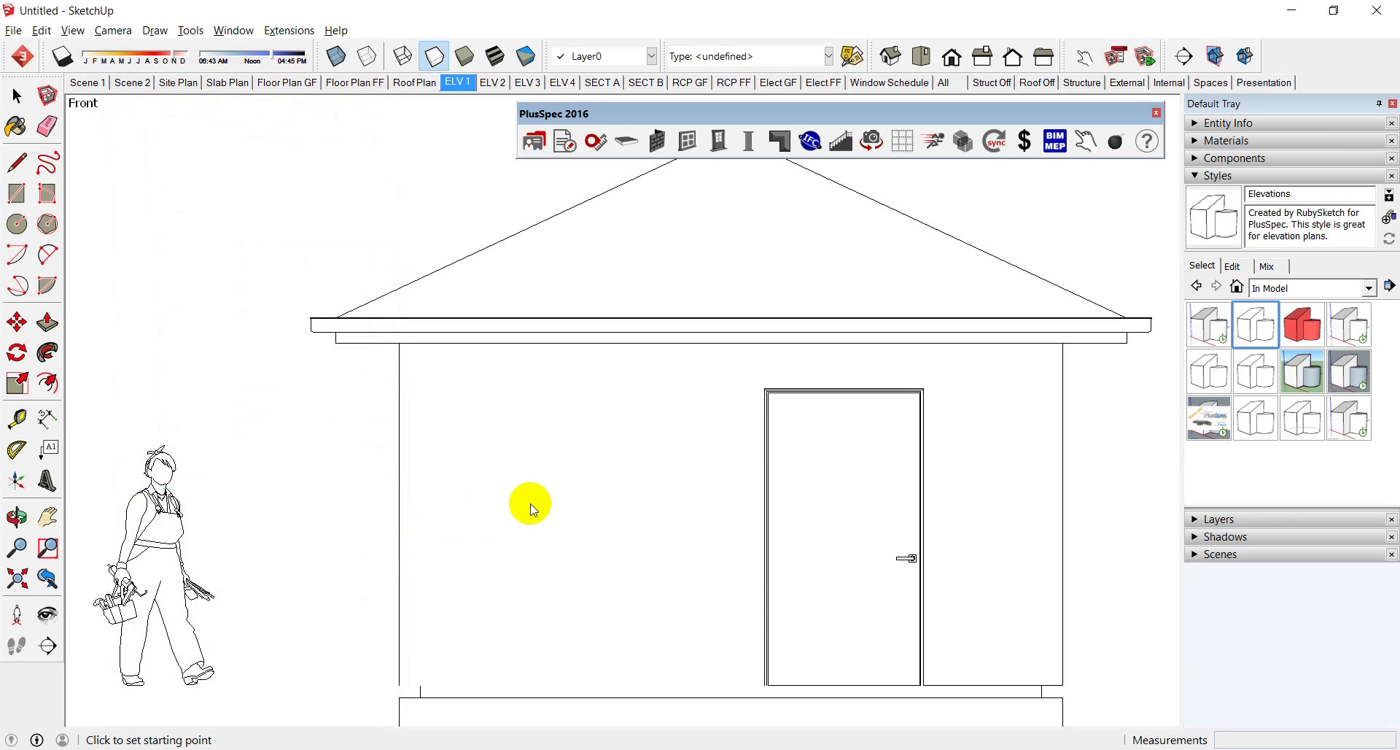
Step: Select the house walls and set their External Step Down override to 86 mm
scroll(534, 509, "down", 2)
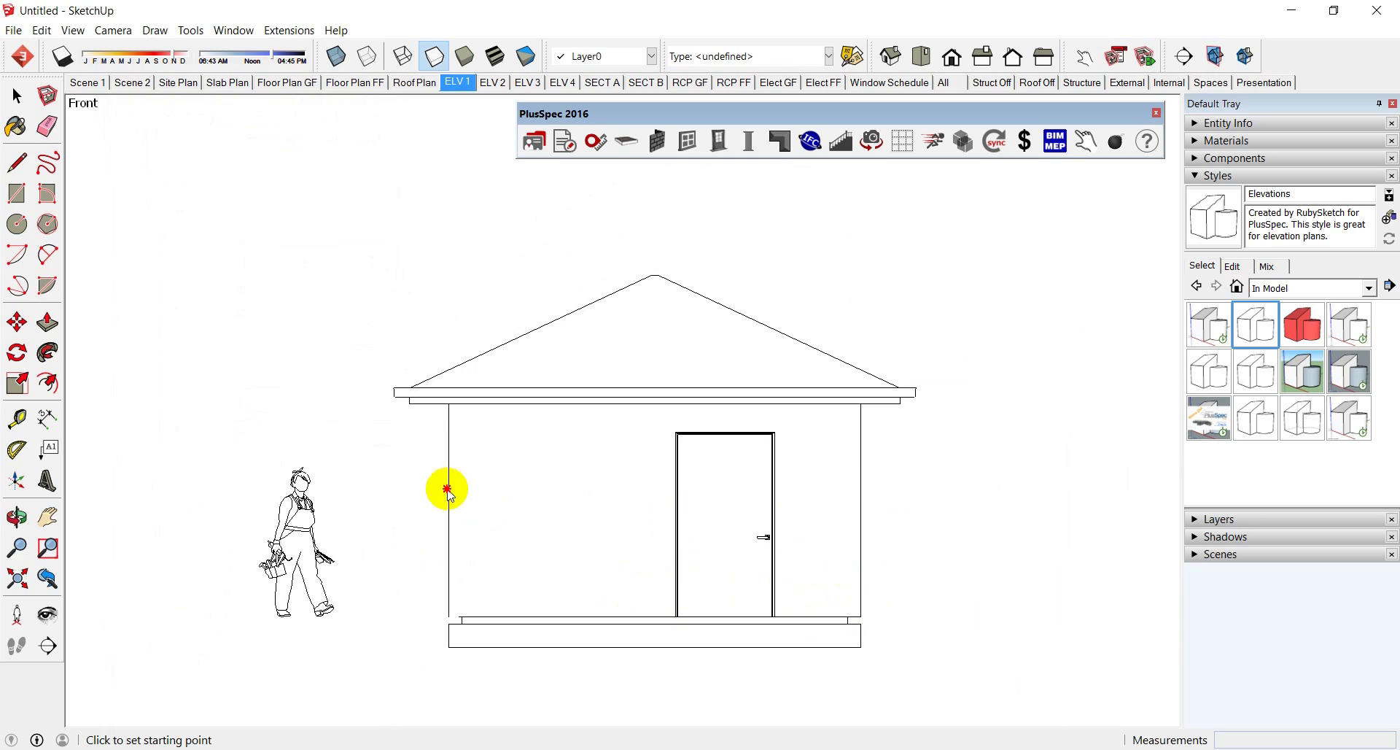
key("space")
left_click_drag(928, 526, 391, 465)
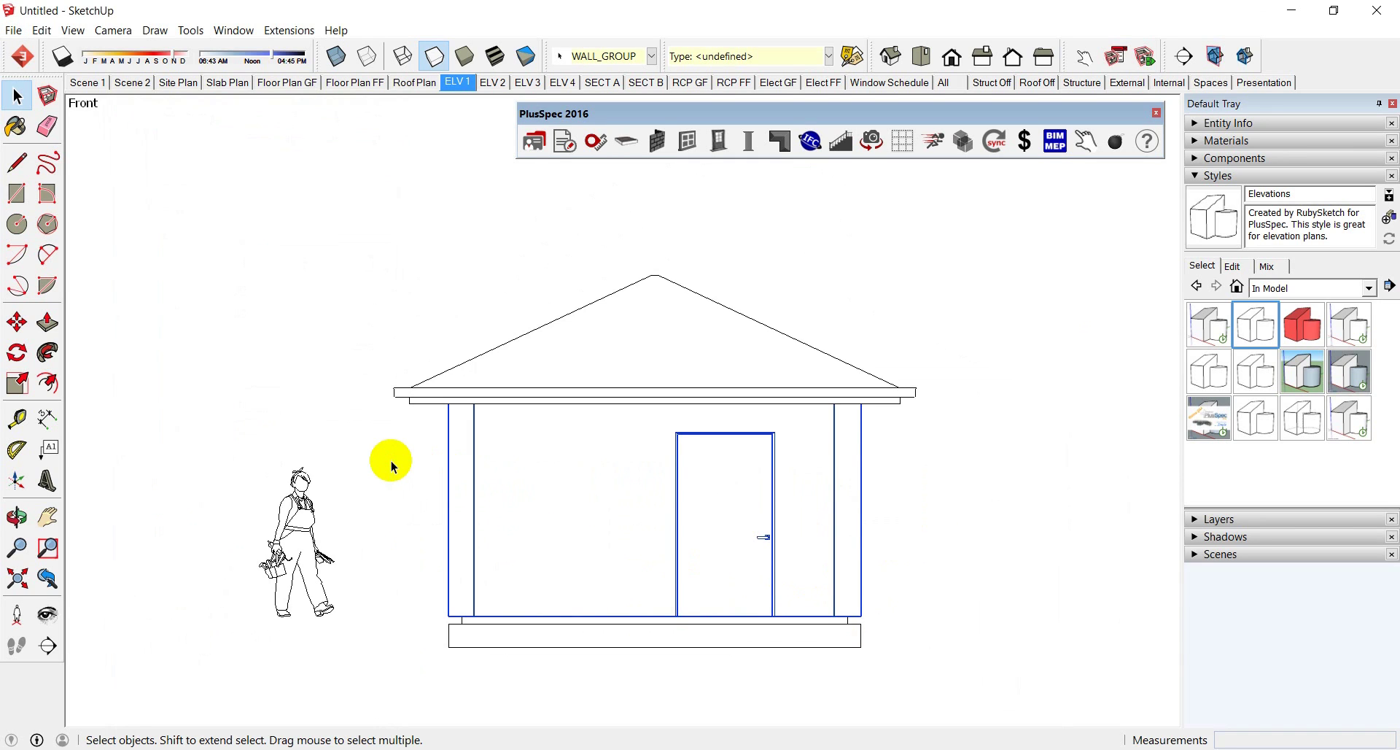
left_click(656, 142)
left_click(34, 48)
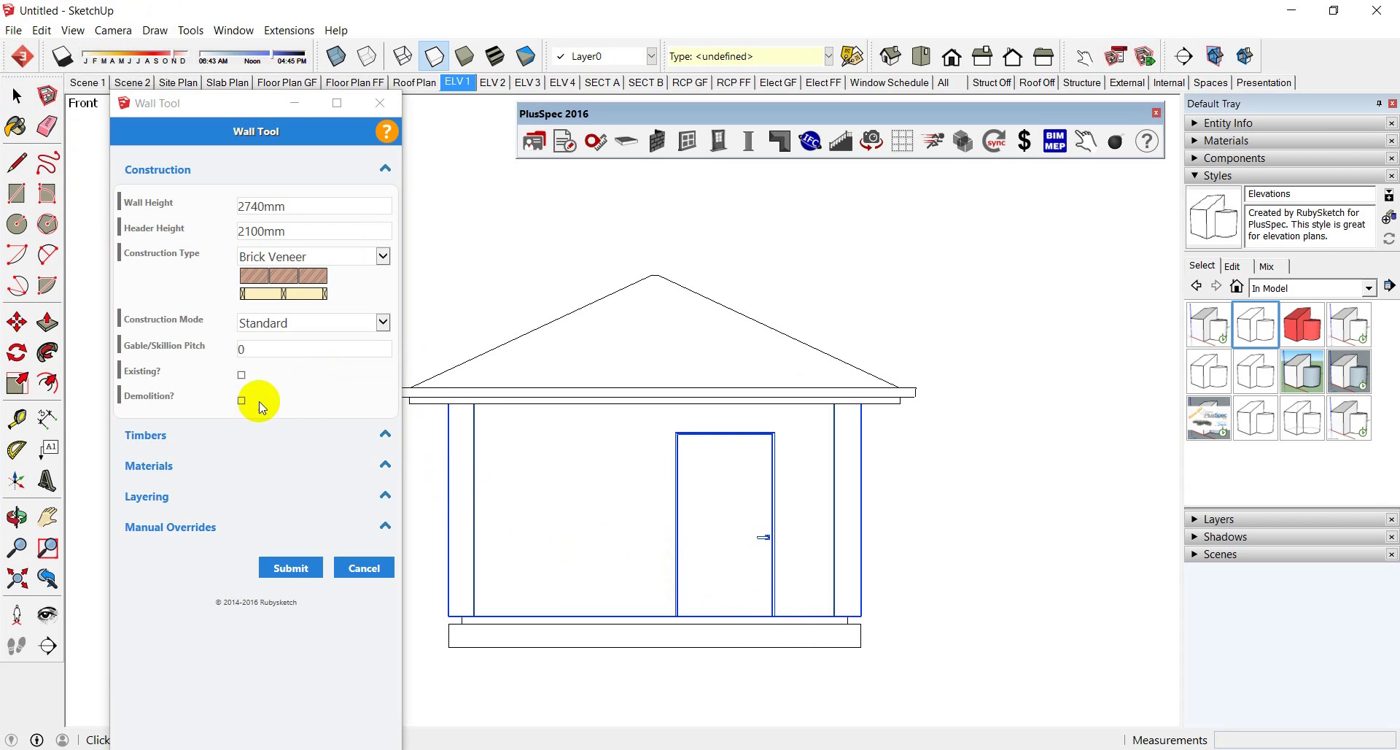
left_click(182, 526)
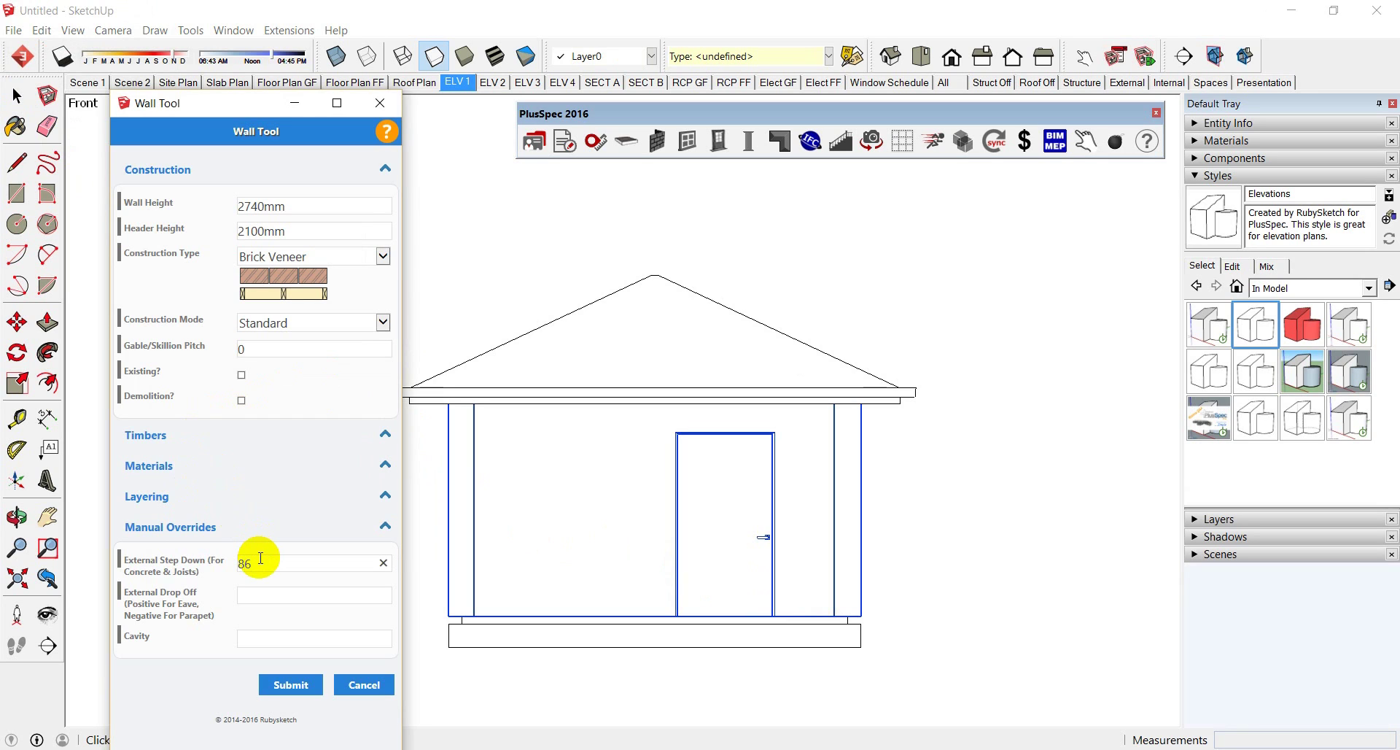
left_click(292, 685)
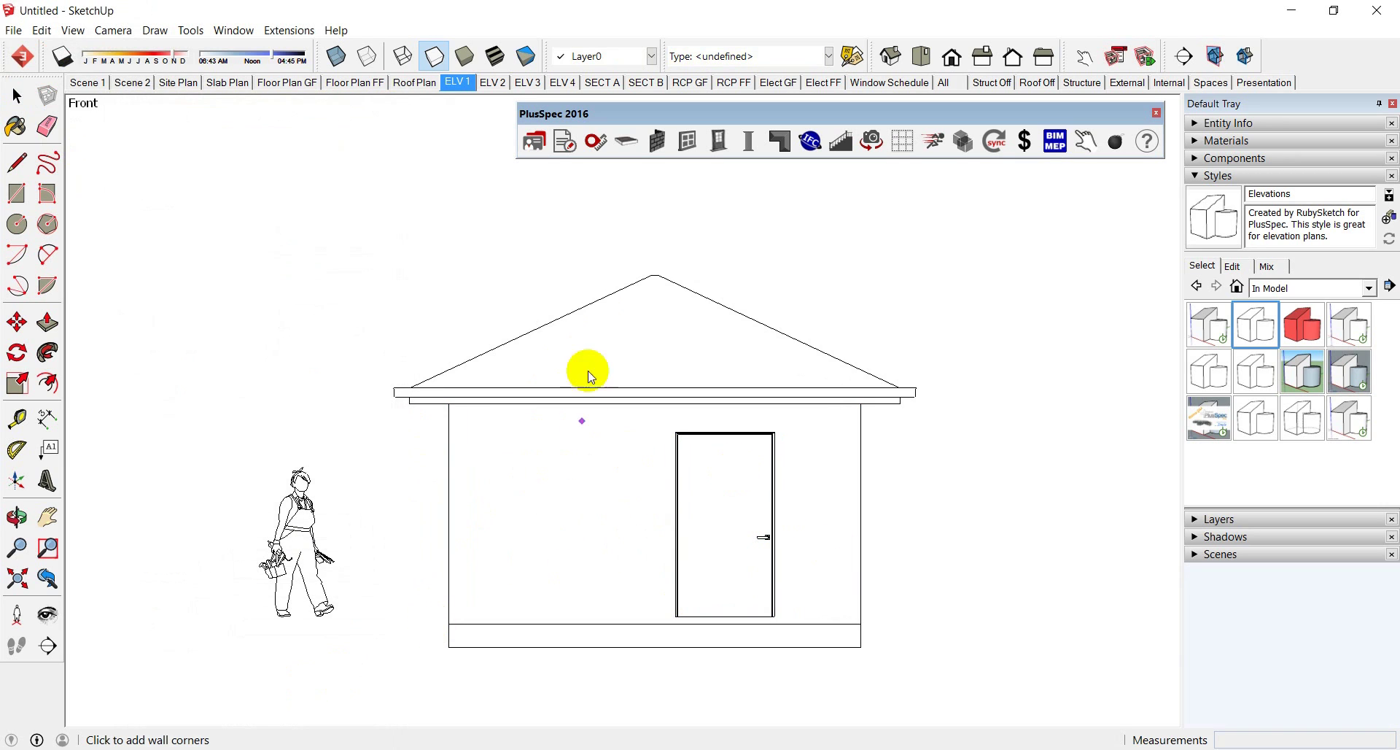
Step: Review the right, back and left elevations ELV 2, ELV 3 and ELV 4
left_click(492, 83)
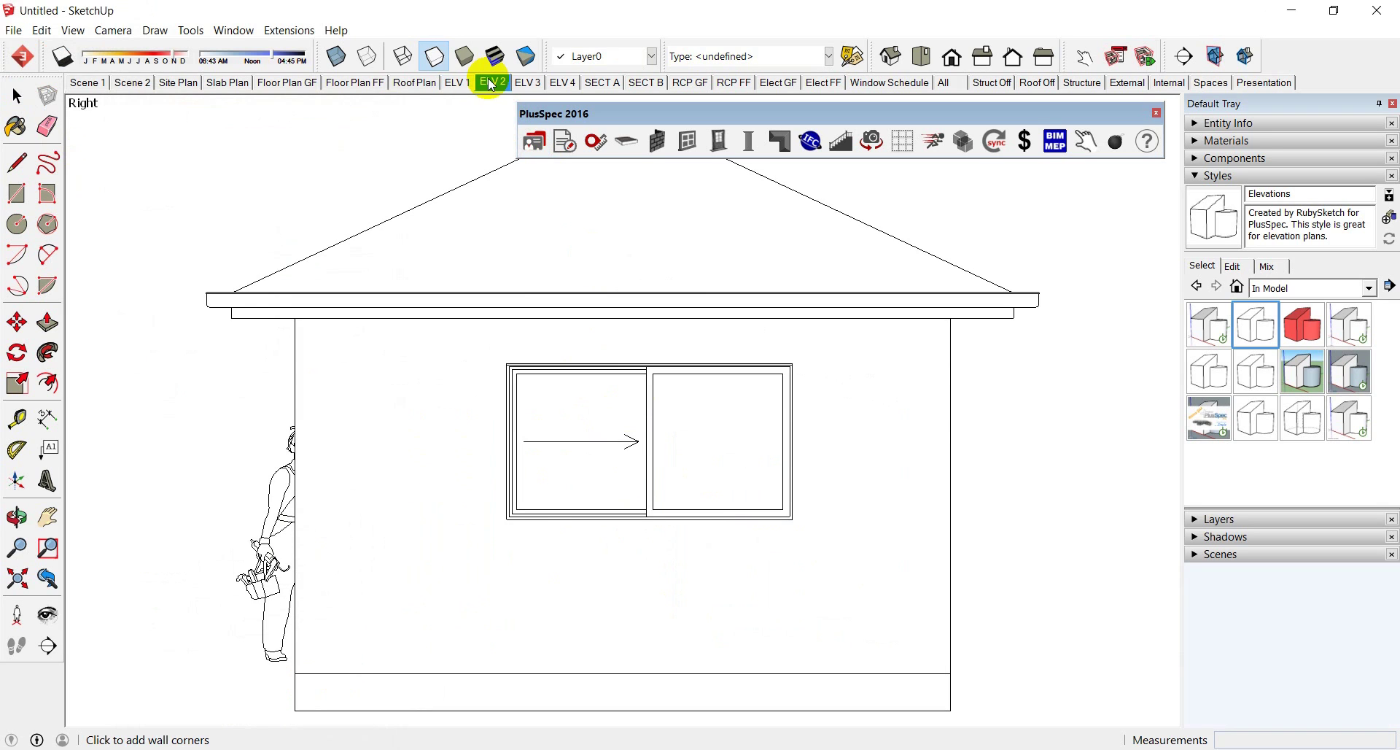
left_click(527, 82)
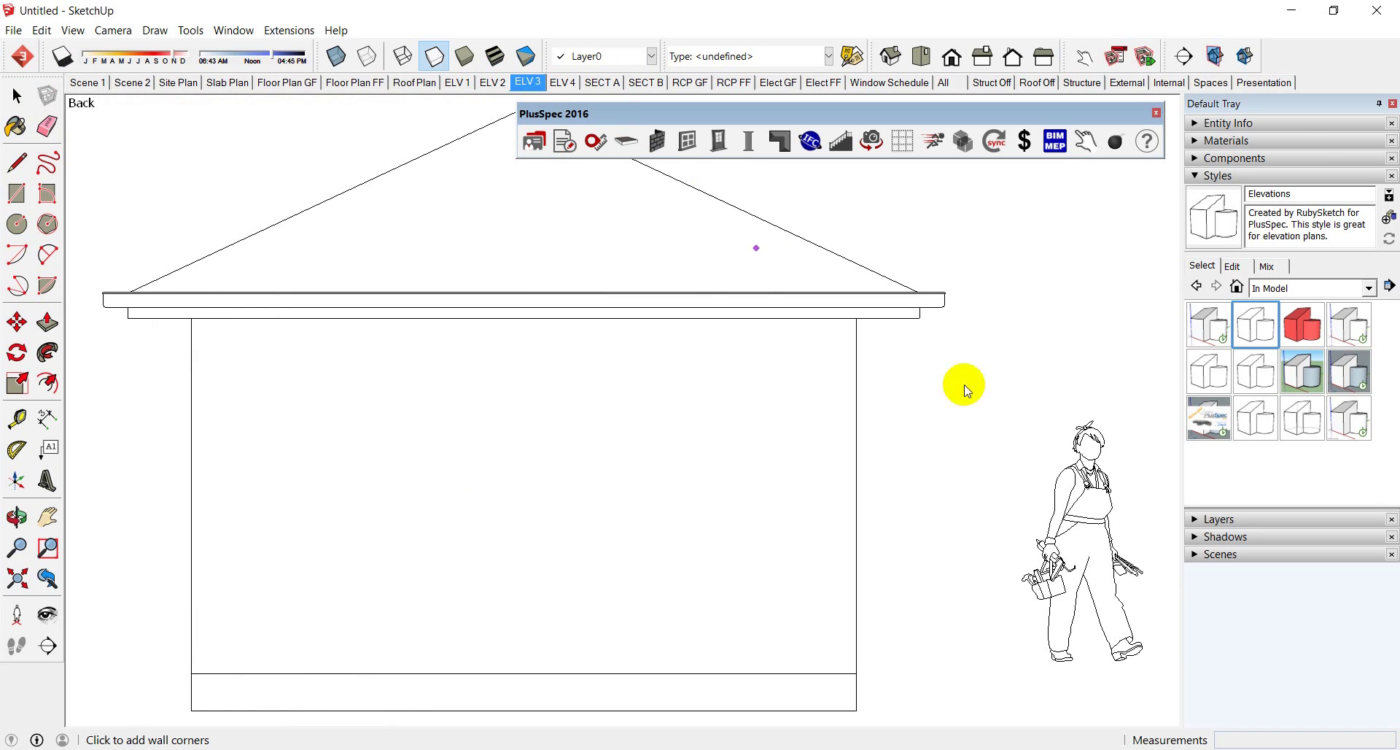
left_click(1067, 510)
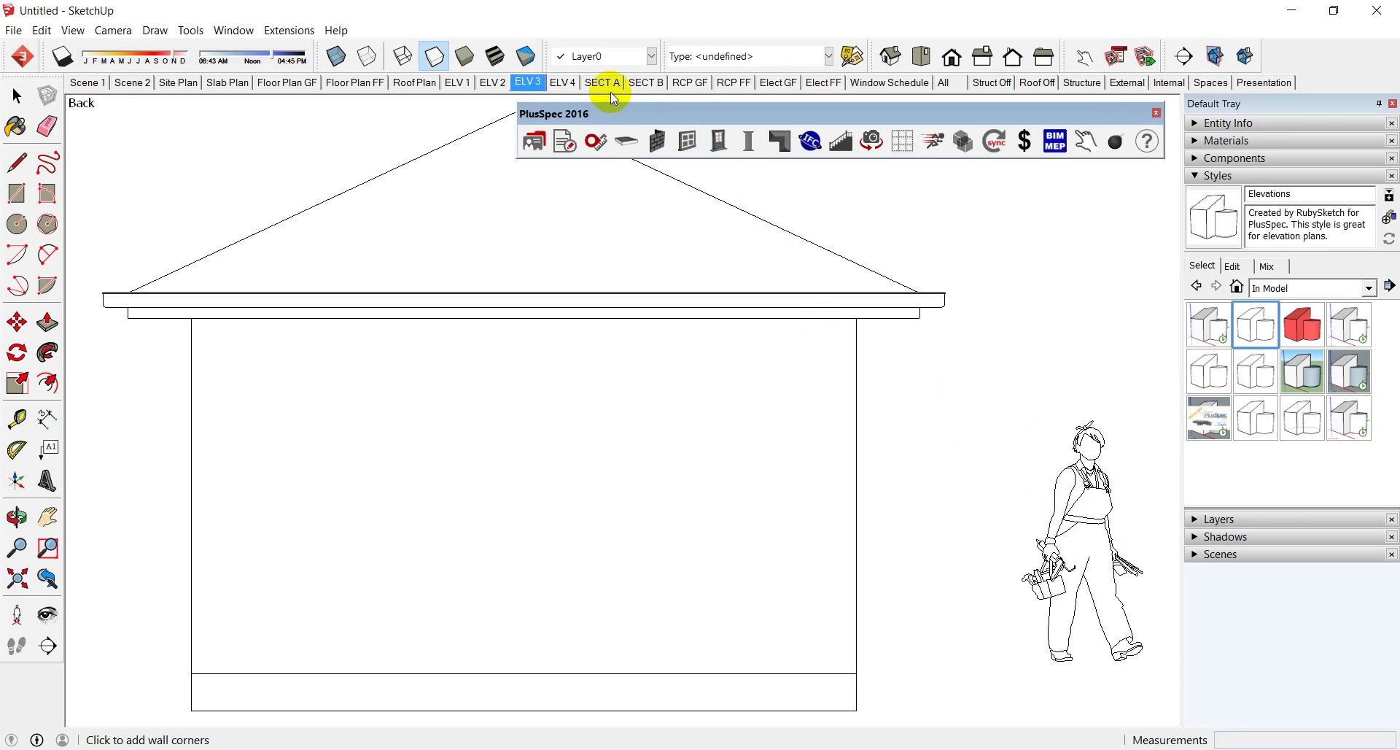
left_click(566, 82)
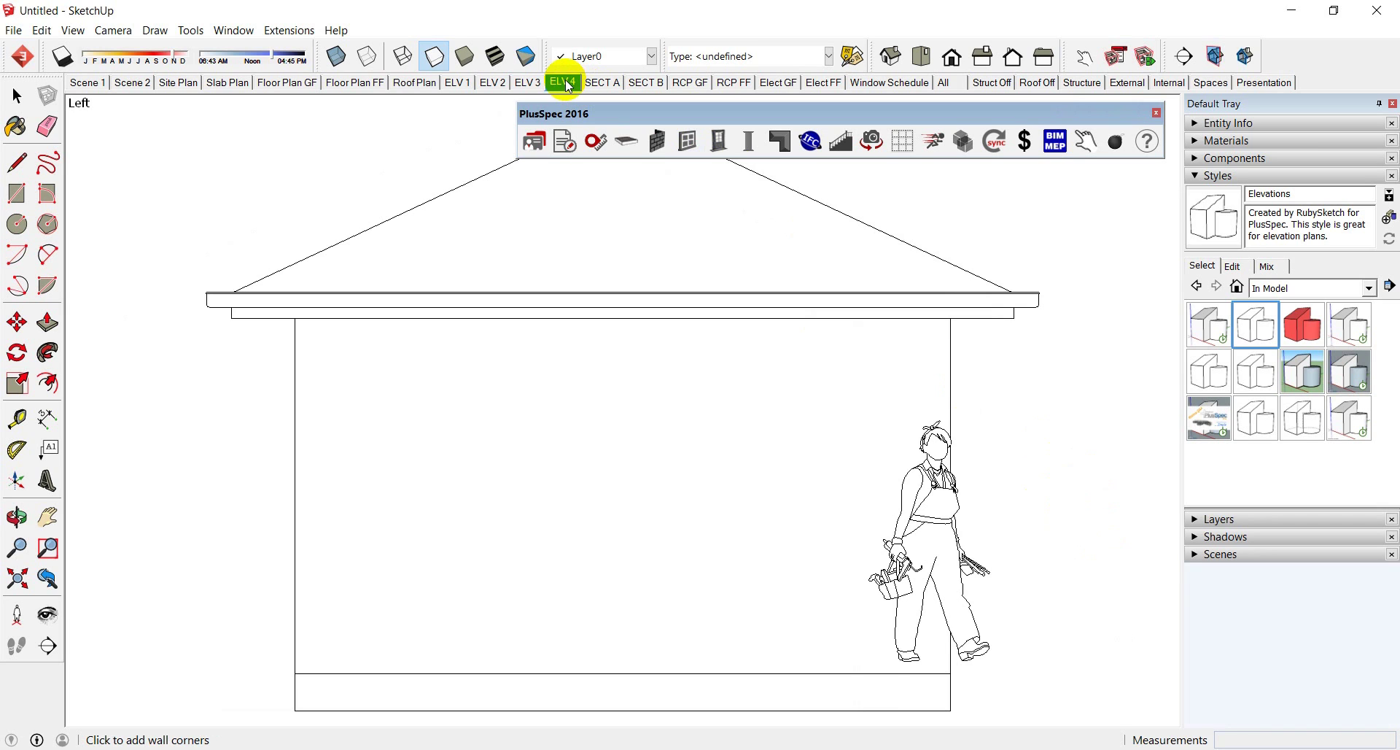
Step: Save the model as 'webinar'
left_click(14, 30)
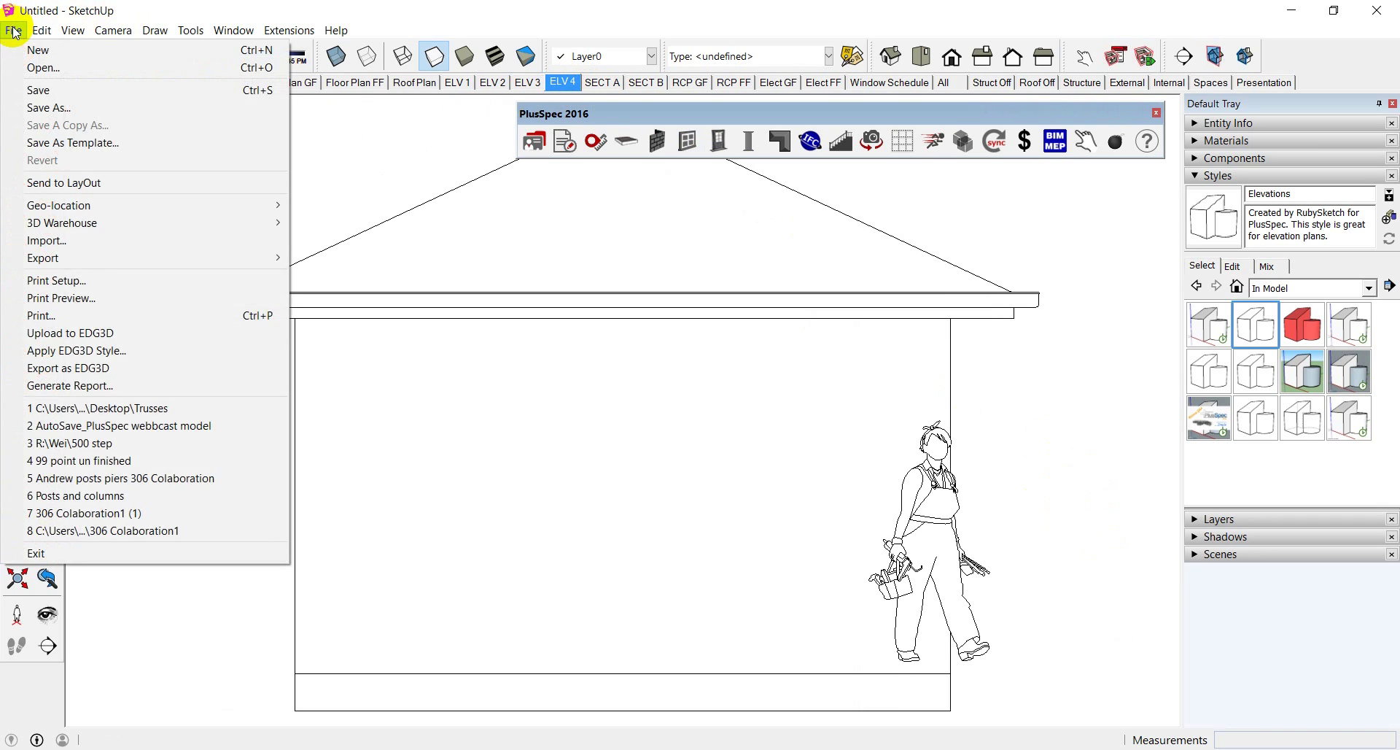
left_click(55, 94)
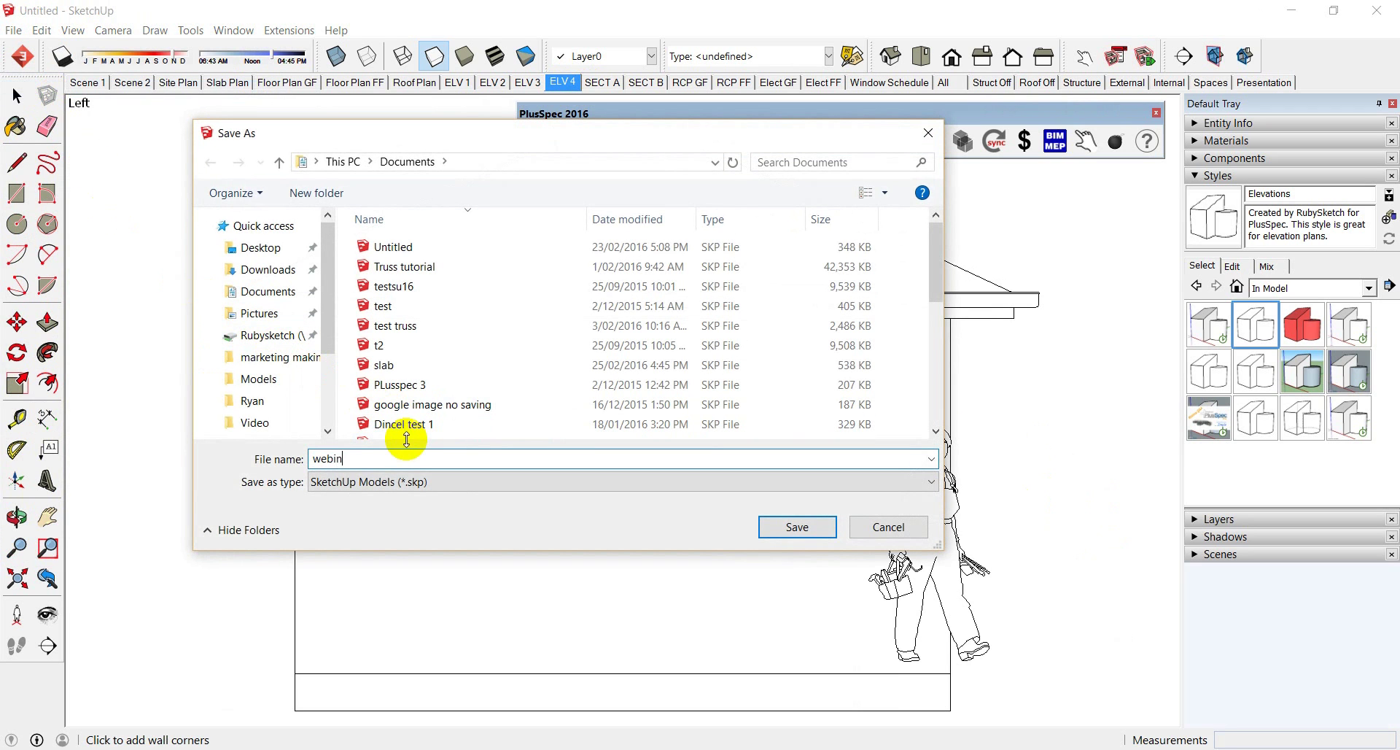
left_click(765, 520)
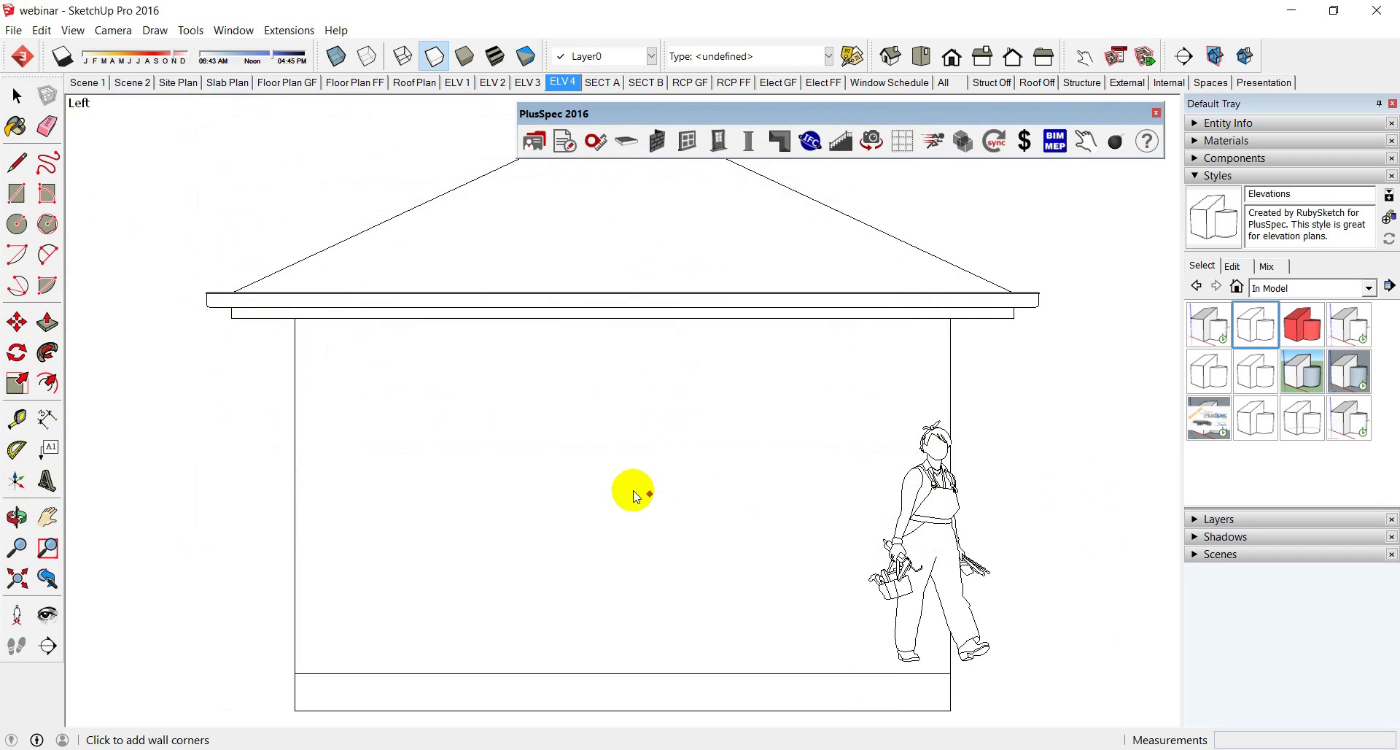
Step: Send the model to LayOut as a new document on the A3 Landscape default template
left_click(14, 29)
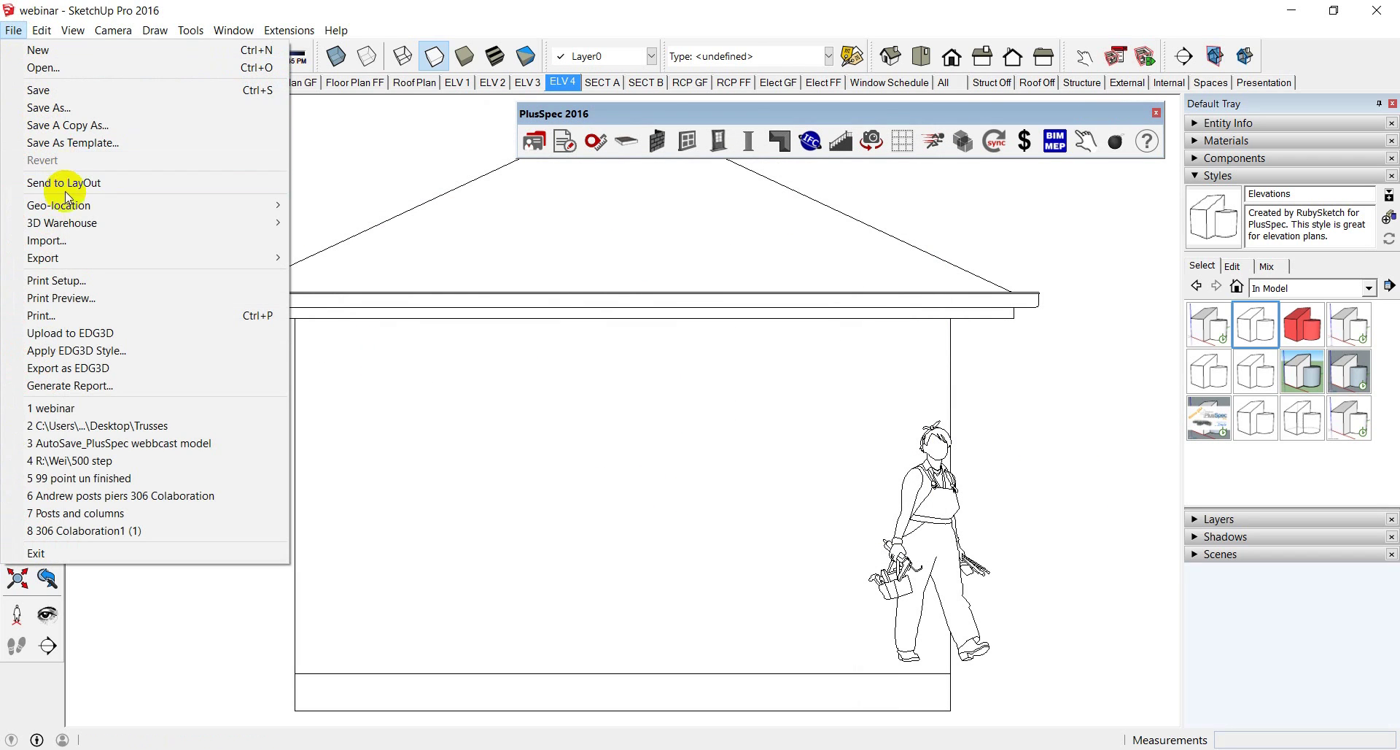
mouse_move(70, 261)
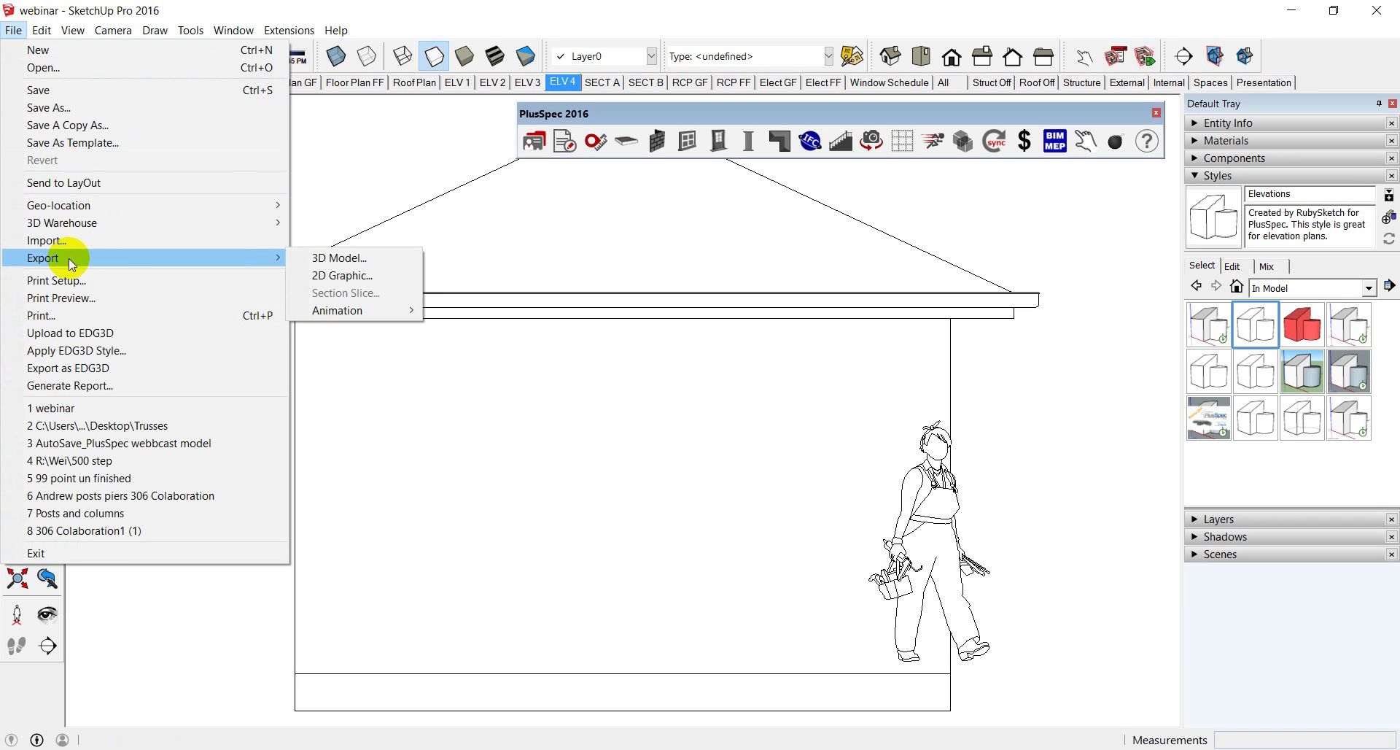
left_click(72, 184)
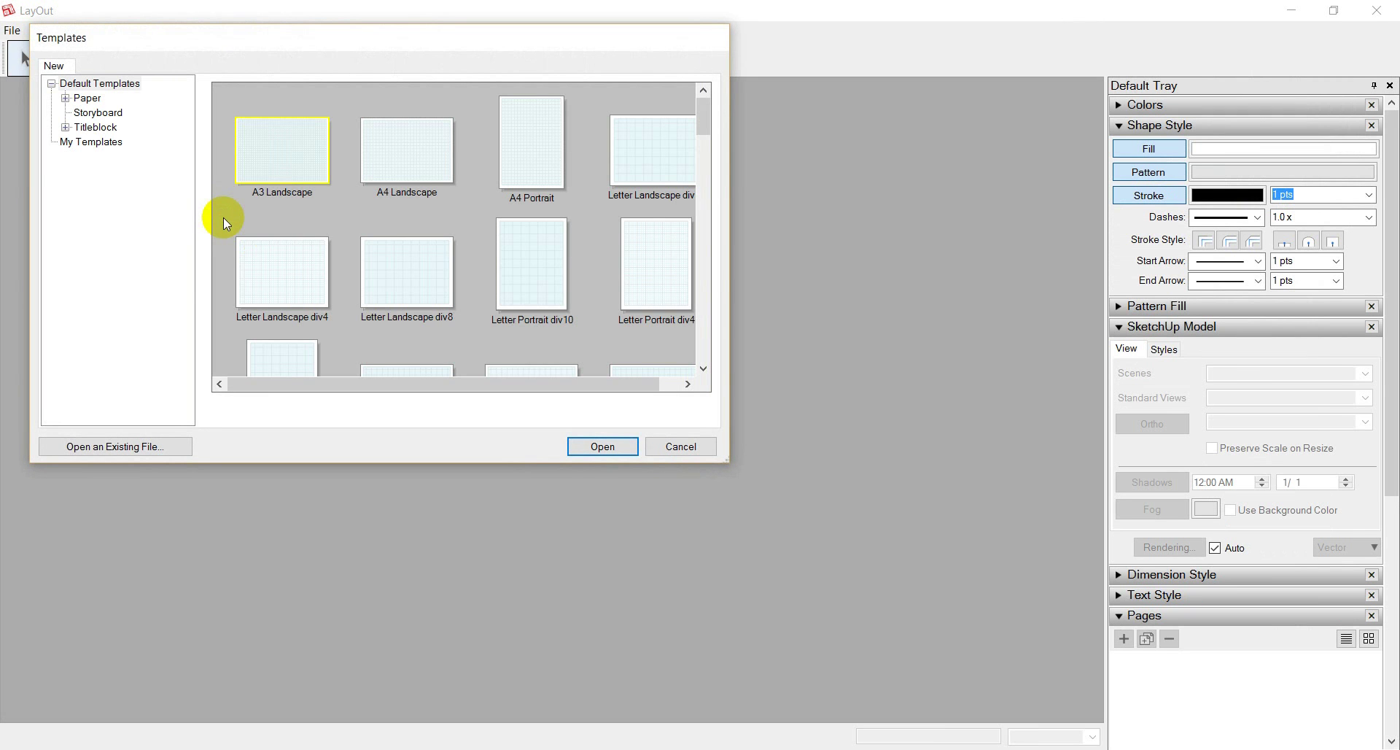
scroll(453, 226, "down", 3)
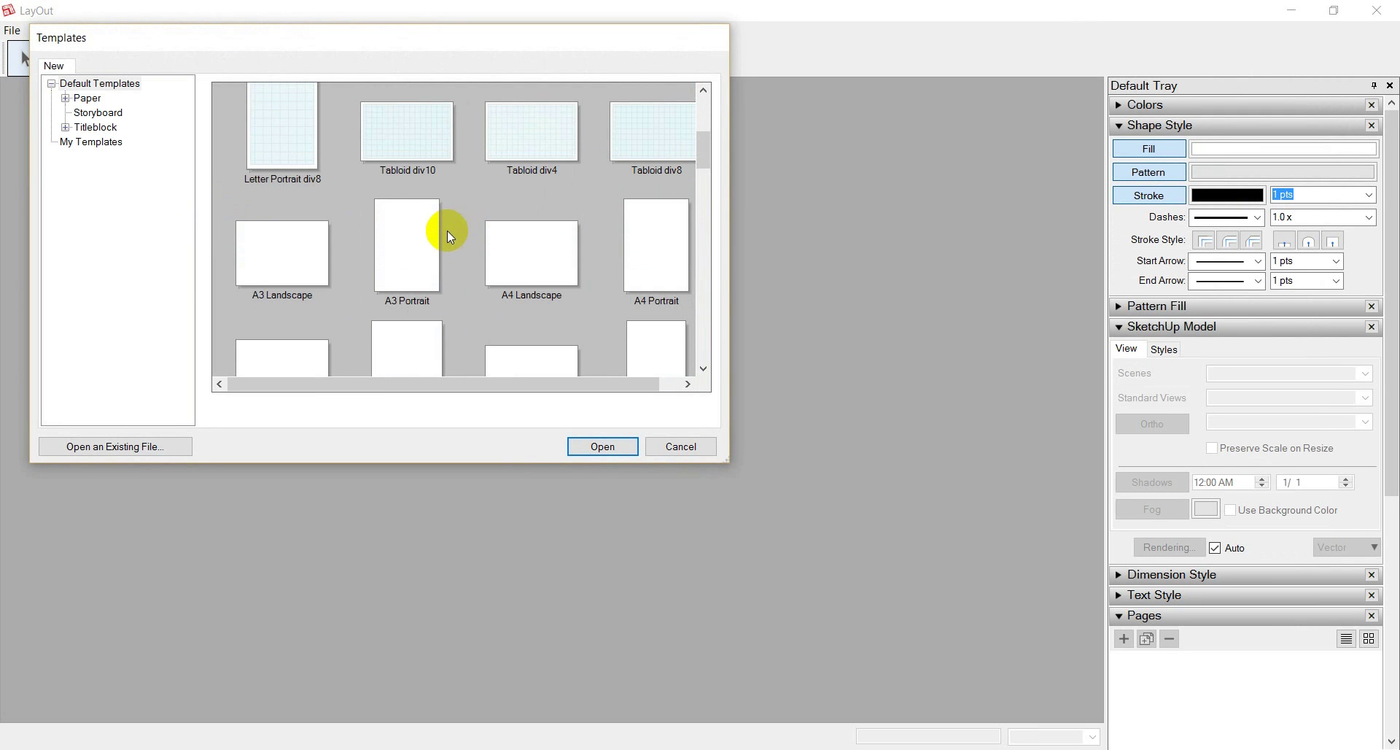
left_click(281, 264)
left_click(602, 444)
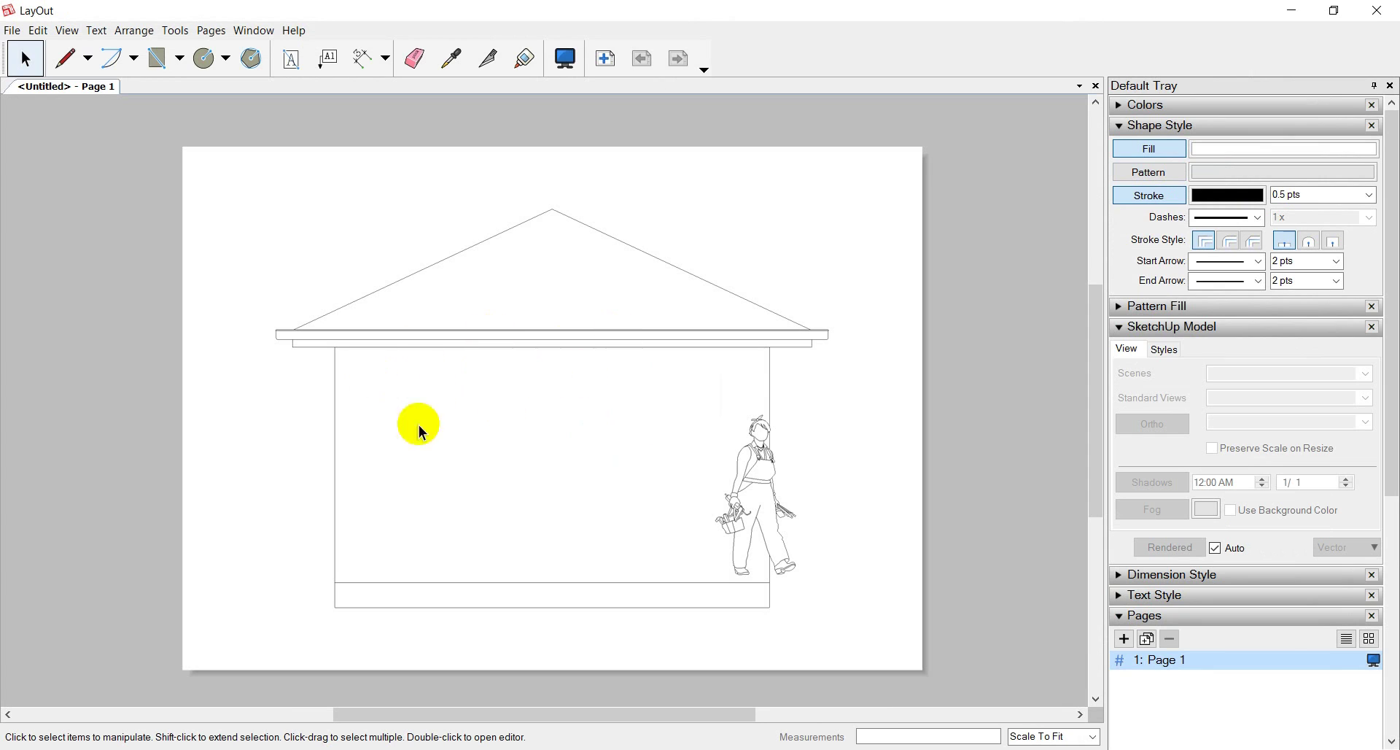
Step: Scale the house elevation viewport to 1:100, then change it to 1:50
left_click(462, 340)
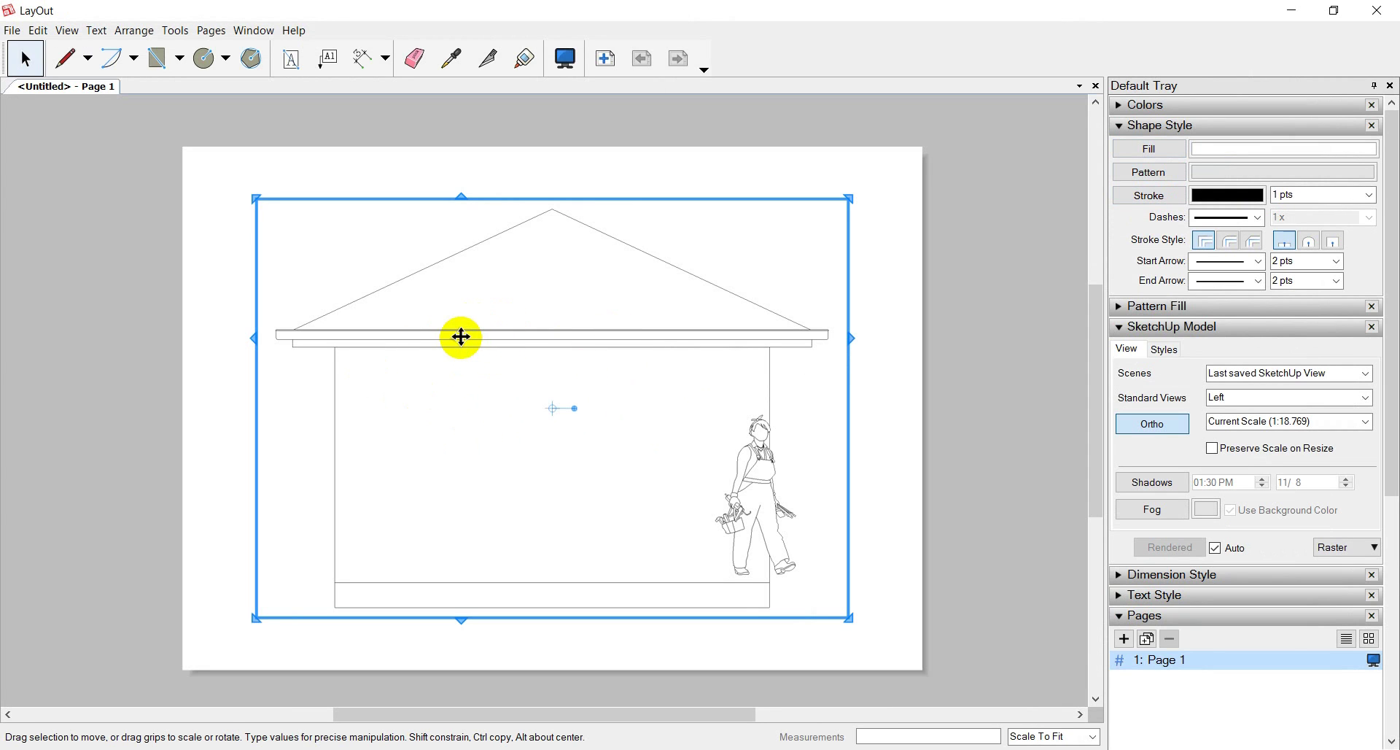
right_click(461, 337)
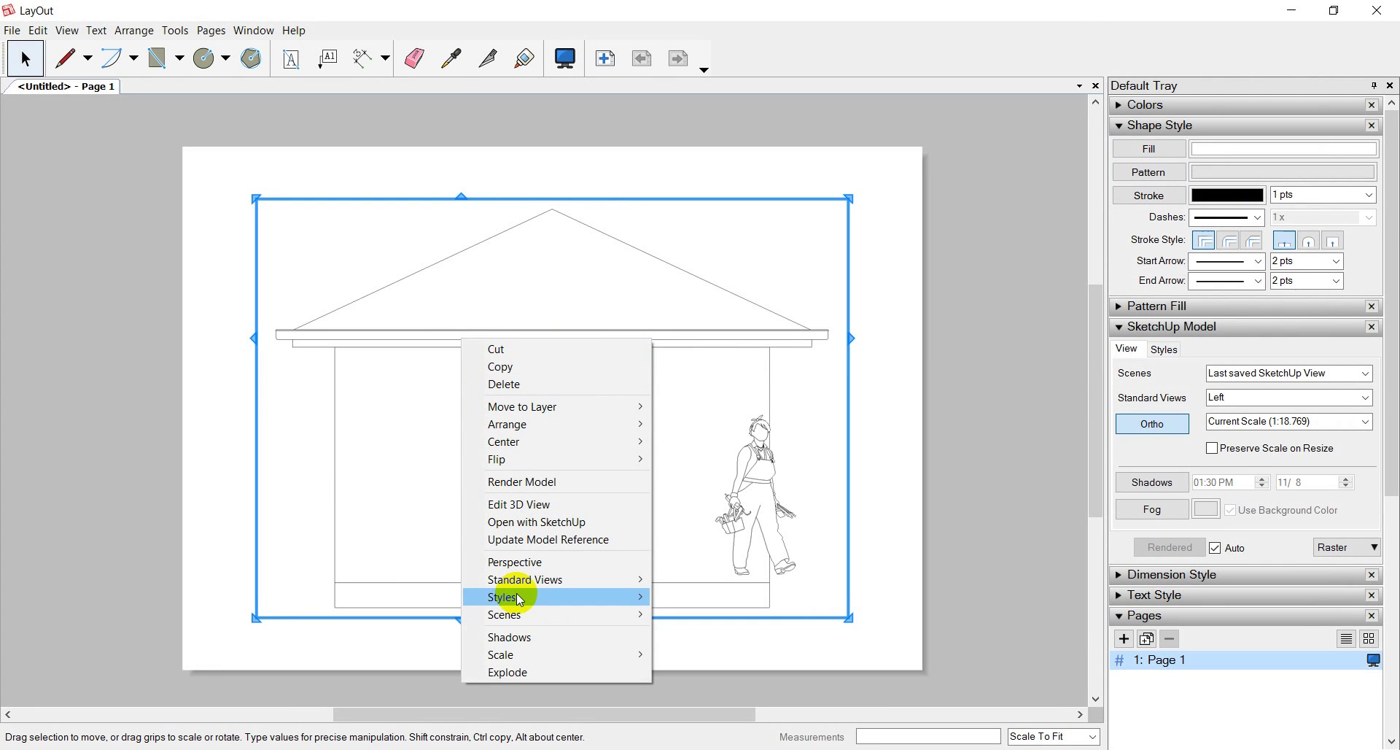
mouse_move(515, 655)
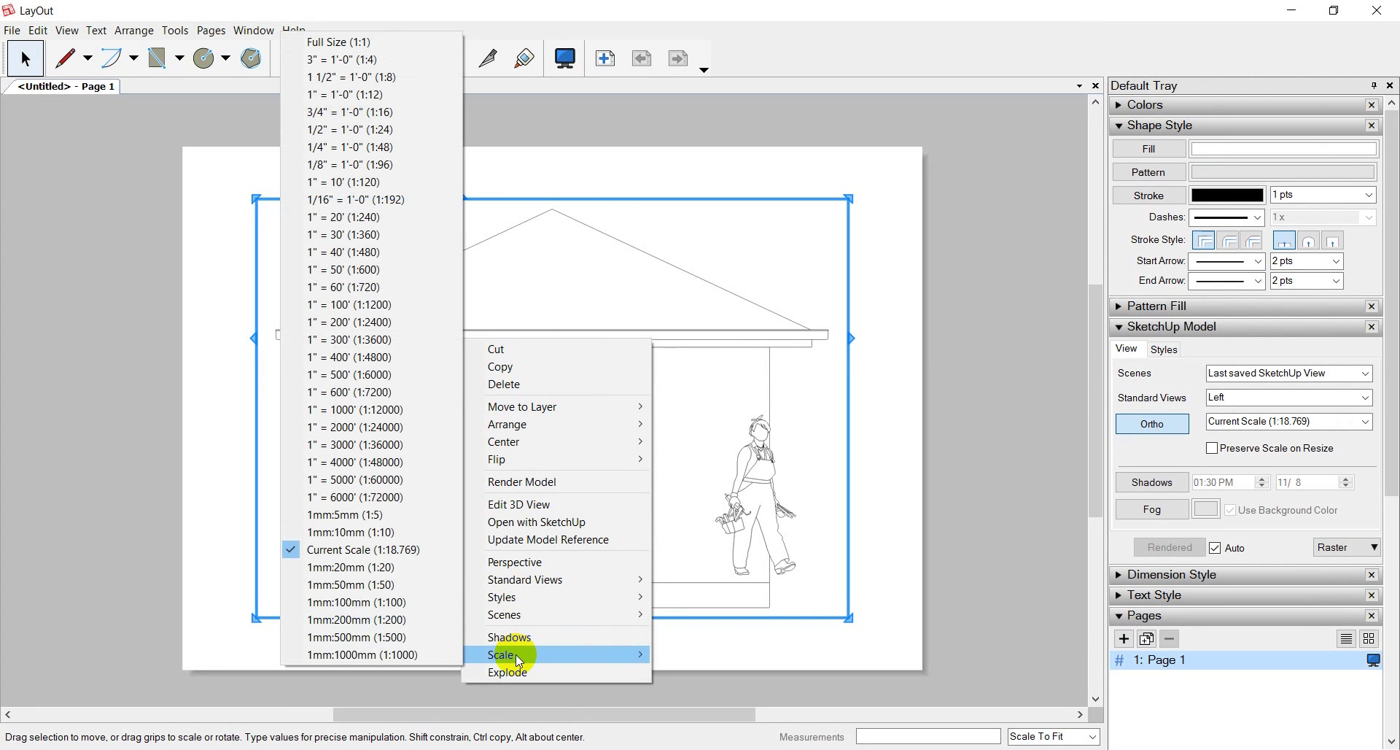
left_click(400, 605)
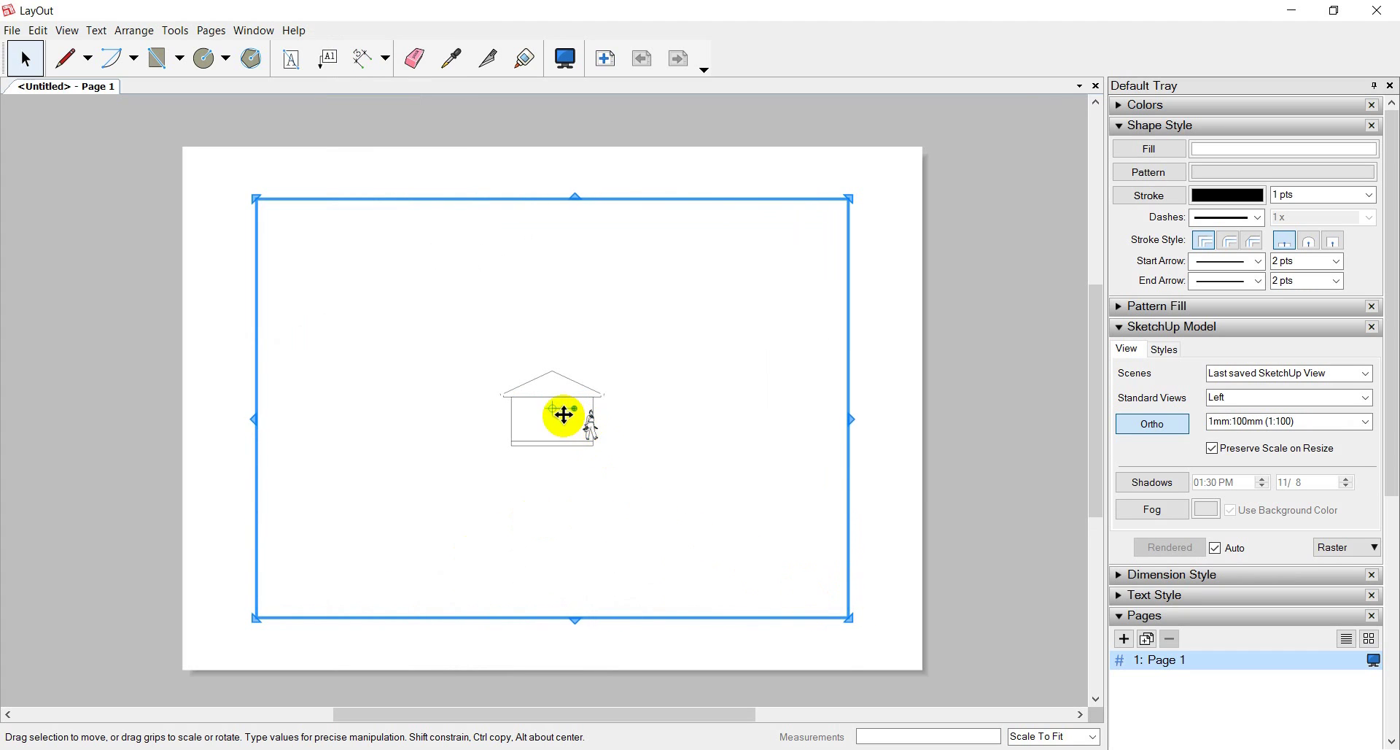
right_click(564, 419)
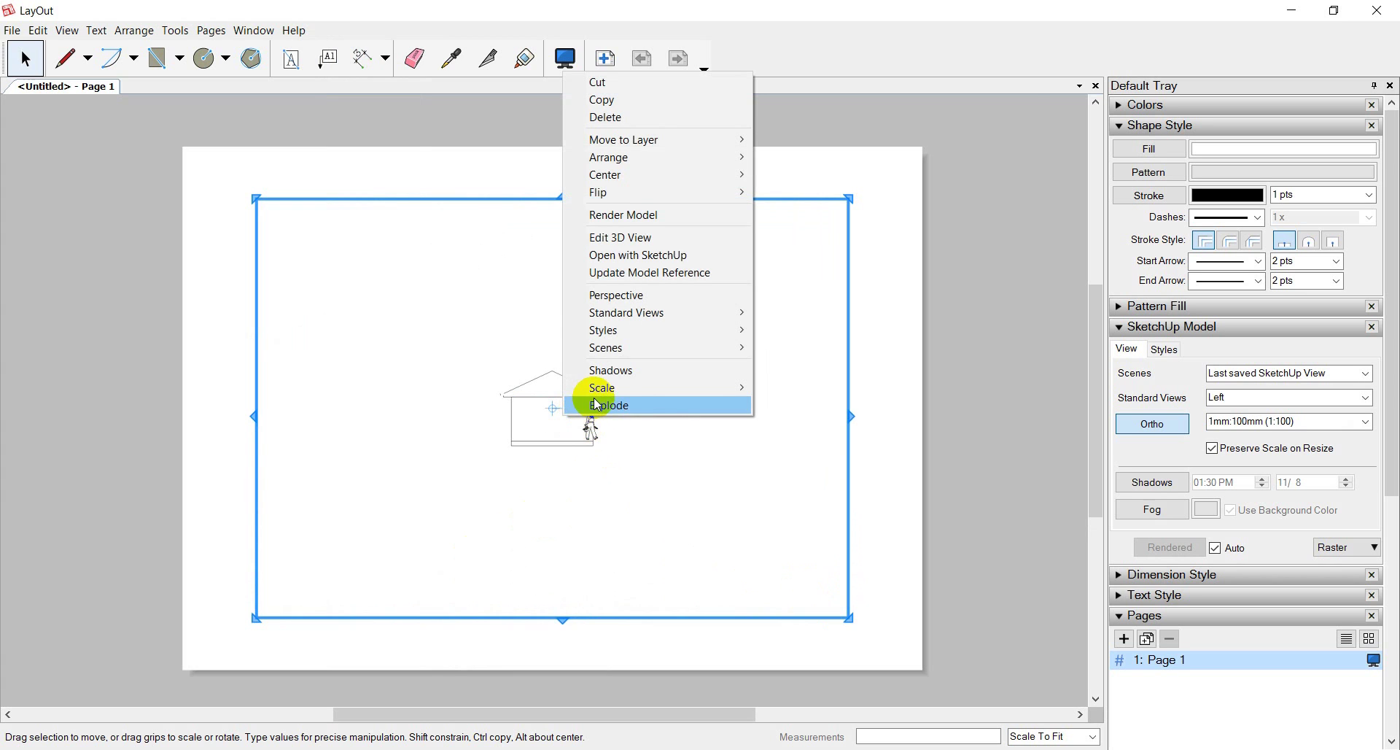
mouse_move(614, 388)
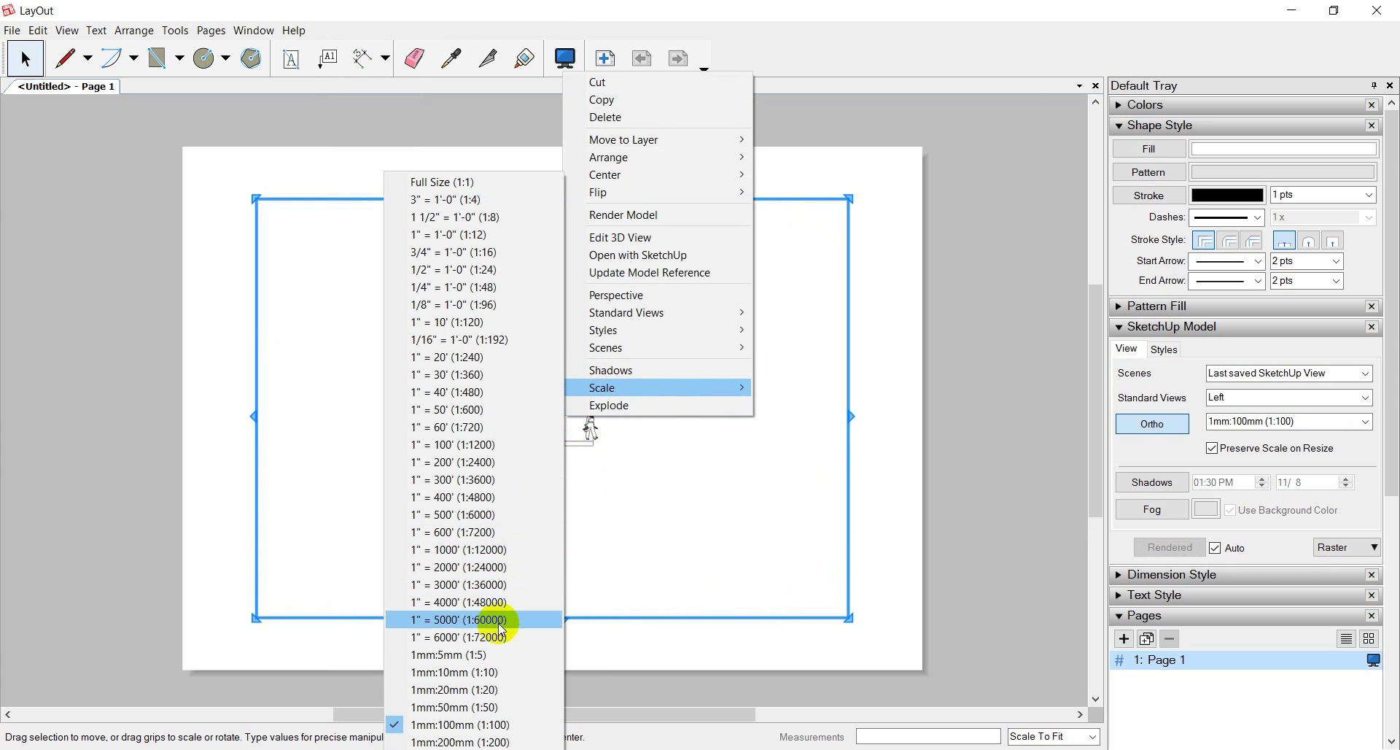
left_click(470, 707)
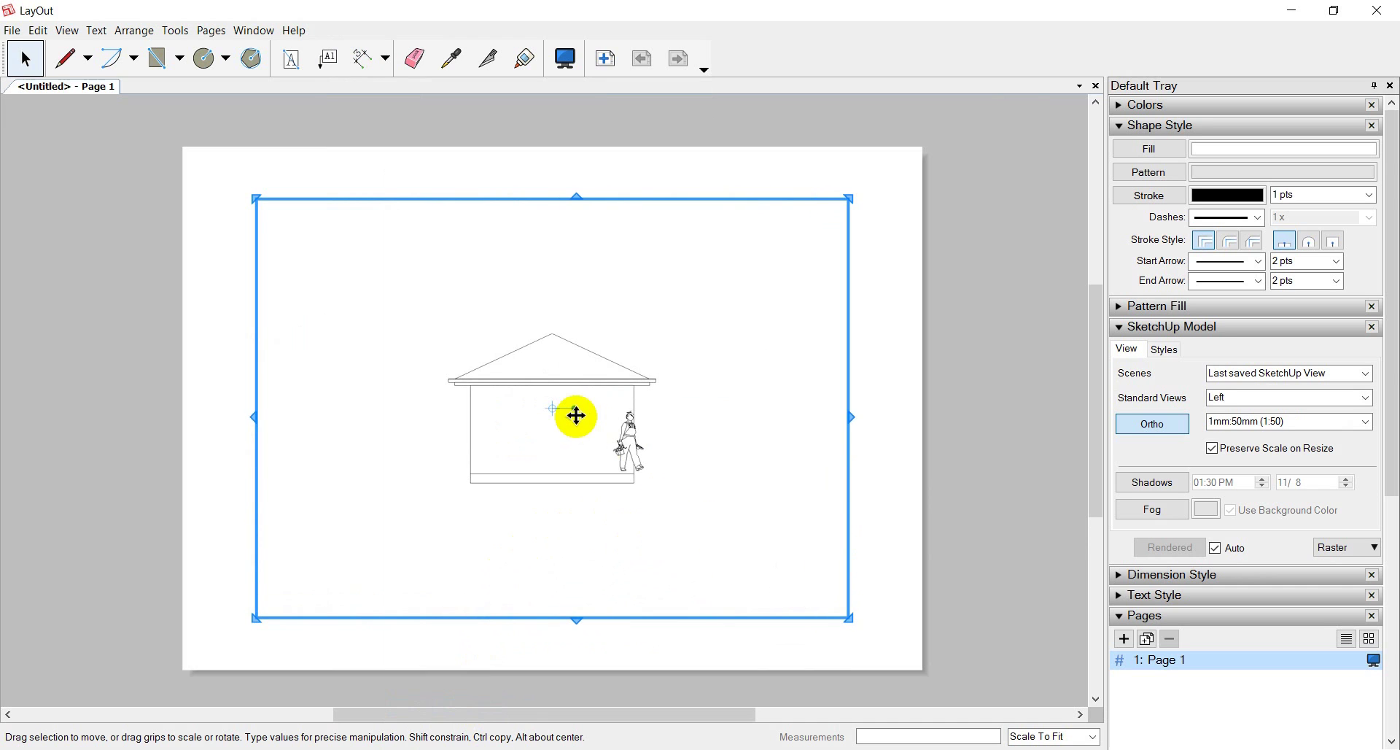
Step: Move the house viewport to the top-left and copy it right, below and lower-left into a 2x2 grid
left_click_drag(576, 416, 356, 273)
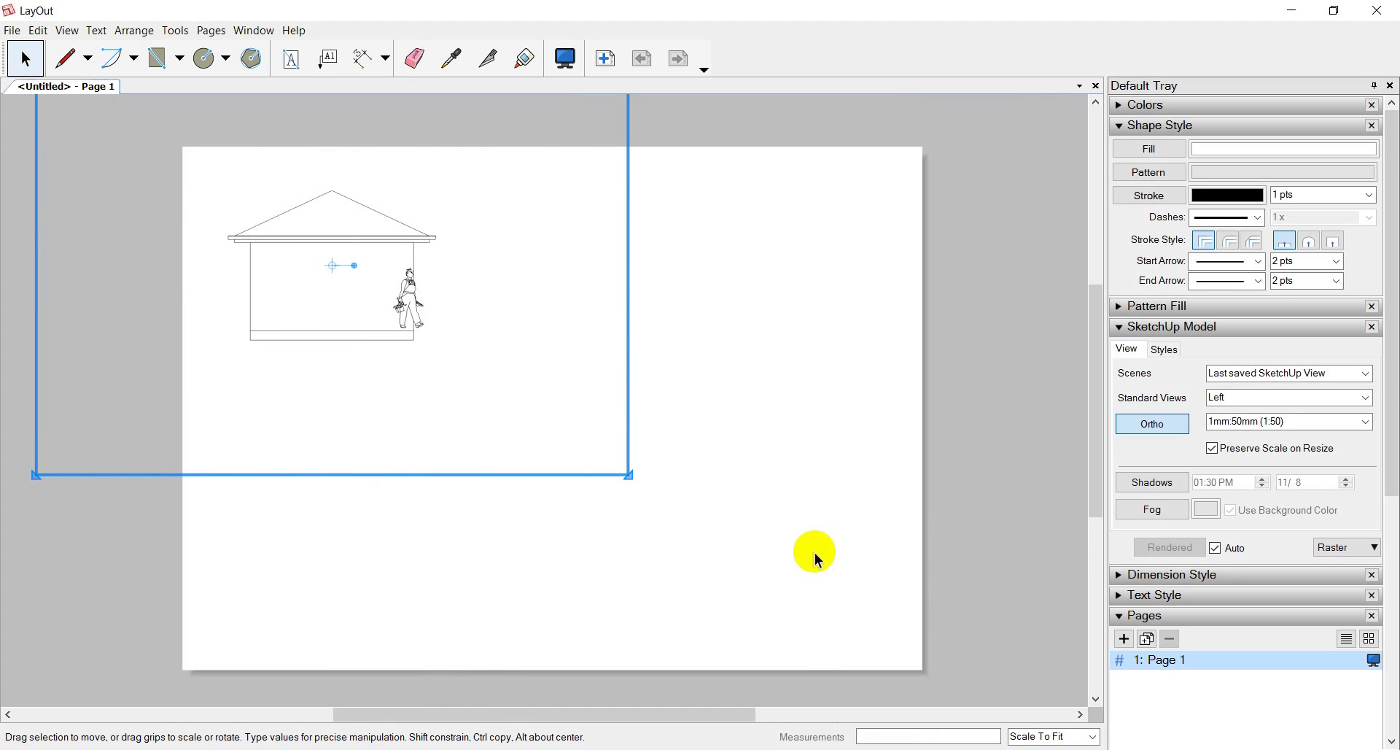
left_click_drag(372, 276, 680, 518, "ctrl")
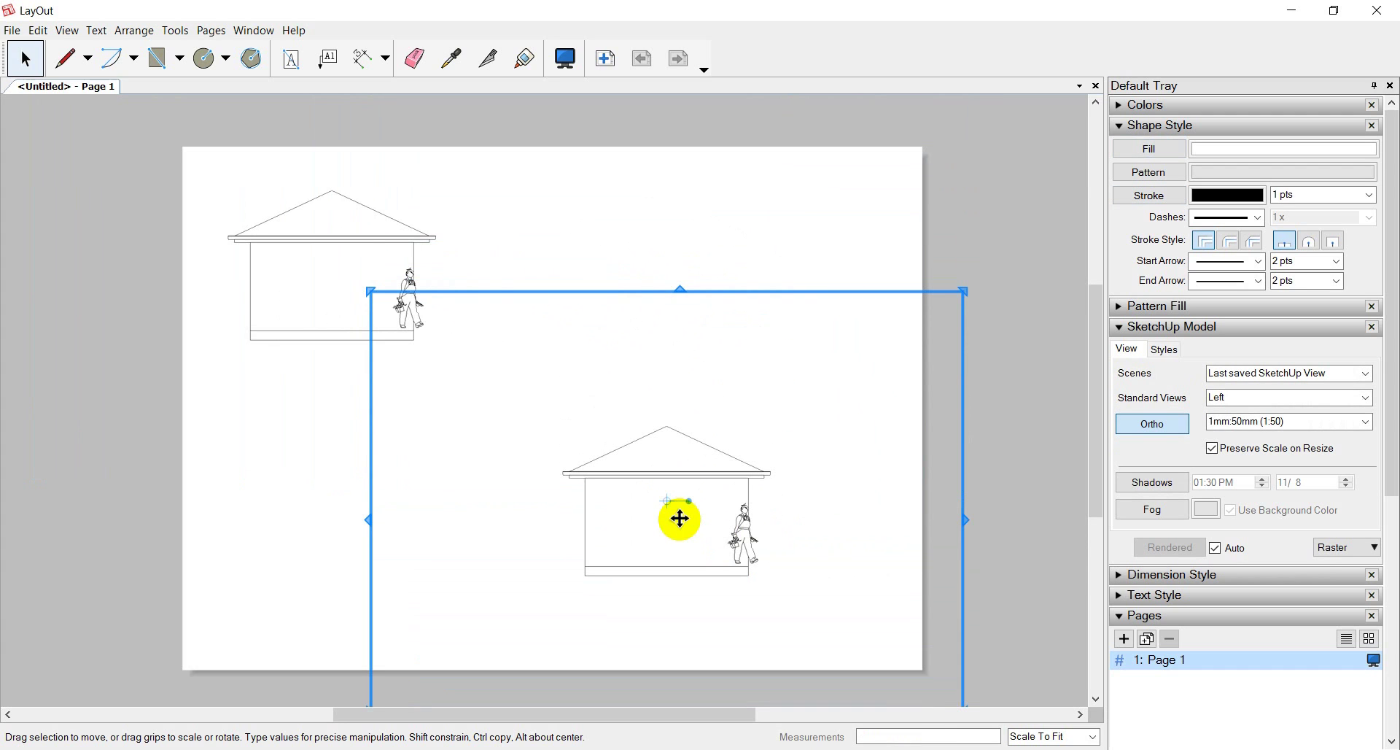
left_click_drag(680, 519, 675, 287)
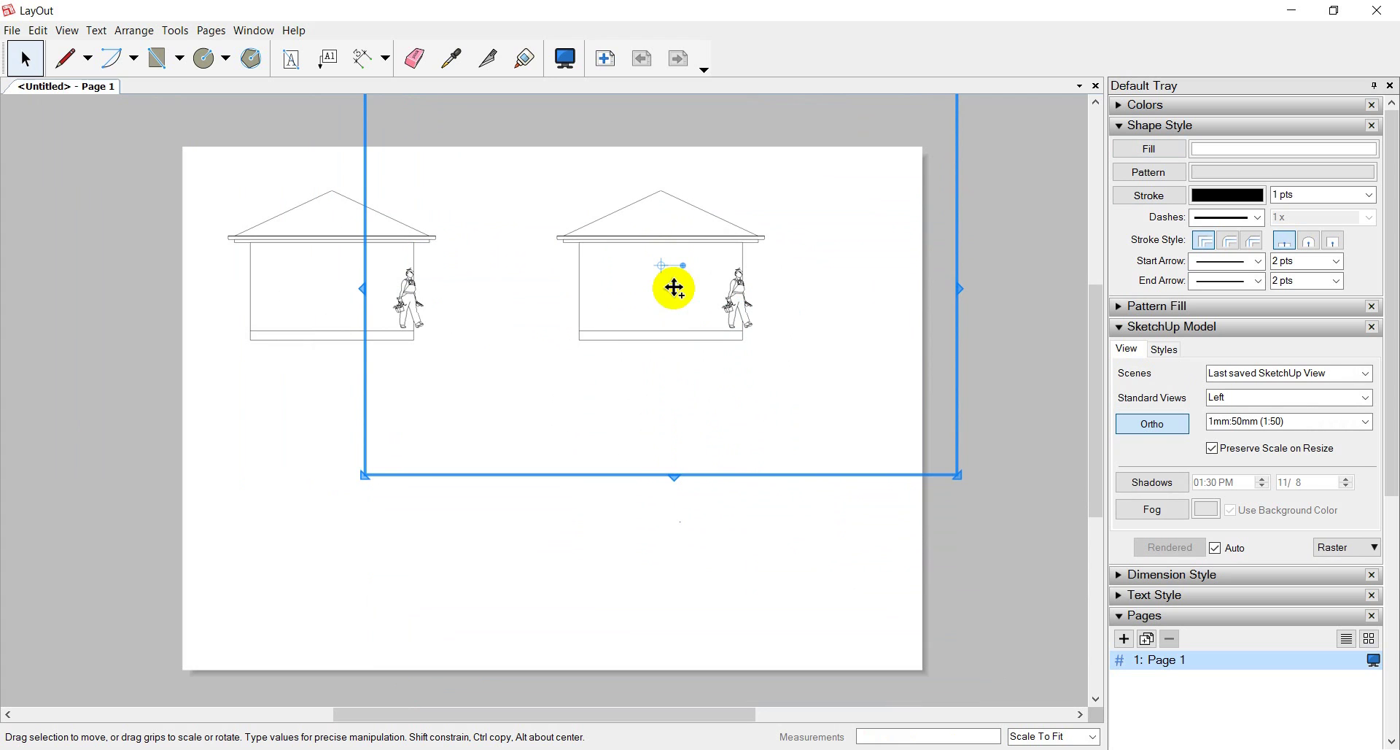
left_click_drag(674, 288, 680, 536, "ctrl")
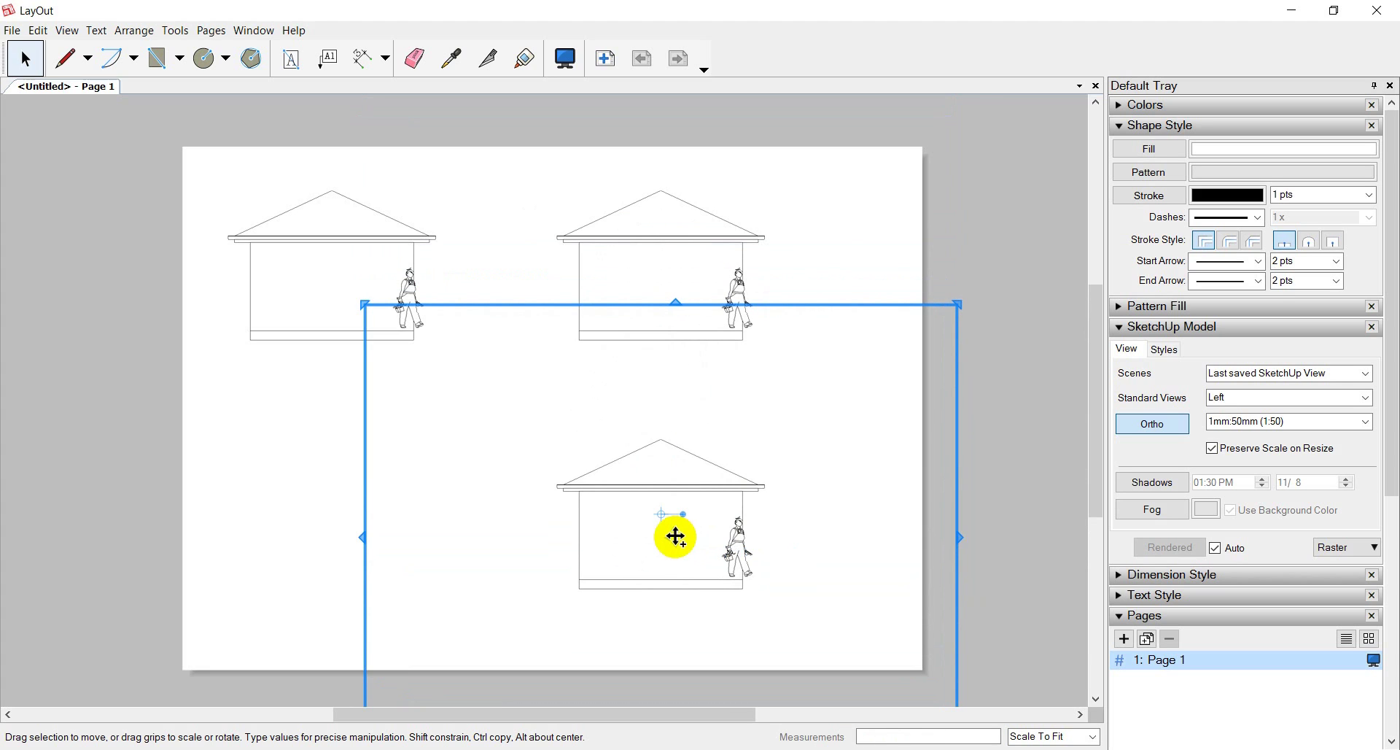
left_click_drag(676, 537, 347, 532, "ctrl")
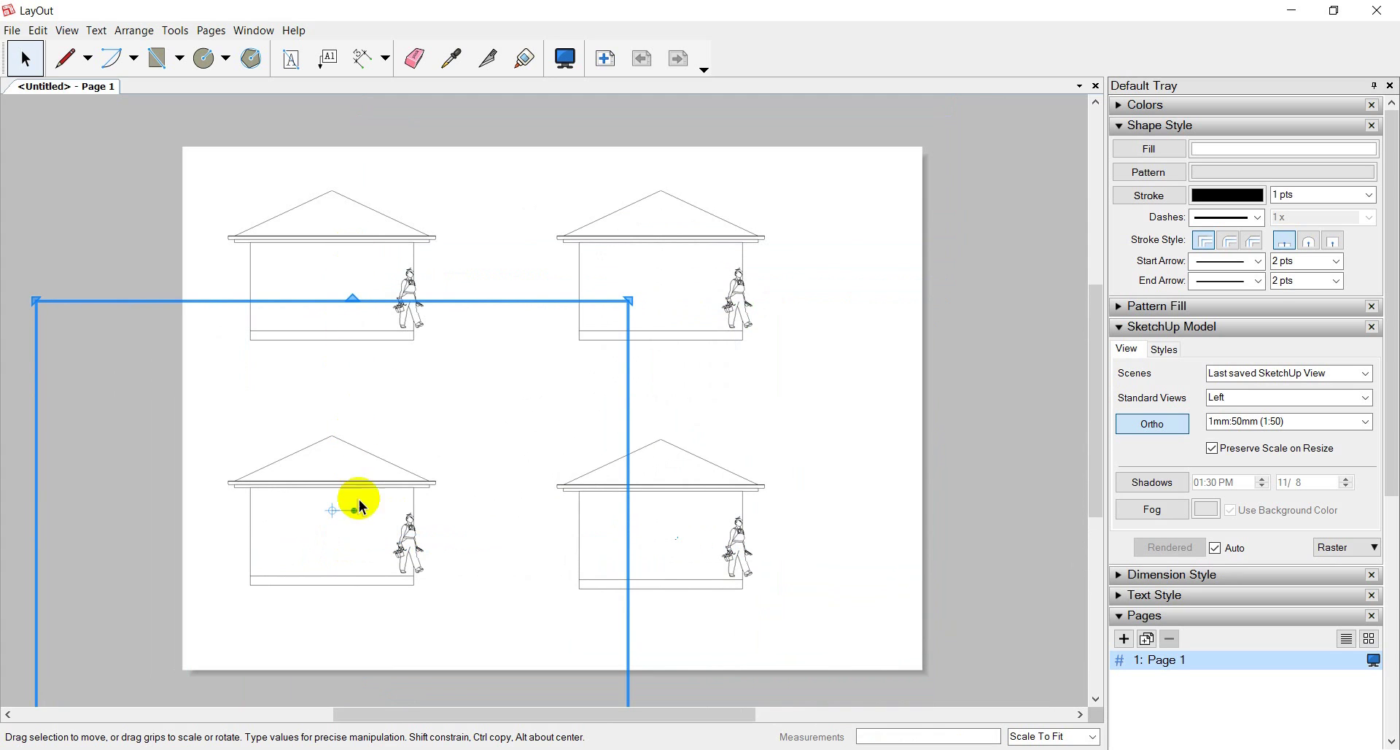
Step: Set the lower-left viewport to scene ELV 2 and the lower-right to ELV 3
right_click(354, 518)
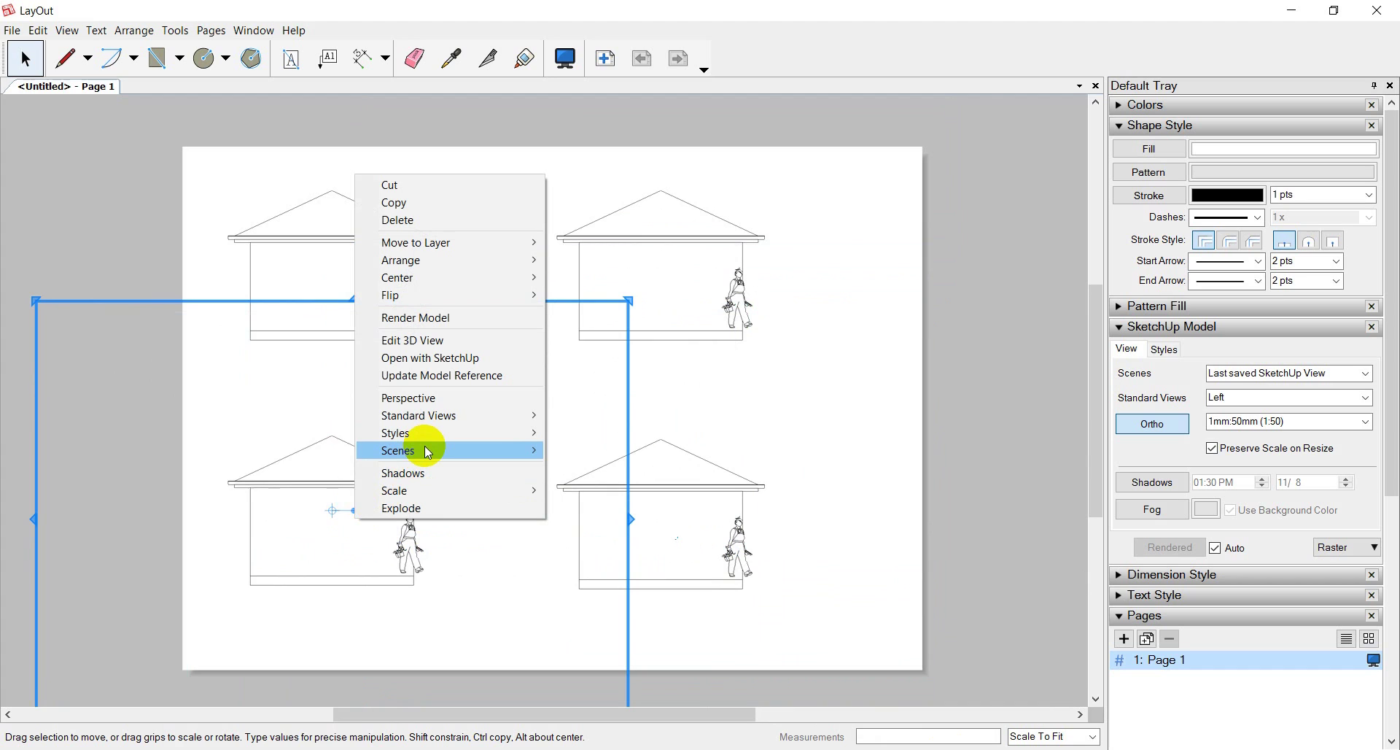
mouse_move(426, 450)
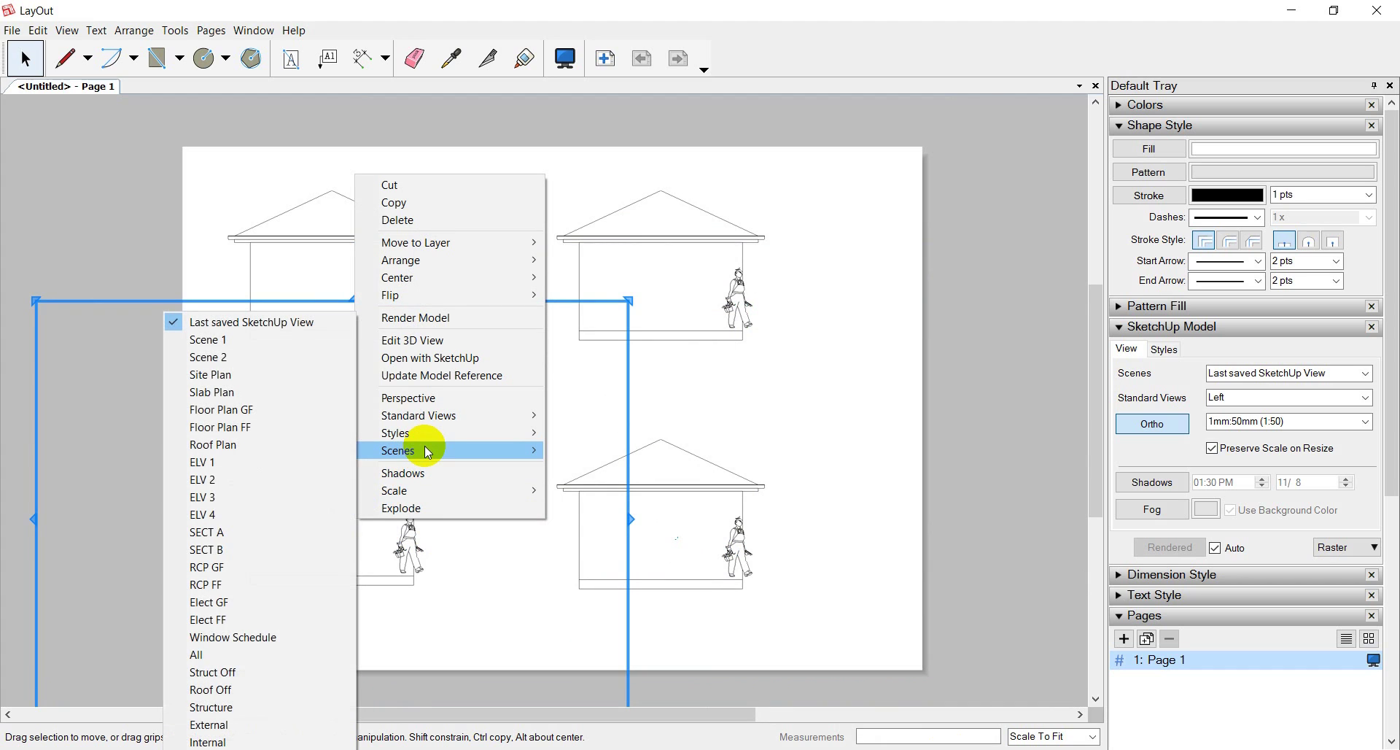
left_click(256, 479)
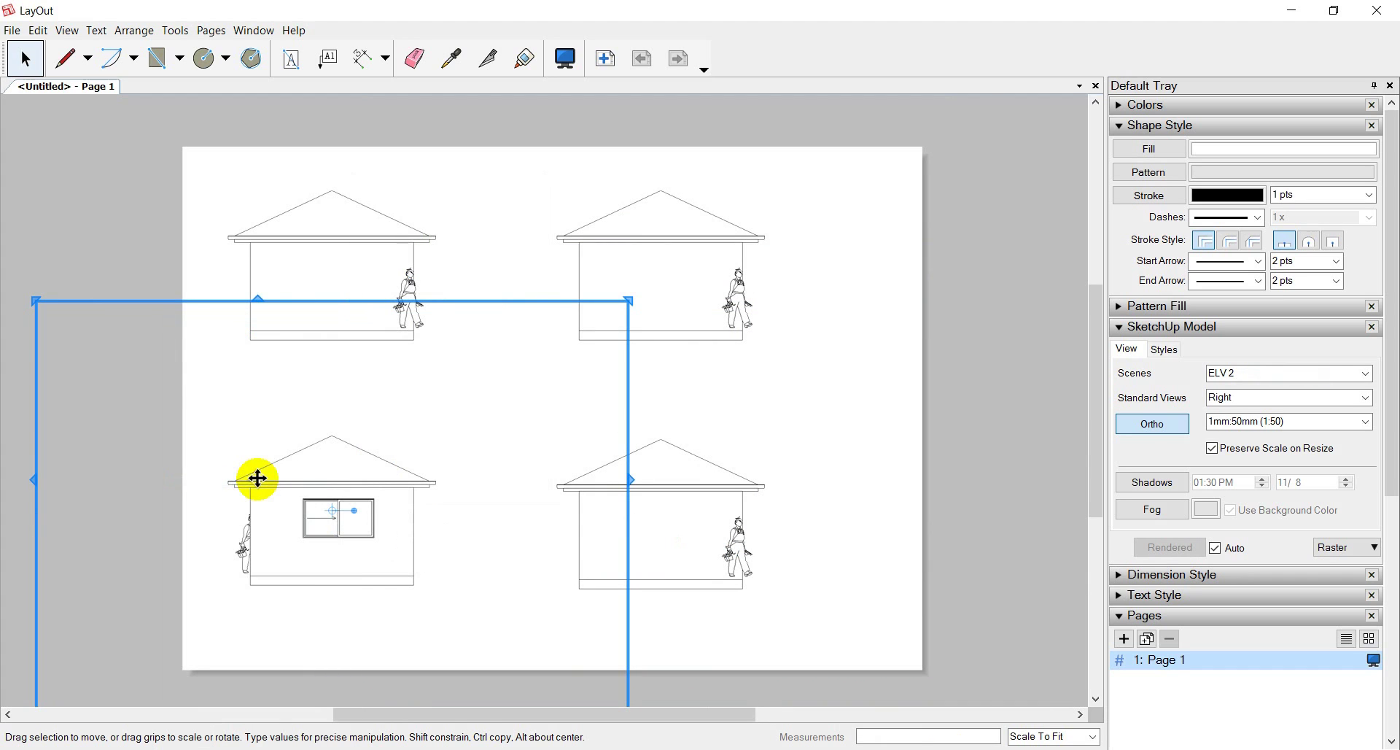
left_click(677, 536)
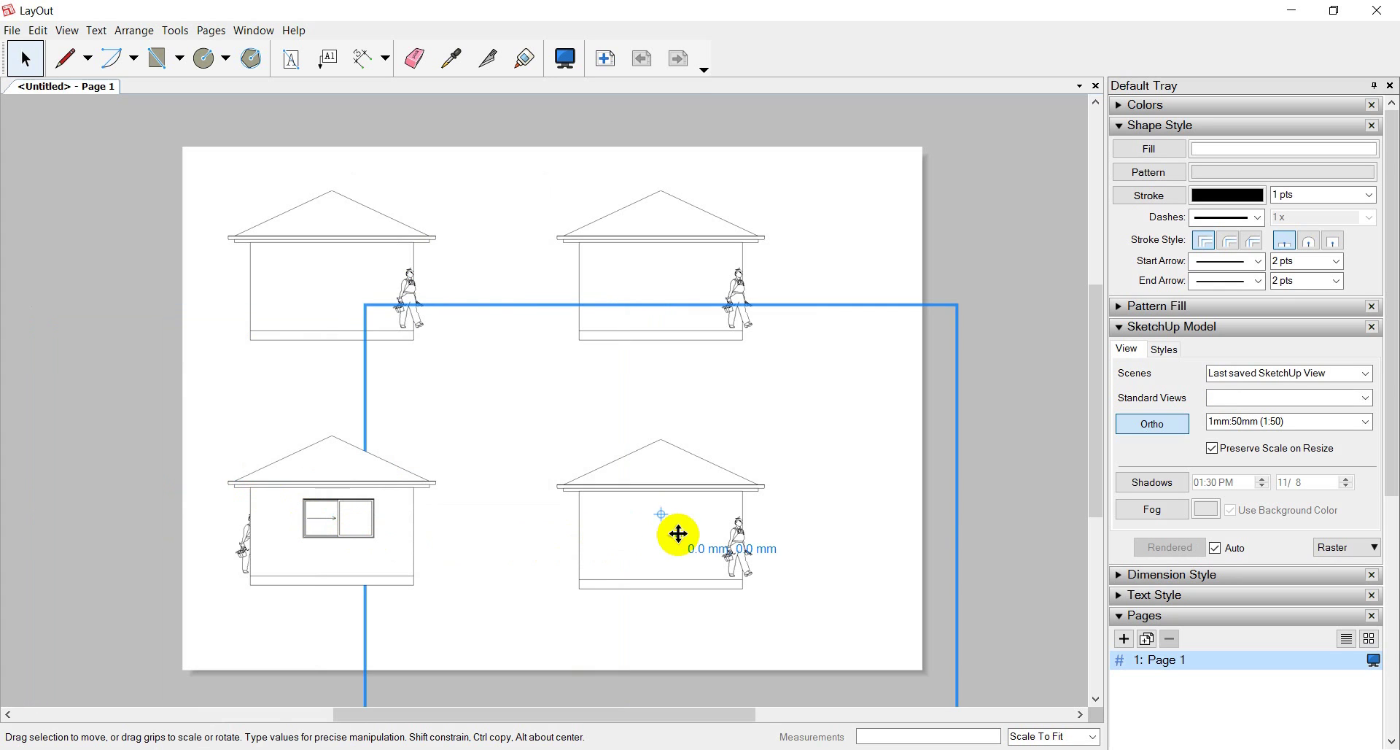
right_click(682, 541)
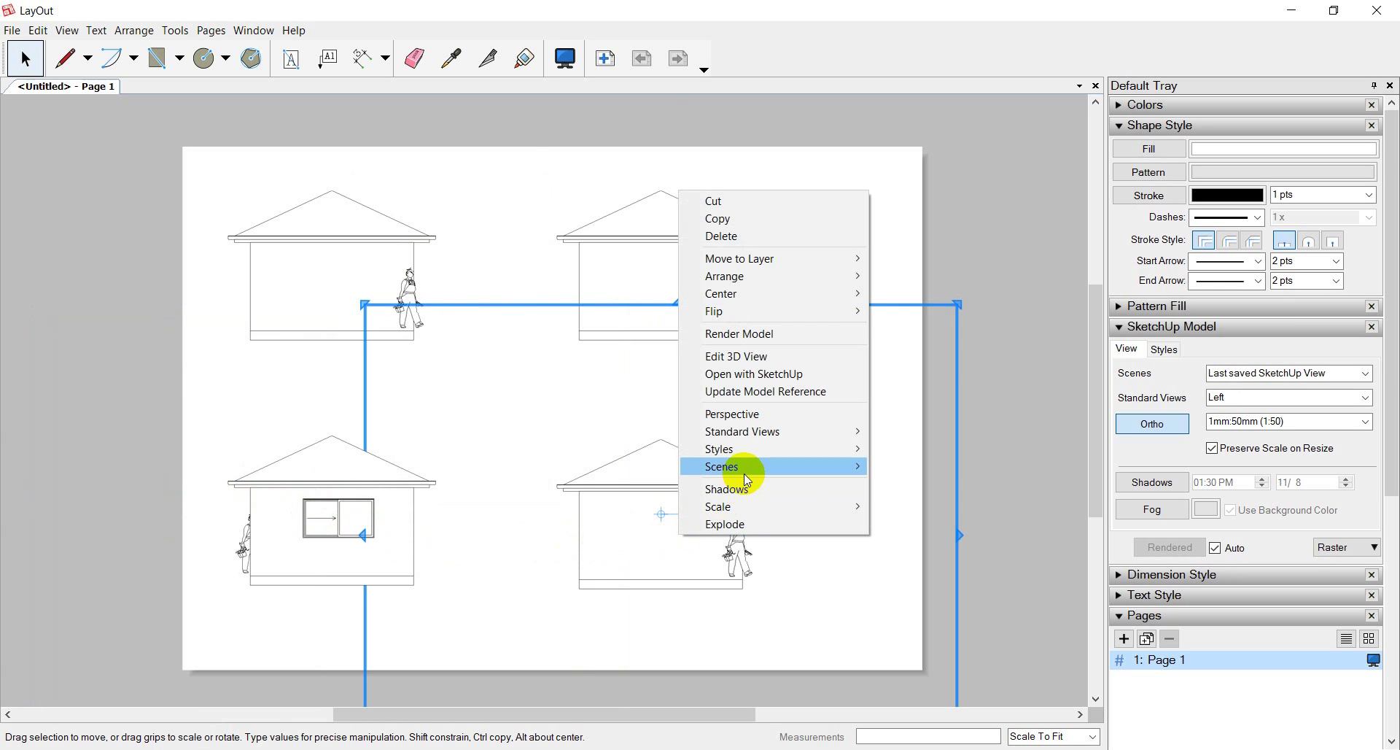
mouse_move(744, 471)
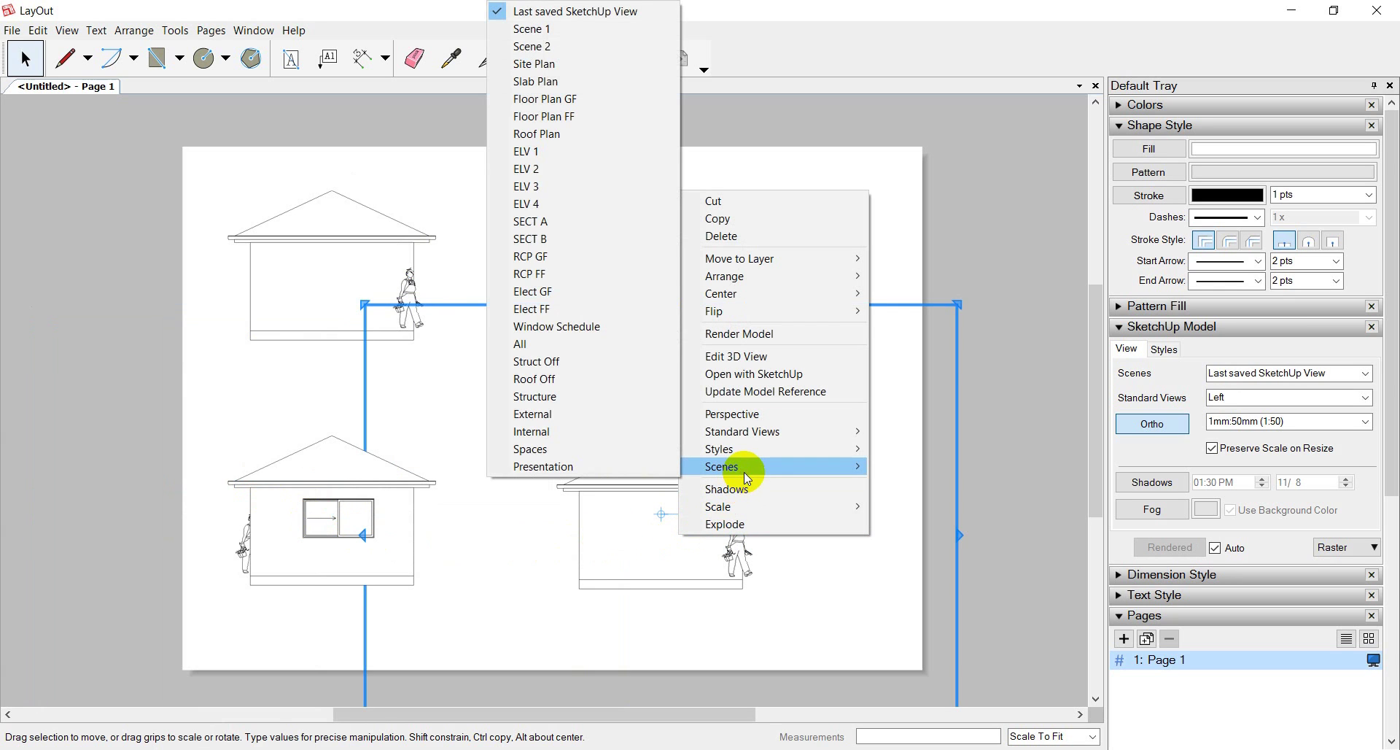
left_click(526, 187)
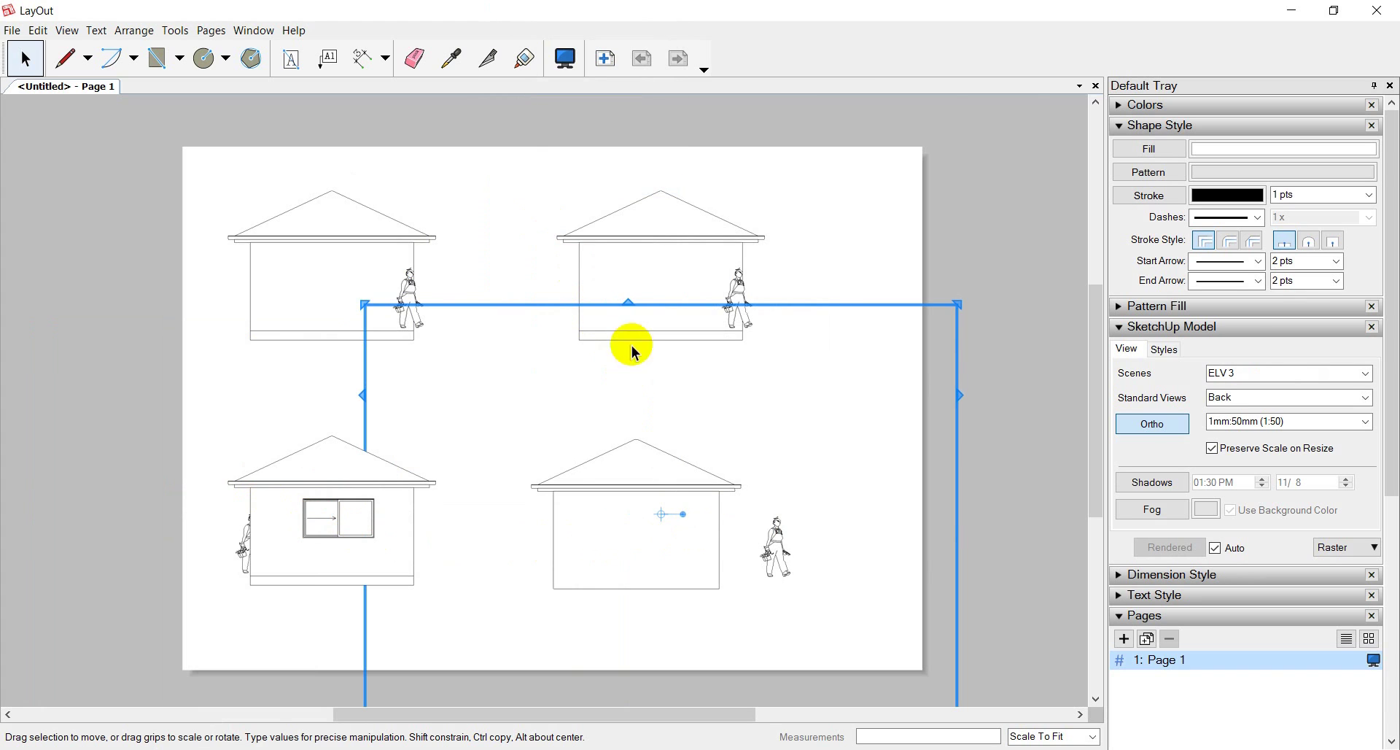
Step: Set the upper-right viewport to scene ELV 4 and the upper-left to ELV 1, then deselect
left_click(636, 264)
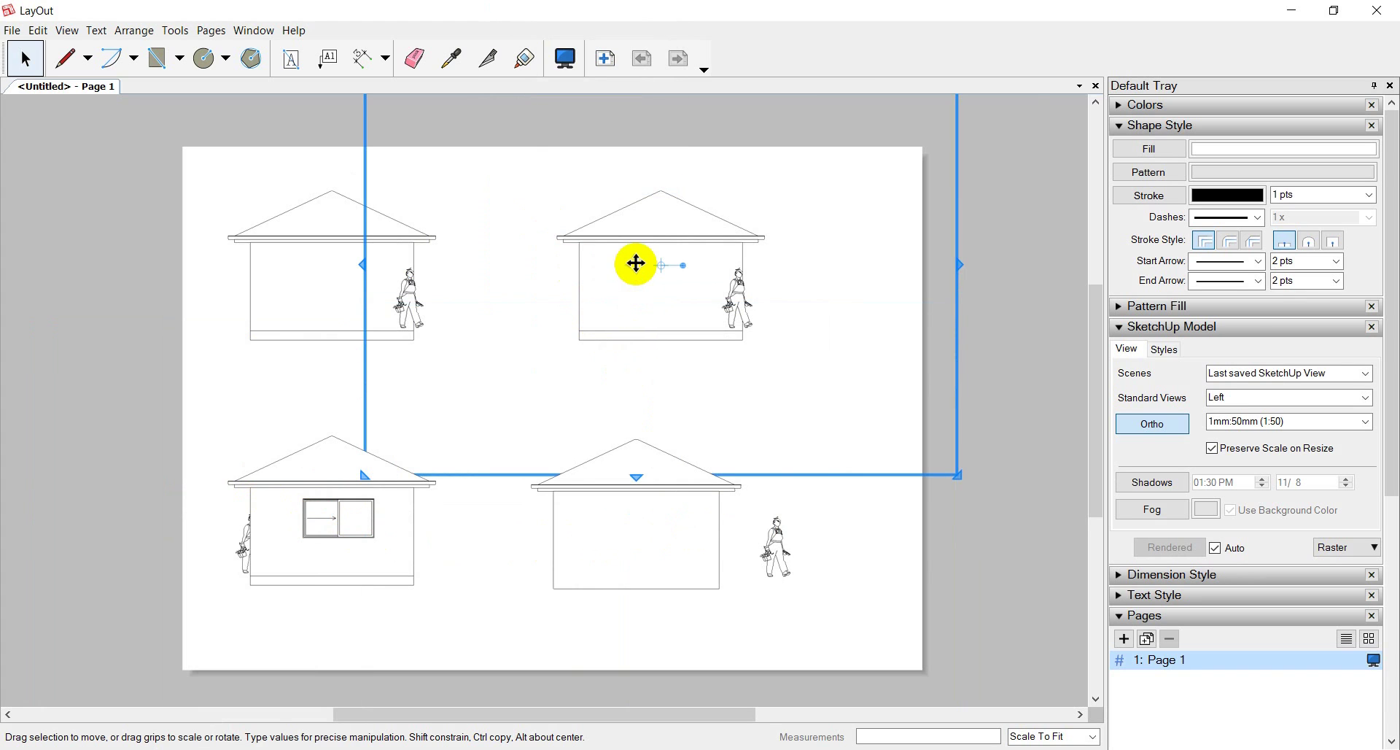
right_click(639, 270)
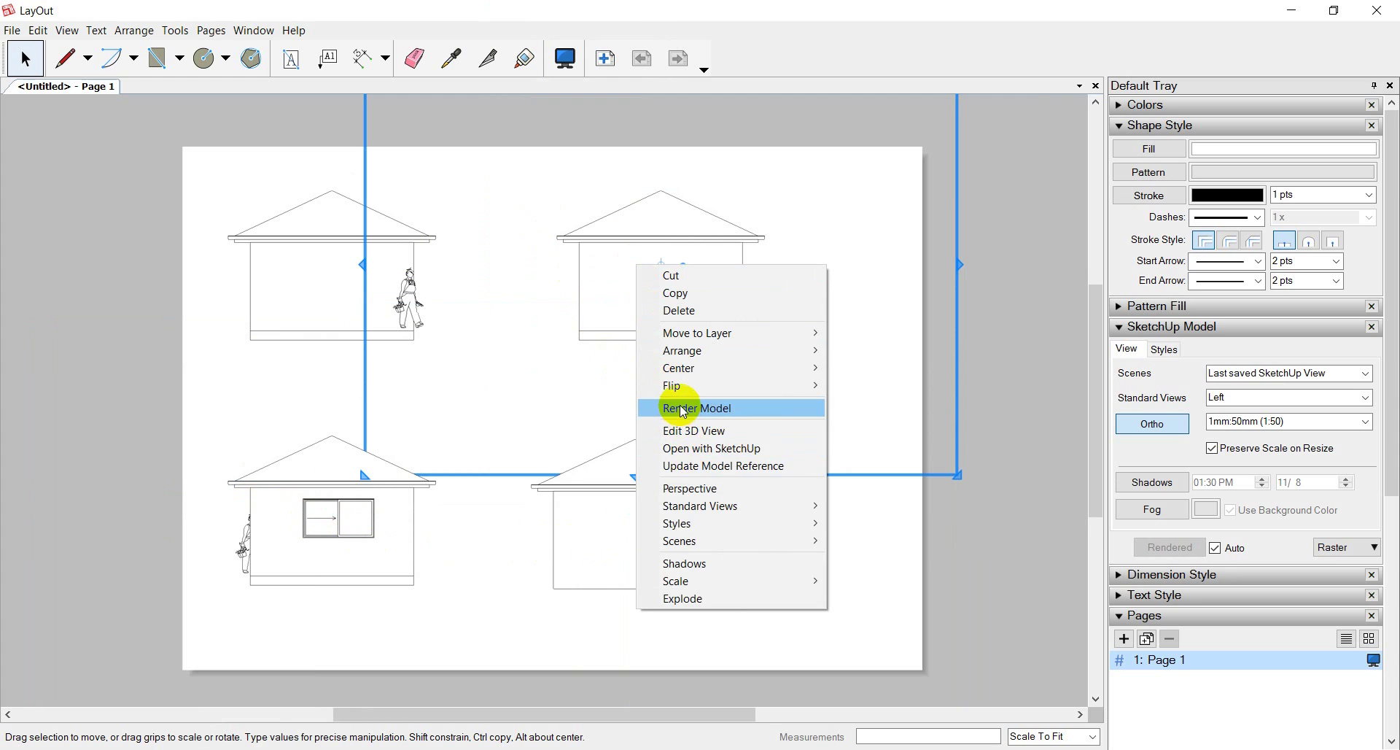
mouse_move(692, 541)
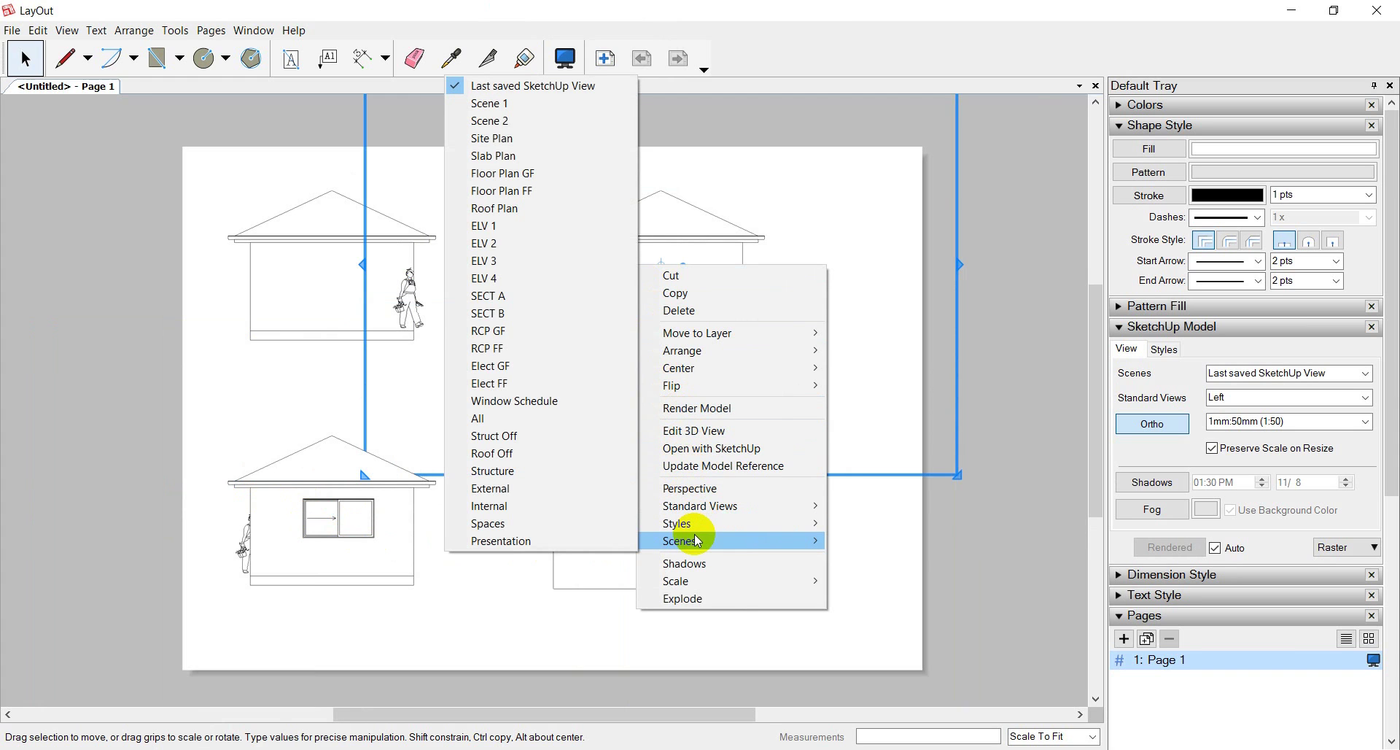
left_click(514, 278)
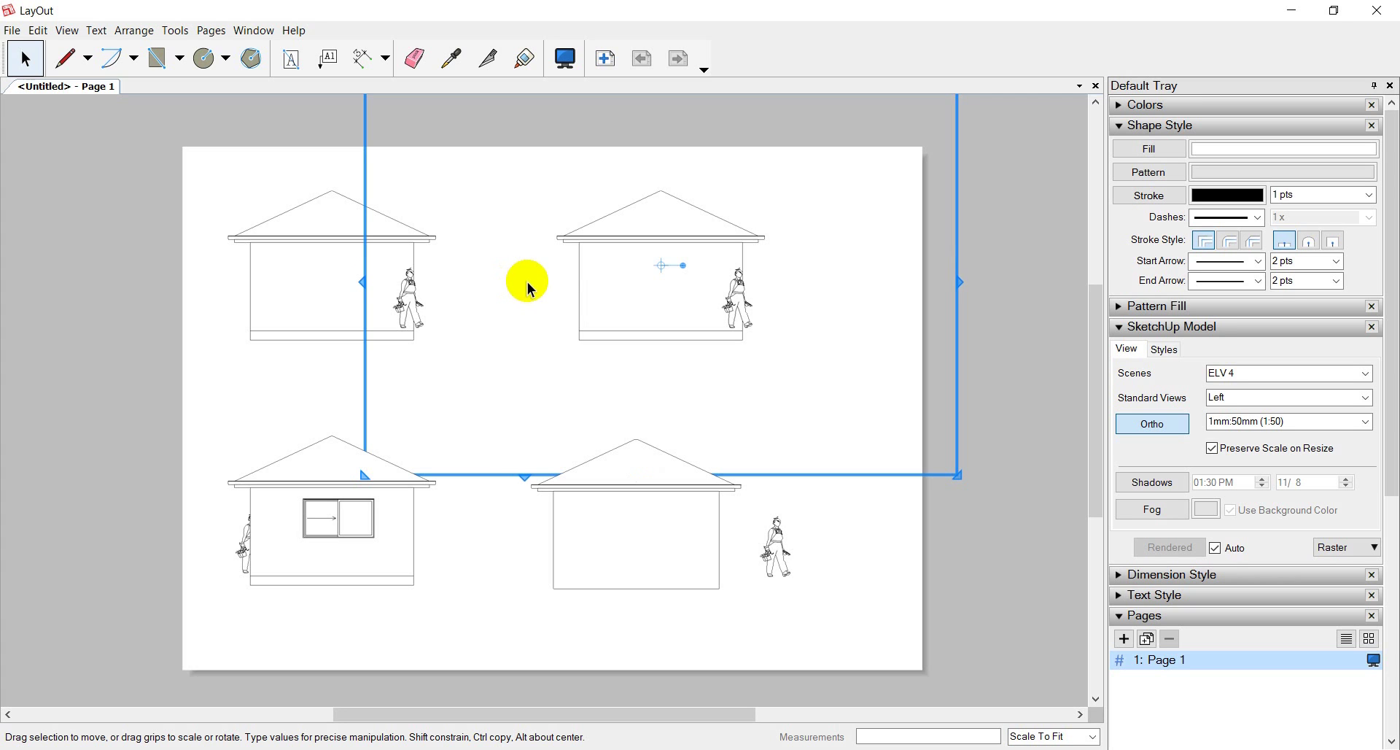
left_click(334, 284)
right_click(334, 286)
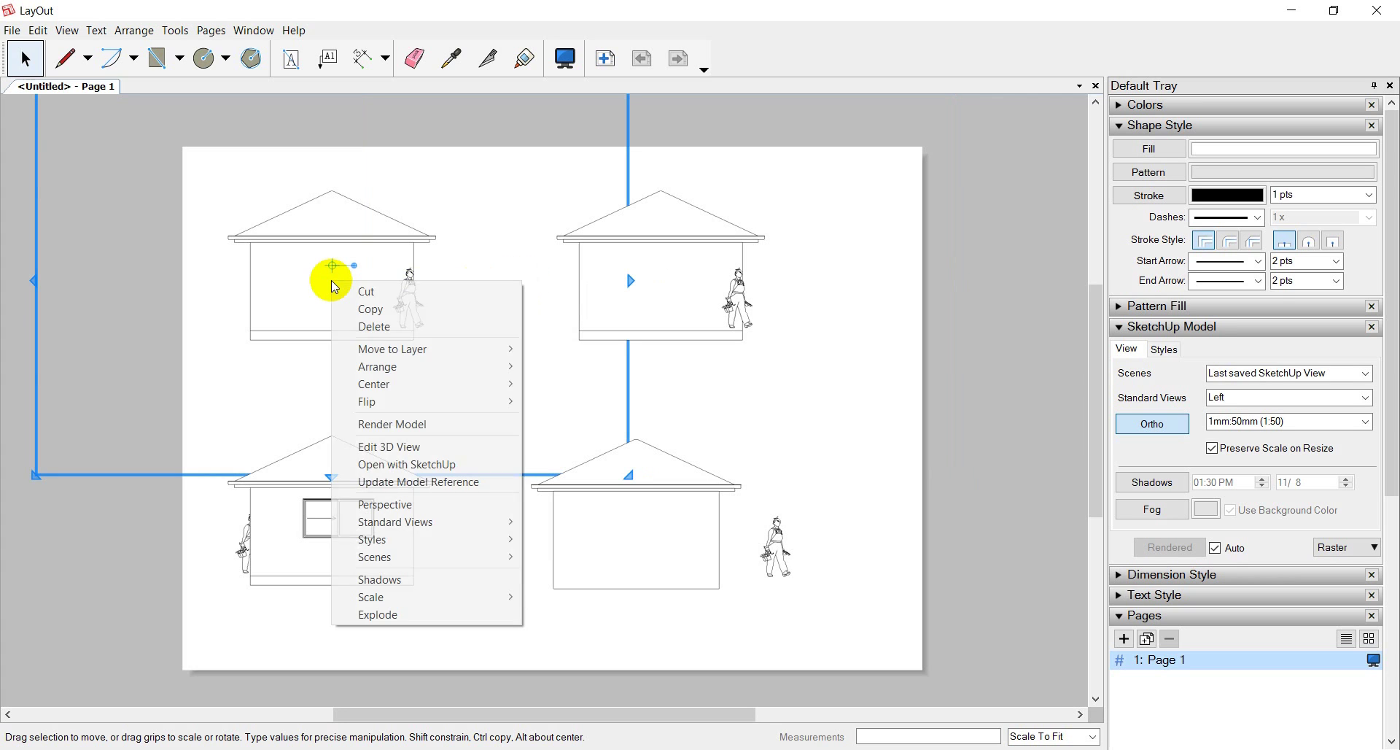
mouse_move(405, 559)
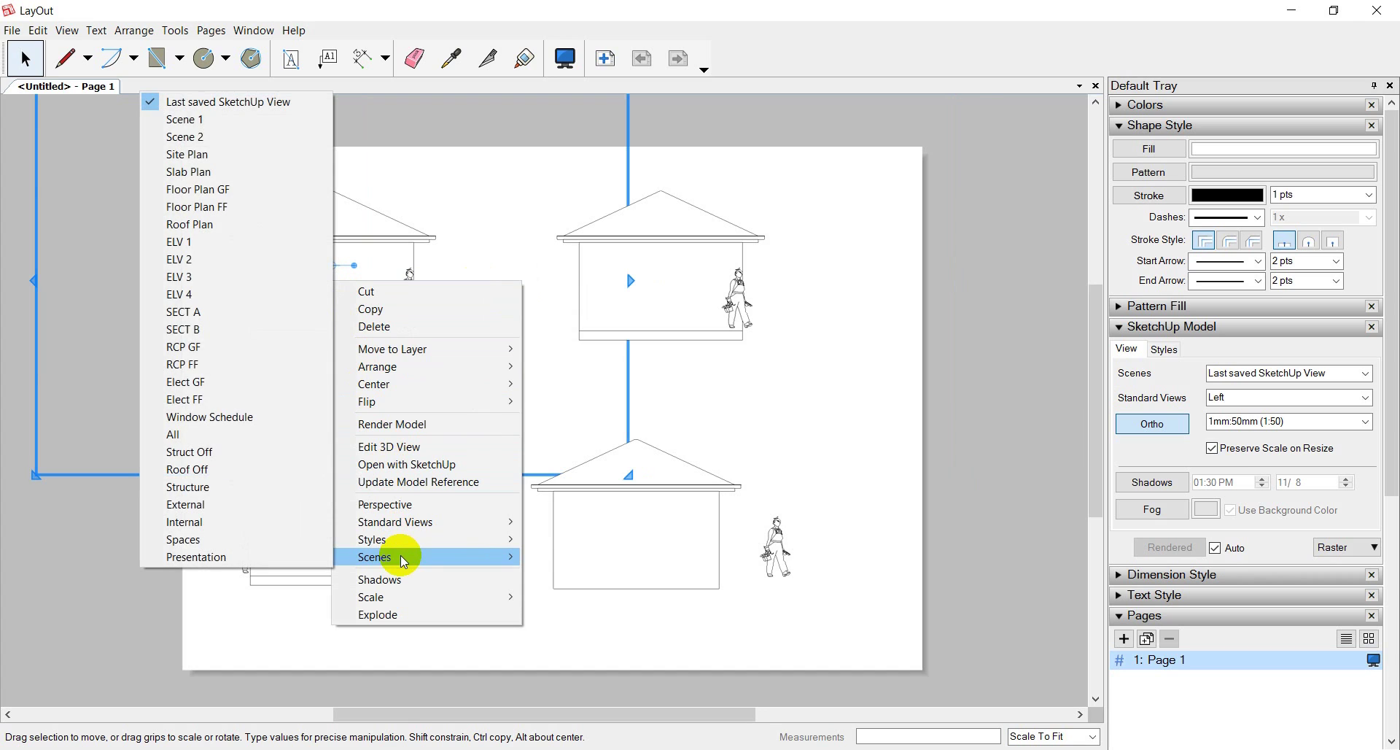
left_click(220, 242)
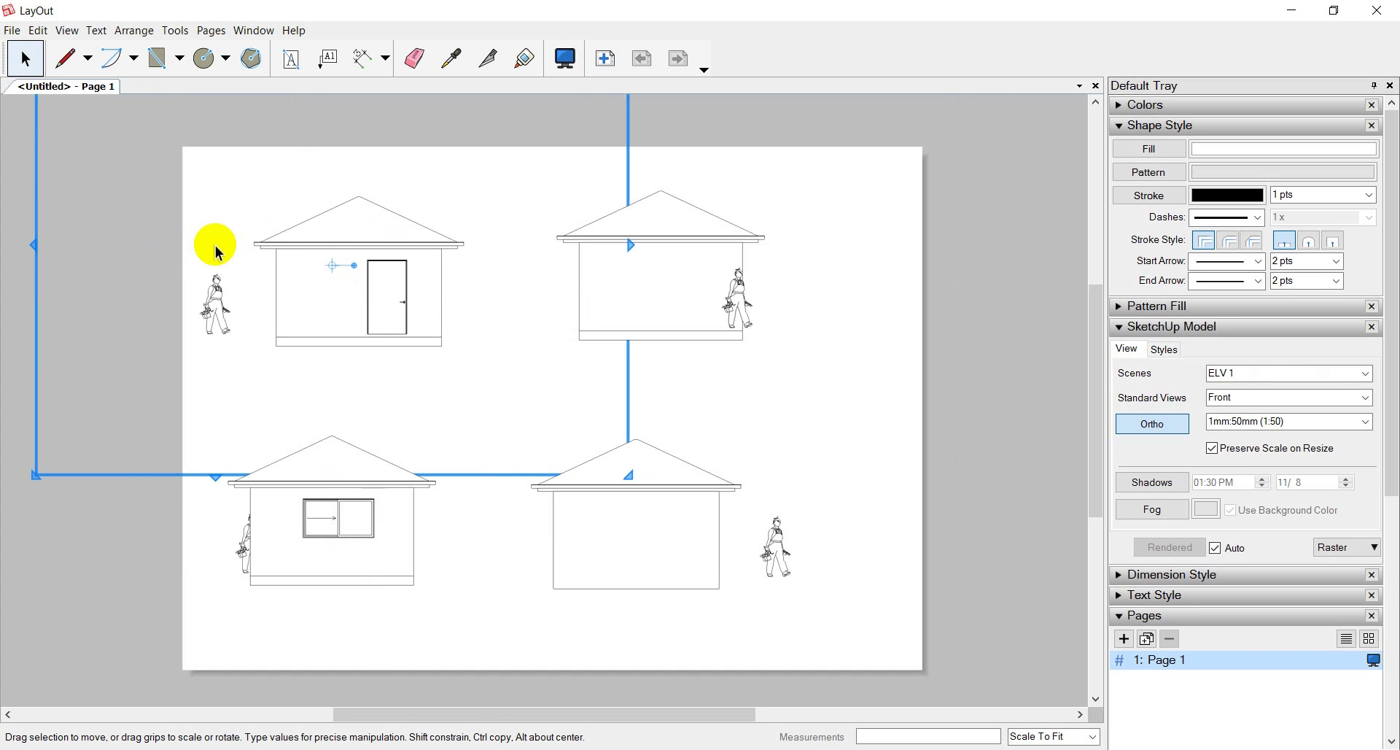
left_click(533, 257)
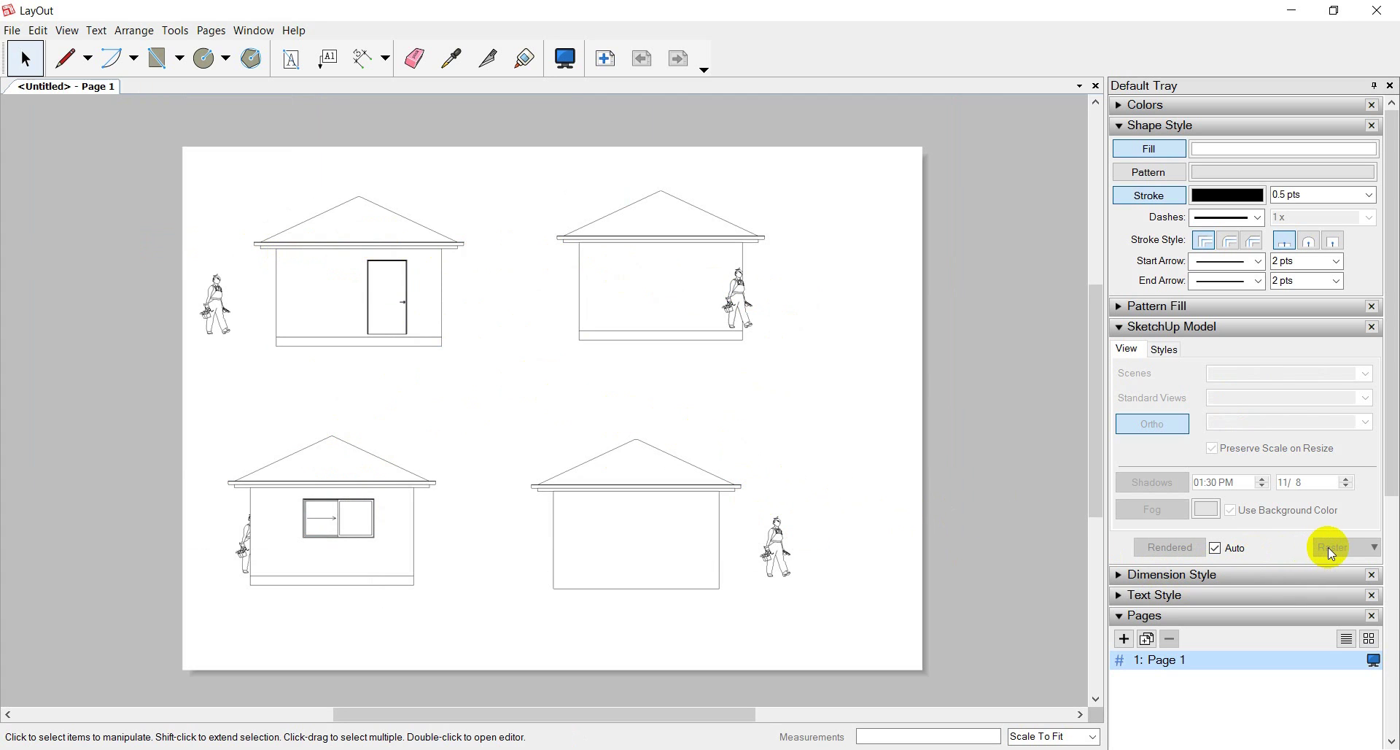
Step: Change the upper-right ELV 4 viewport's render mode to Vector, accepting the warning
left_click(681, 314)
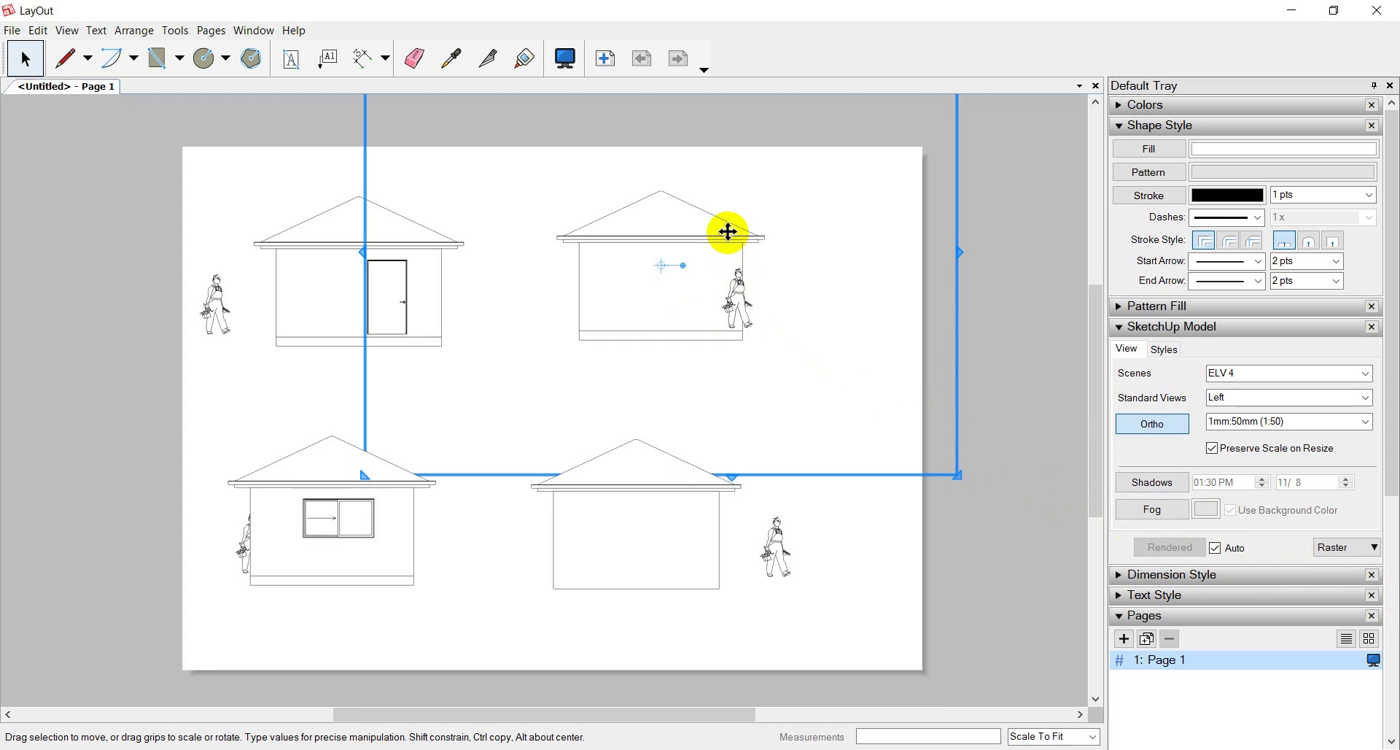
scroll(728, 232, "up", 1)
scroll(728, 232, "up", 4)
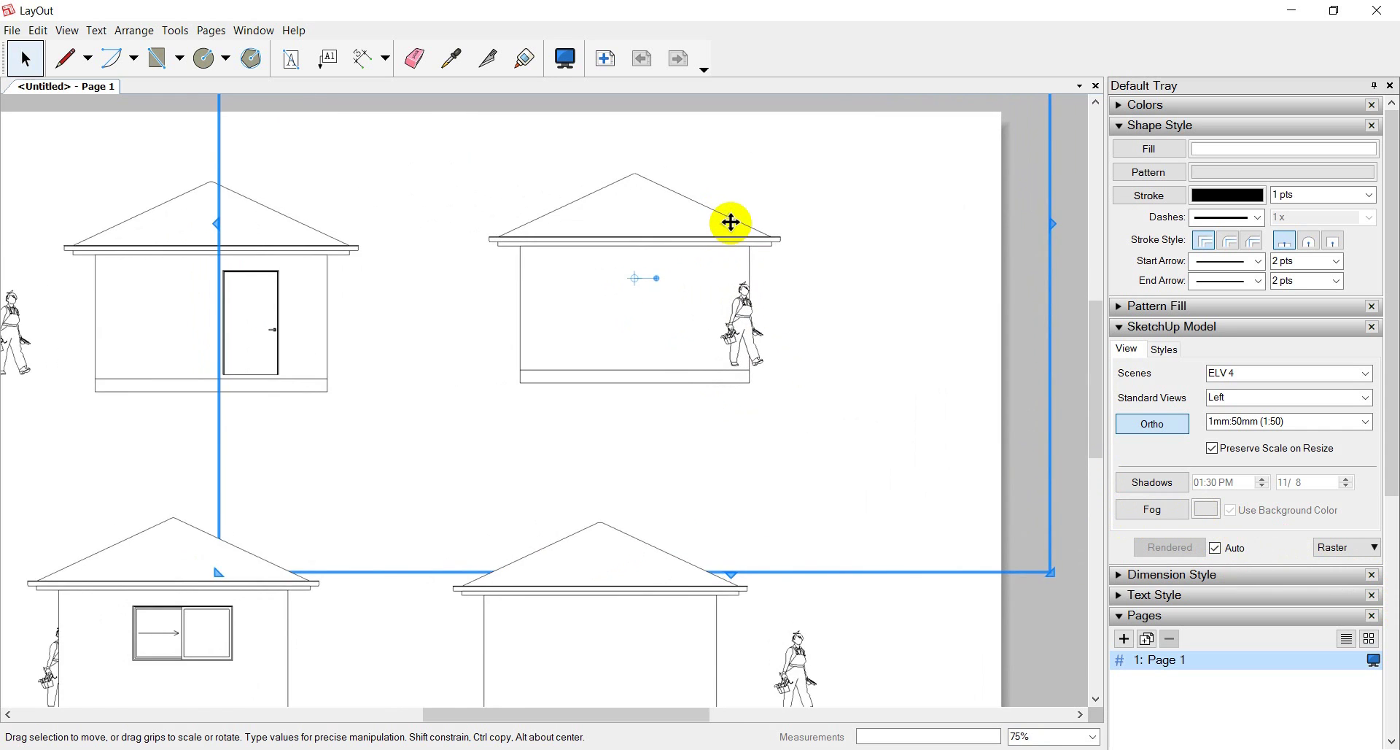
scroll(728, 217, "up", 5)
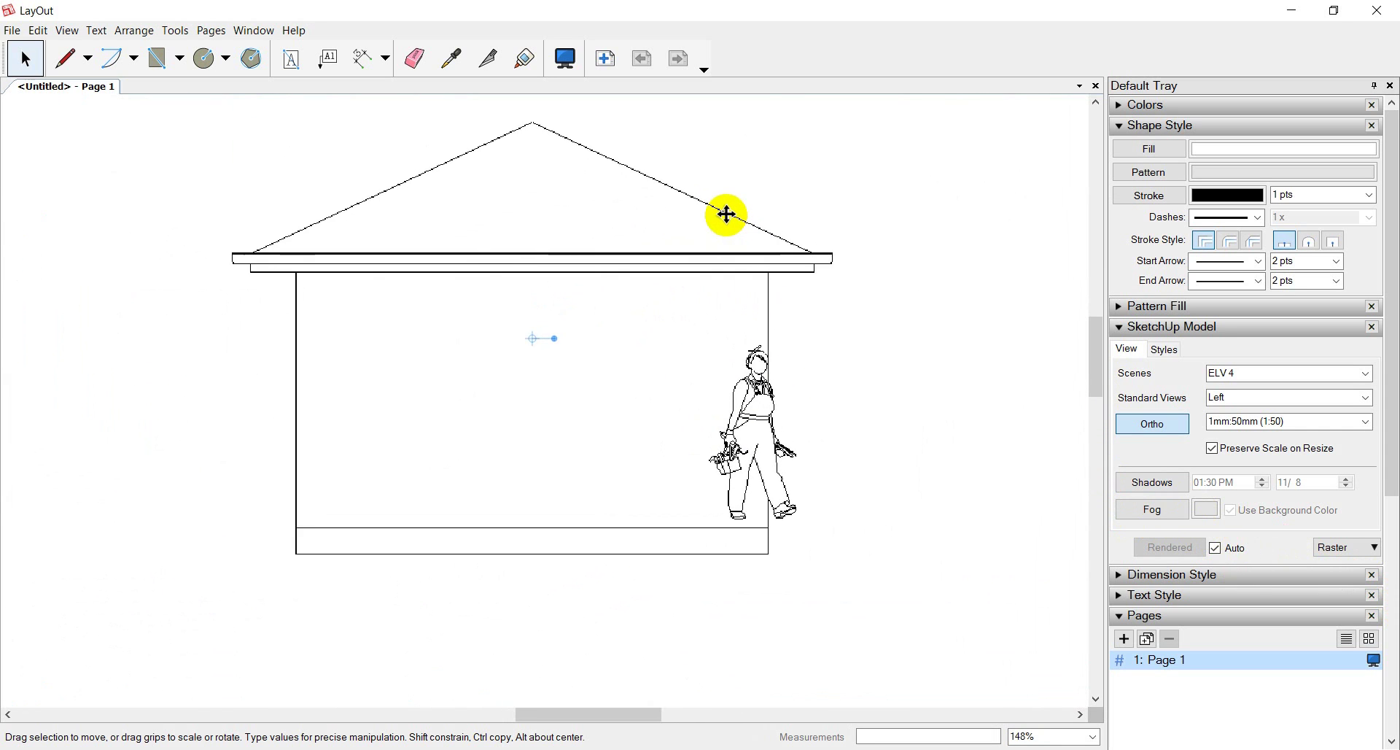
scroll(684, 203, "down", 3)
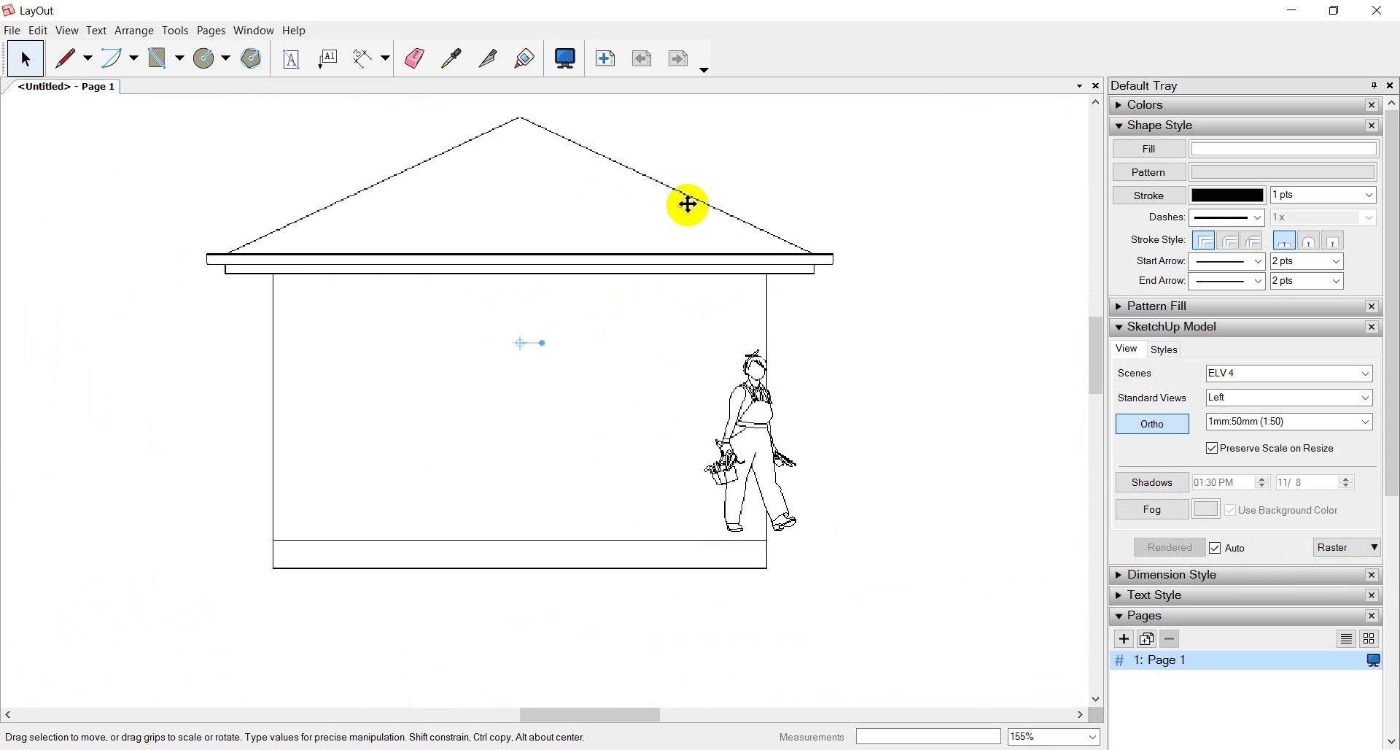
scroll(688, 204, "down", 6)
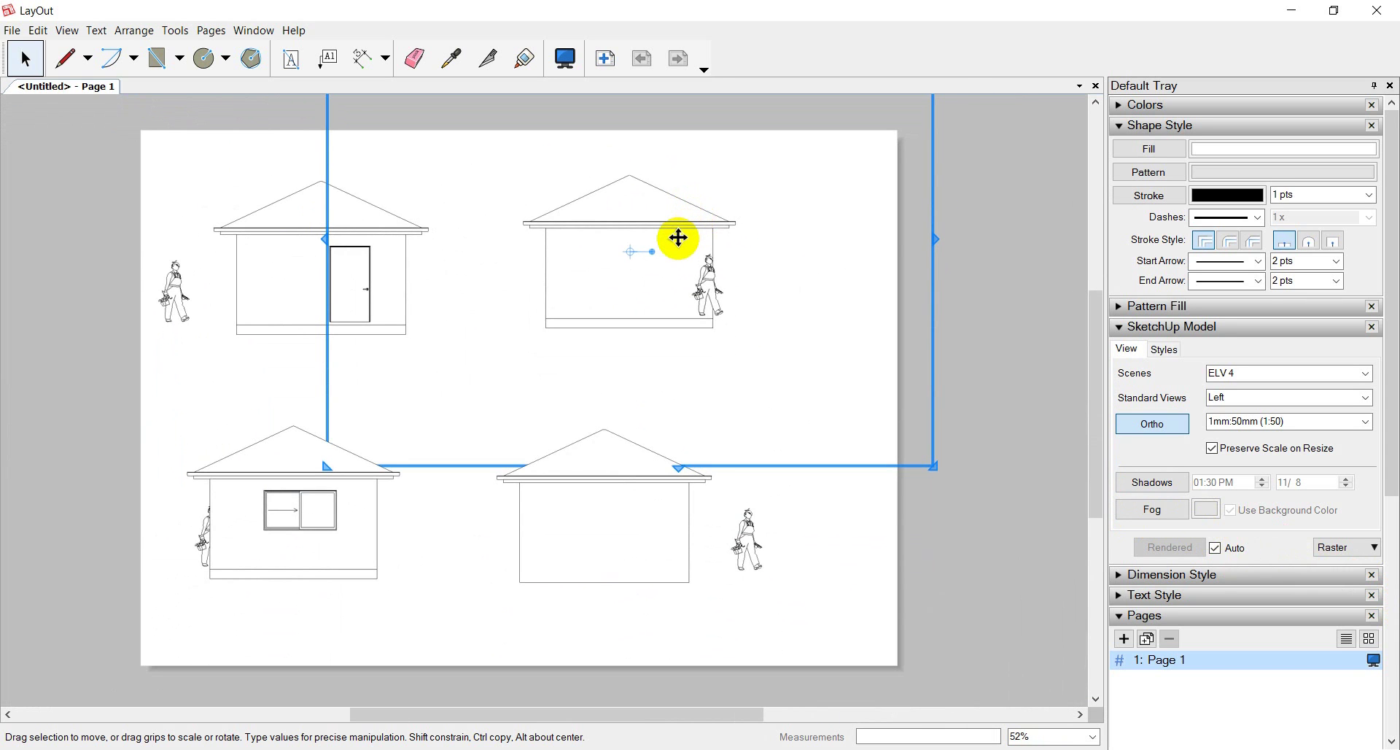
left_click(1374, 548)
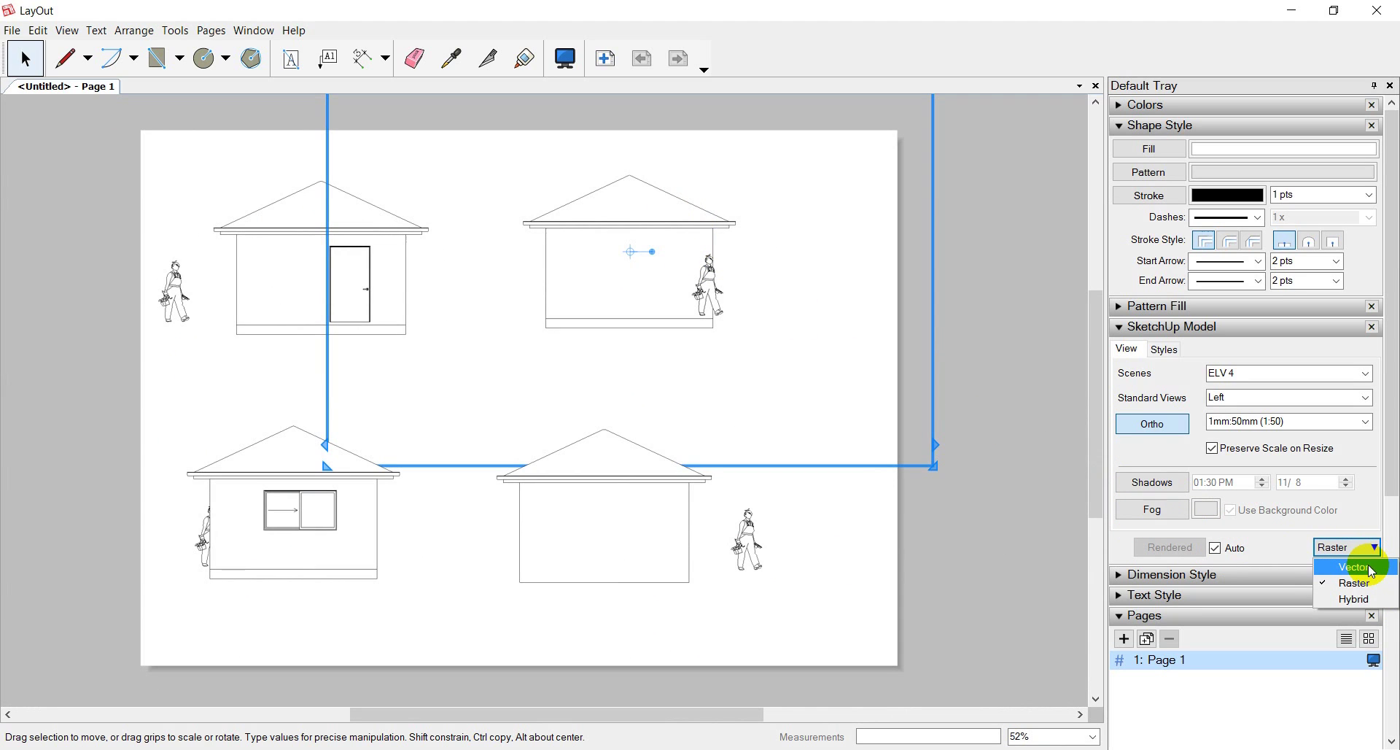
left_click(1357, 570)
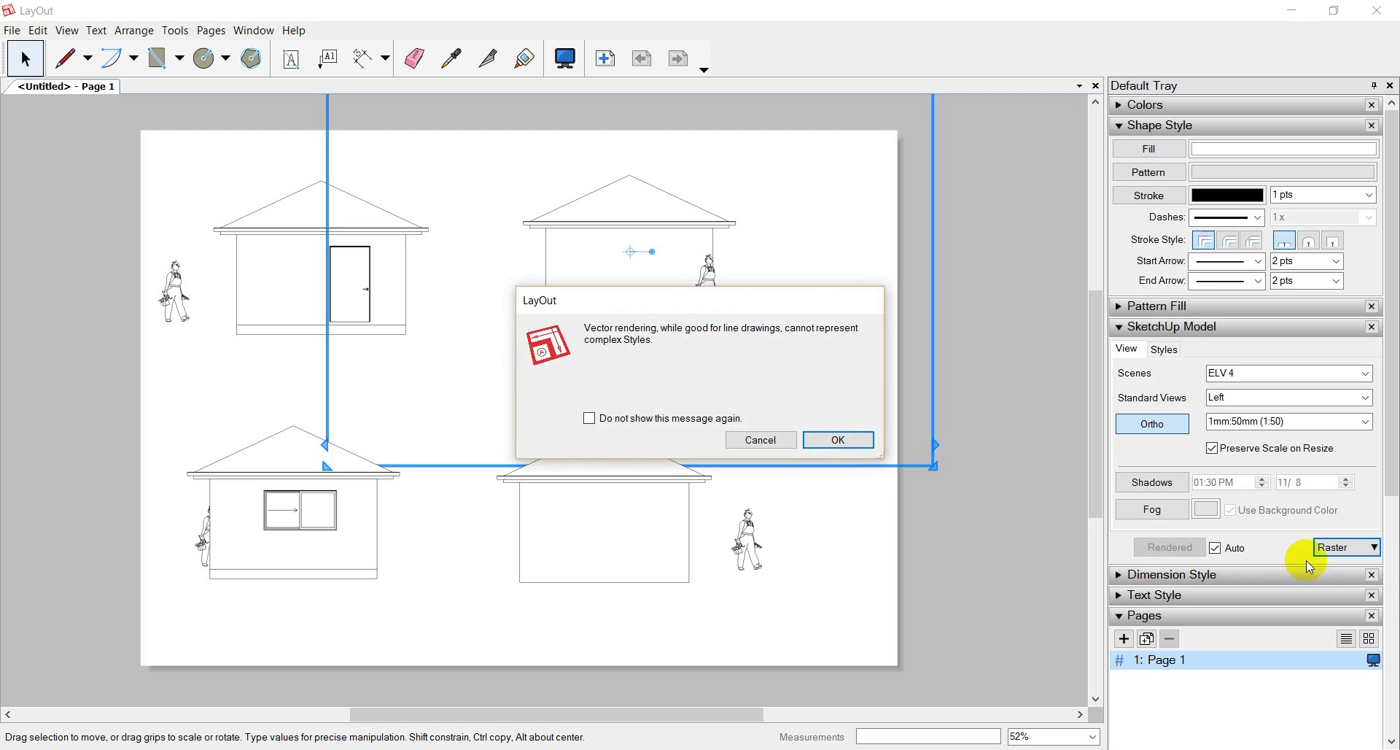
left_click(832, 450)
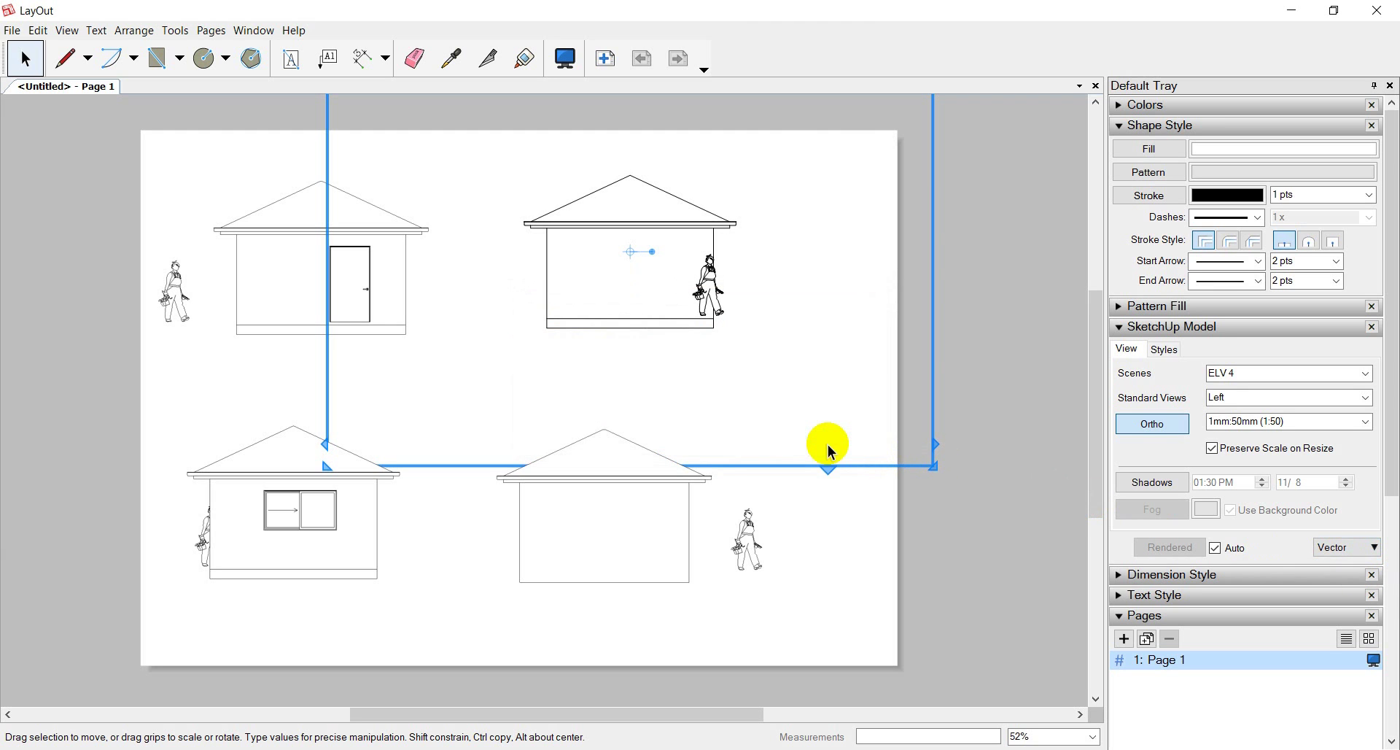
scroll(701, 206, "up", 1)
scroll(702, 206, "up", 7)
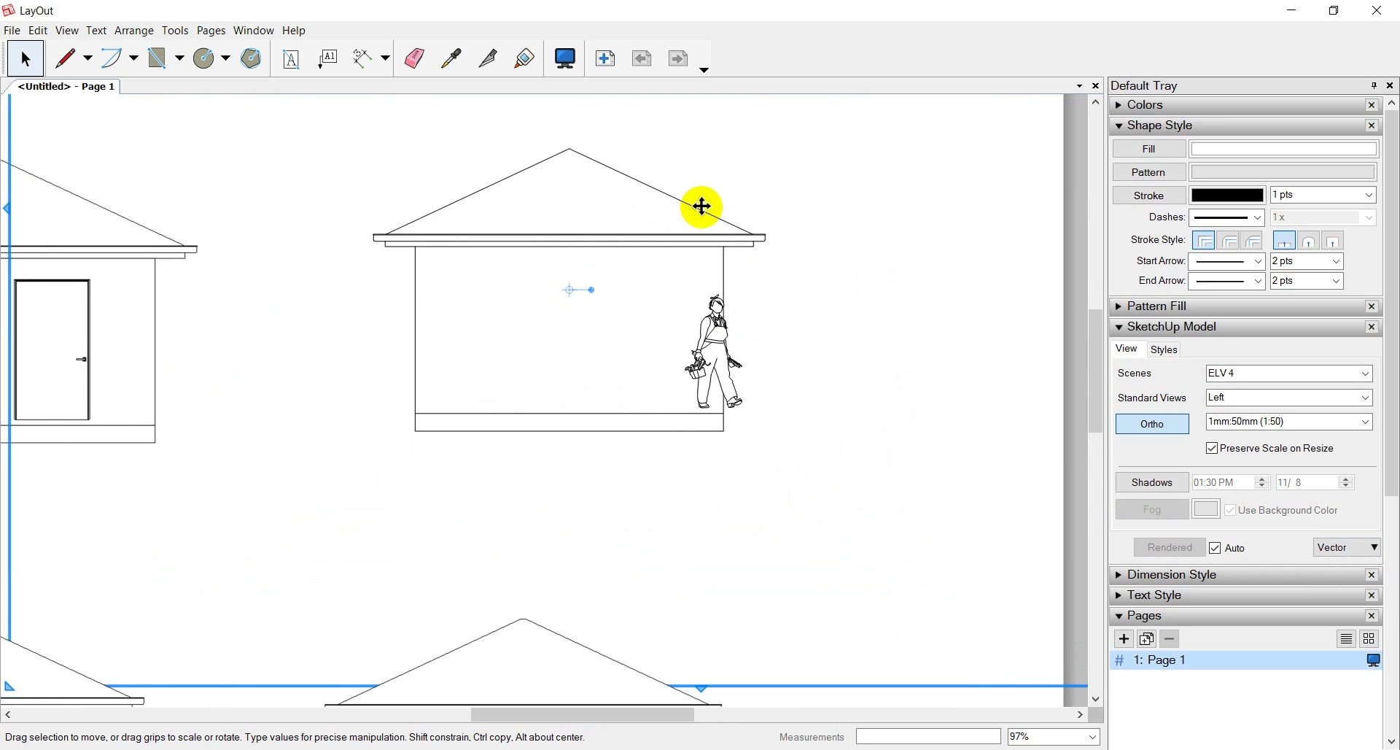
scroll(702, 207, "up", 3)
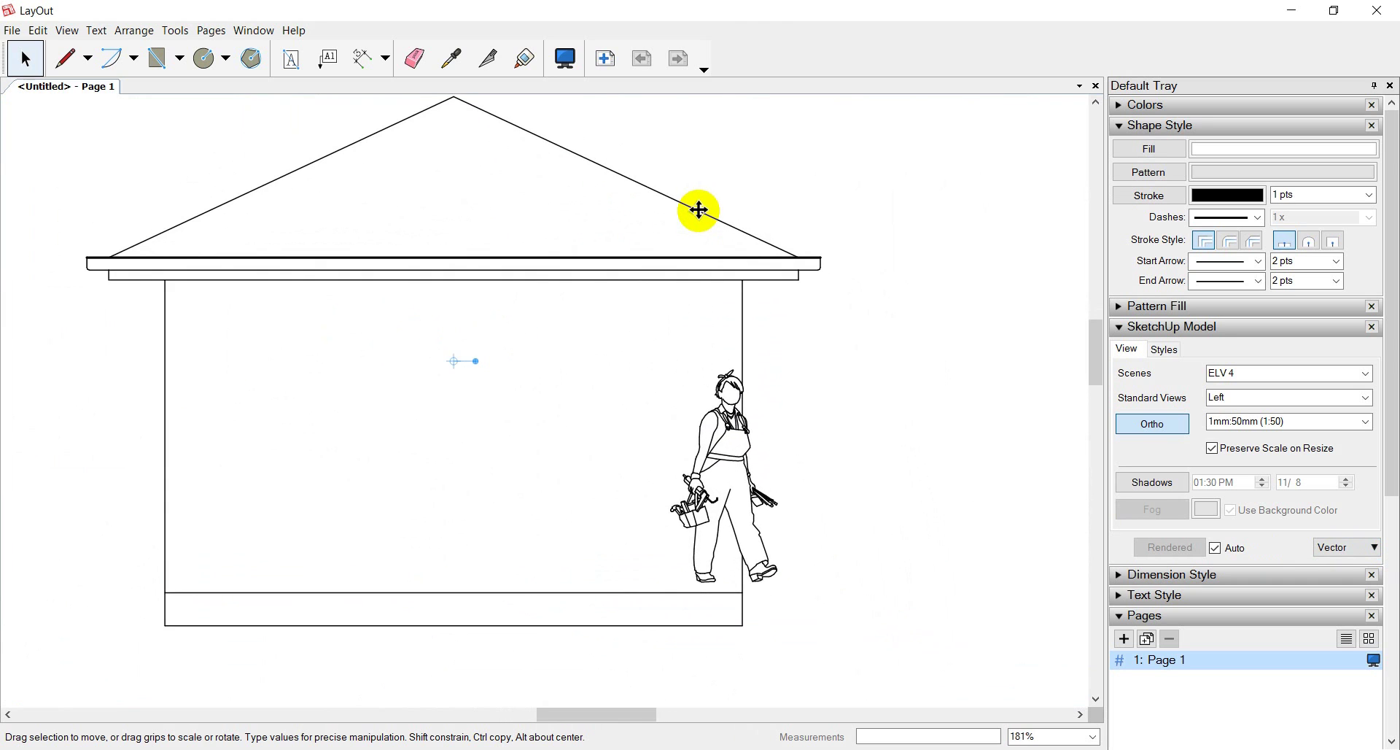
scroll(699, 210, "down", 10)
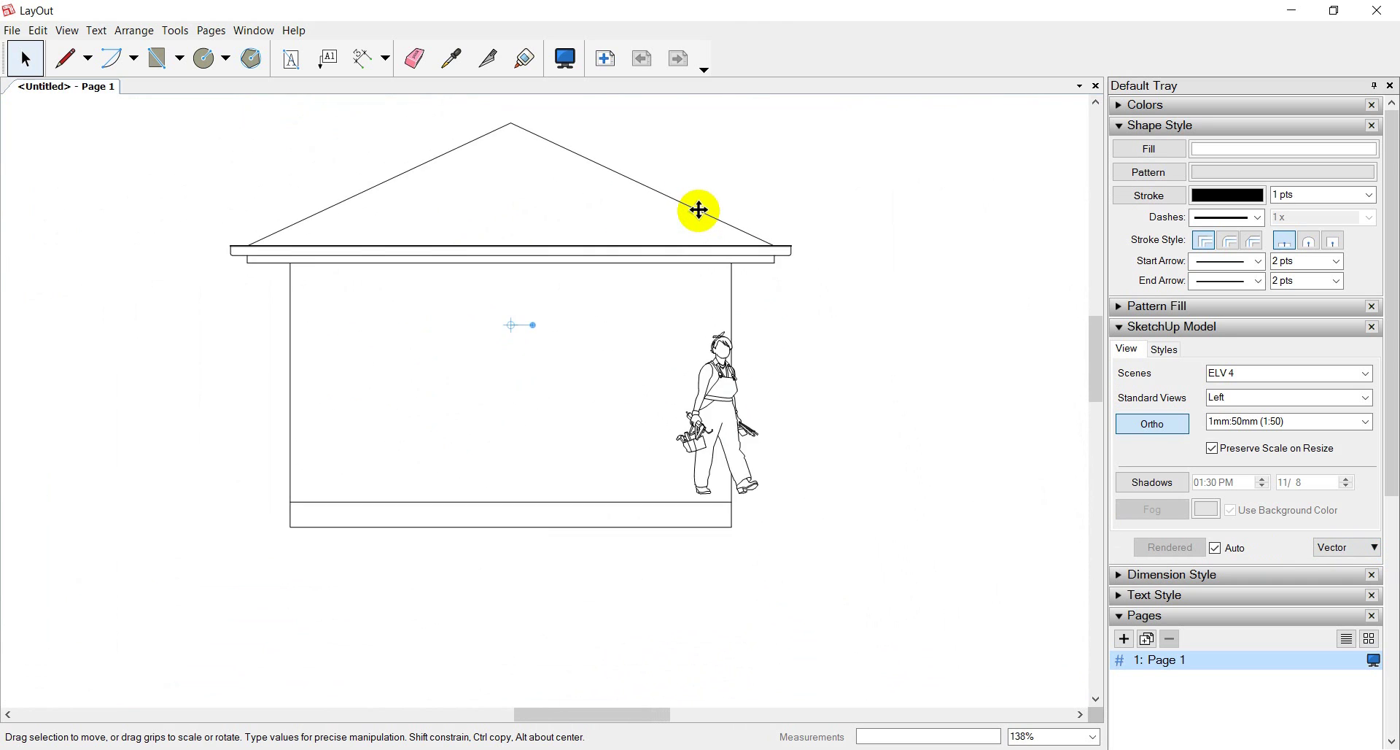
scroll(699, 210, "down", 2)
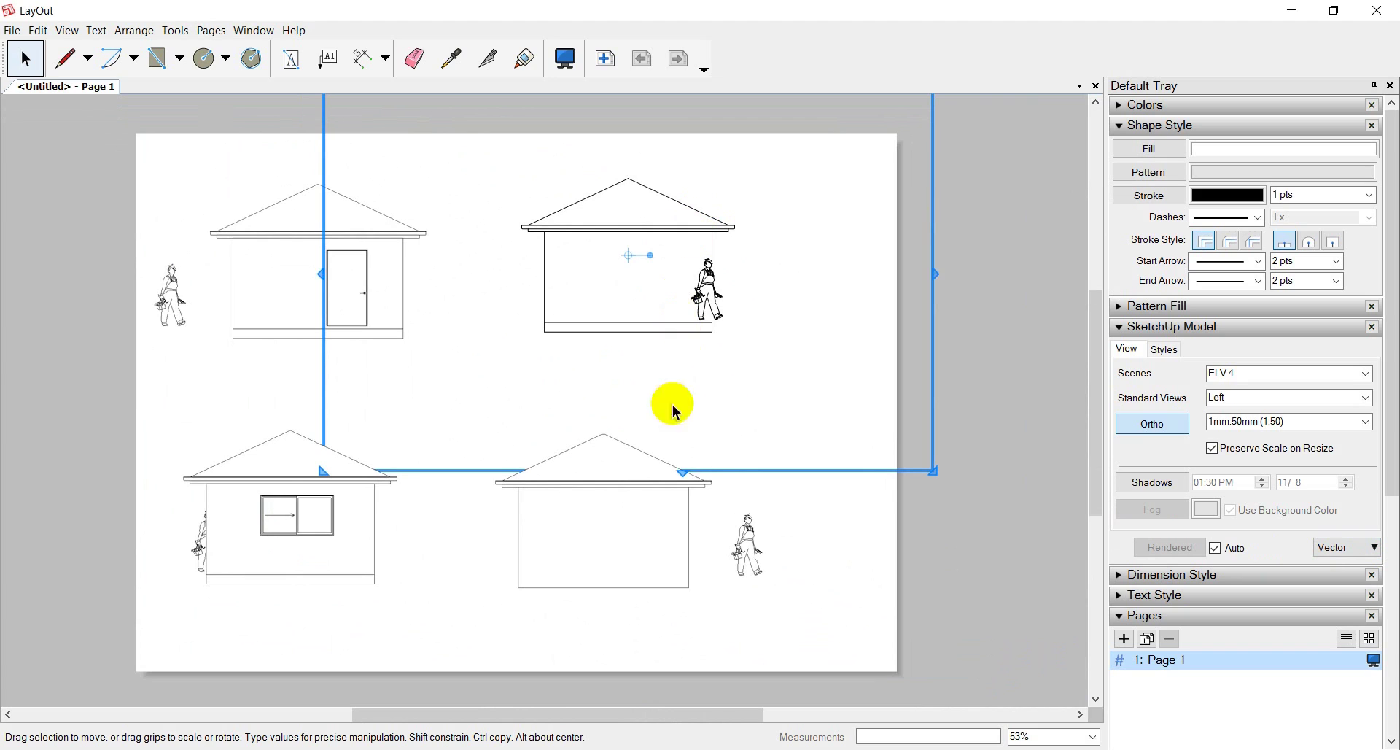
Step: Change the lower-right ELV 3 viewport's render mode to Hybrid, accepting the warning
left_click(635, 524)
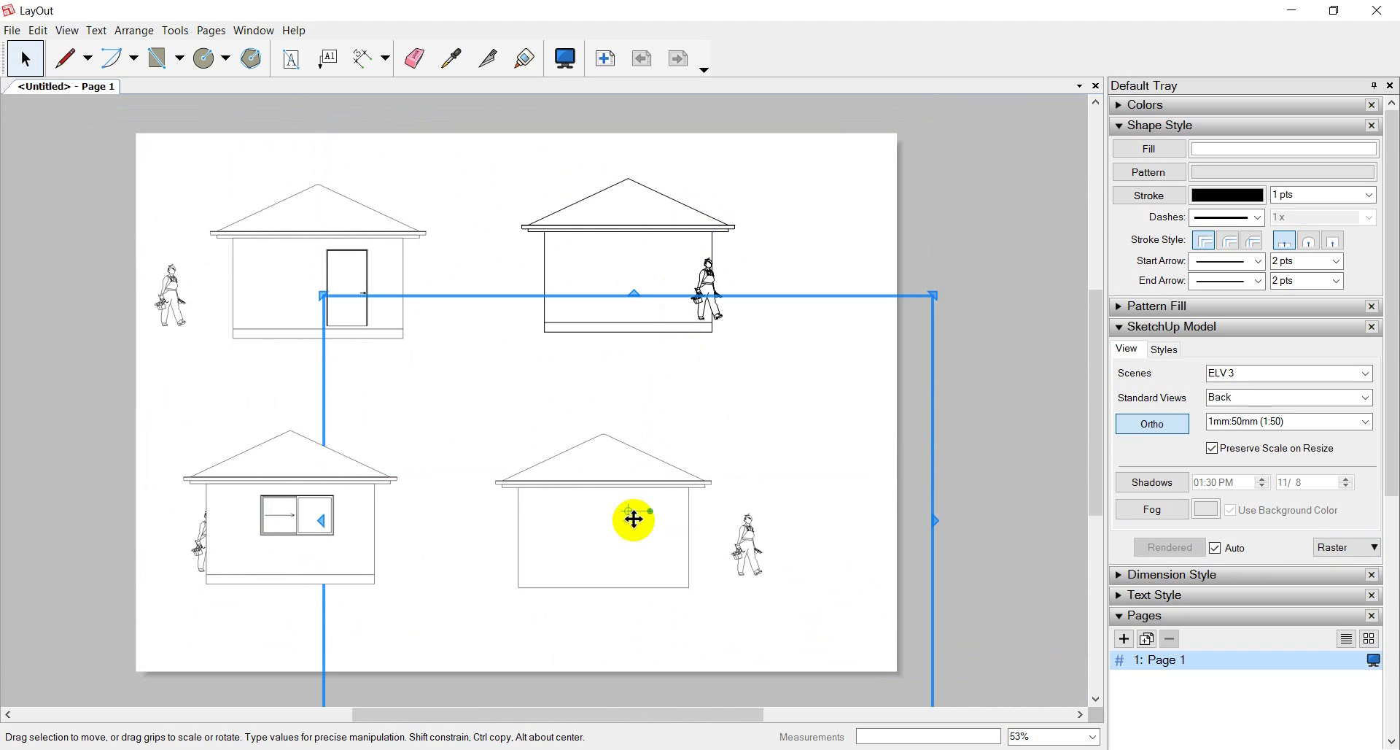
left_click(1376, 548)
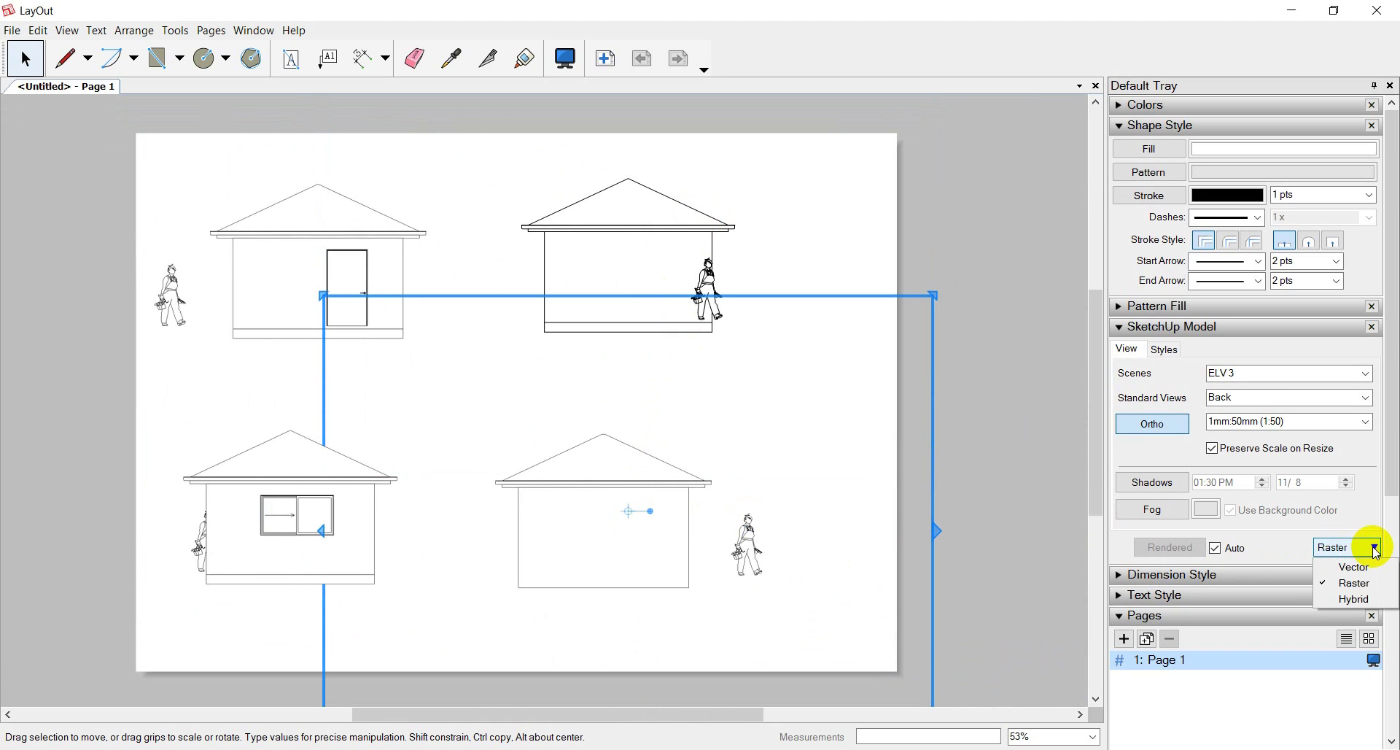
left_click(1349, 596)
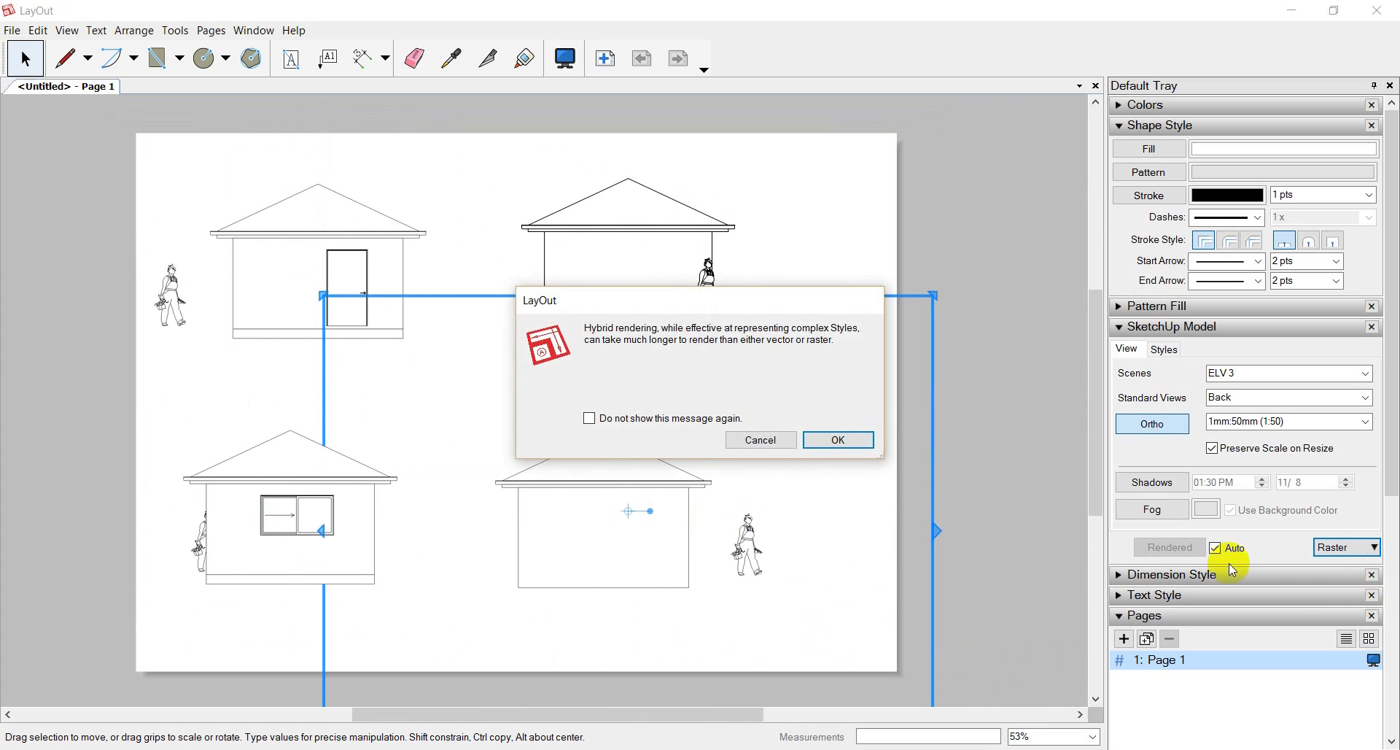
left_click(840, 441)
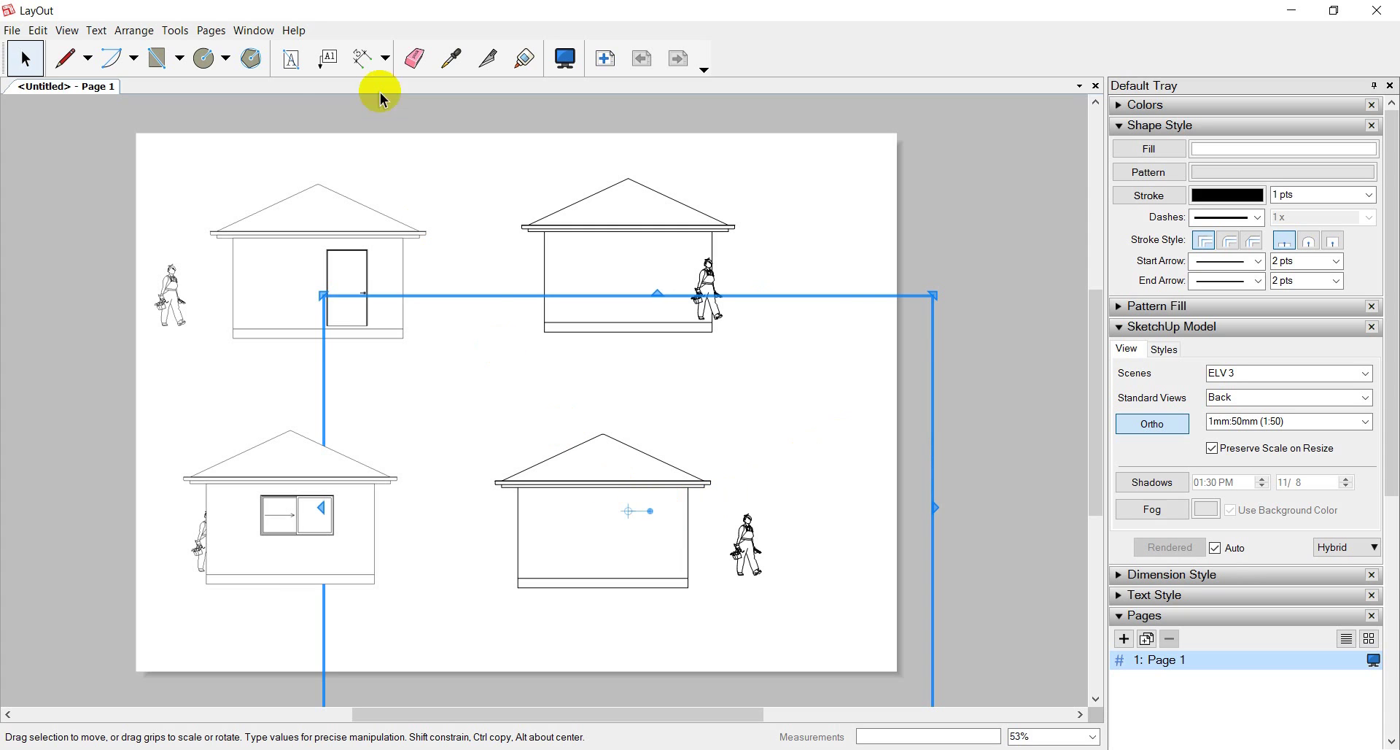
Step: Dimension the lower-right house from bottom-left to bottom-right corner (4.69 m), placed below it
left_click(362, 57)
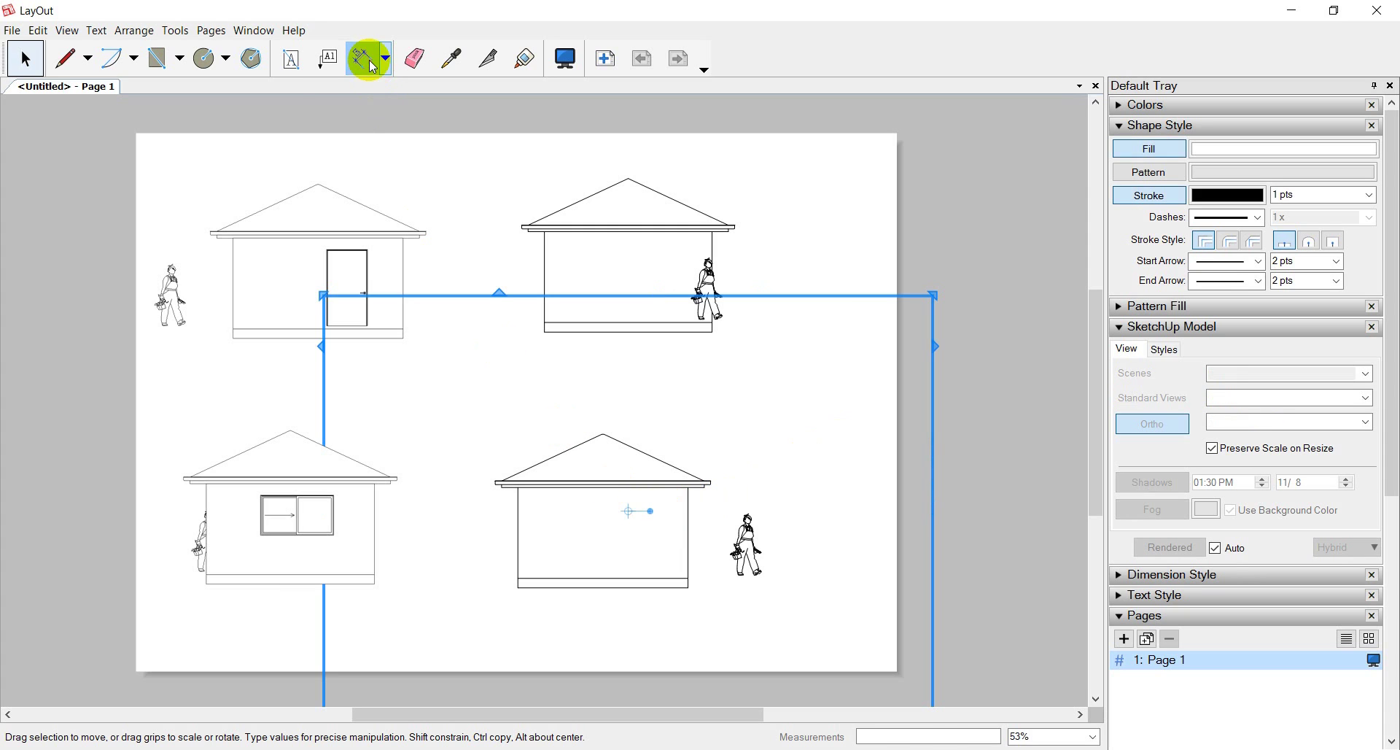
left_click(519, 586)
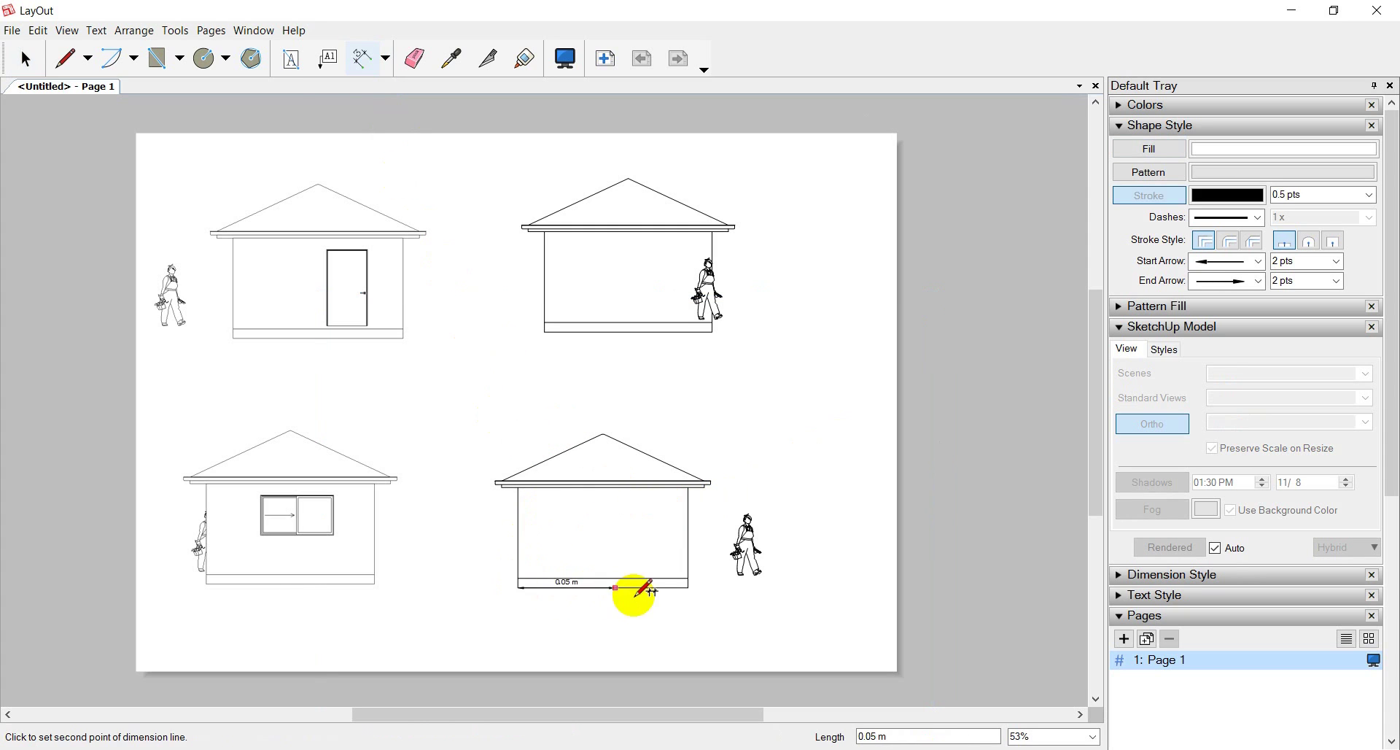
left_click(688, 587)
left_click(687, 618)
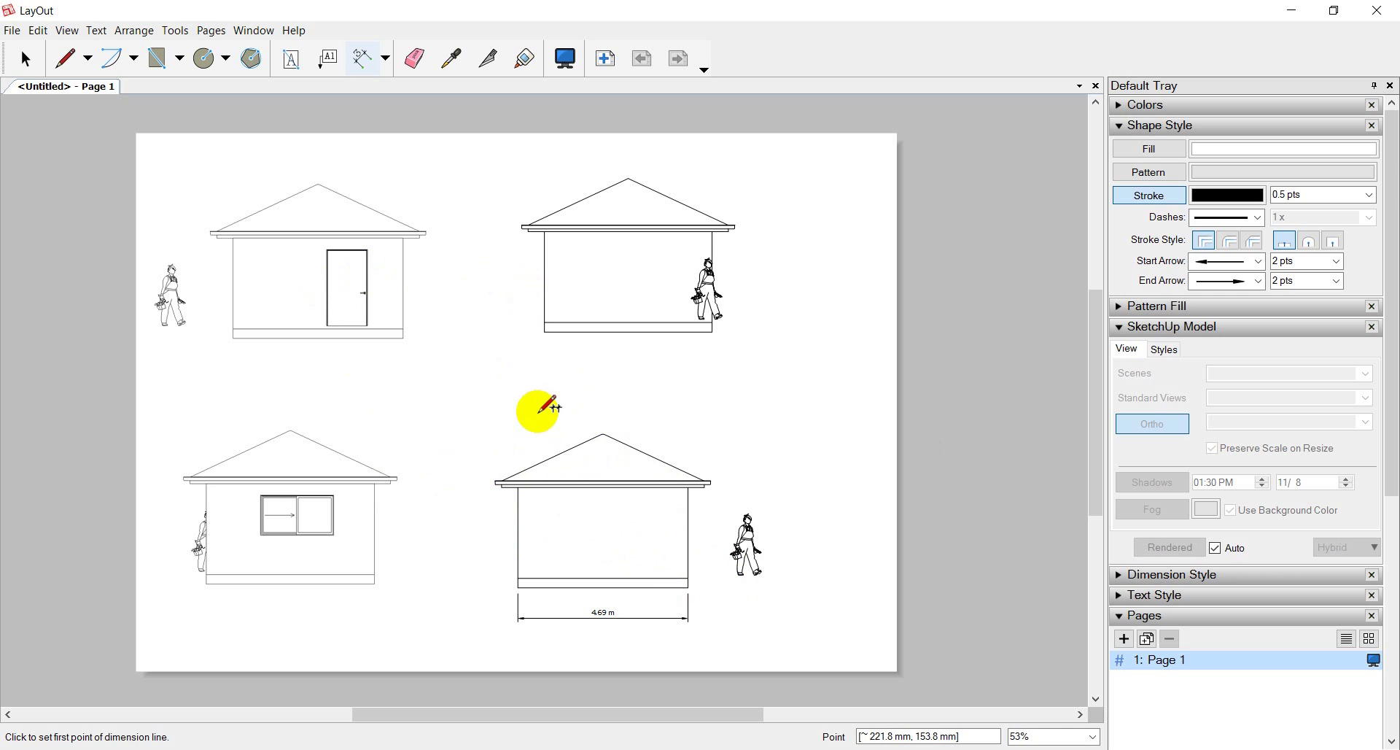
Step: In SketchUp, select the wall and set the PlusSpec Window Tool to Double Hung Window (AWS)
key("alt+Tab")
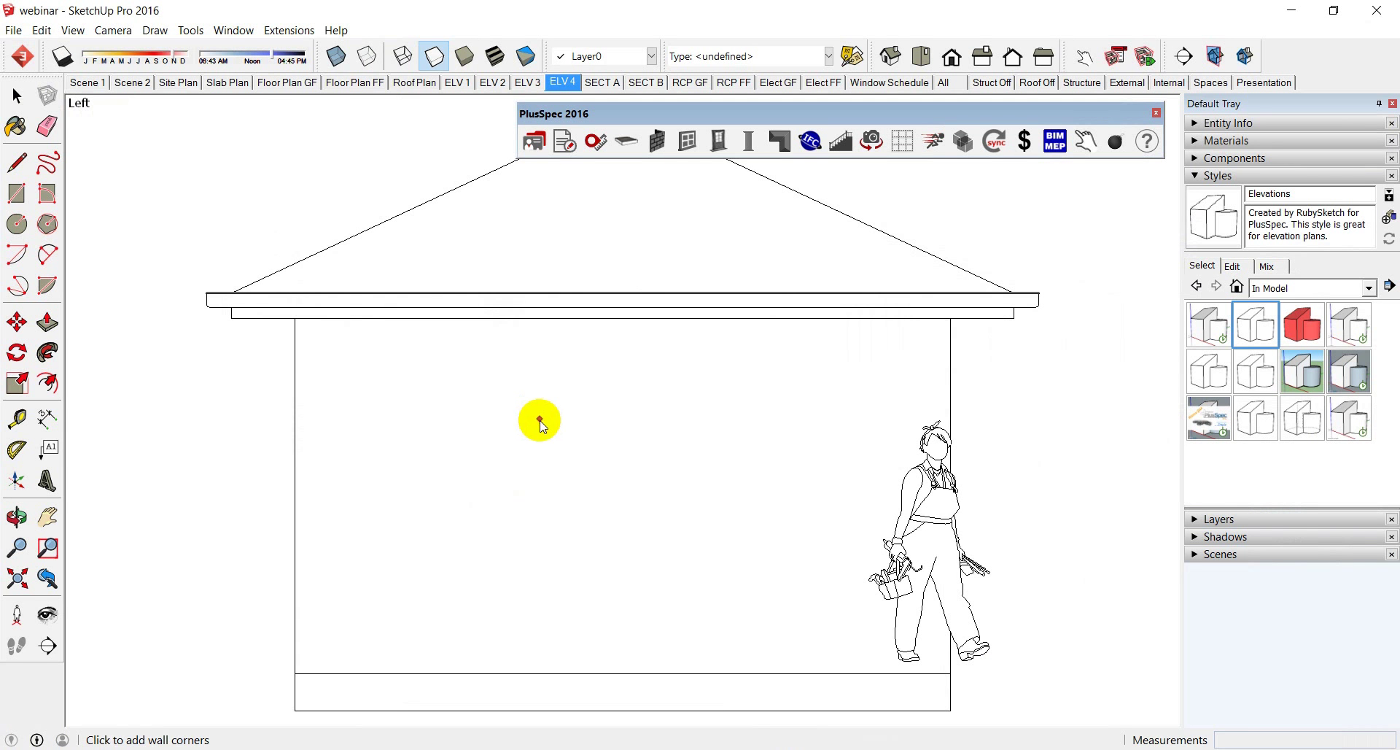
key("space")
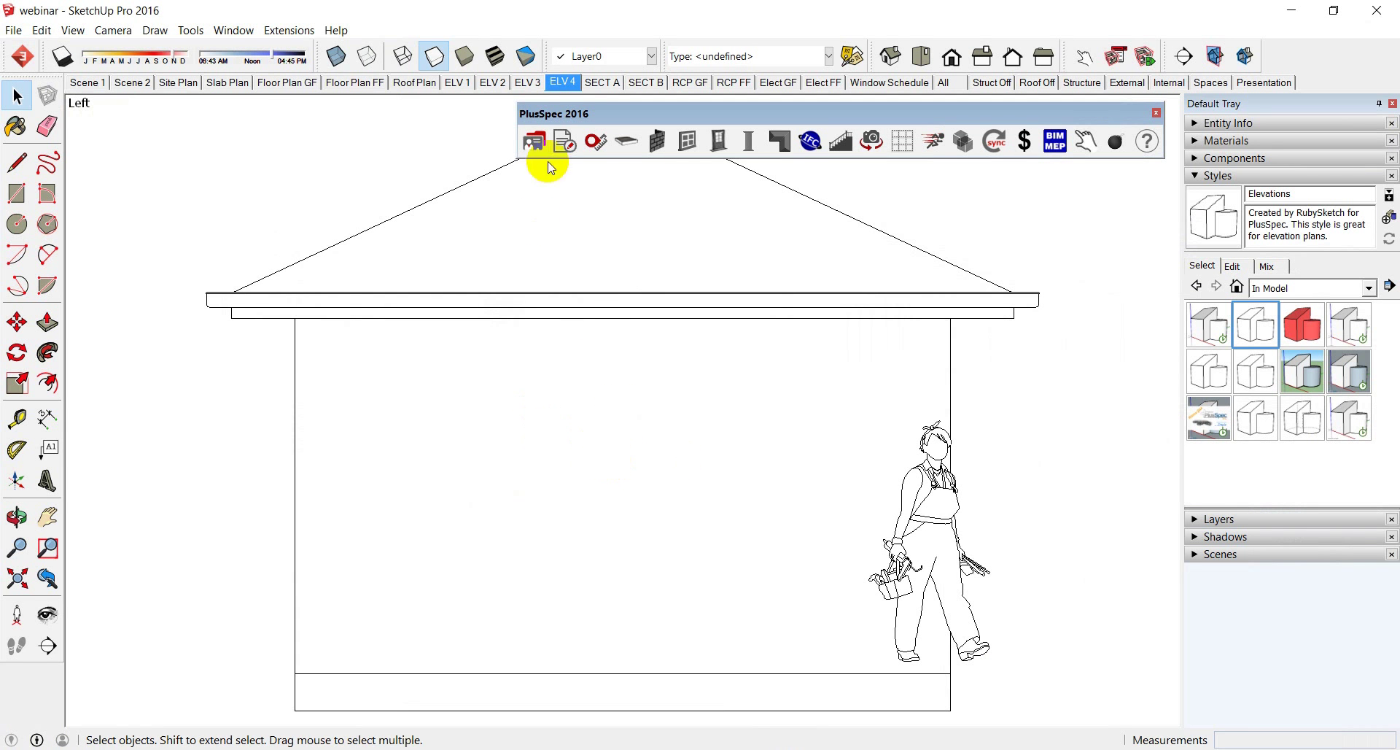
left_click(596, 441)
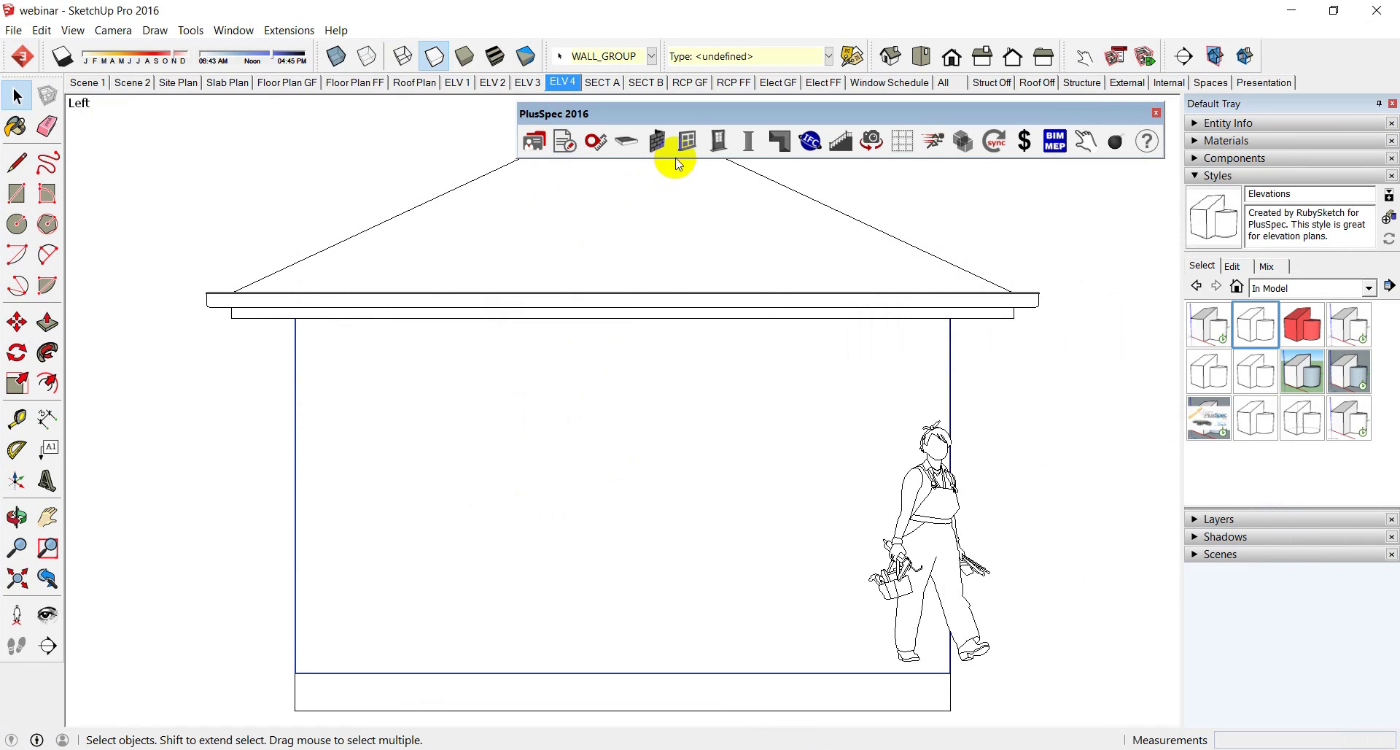
left_click(685, 143)
left_click(34, 48)
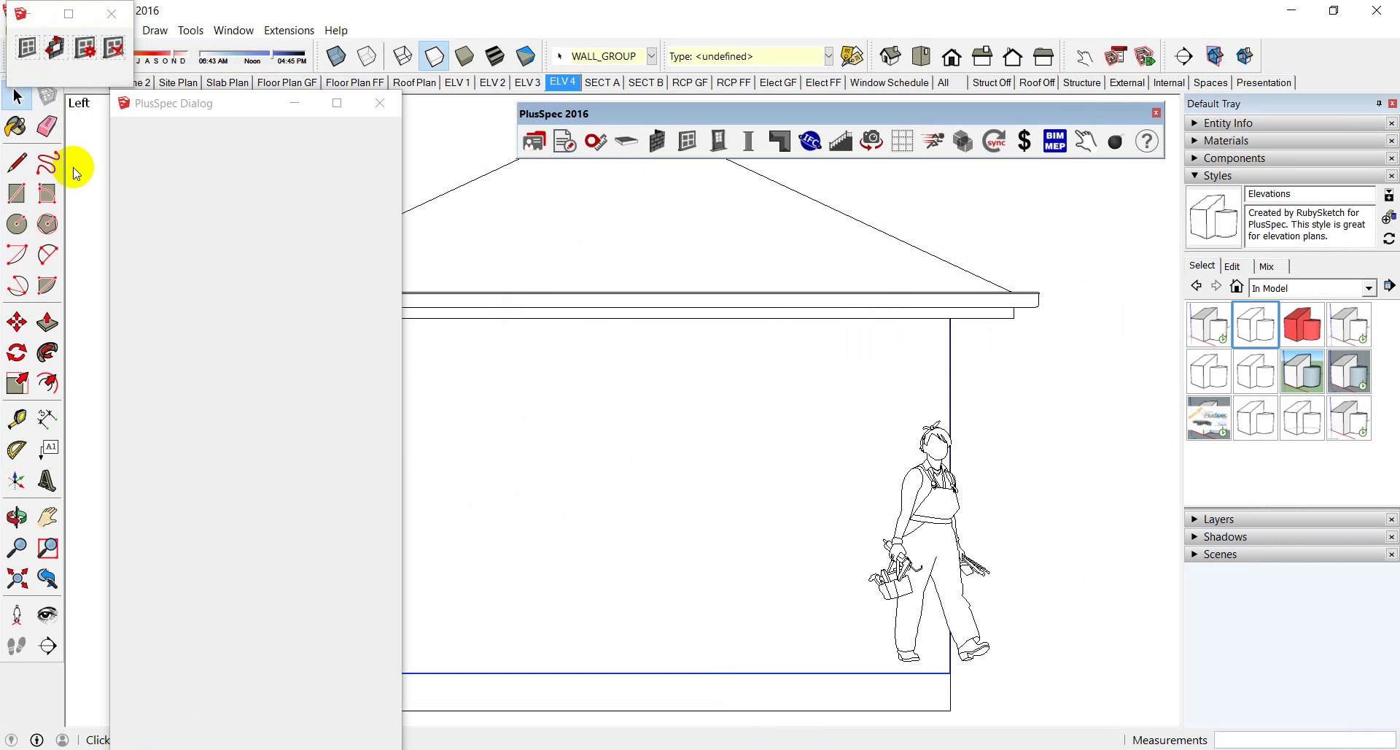
left_click(306, 309)
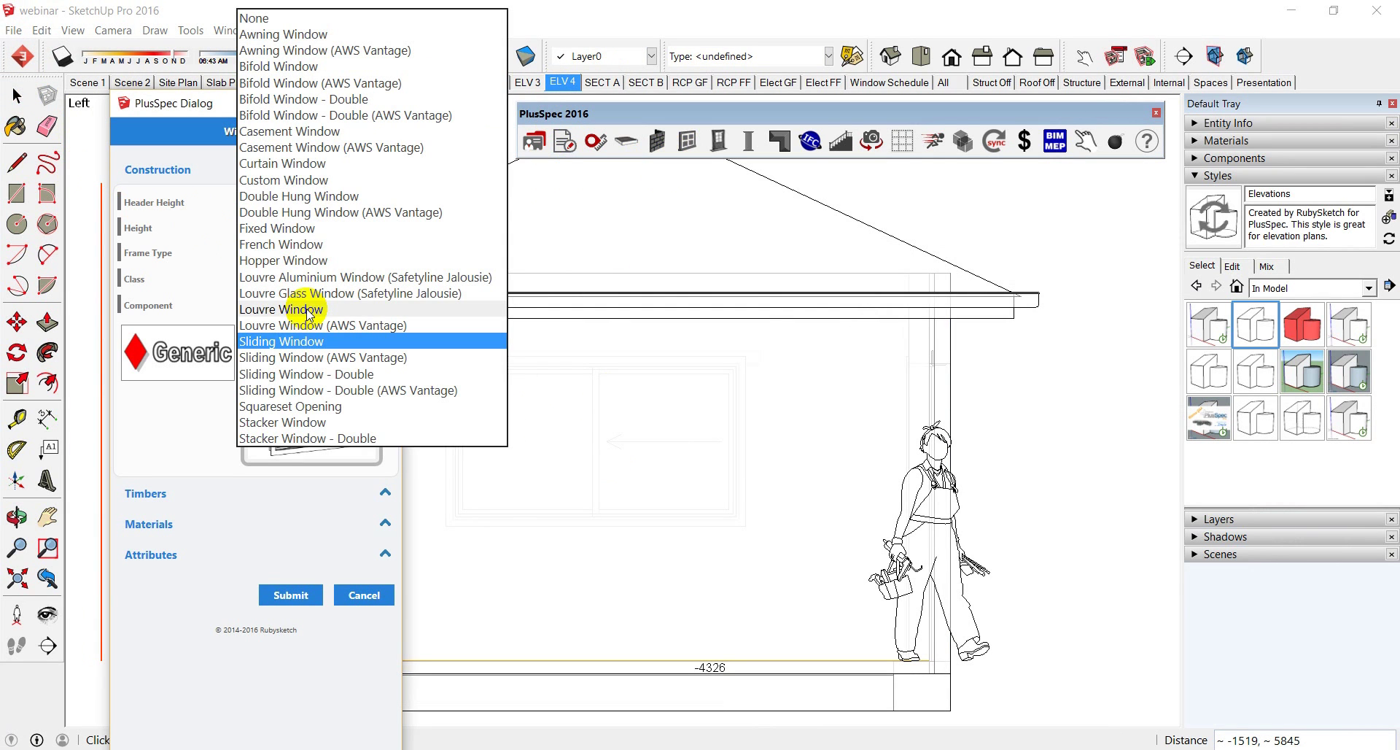
left_click(321, 196)
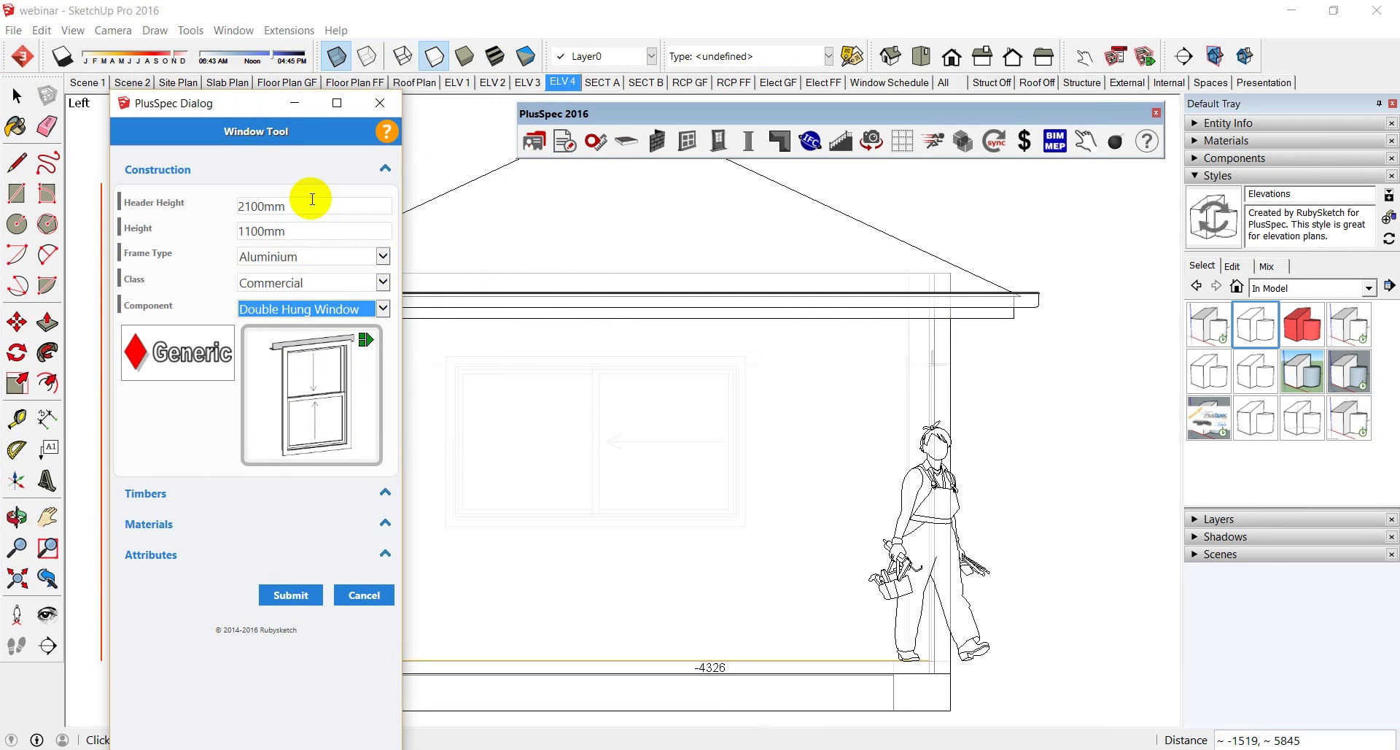
key("Down")
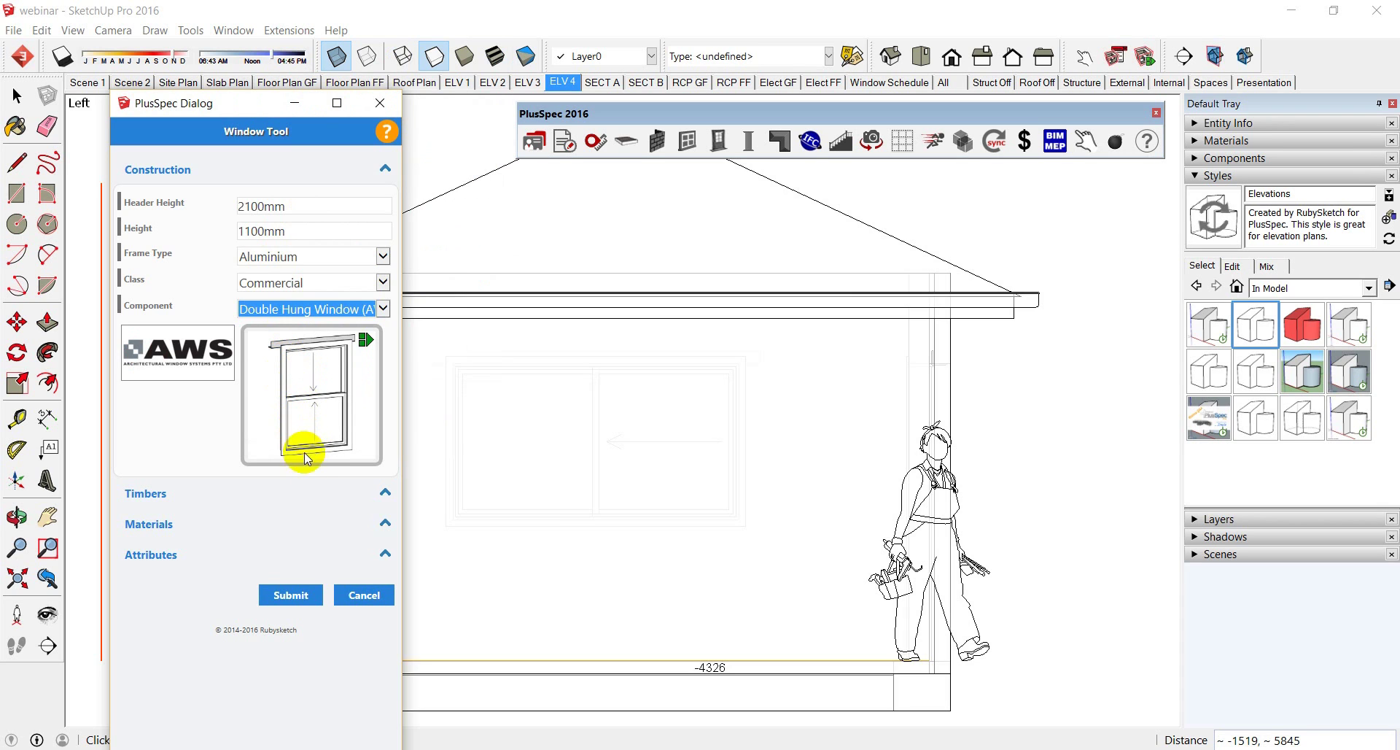
left_click(288, 595)
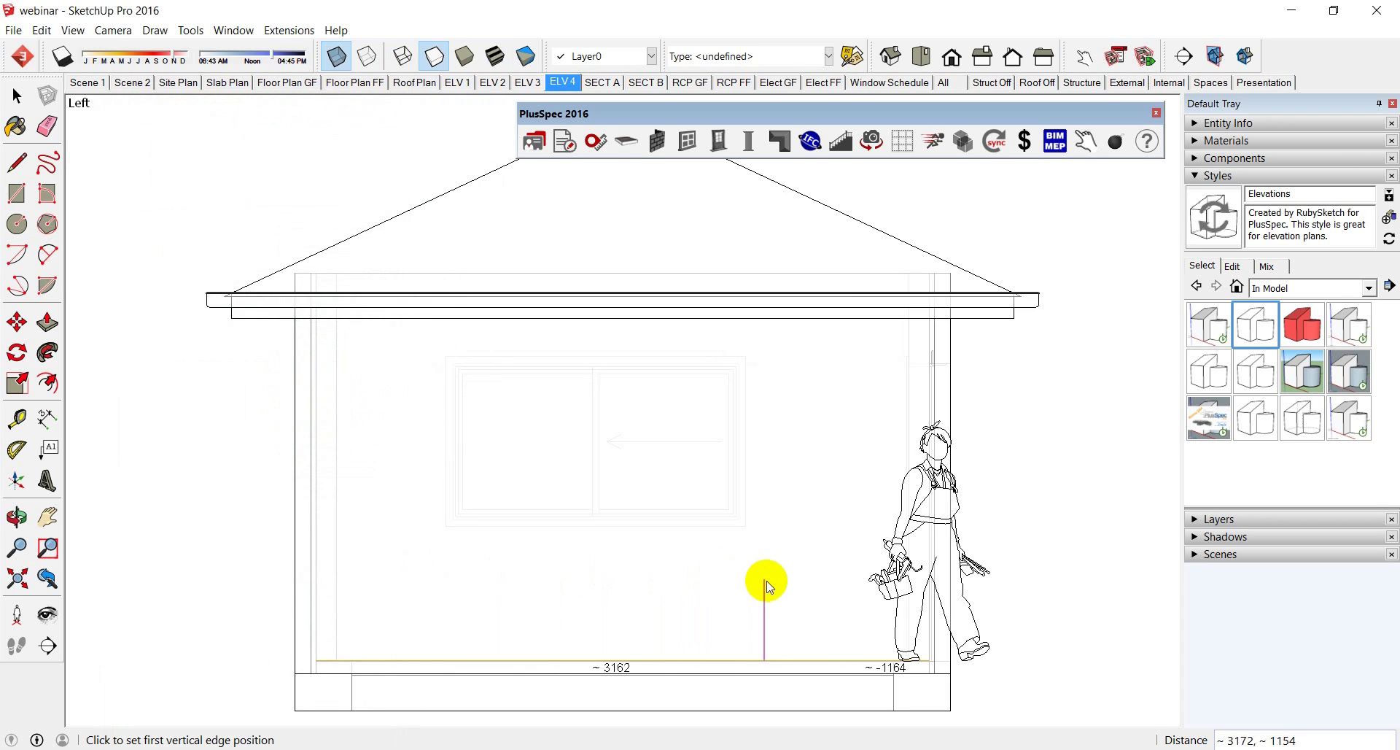
Step: Insert a single and a double double-hung window in the wall, then save the model
left_click(816, 592)
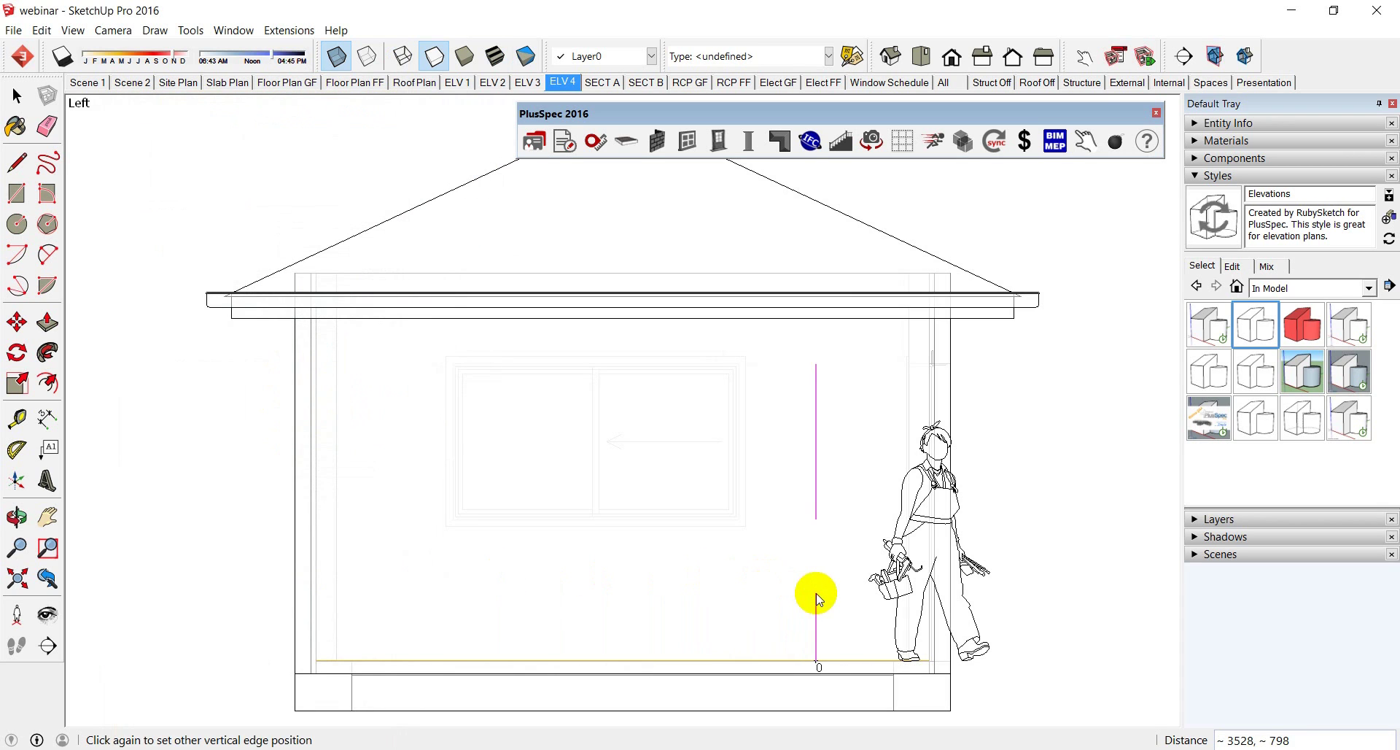
left_click(727, 600)
left_click(652, 614)
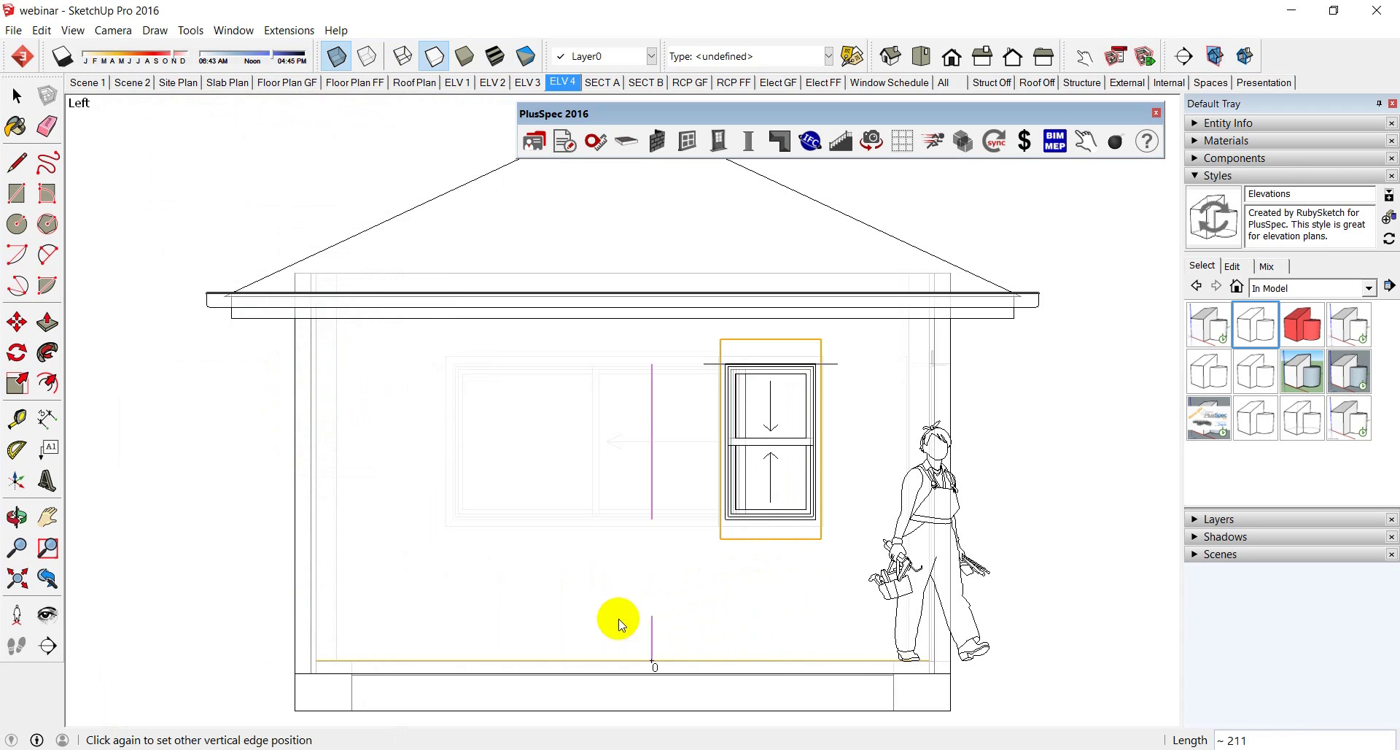
left_click(435, 605)
key("space")
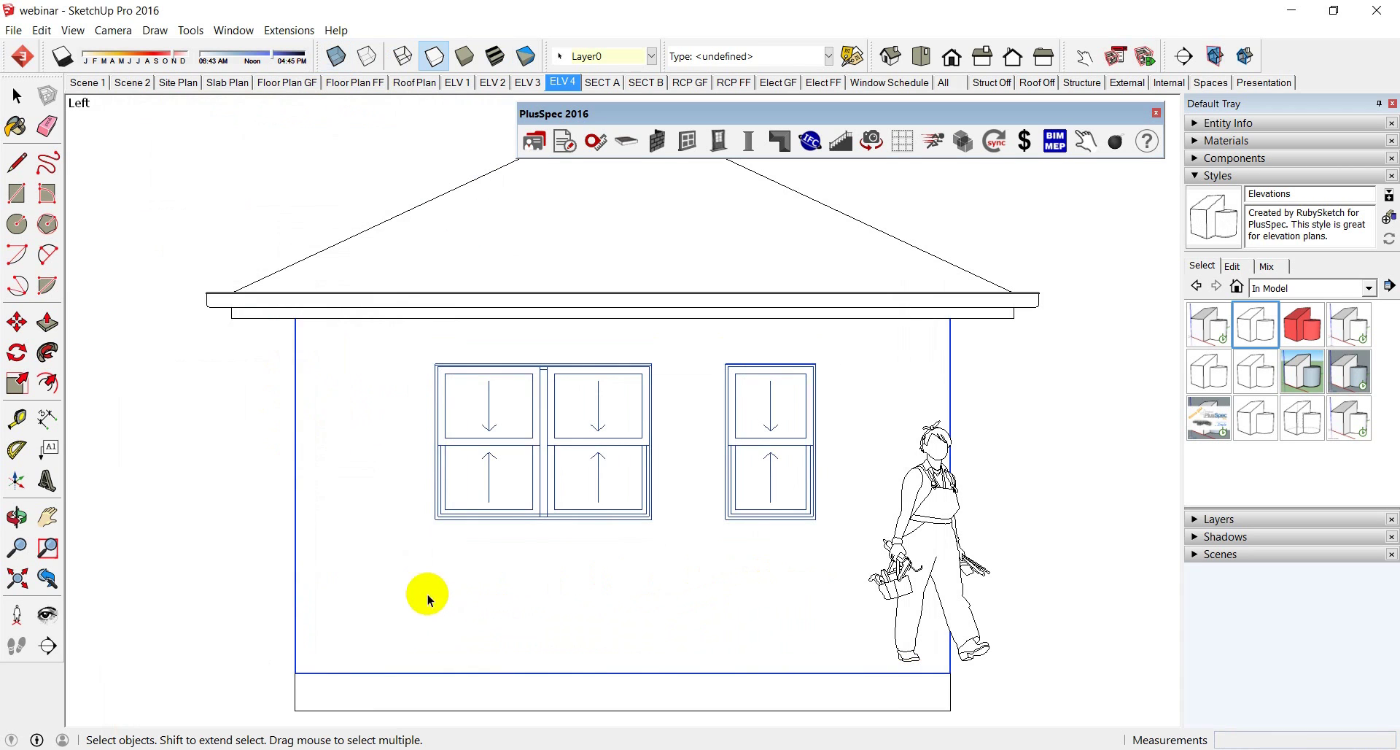
left_click(14, 30)
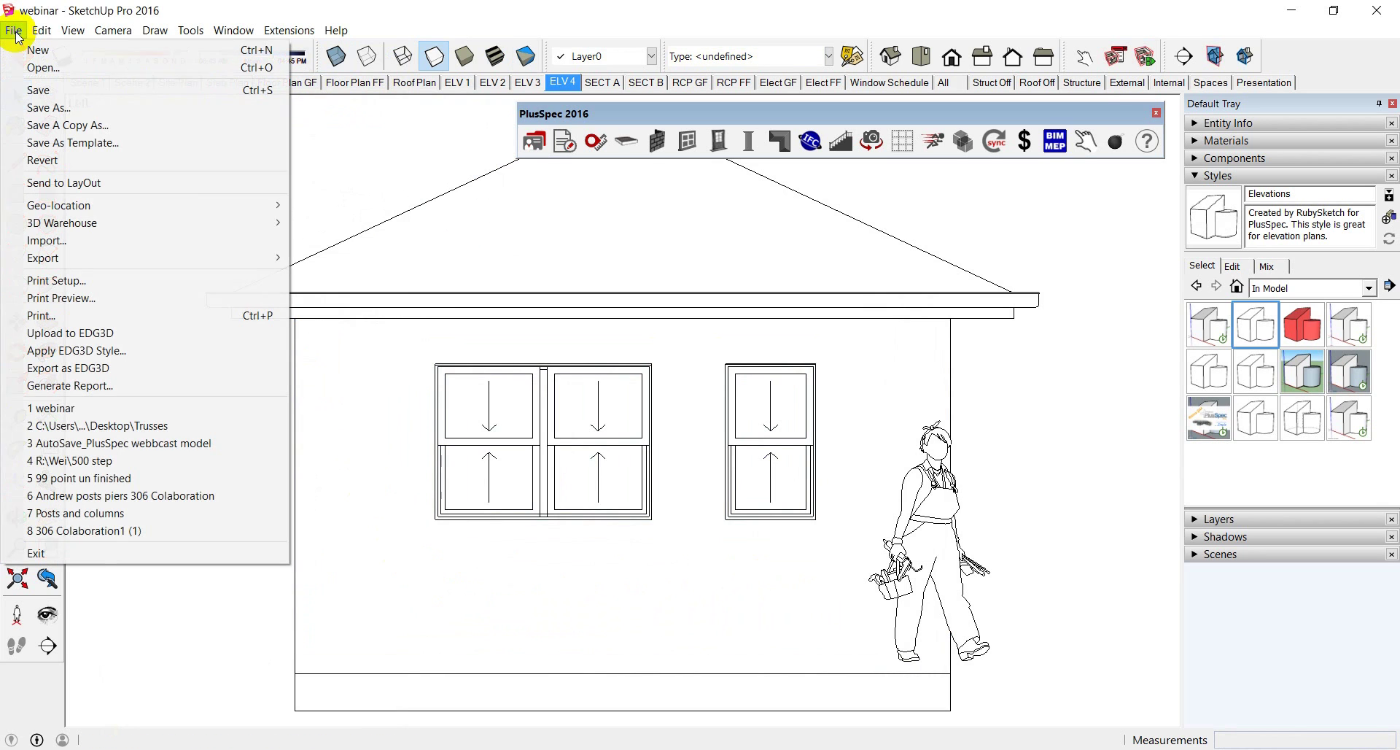
left_click(37, 88)
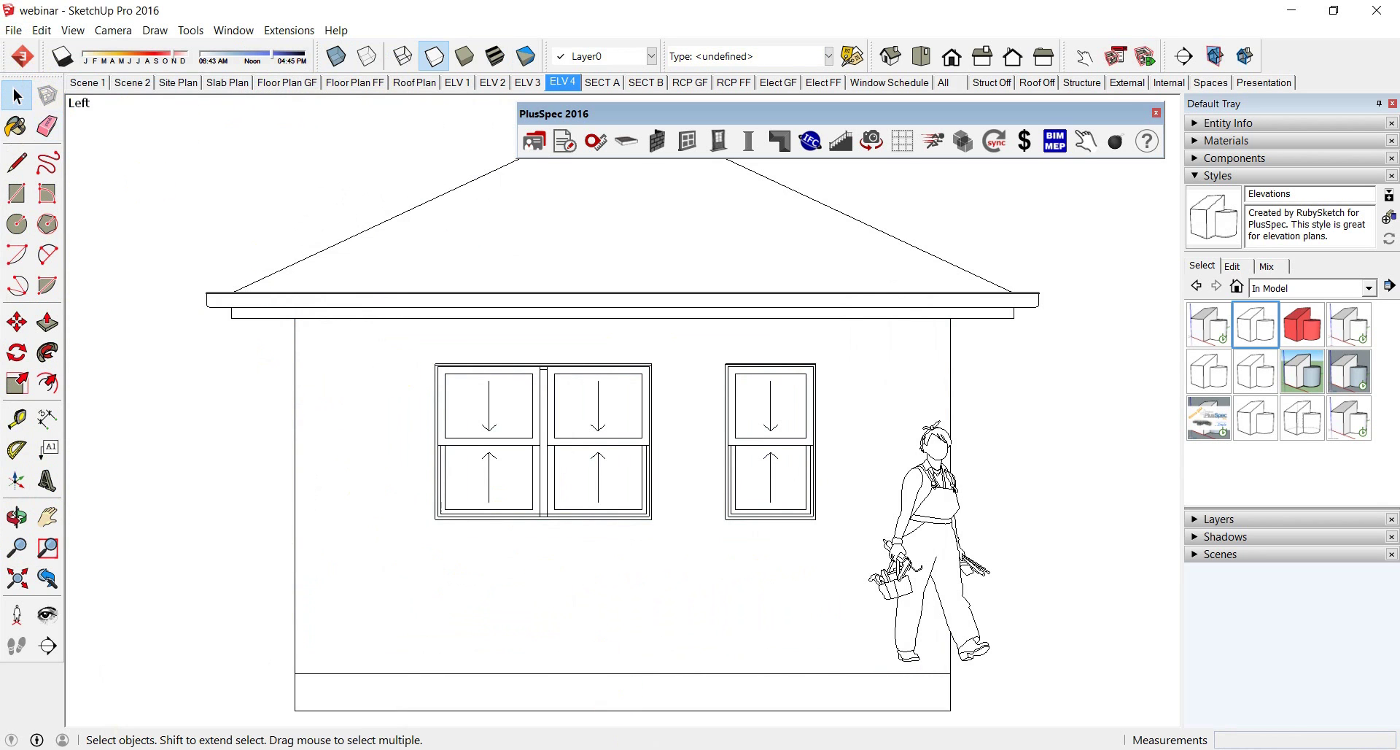
Step: Back in LayOut, reload the viewport from the updated SketchUp model
key("alt+Tab")
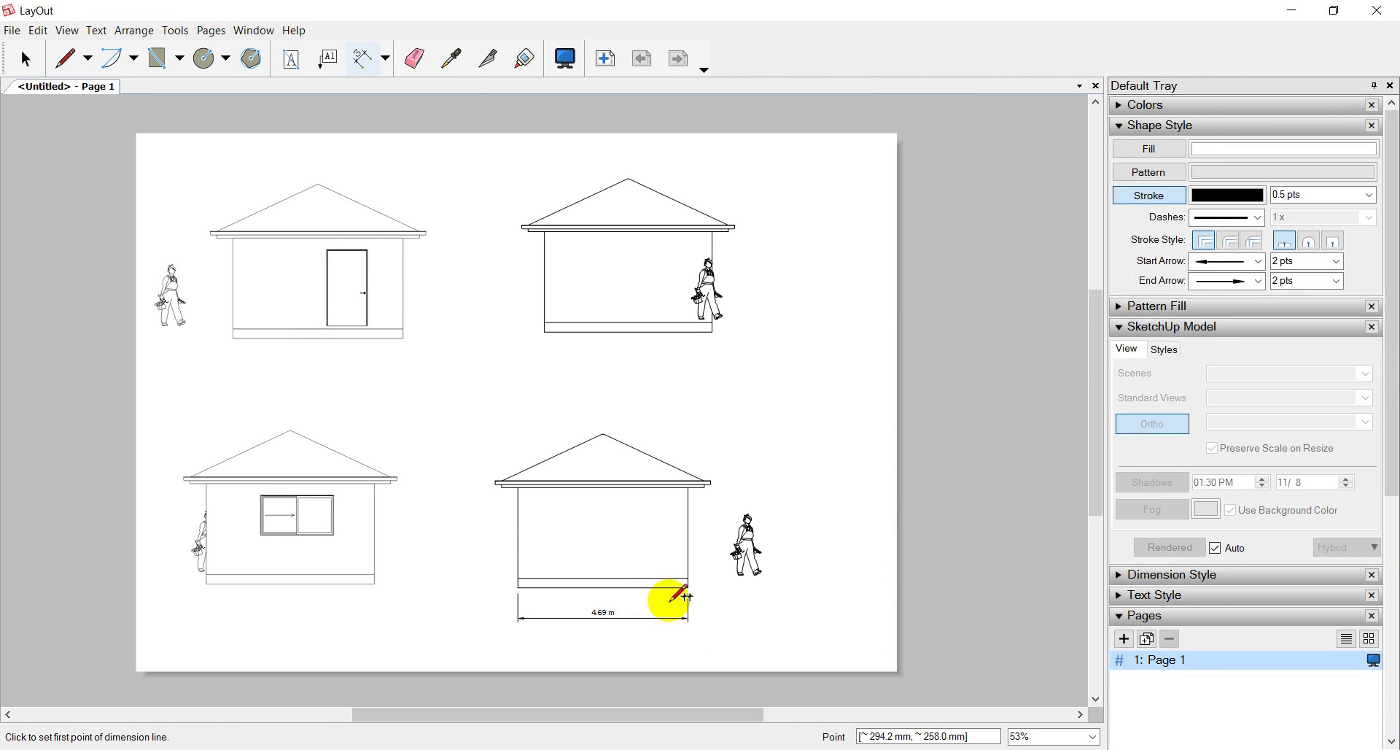
key("space")
left_click(610, 522)
right_click(611, 522)
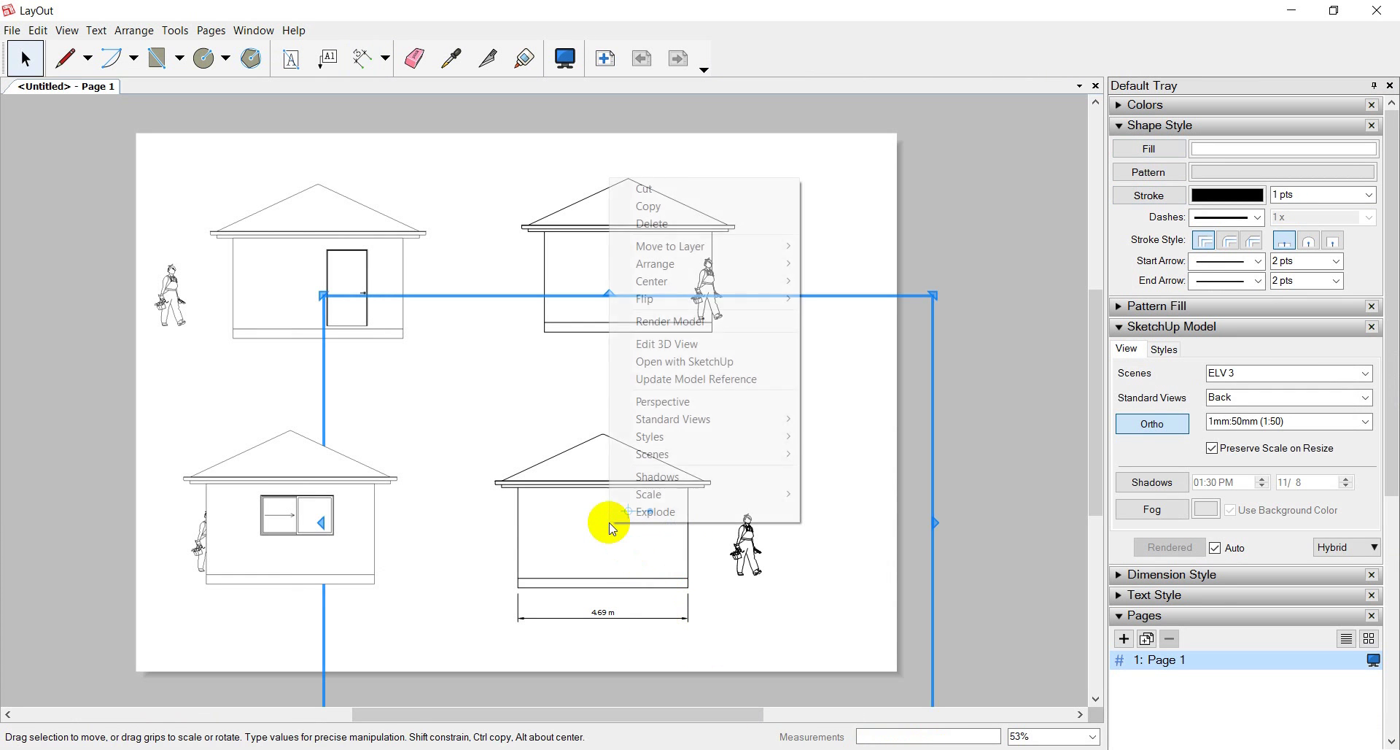
left_click(667, 379)
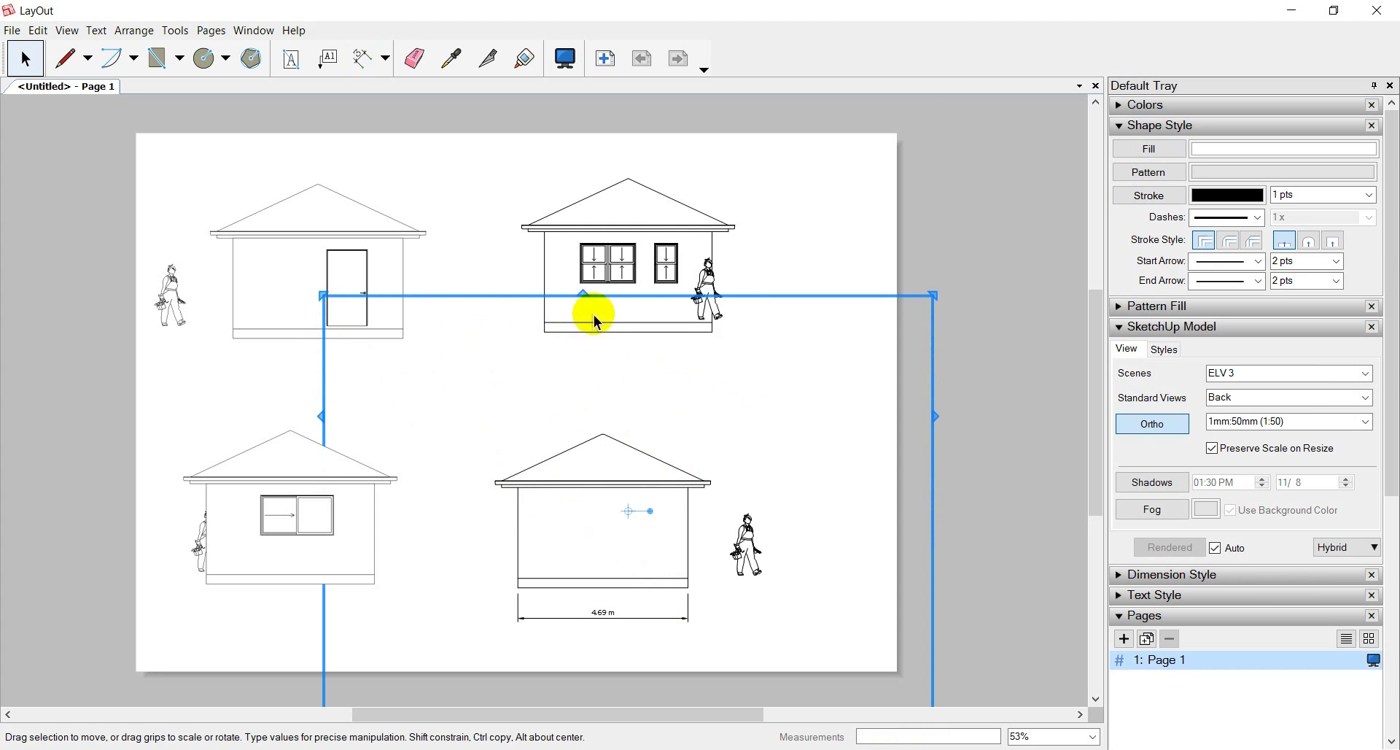
Step: Select the upper-right ELV 4 viewport, zoom around it, and take the Label tool
left_click(618, 264)
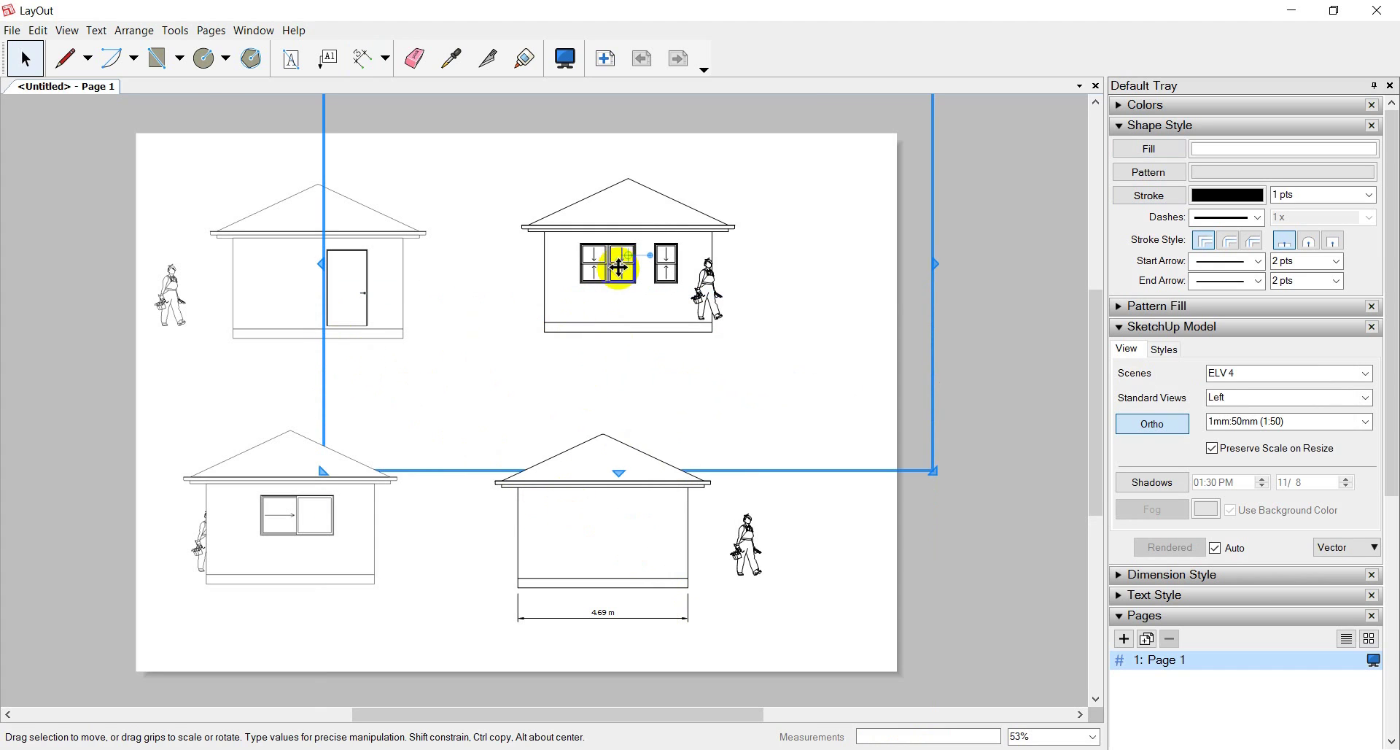
scroll(618, 264, "up", 5)
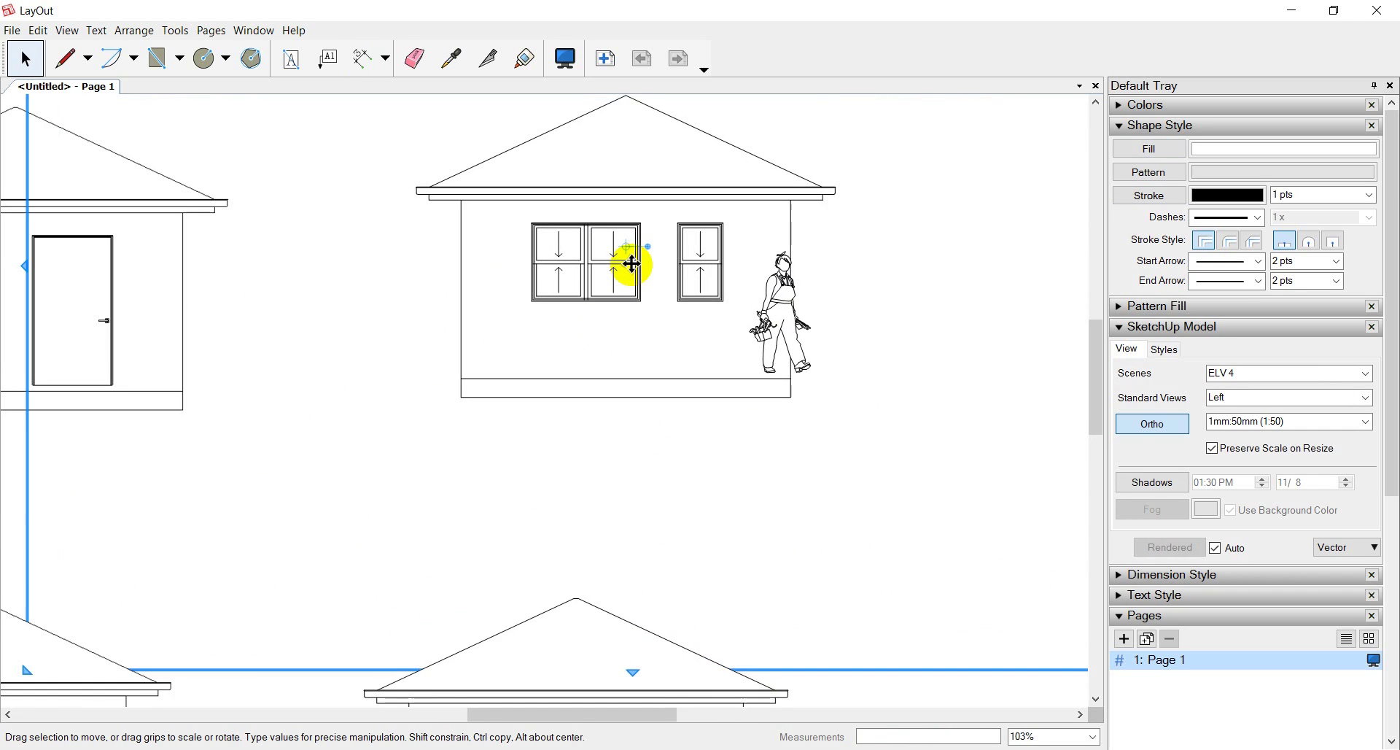
scroll(631, 264, "down", 3)
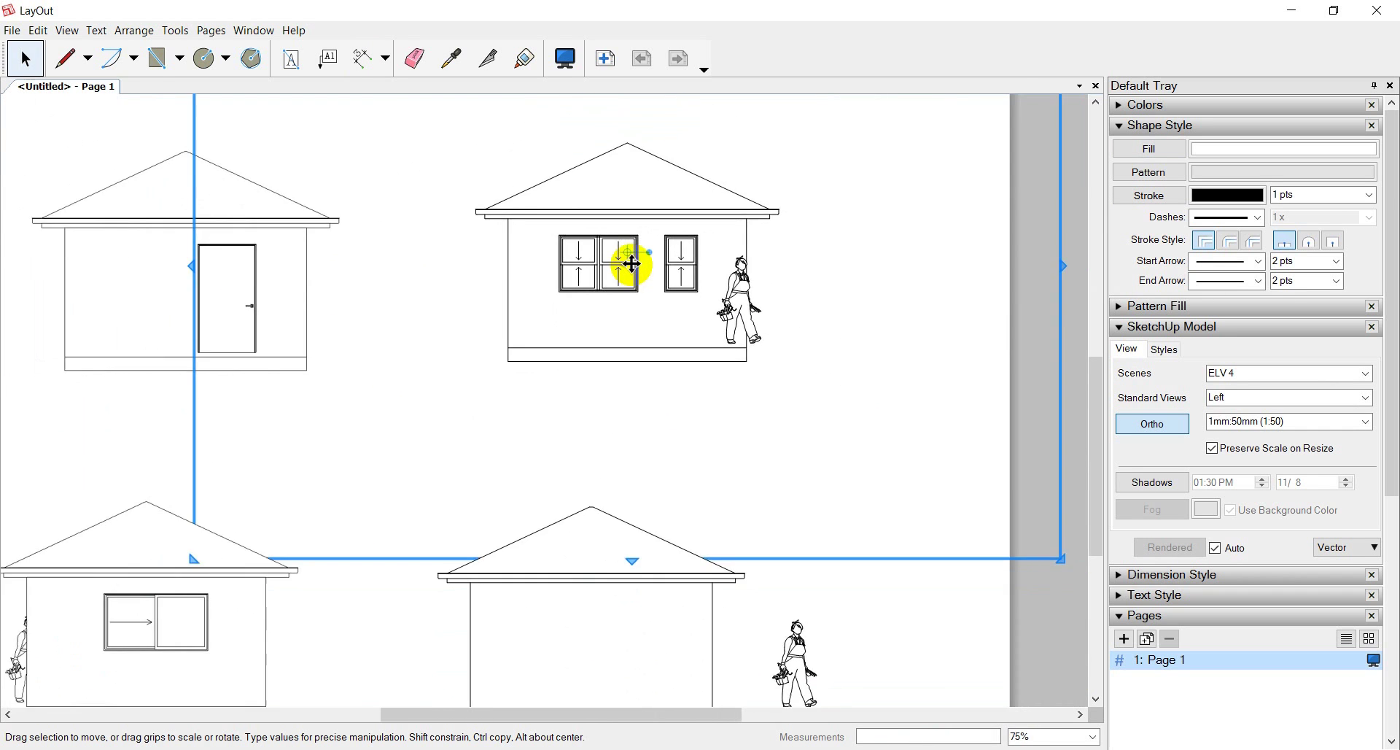
scroll(631, 263, "down", 2)
left_click(328, 58)
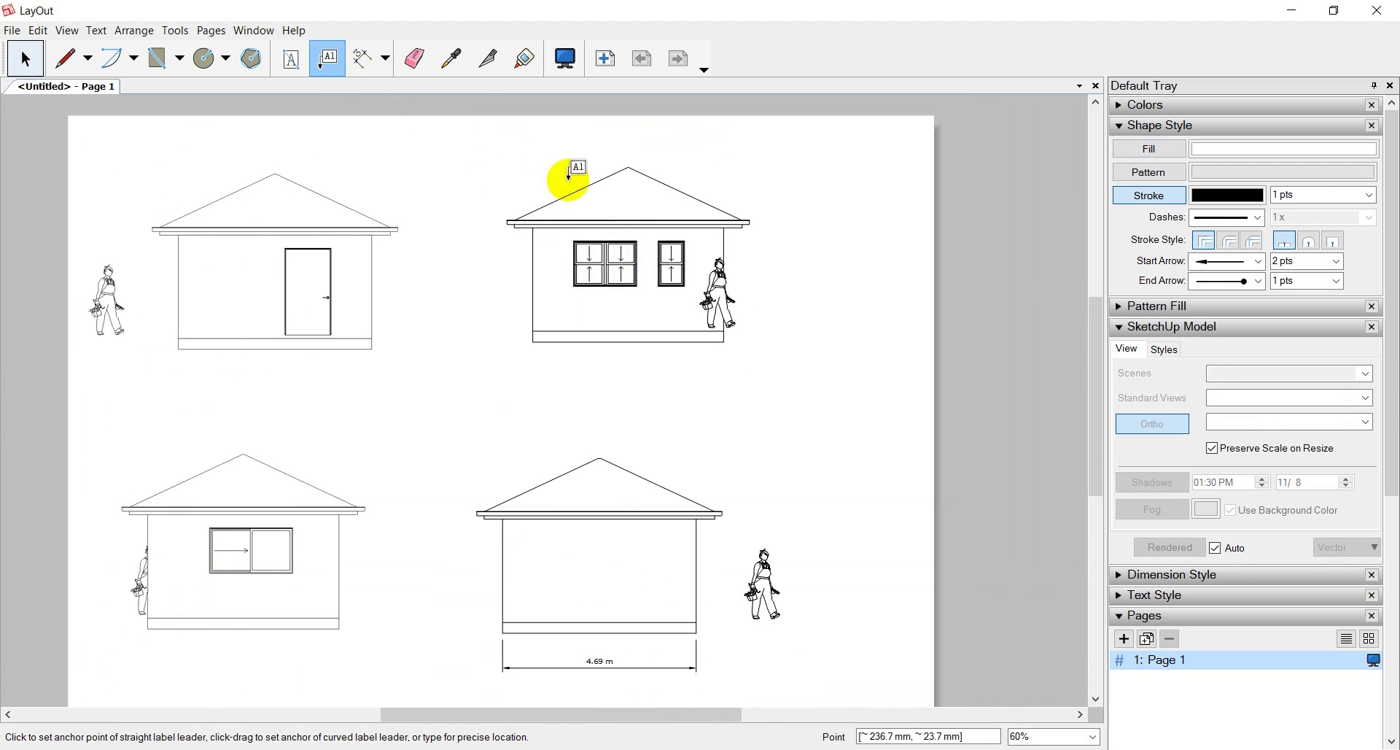
Step: Add a leader label on the double window reading its name, 'AWS Vantage Double Hung Window#3'
left_click(604, 252)
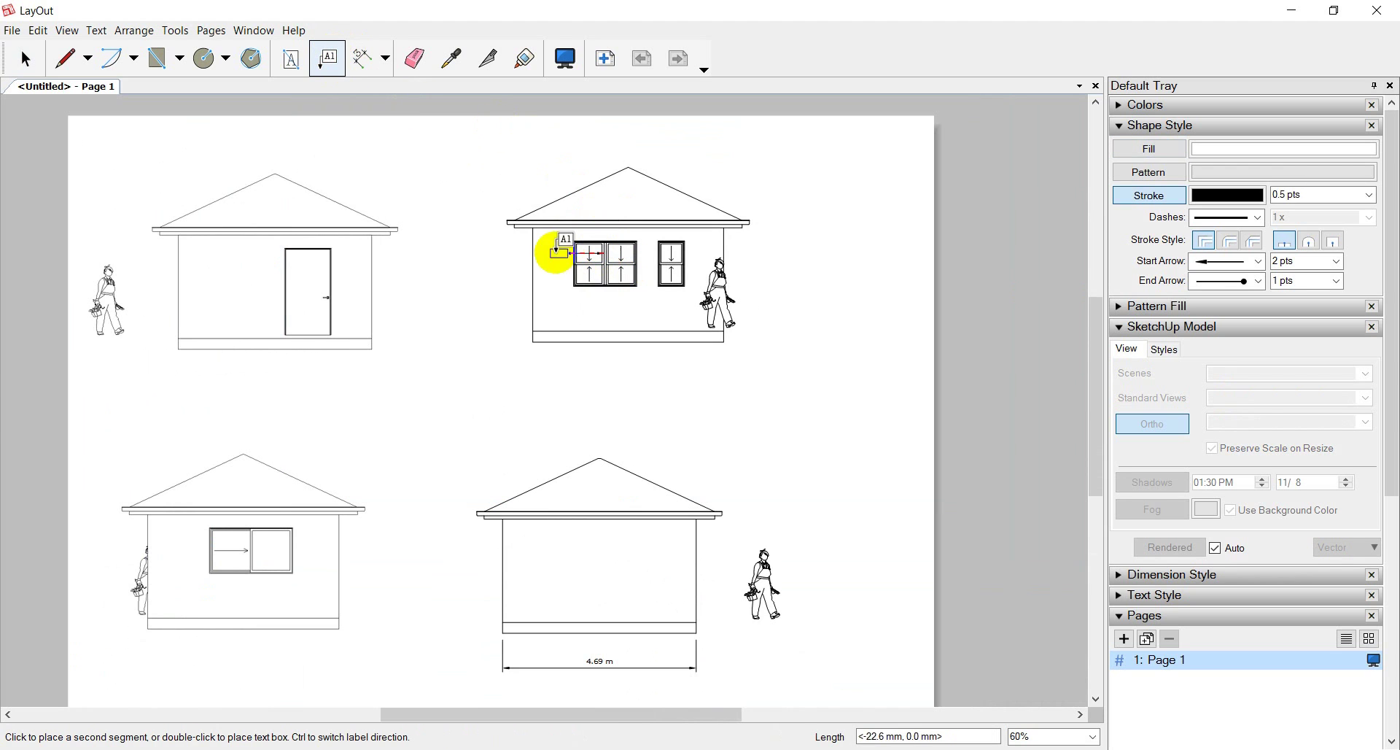
left_click(470, 251)
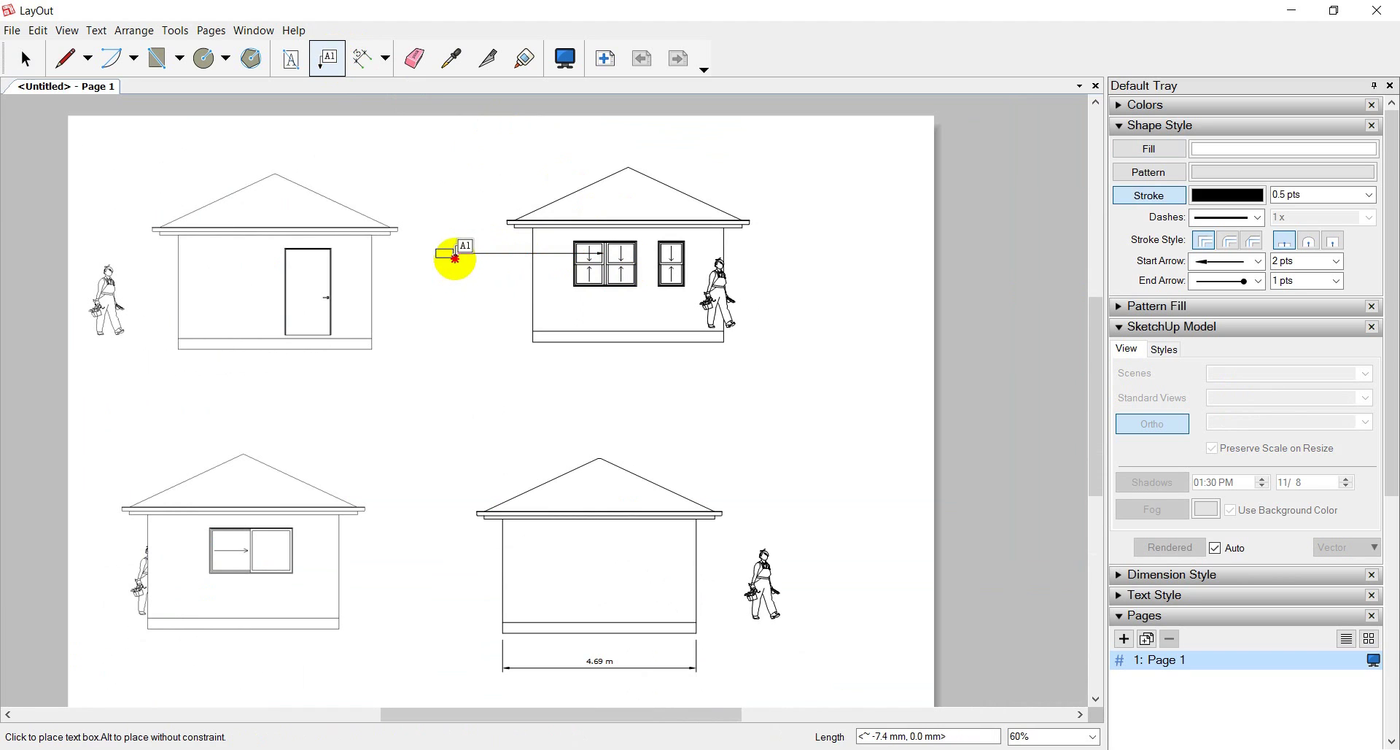
left_click(455, 258)
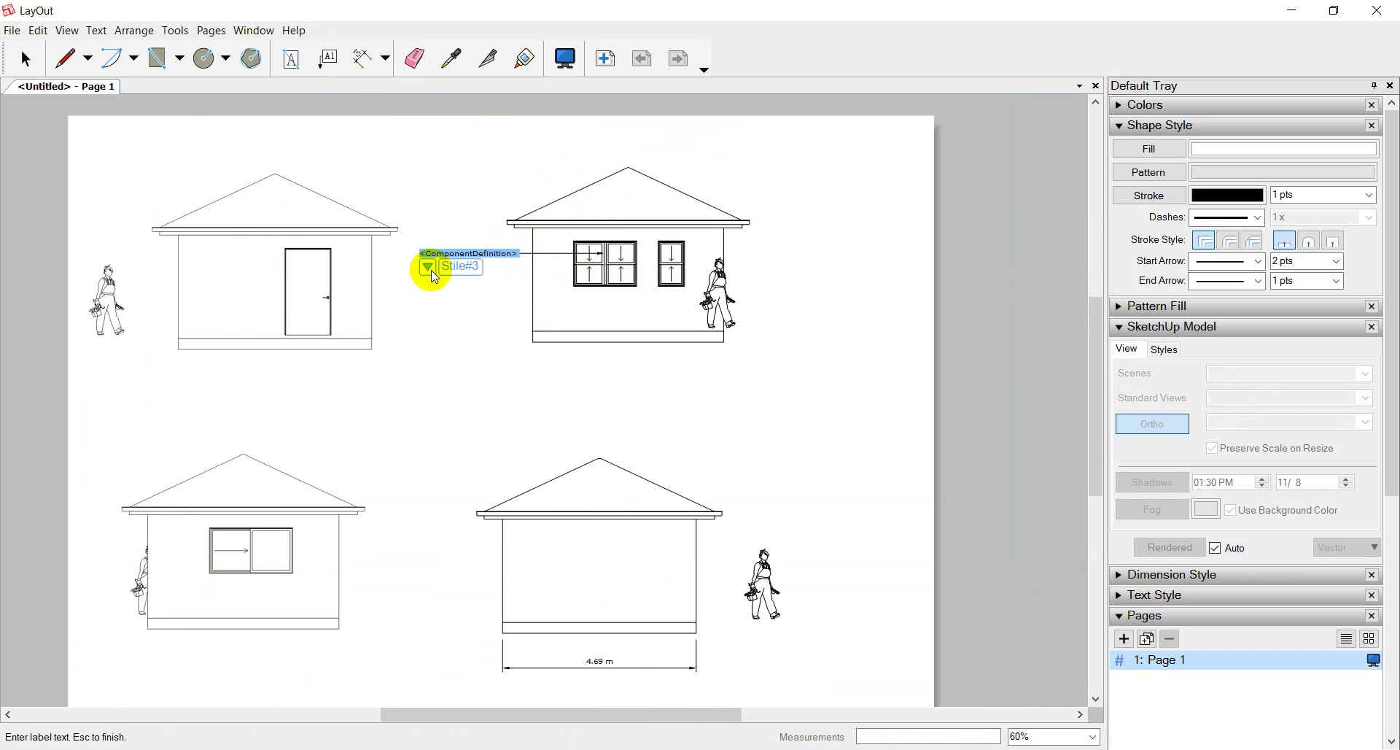
left_click(428, 267)
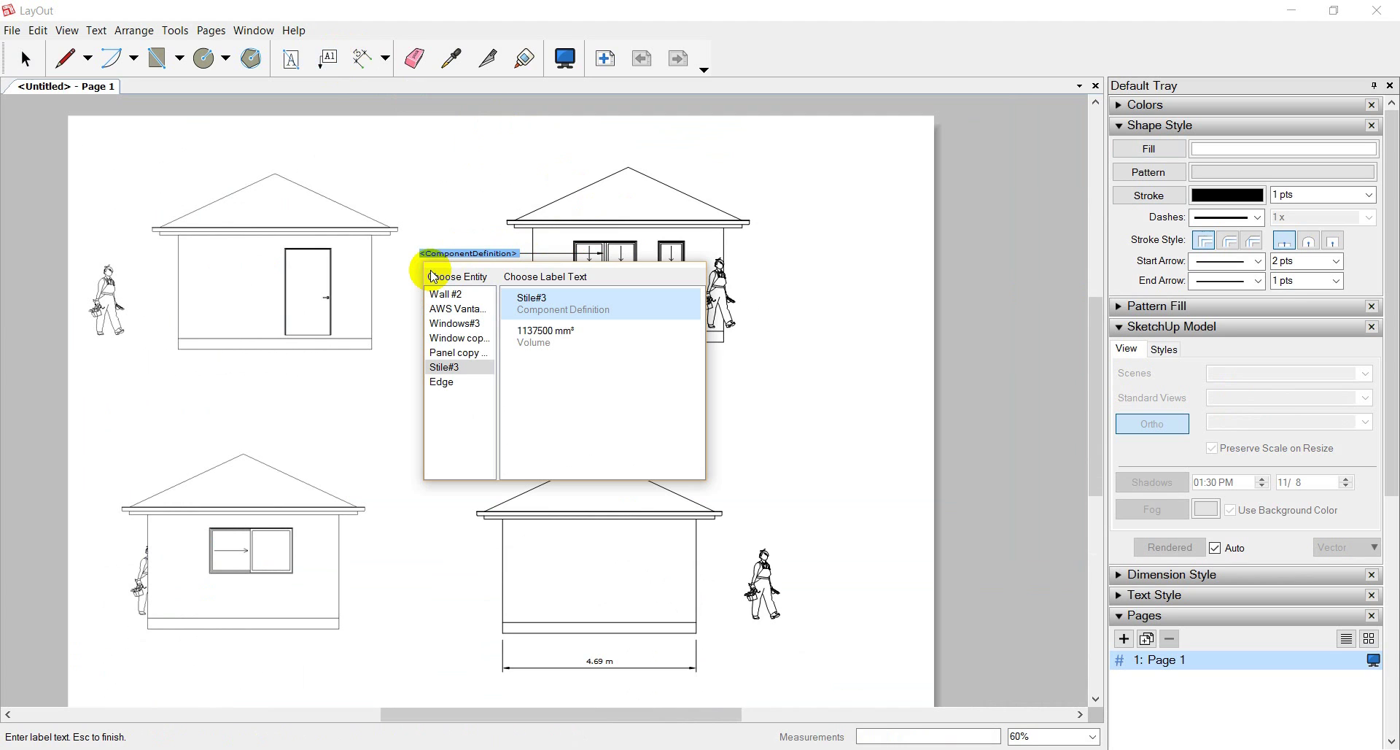
left_click(457, 309)
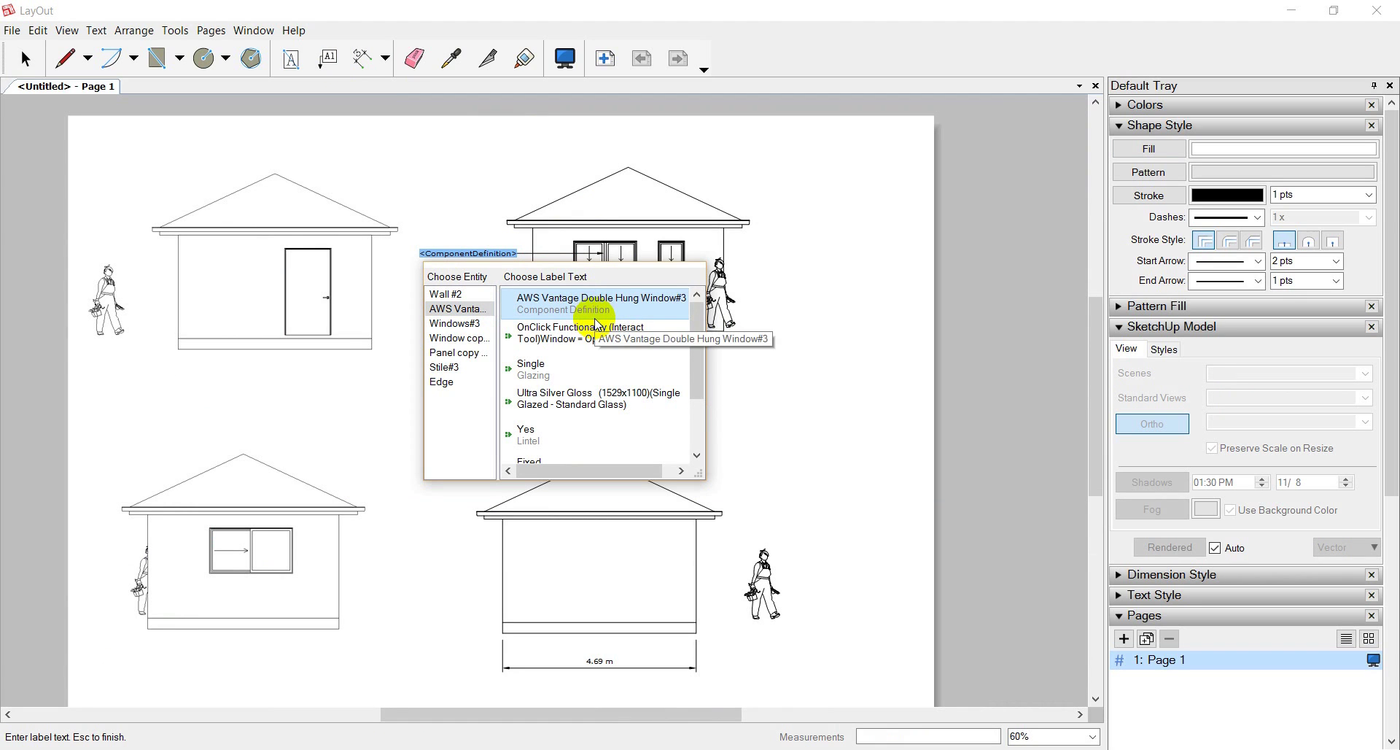
left_click(825, 409)
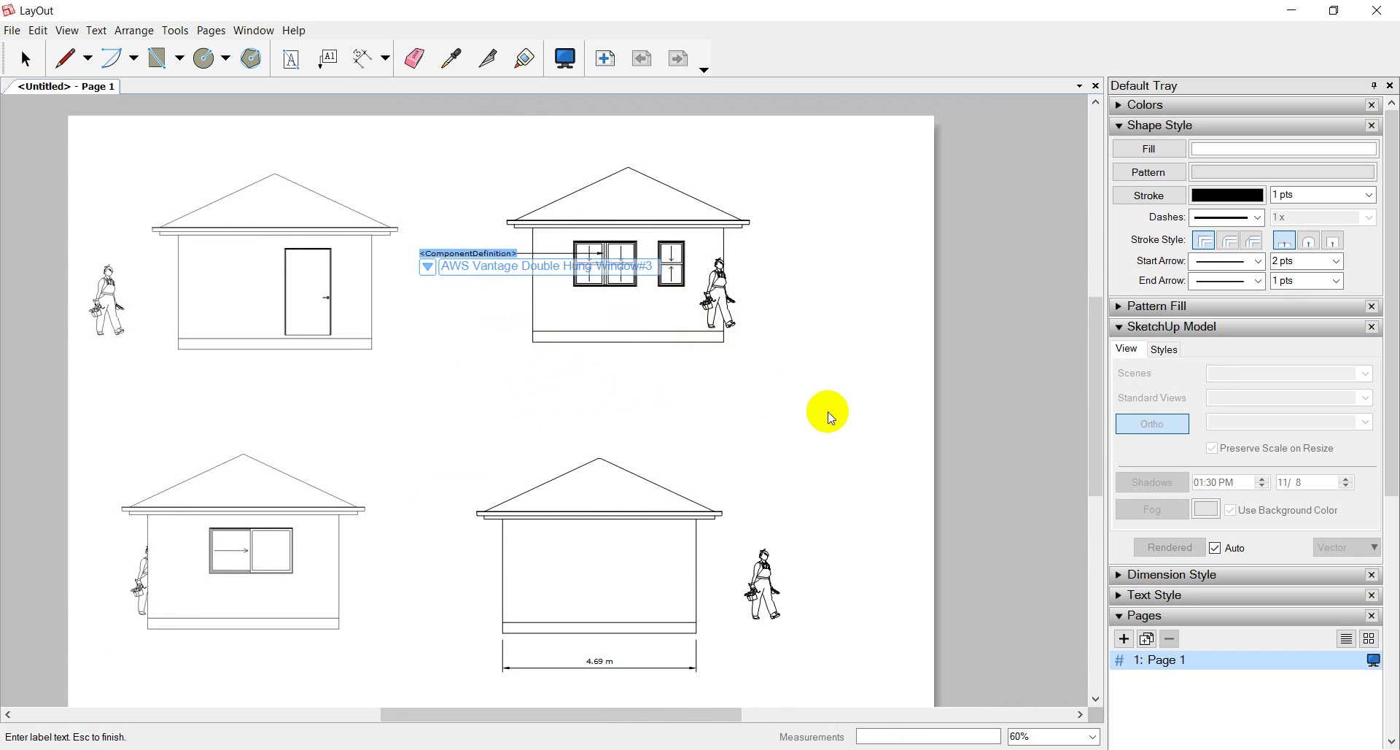
key("Escape")
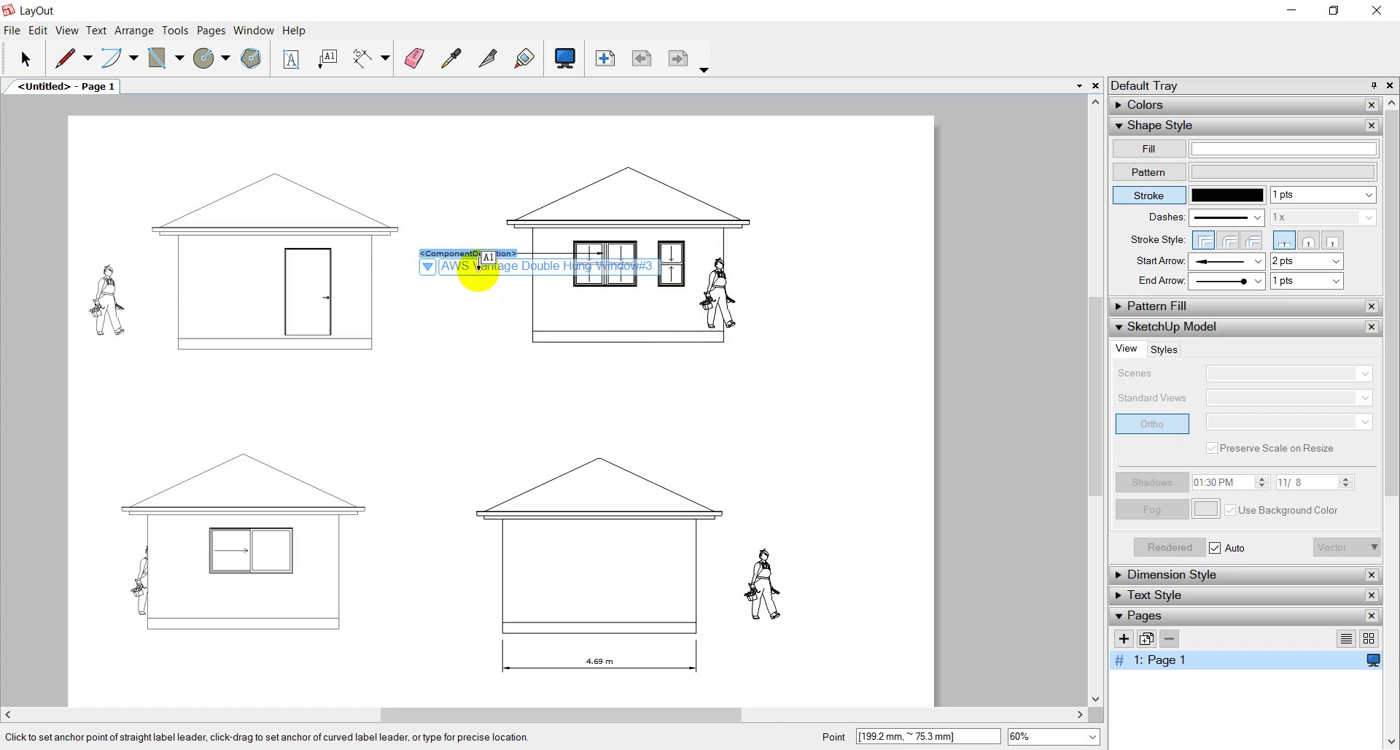
key("space")
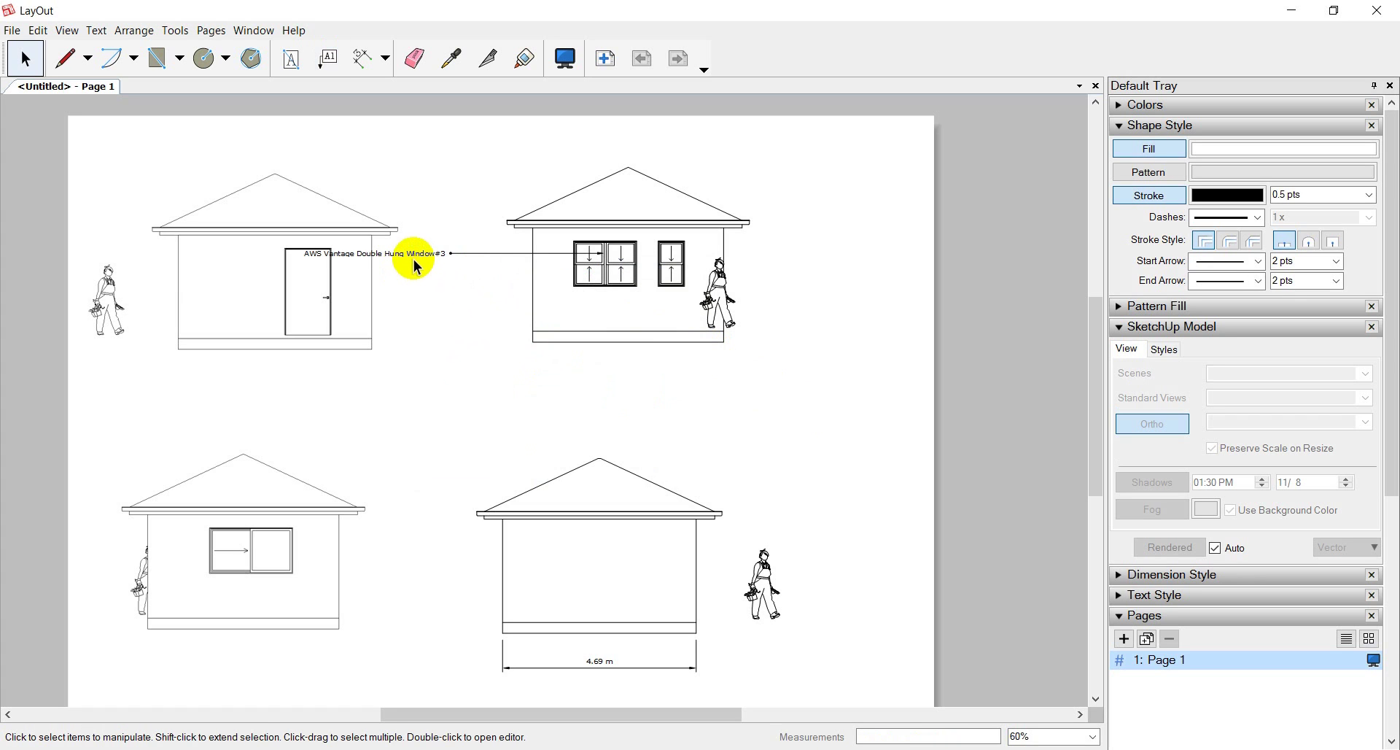
left_click(413, 251)
Step: Drag the window label down beneath the upper-right elevation
left_click_drag(413, 251, 490, 357)
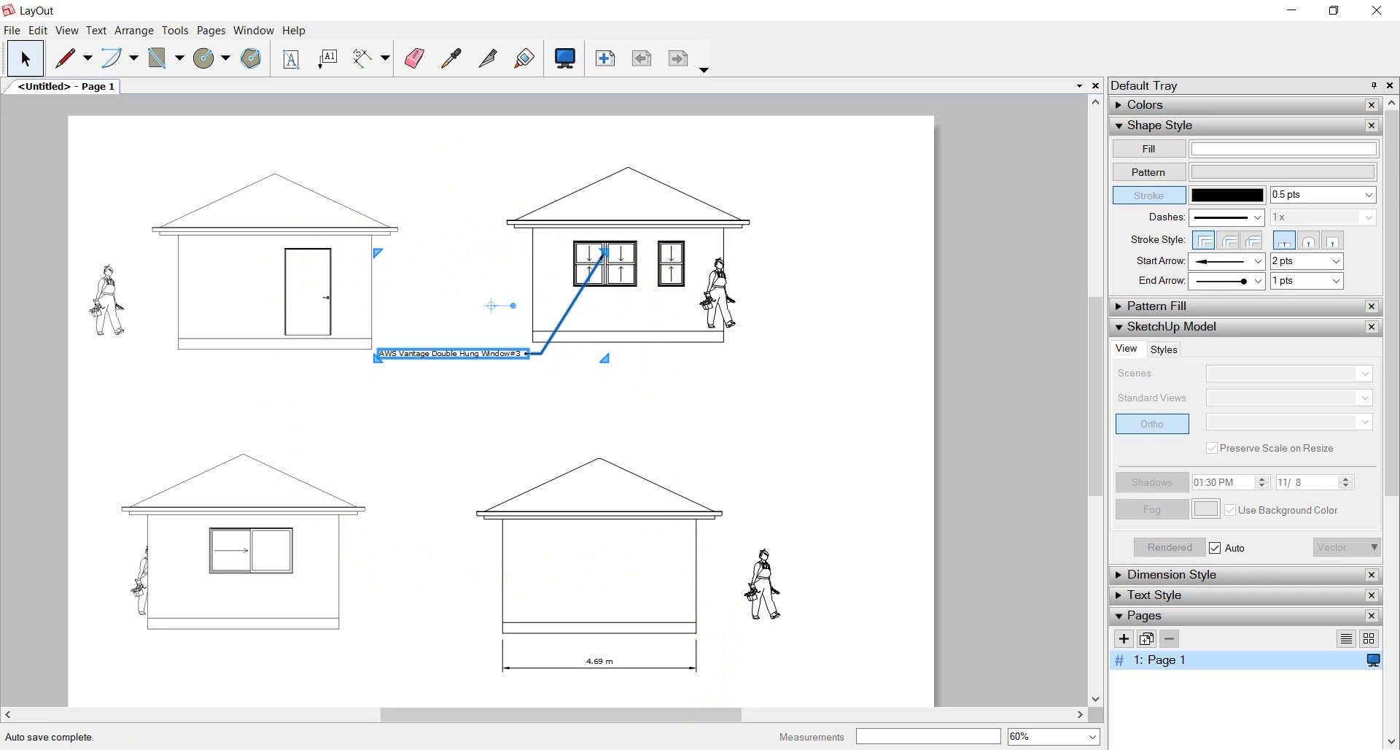
Step: In the questions spreadsheet, fill row 7 with cyan, then return to SketchUp
key("alt+Tab")
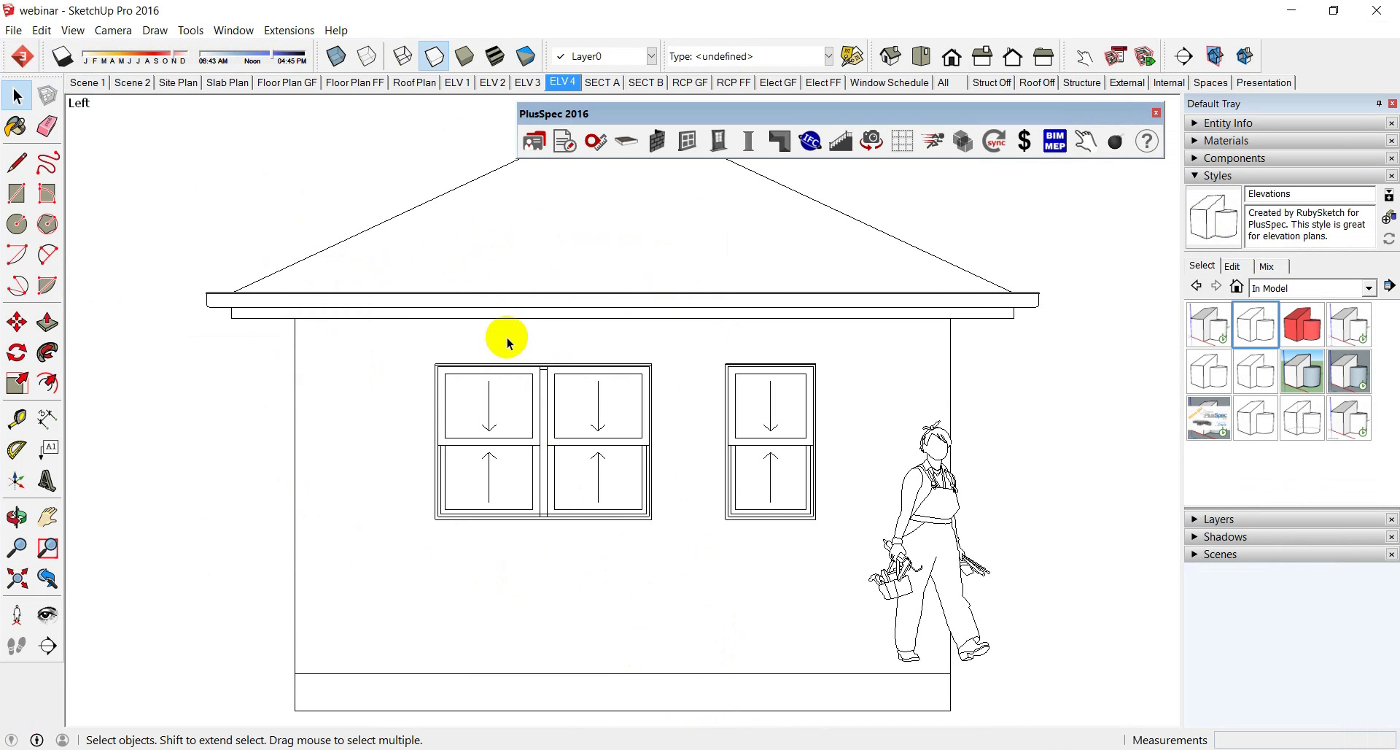
key("alt+Tab")
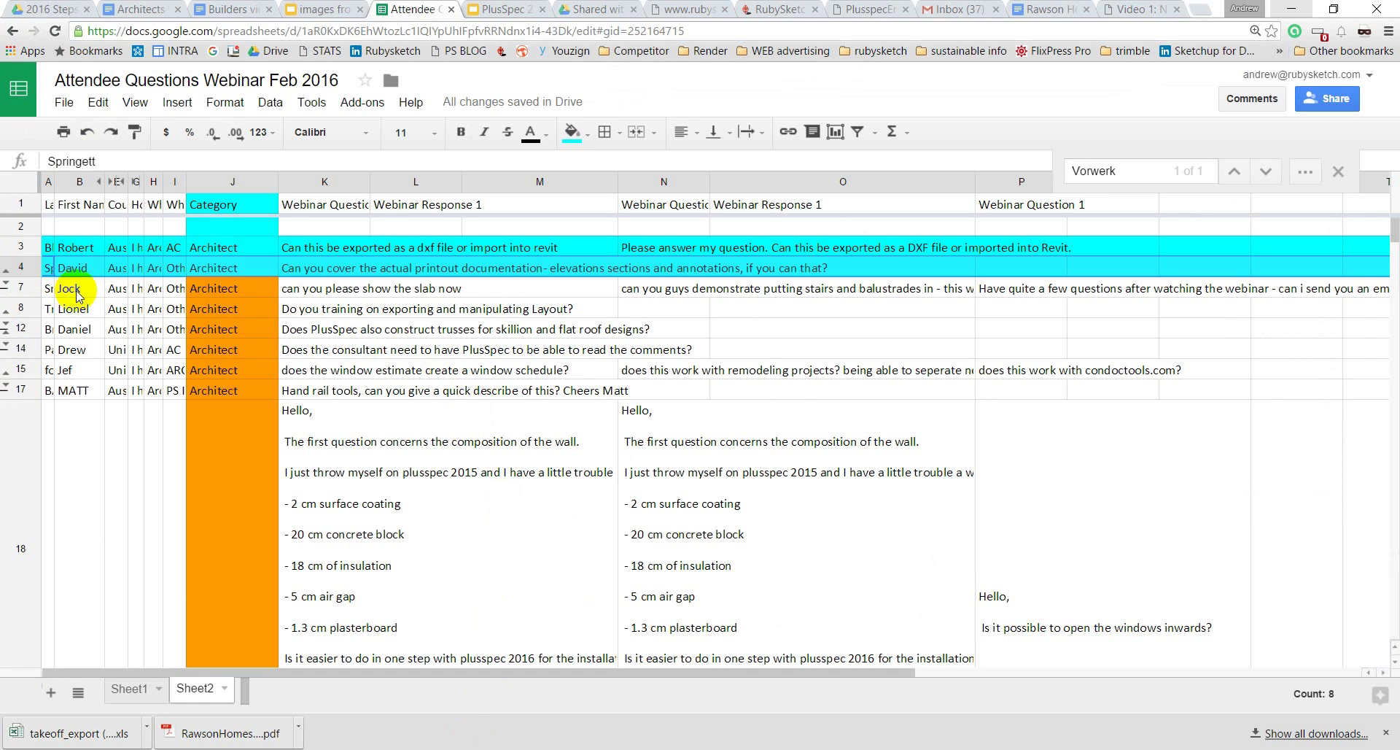
left_click(24, 291)
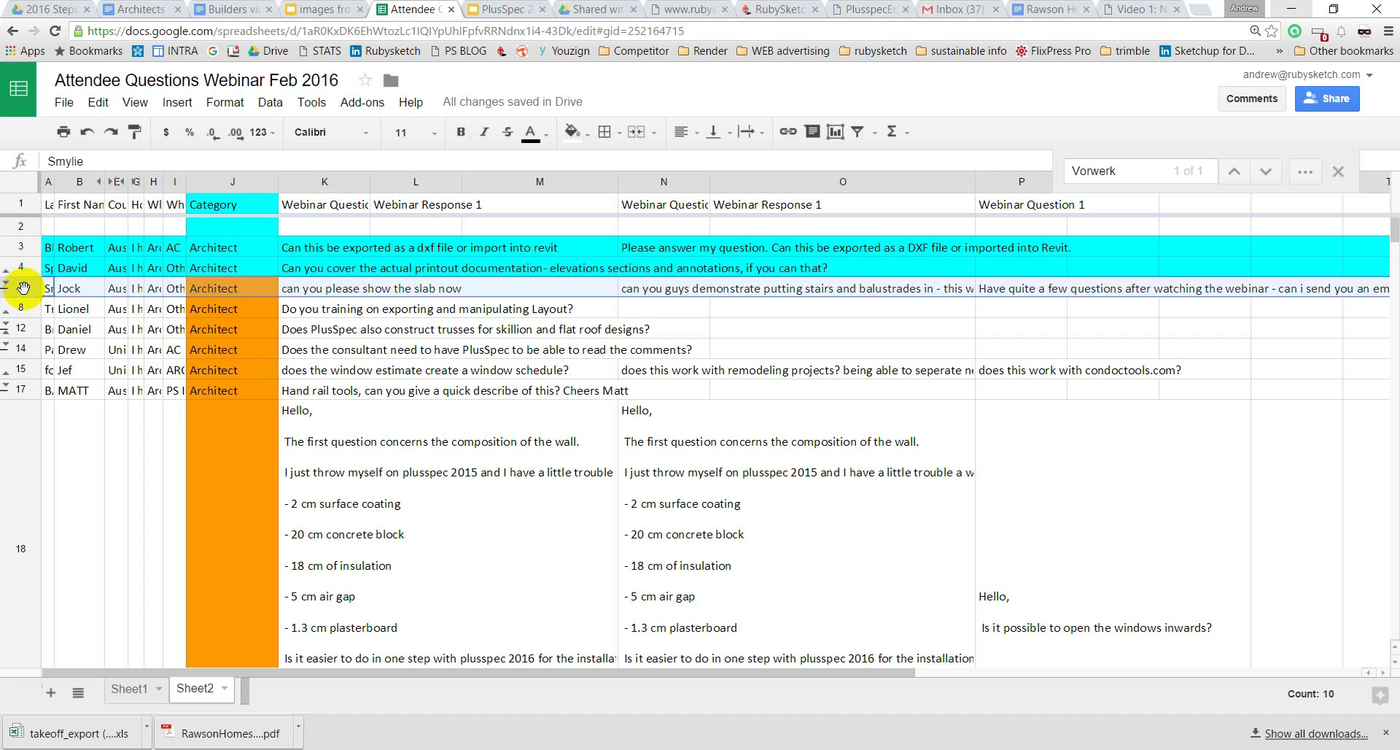
left_click(586, 135)
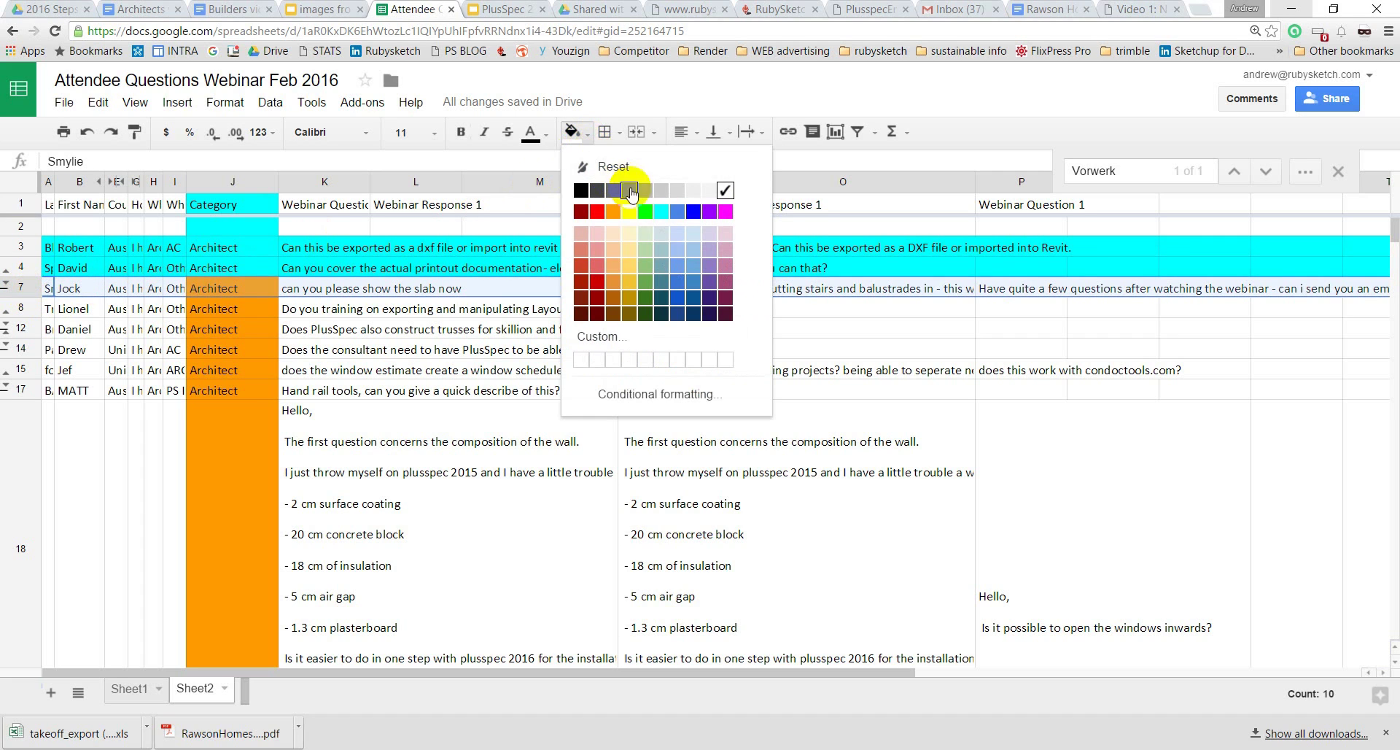
left_click(662, 212)
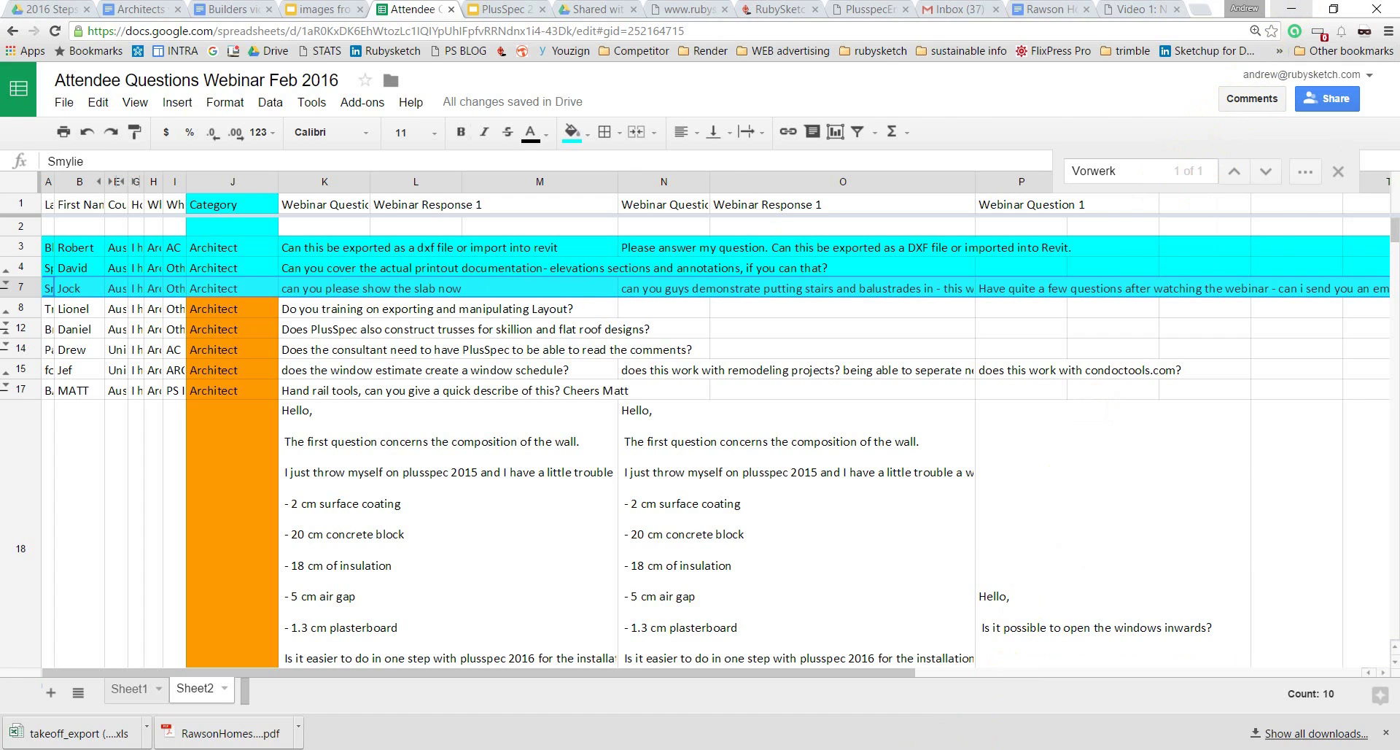
key("alt+Tab")
Step: Switch to the Slab Plan scene and tilt the slab into a perspective view
middle_click_drag(671, 324, 451, 388)
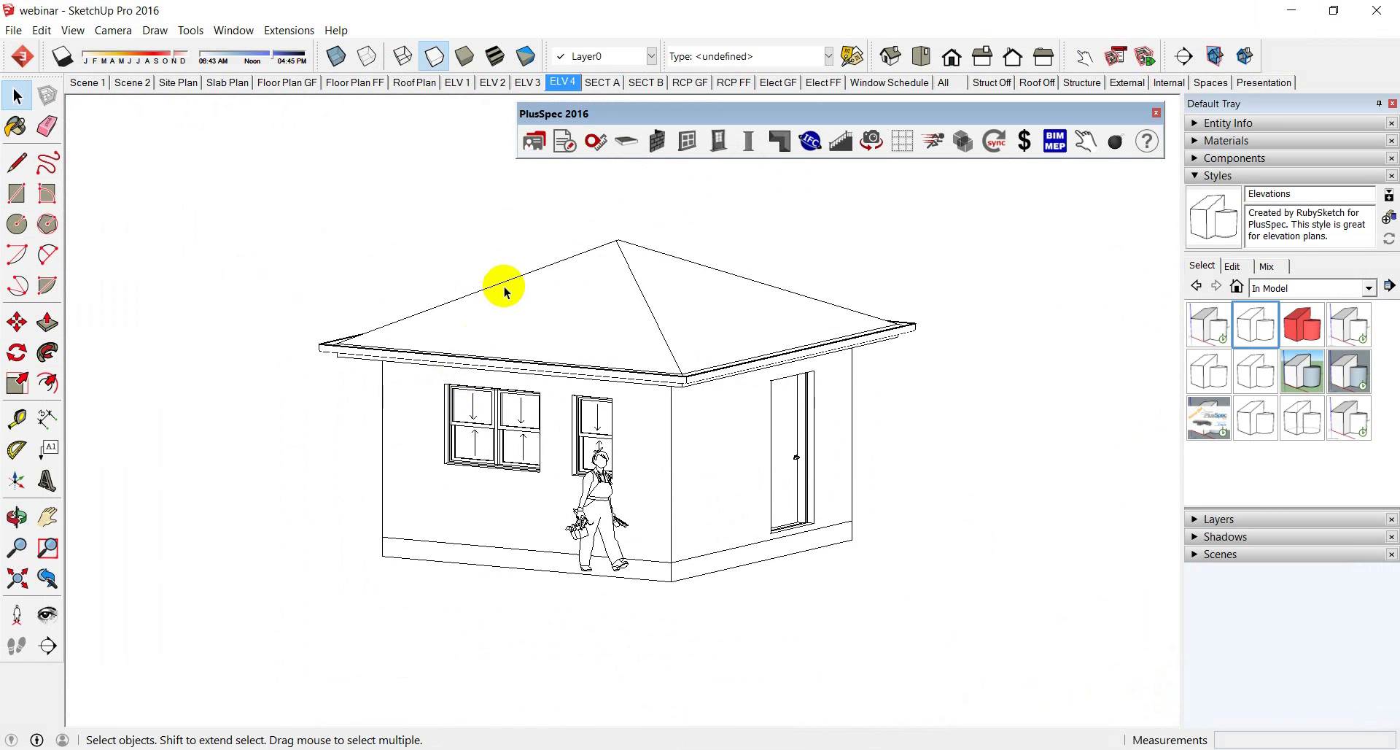
left_click(223, 82)
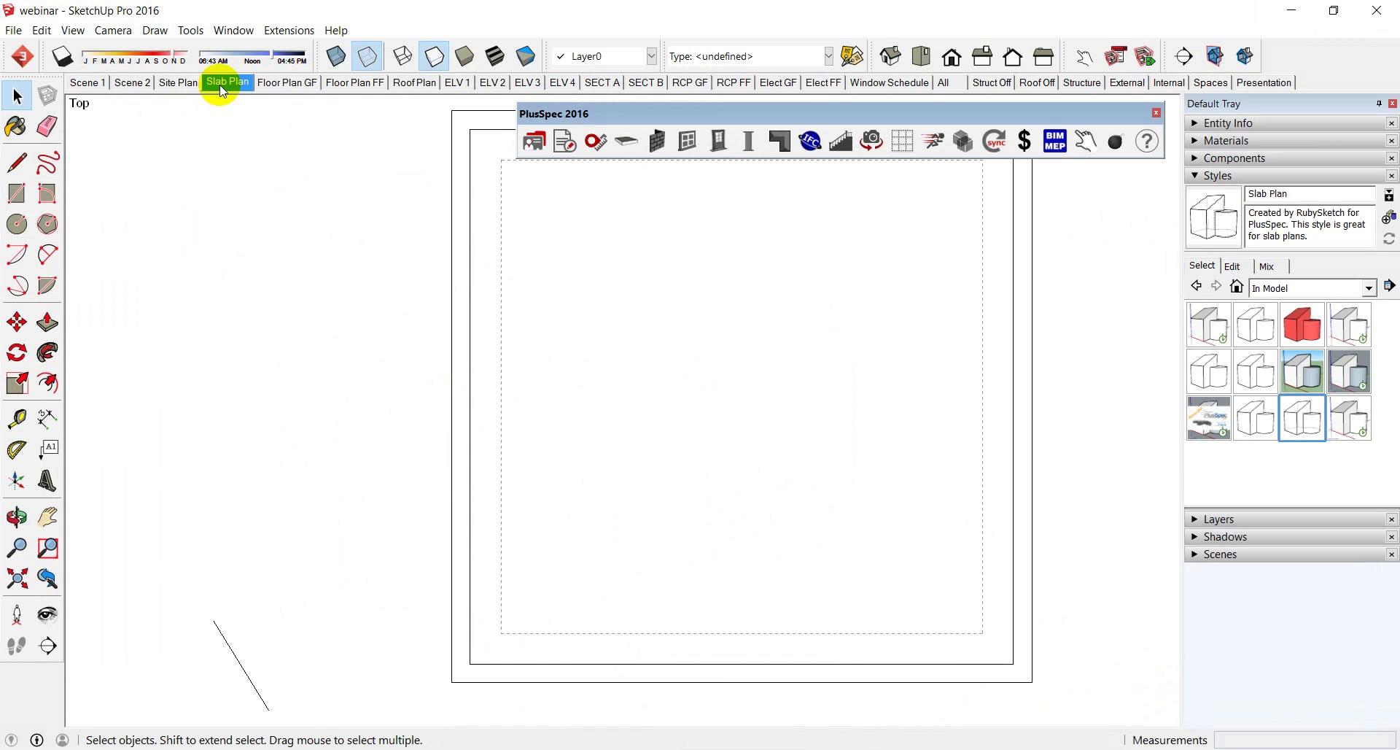
scroll(355, 369, "down", 1)
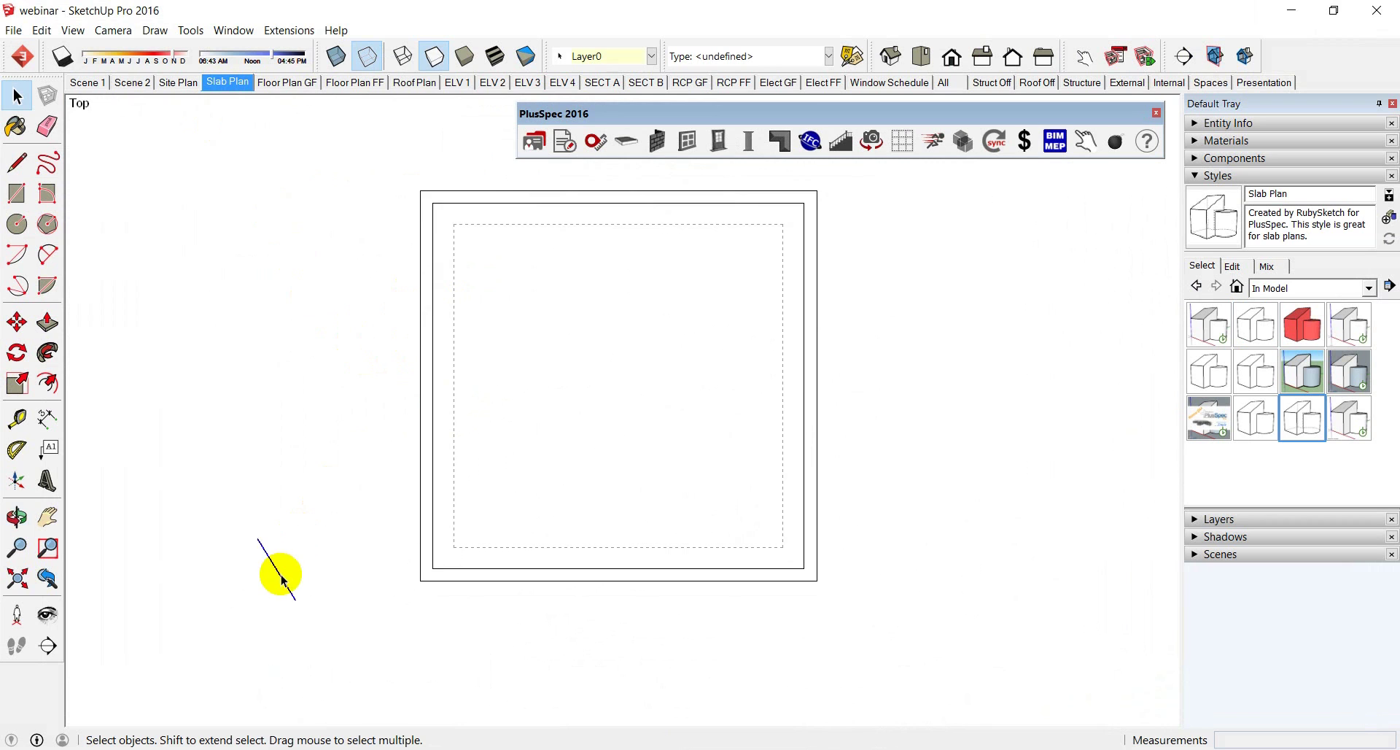
middle_click_drag(278, 572, 522, 290)
scroll(422, 303, "up", 5)
scroll(420, 336, "down", 3)
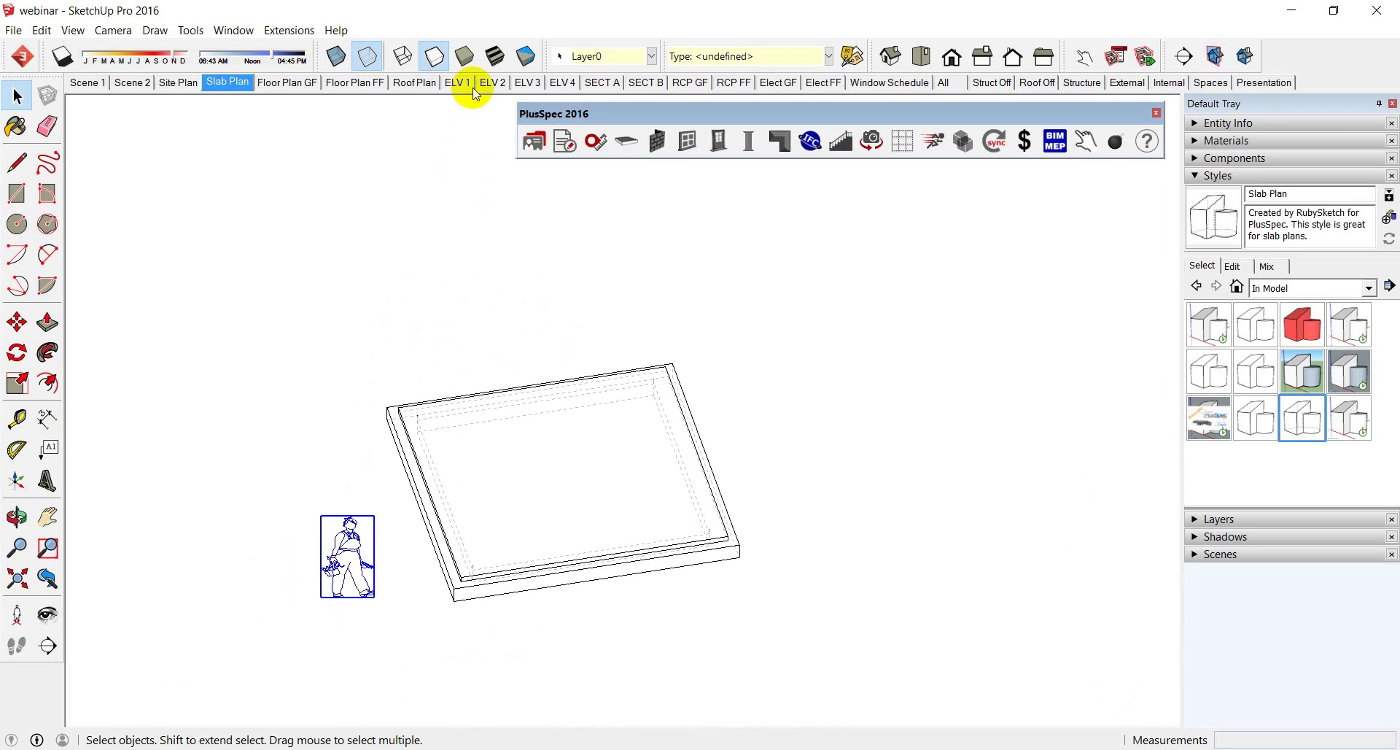
Step: Display the slab as shaded with textures, frame it closely, and select the whole slab group
left_click(495, 56)
scroll(532, 531, "up", 2)
middle_click_drag(532, 531, 475, 359)
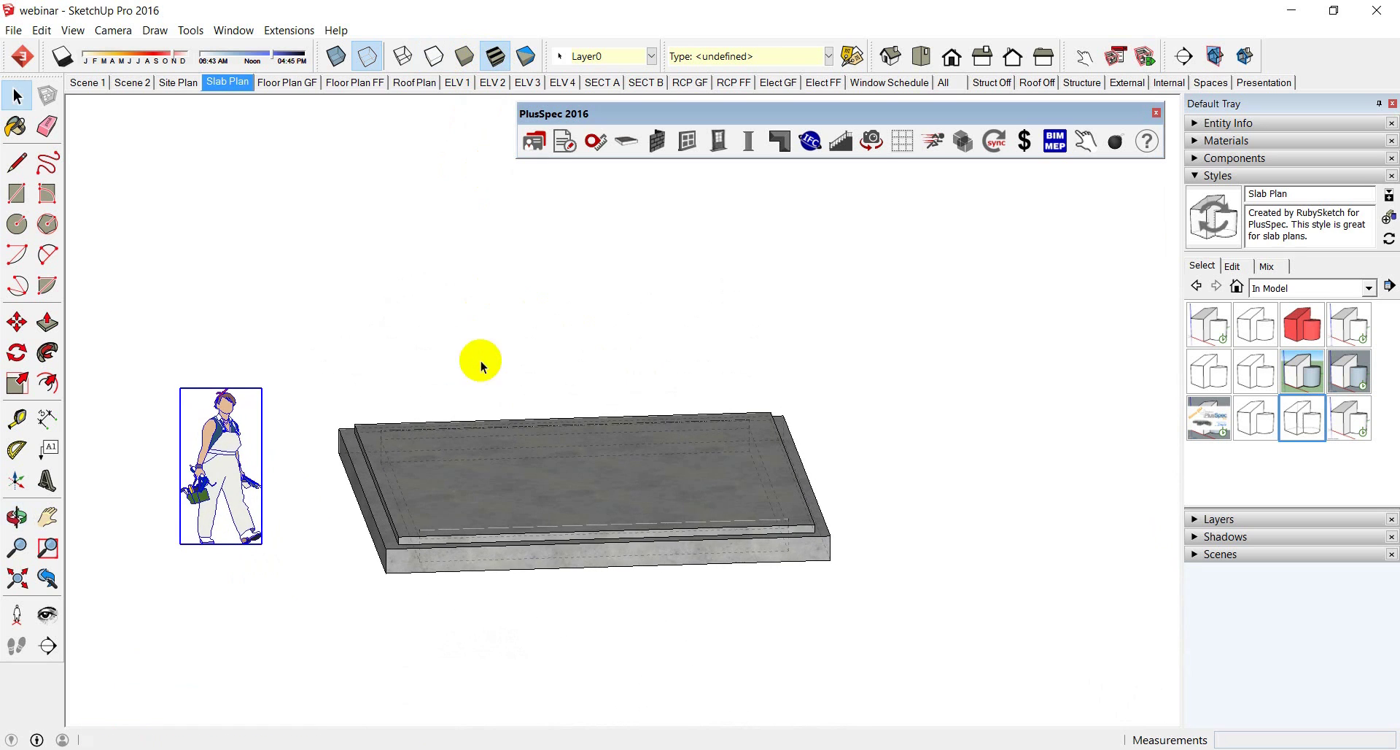
middle_click_drag(500, 525, 288, 565)
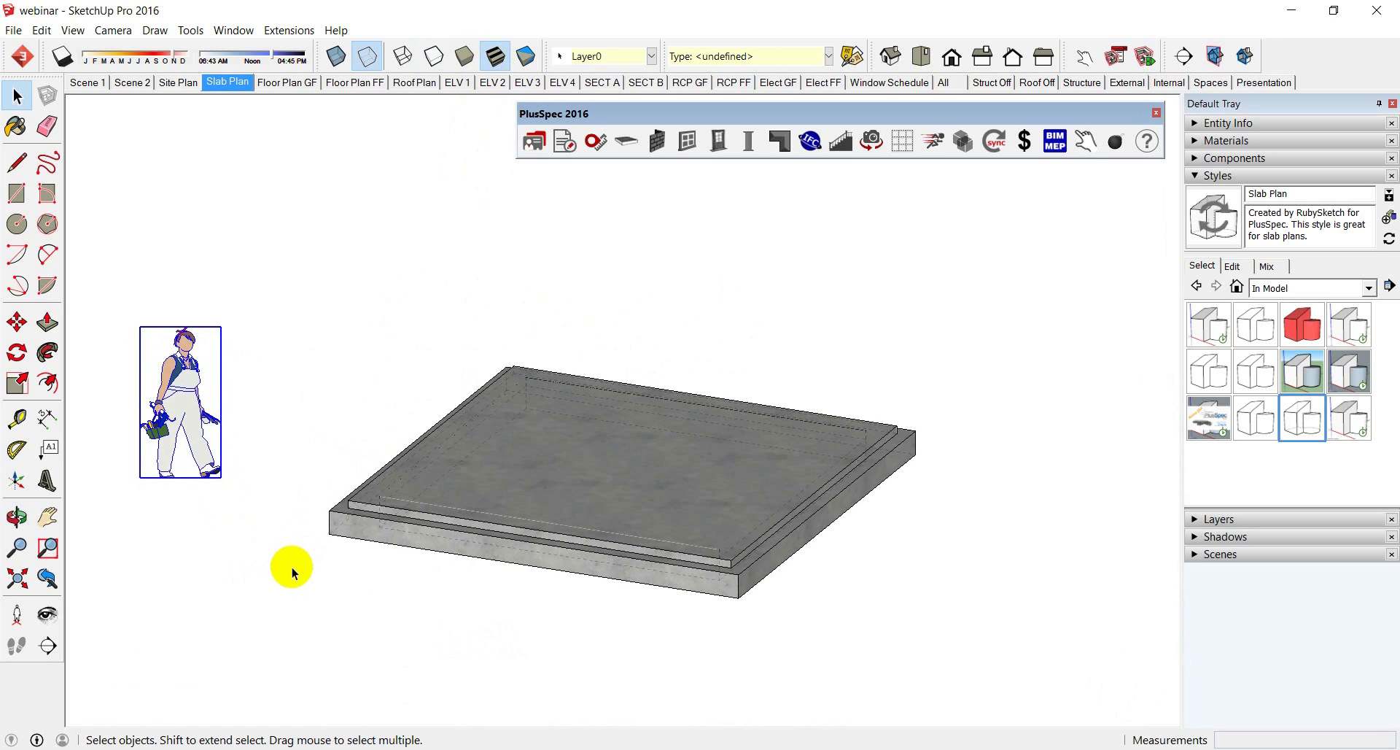
middle_click_drag(638, 510, 541, 583)
scroll(567, 565, "up", 3)
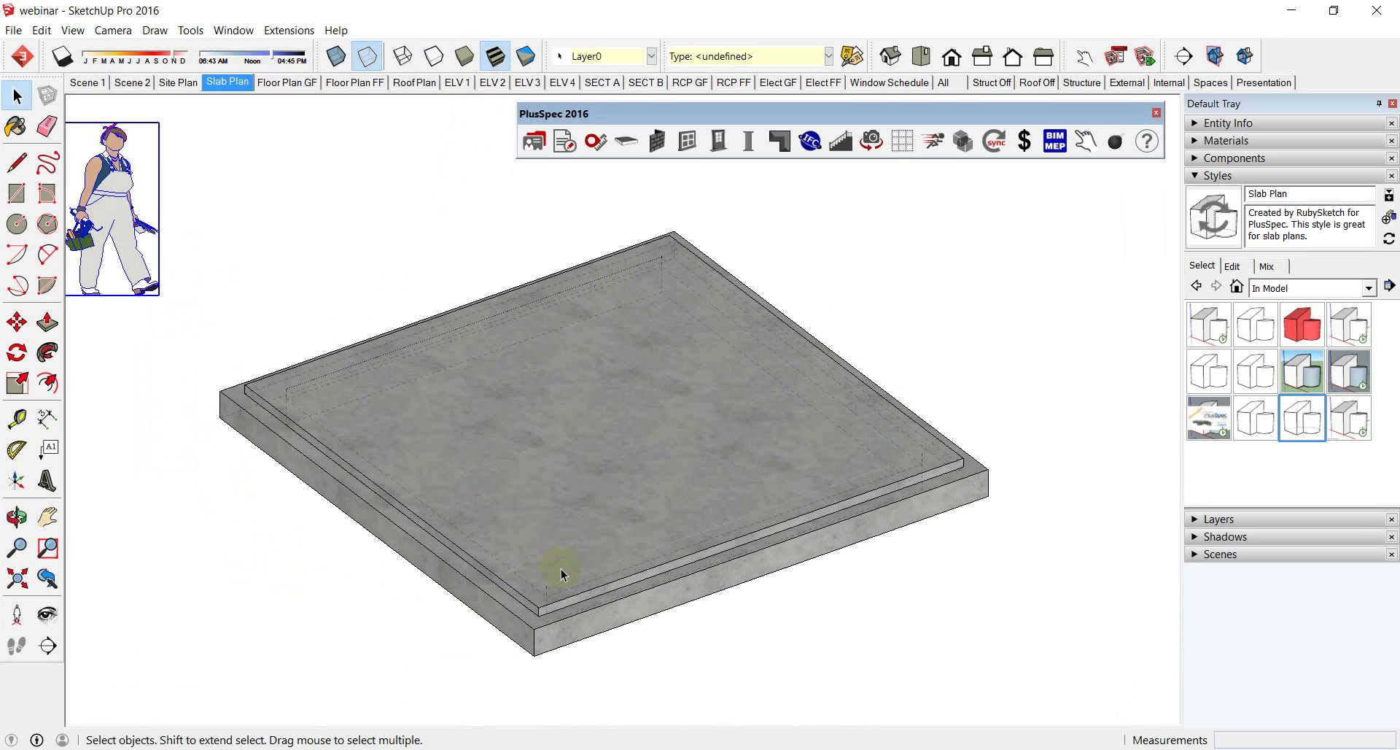
scroll(562, 568, "up", 2)
middle_click_drag(558, 574, 642, 492)
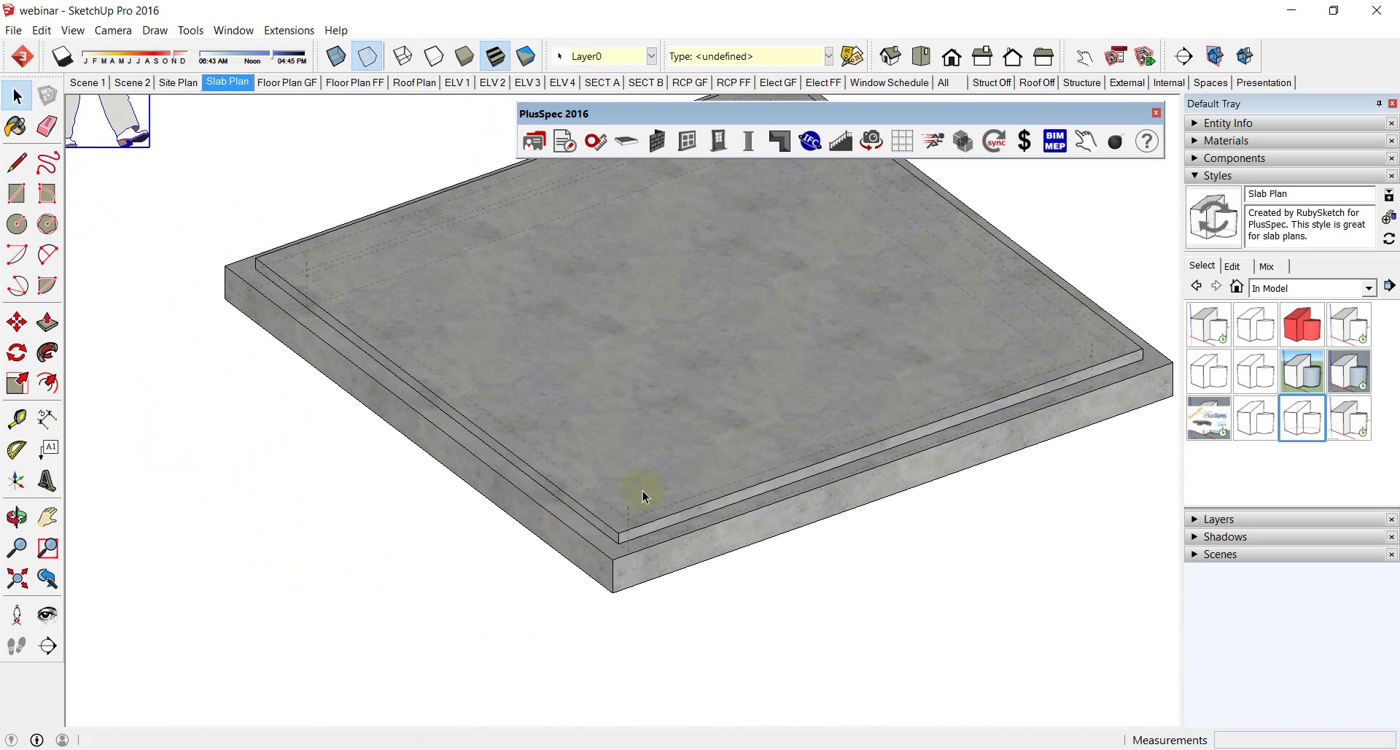
left_click(602, 526)
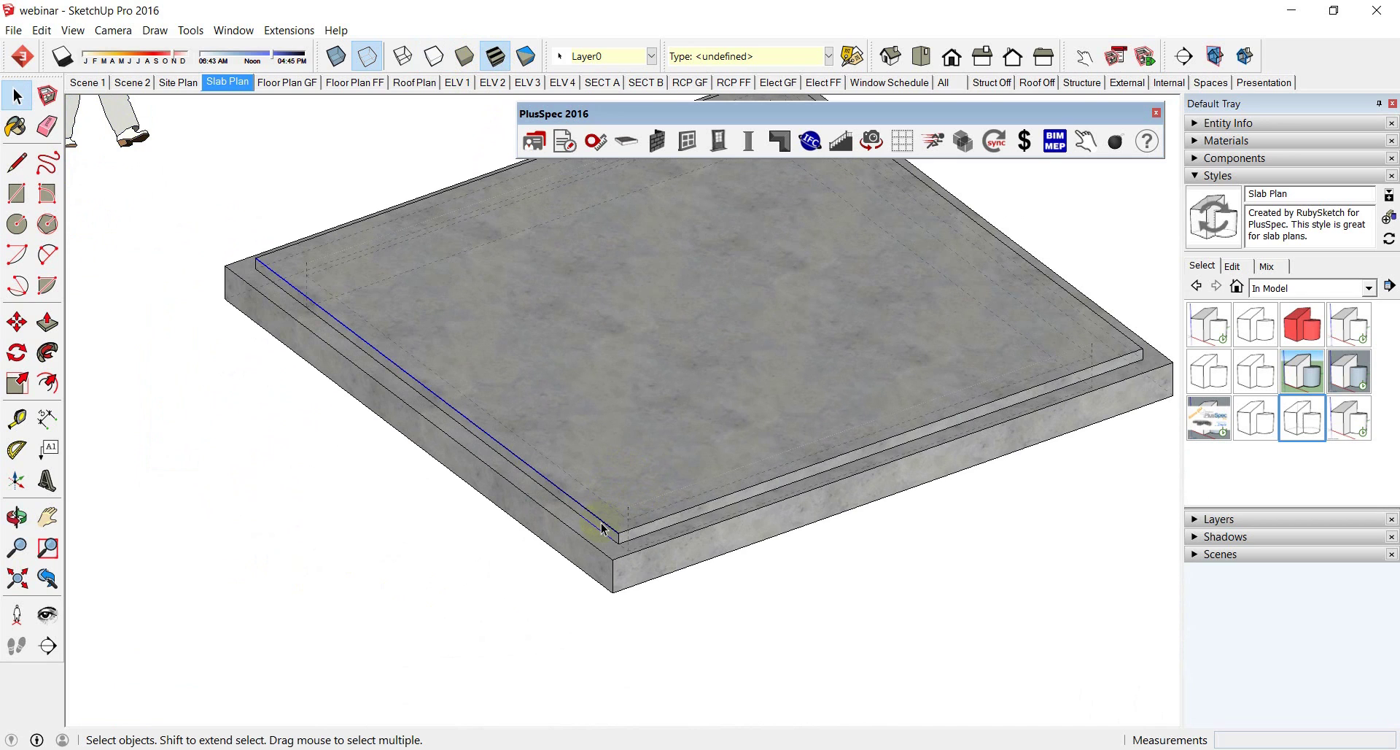
left_click(602, 543)
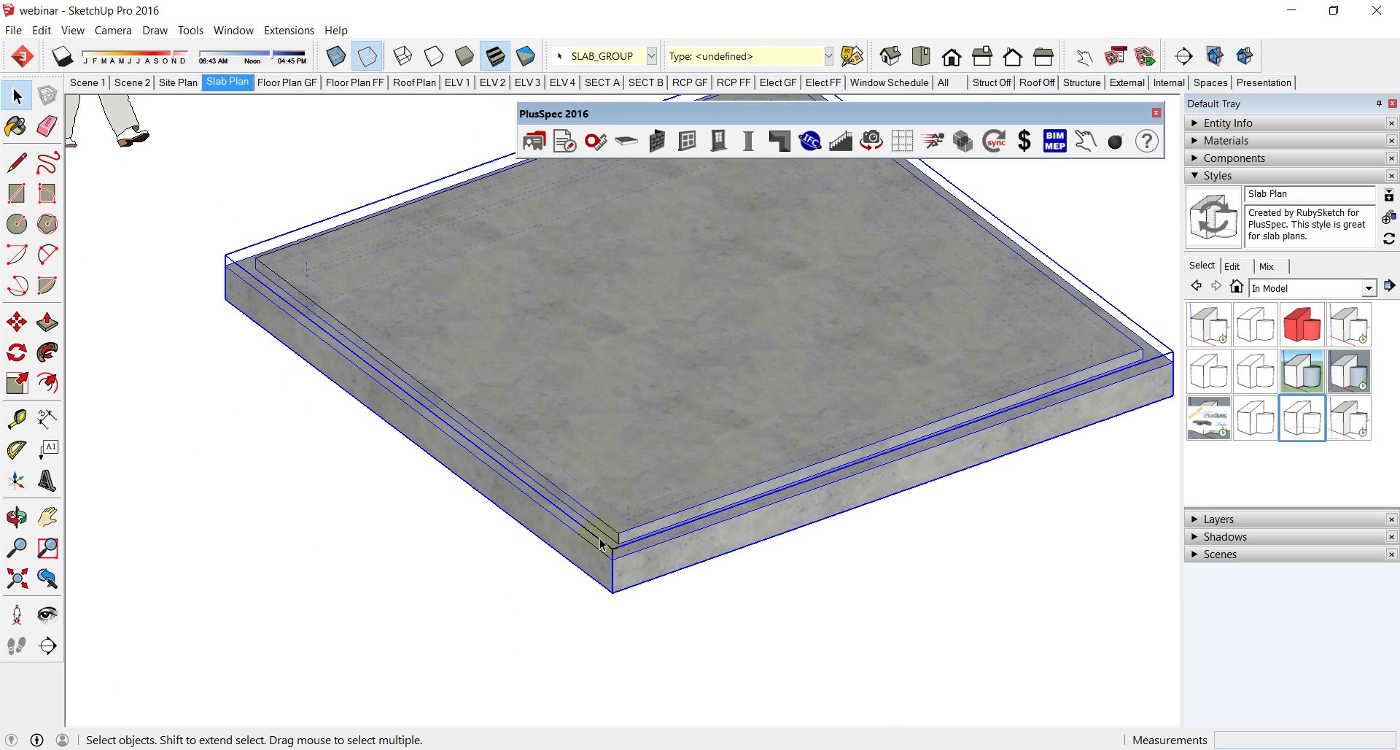
right_click(602, 543)
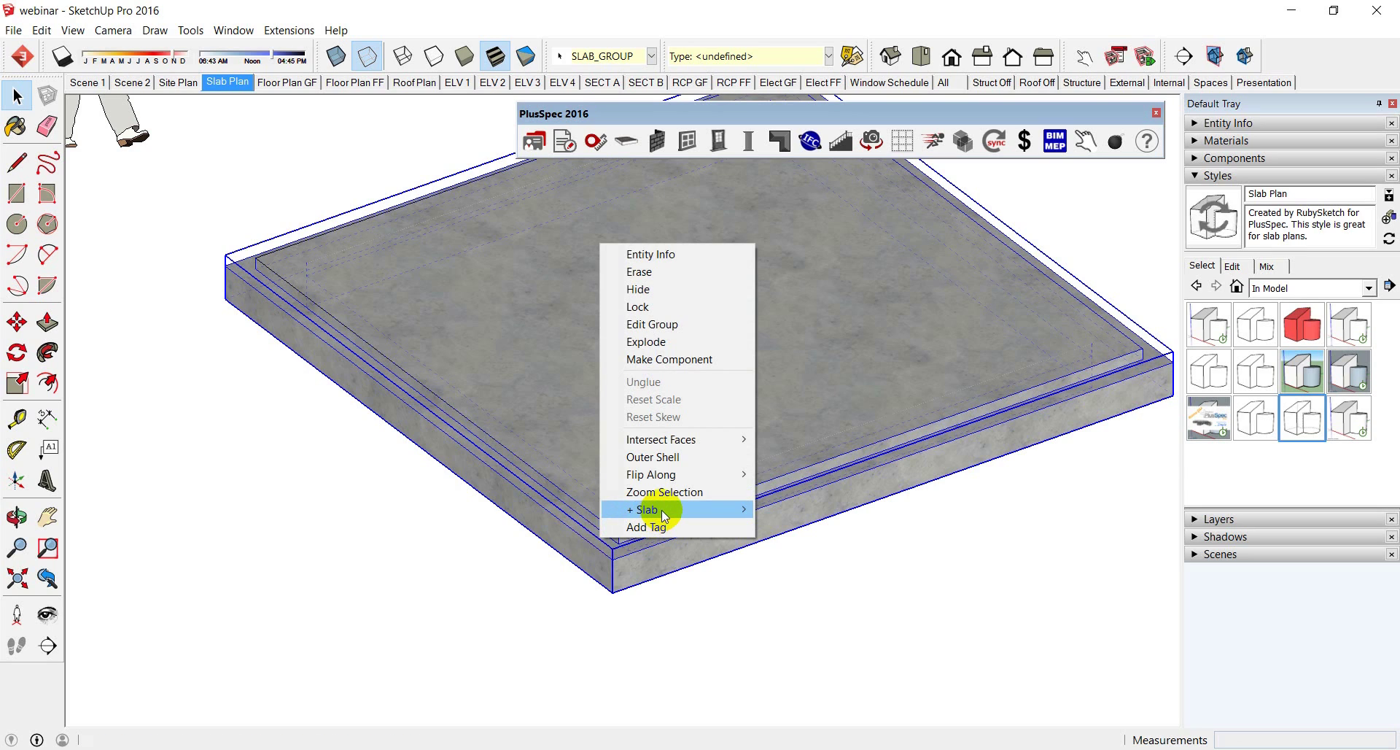
mouse_move(663, 510)
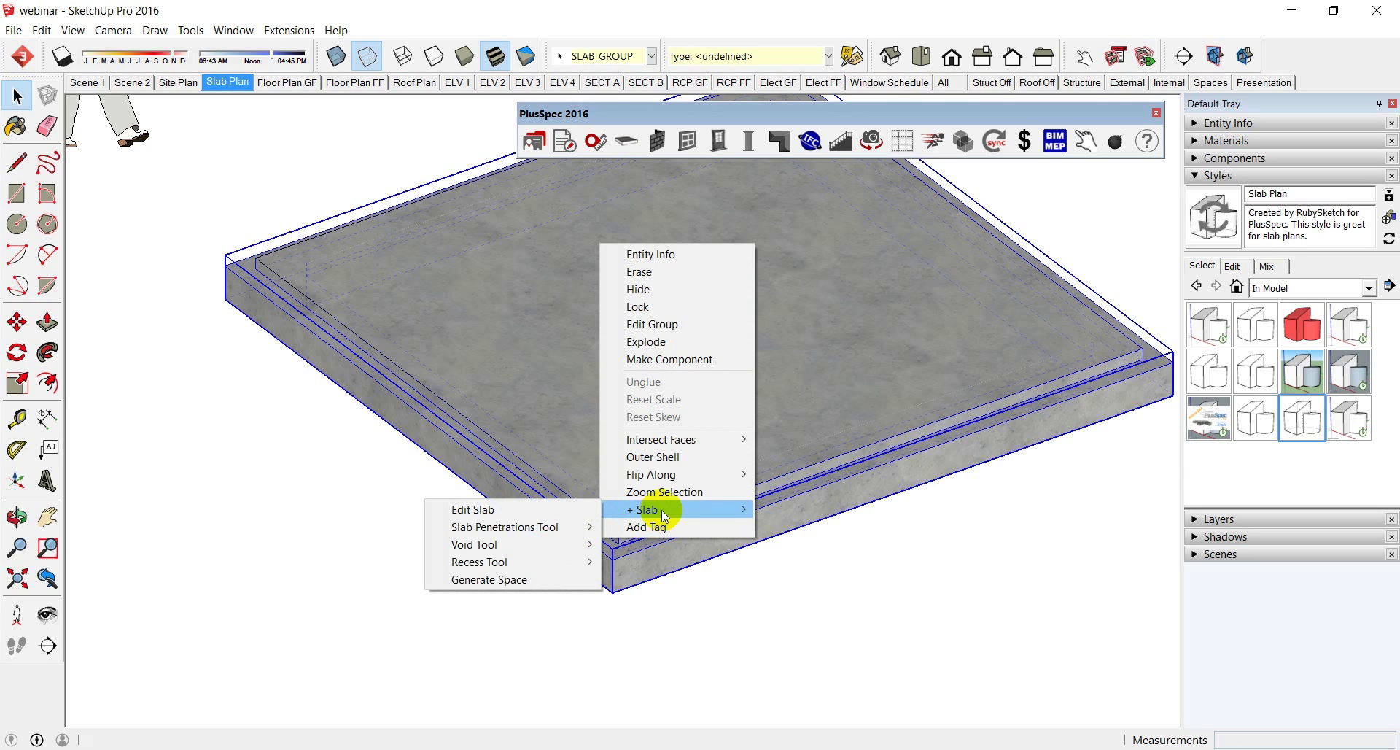
mouse_move(570, 527)
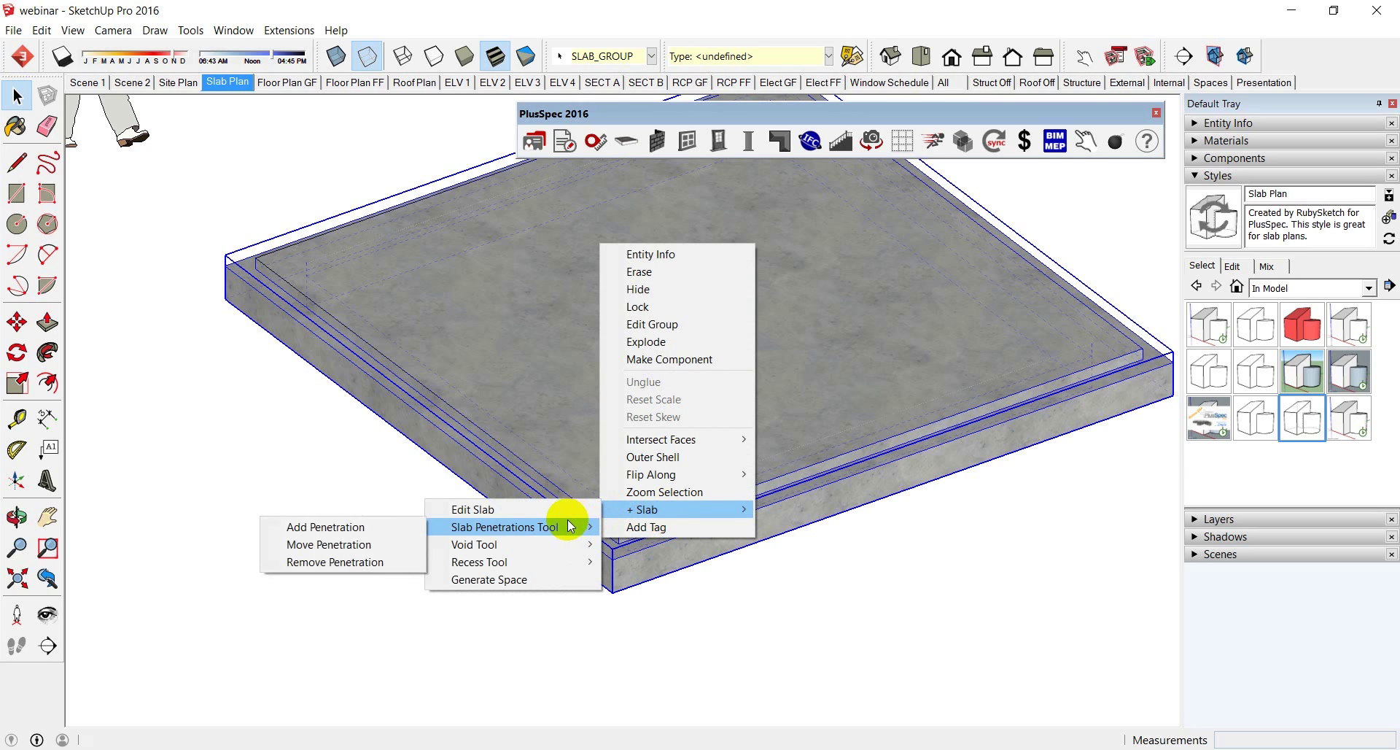
mouse_move(536, 545)
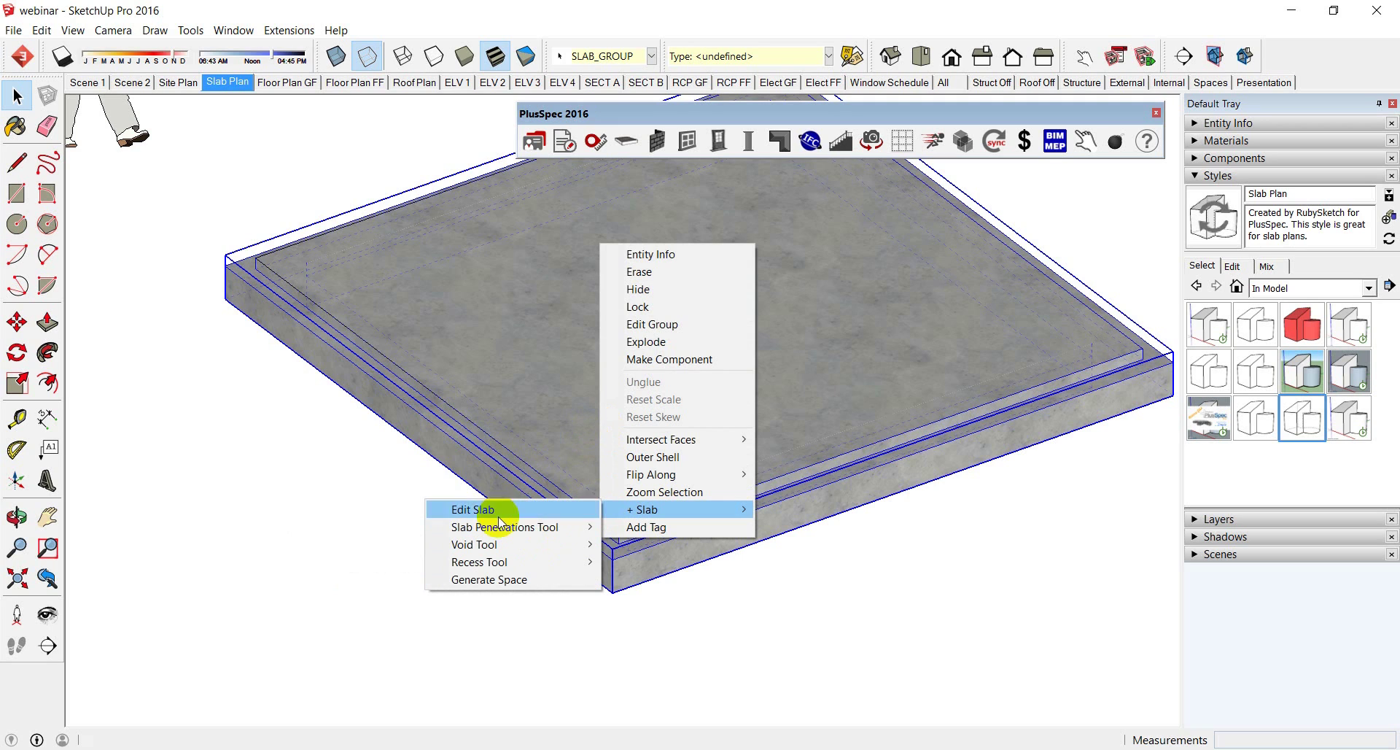
mouse_move(489, 552)
left_click(381, 551)
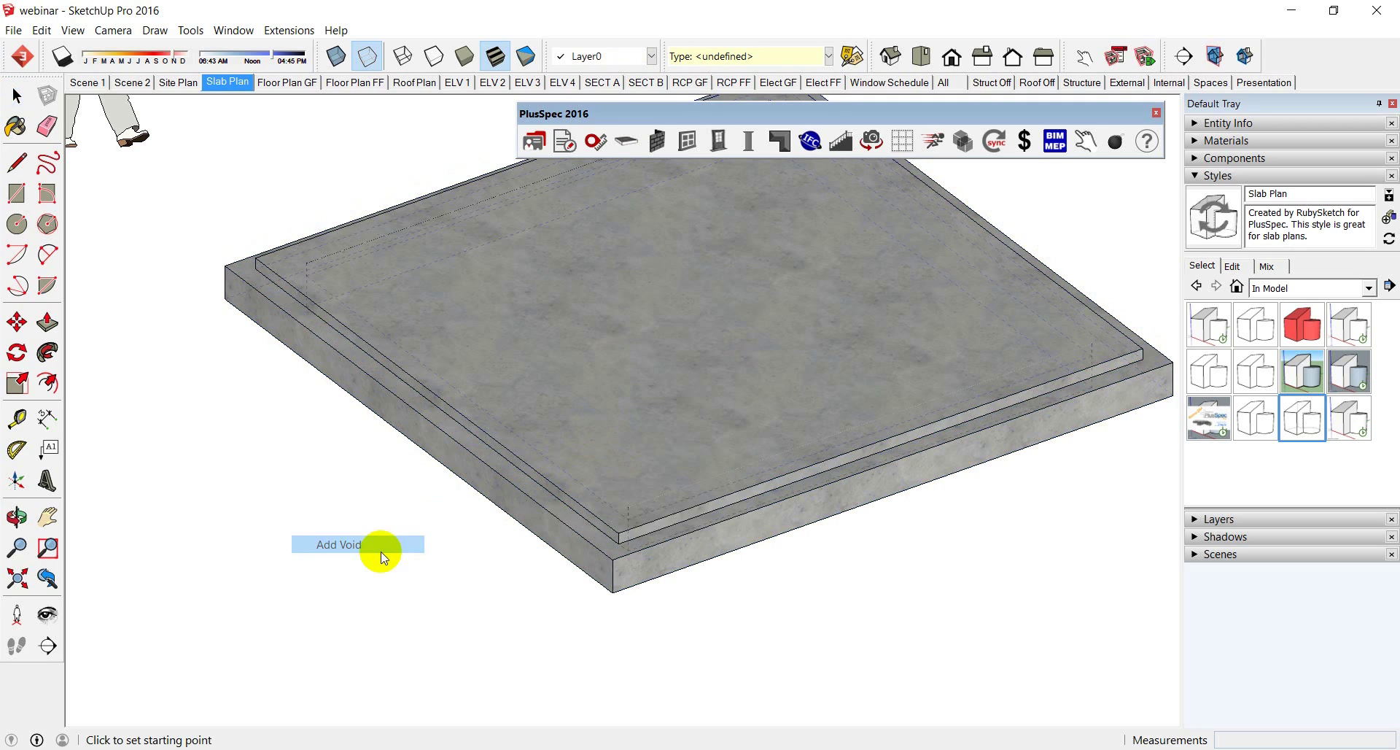
left_click(616, 418)
left_click(576, 395)
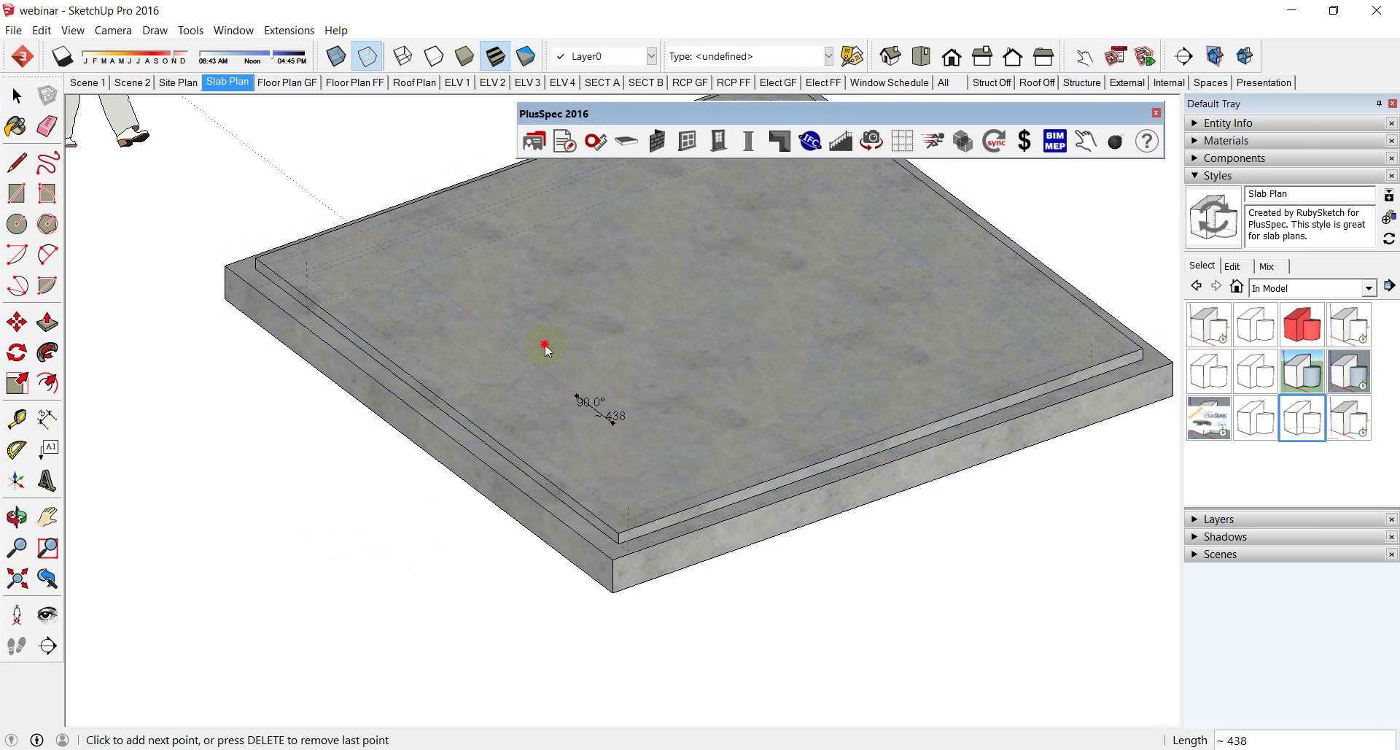
middle_click_drag(726, 327, 675, 414)
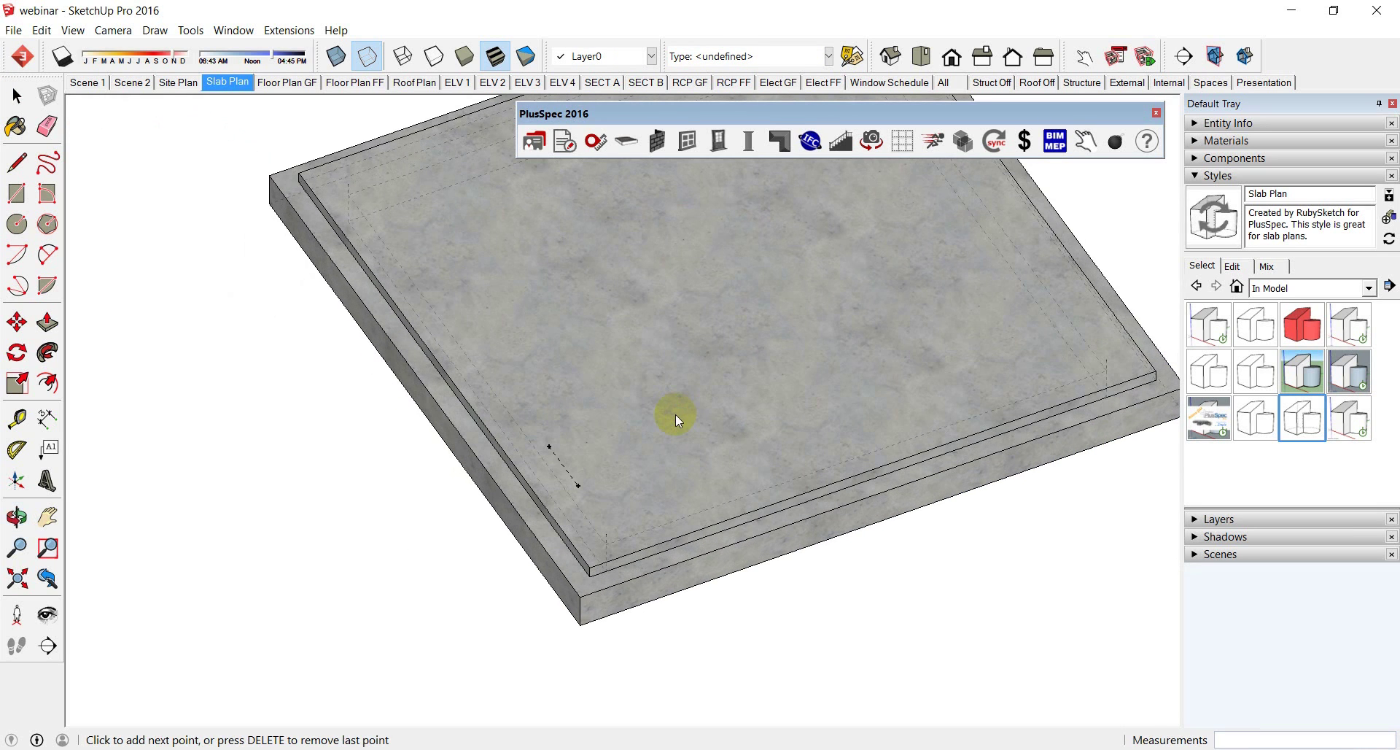
scroll(671, 426, "down", 1)
Step: Abandon the unfinished void outline, switch on X-ray, and select the slab
key("space")
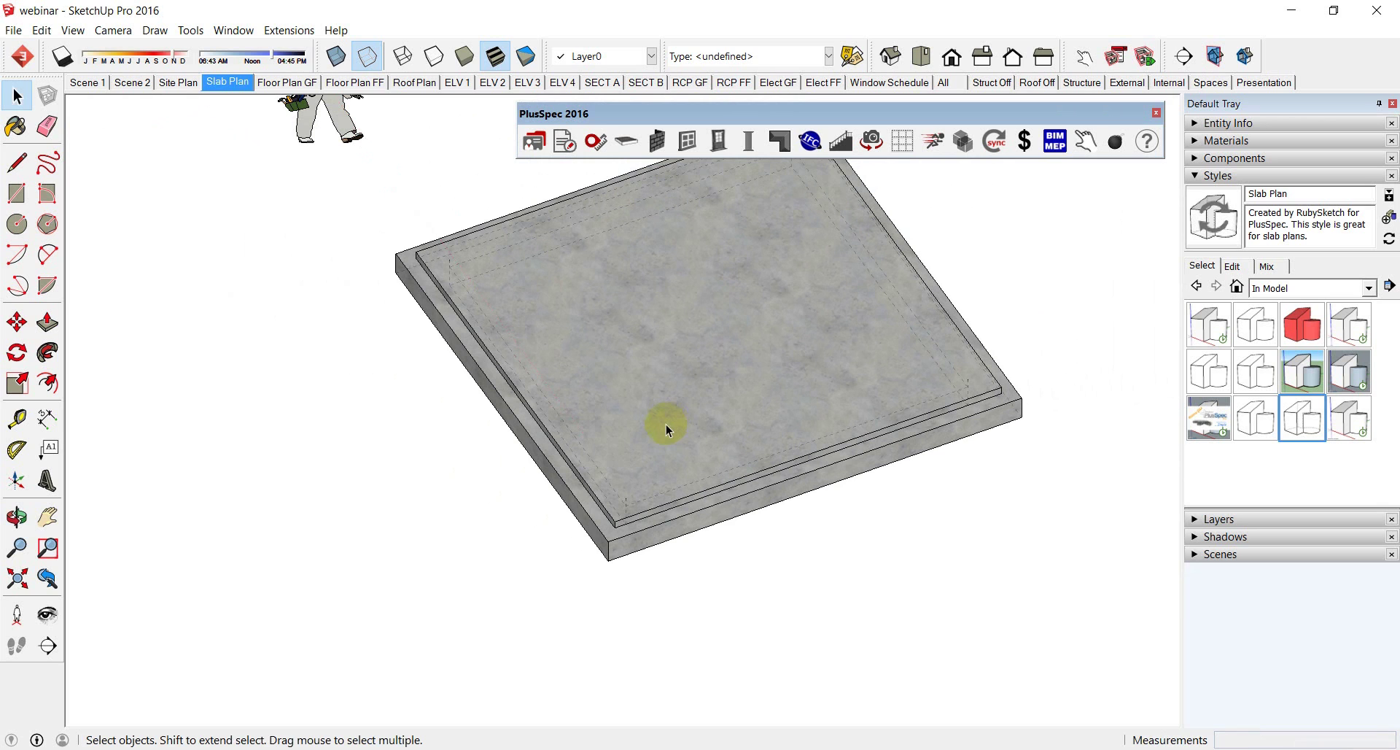
left_click(337, 56)
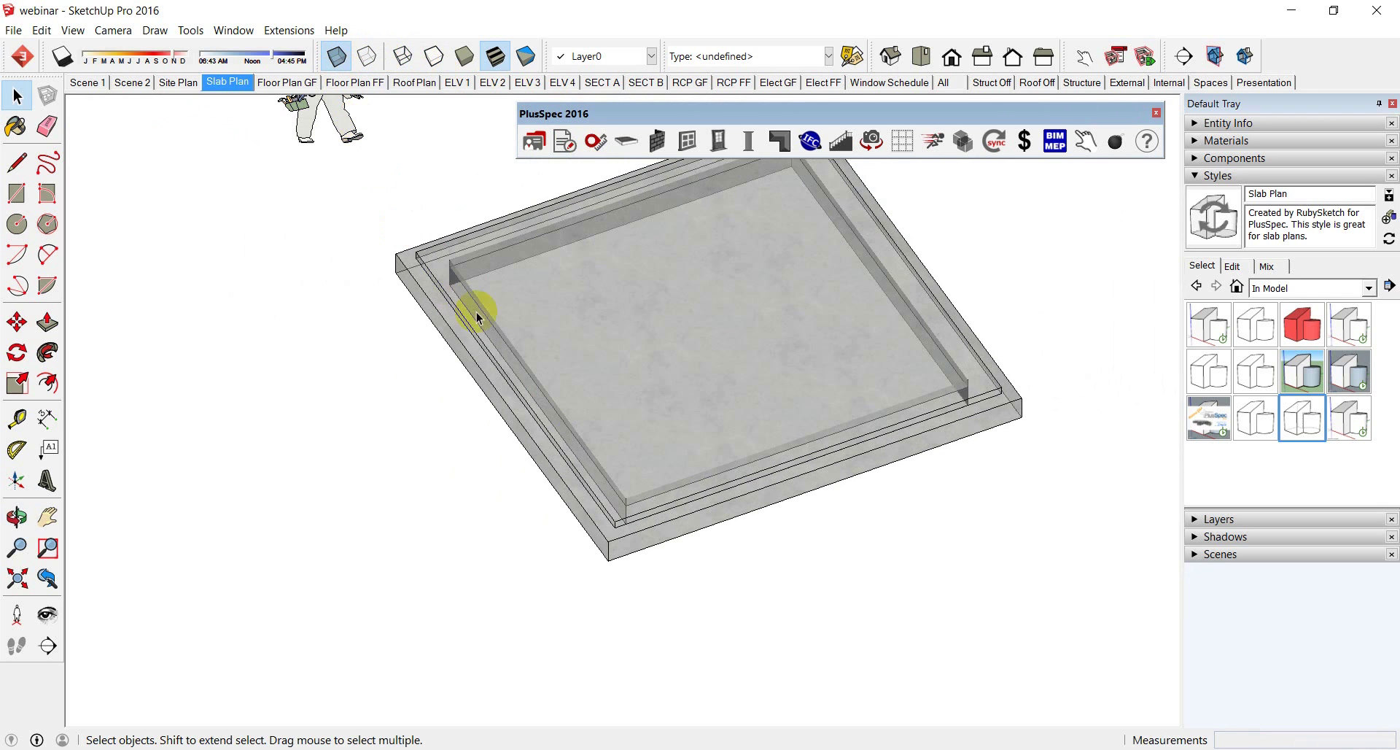
middle_click_drag(473, 308, 552, 337)
left_click(558, 348)
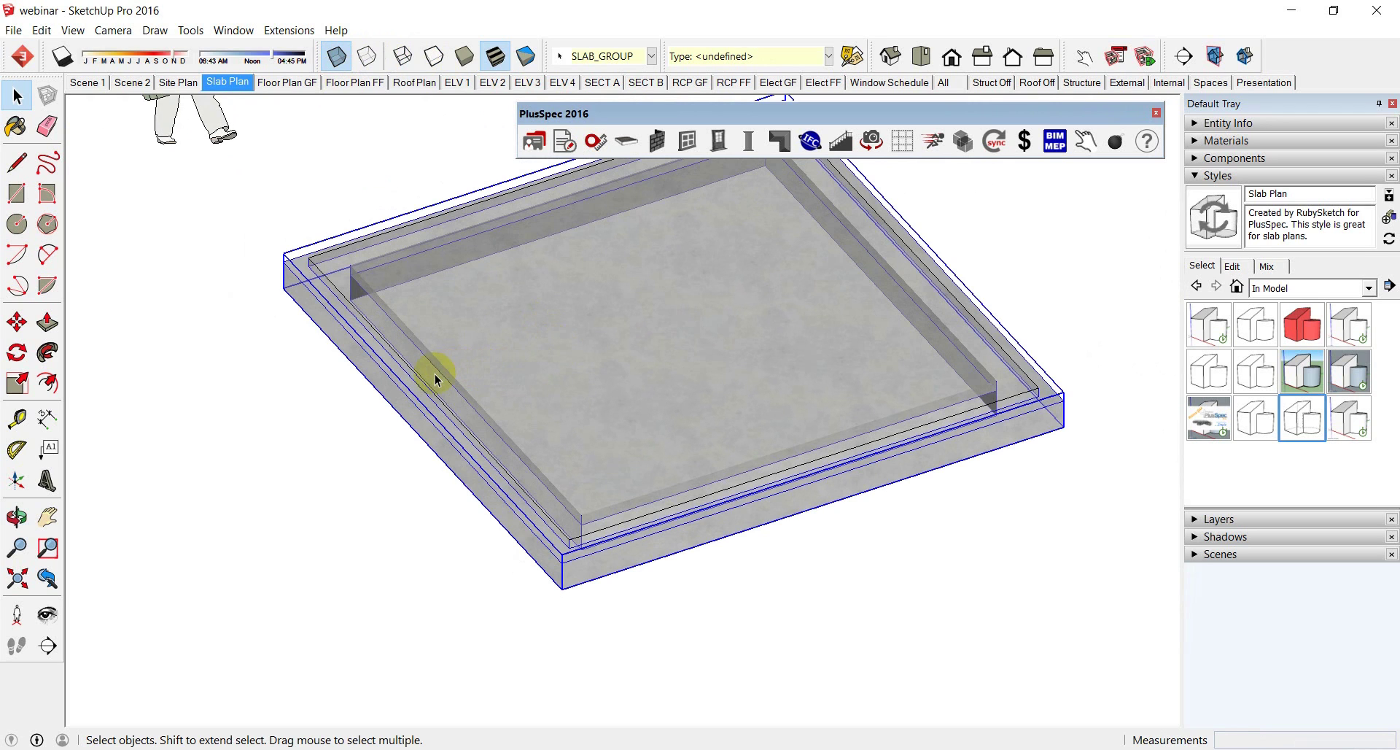
Step: Add a notched void near the slab centre with sides of 1011, 1531 and 1341 mm
right_click(554, 377)
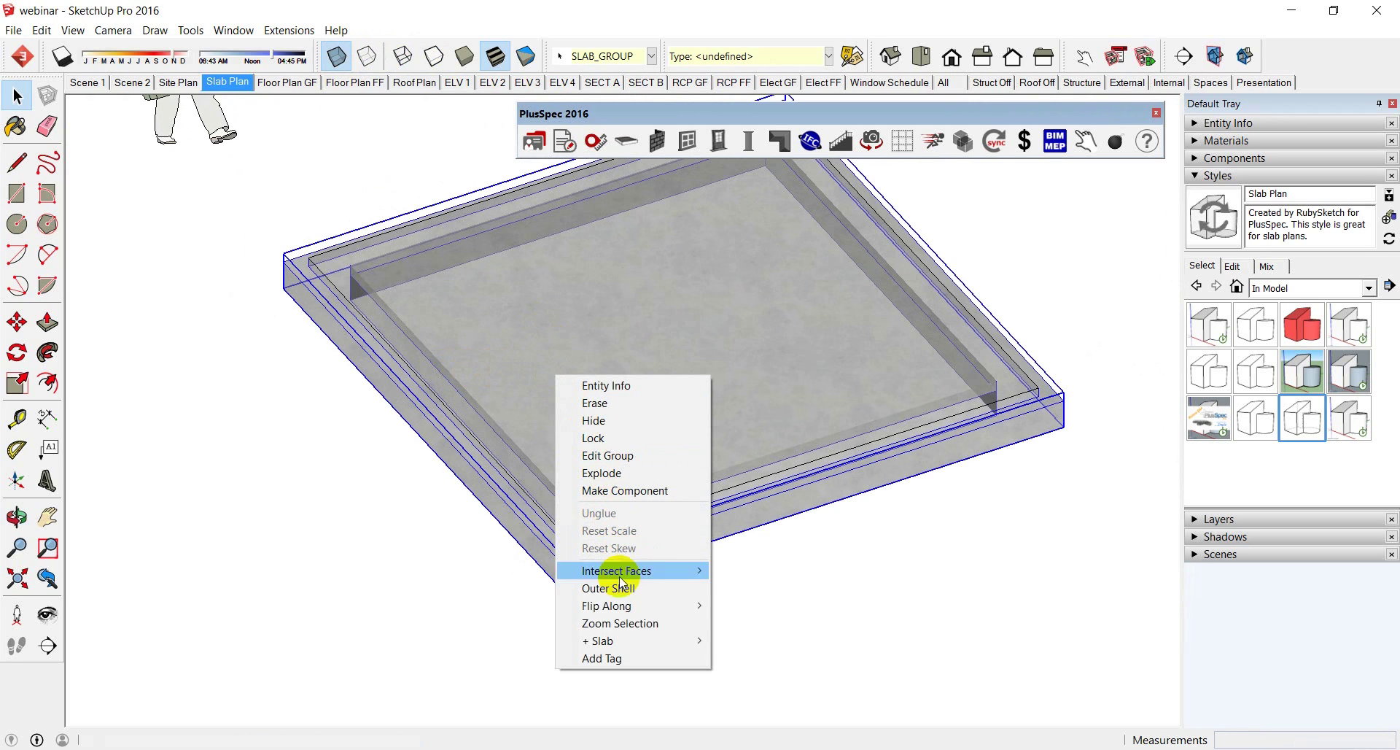
mouse_move(624, 641)
mouse_move(503, 676)
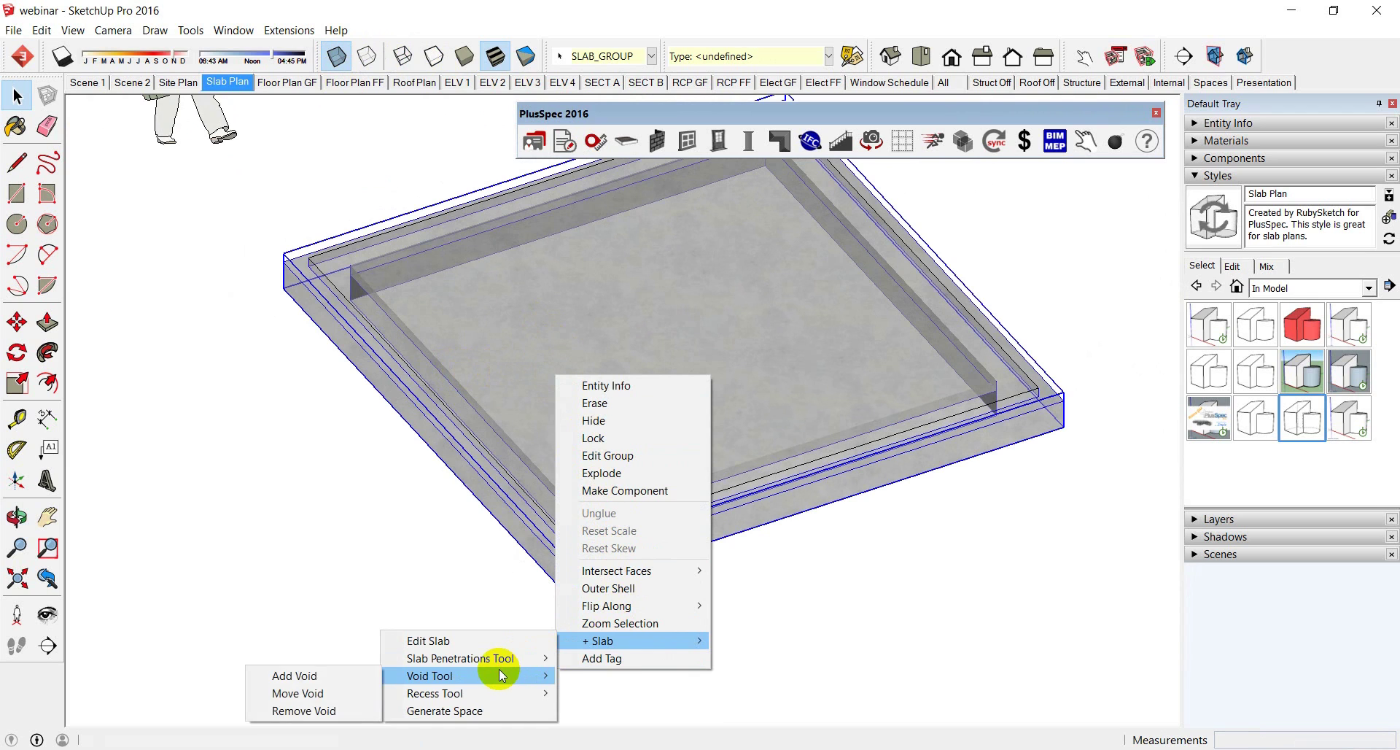
left_click(347, 675)
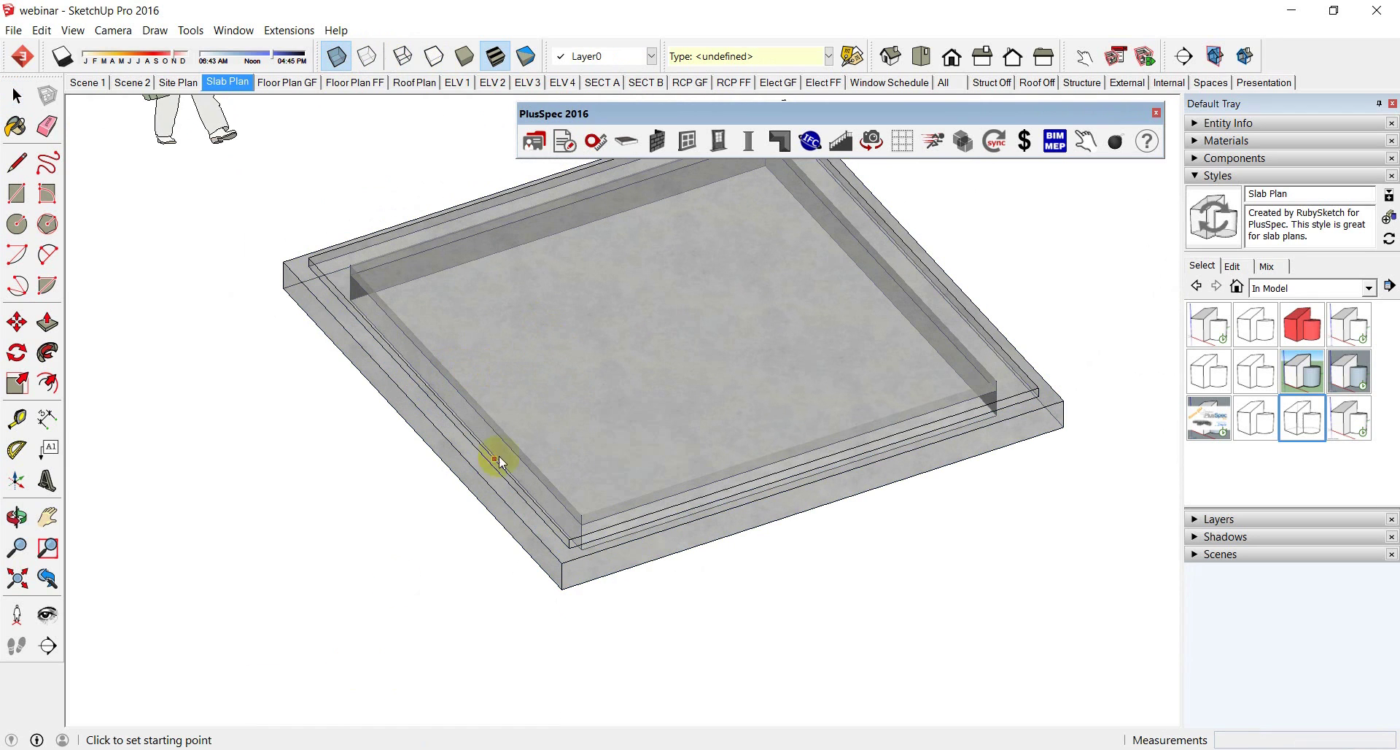
left_click(623, 429)
left_click(543, 343)
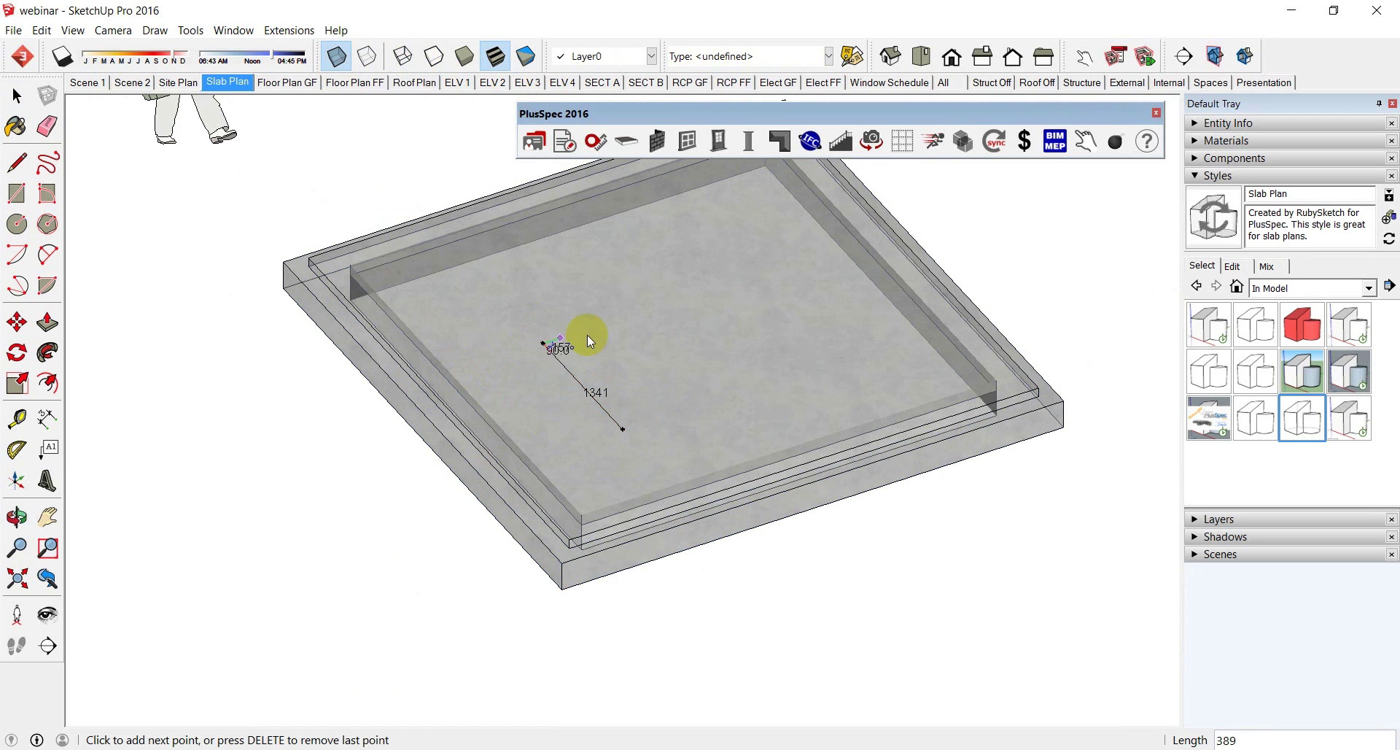
left_click(638, 296)
left_click(755, 383)
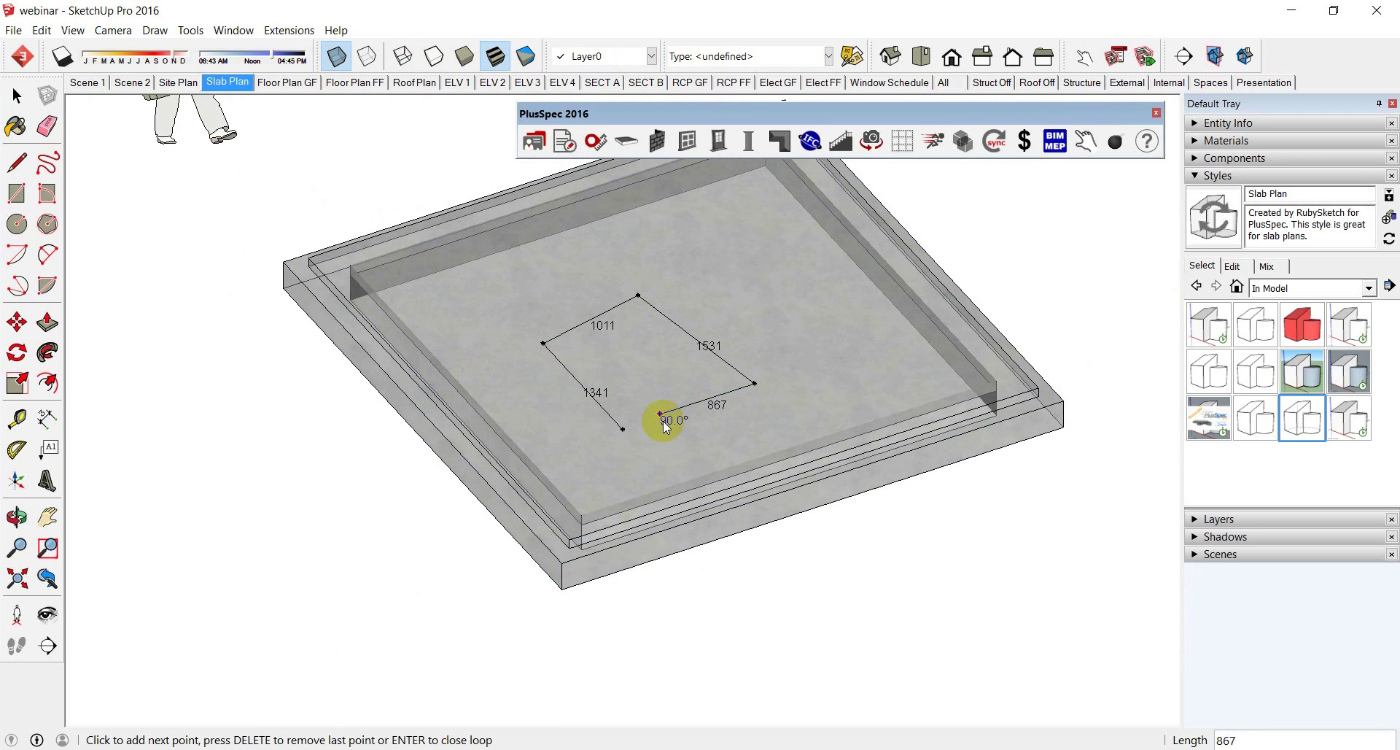
left_click(659, 454)
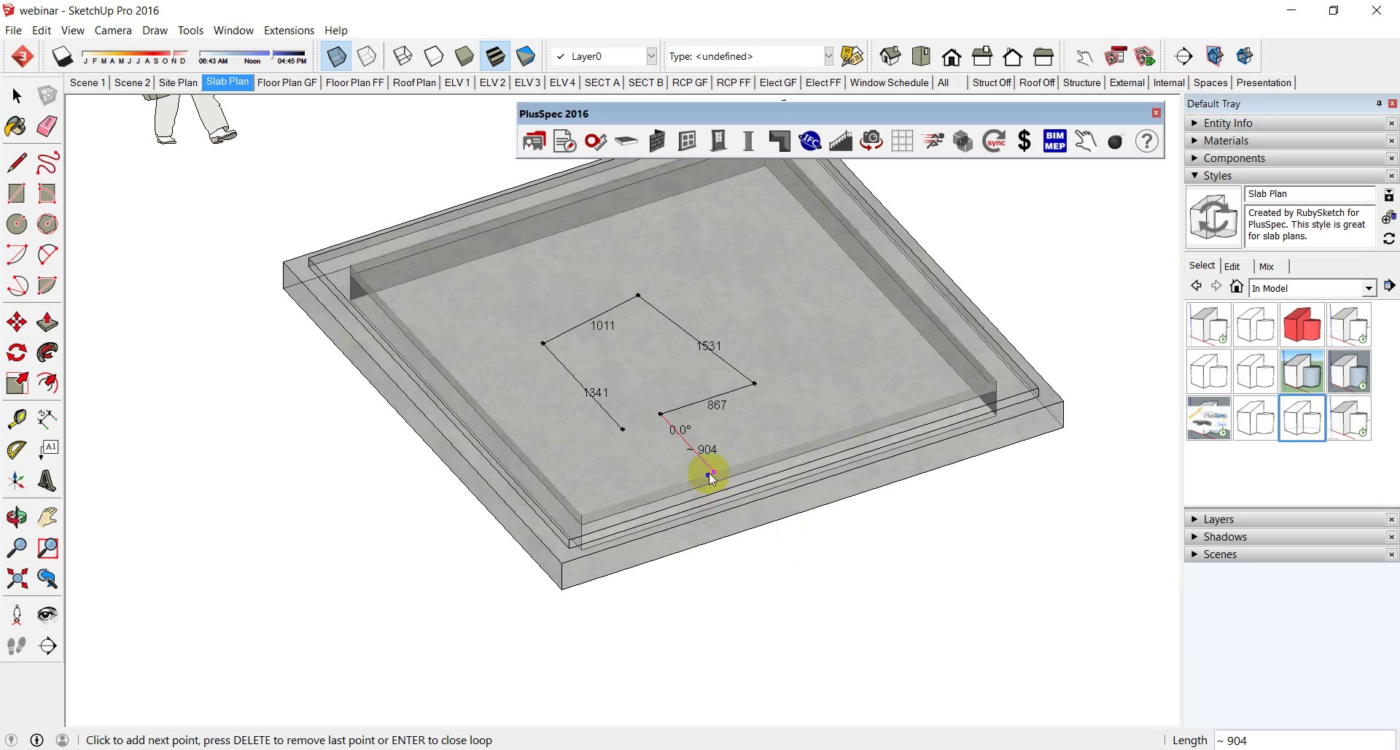
type("171")
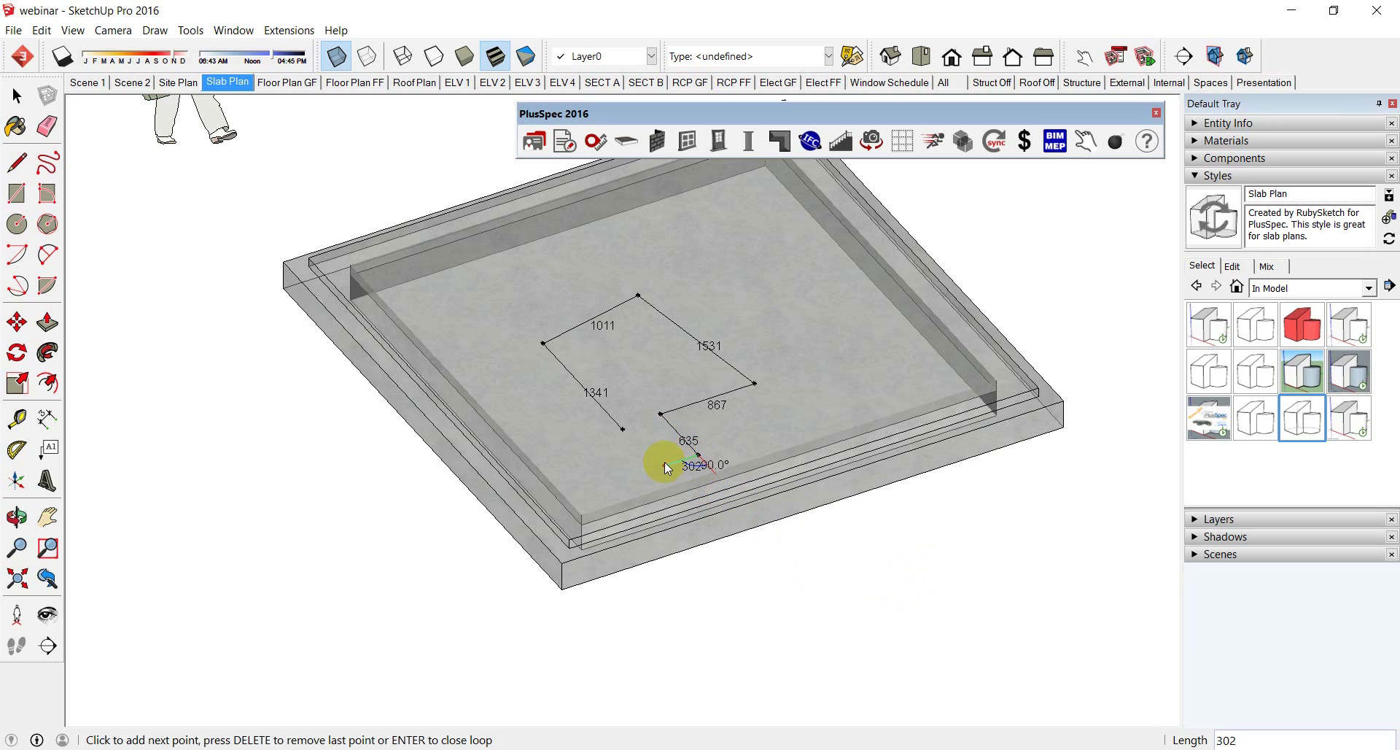
left_click(665, 464)
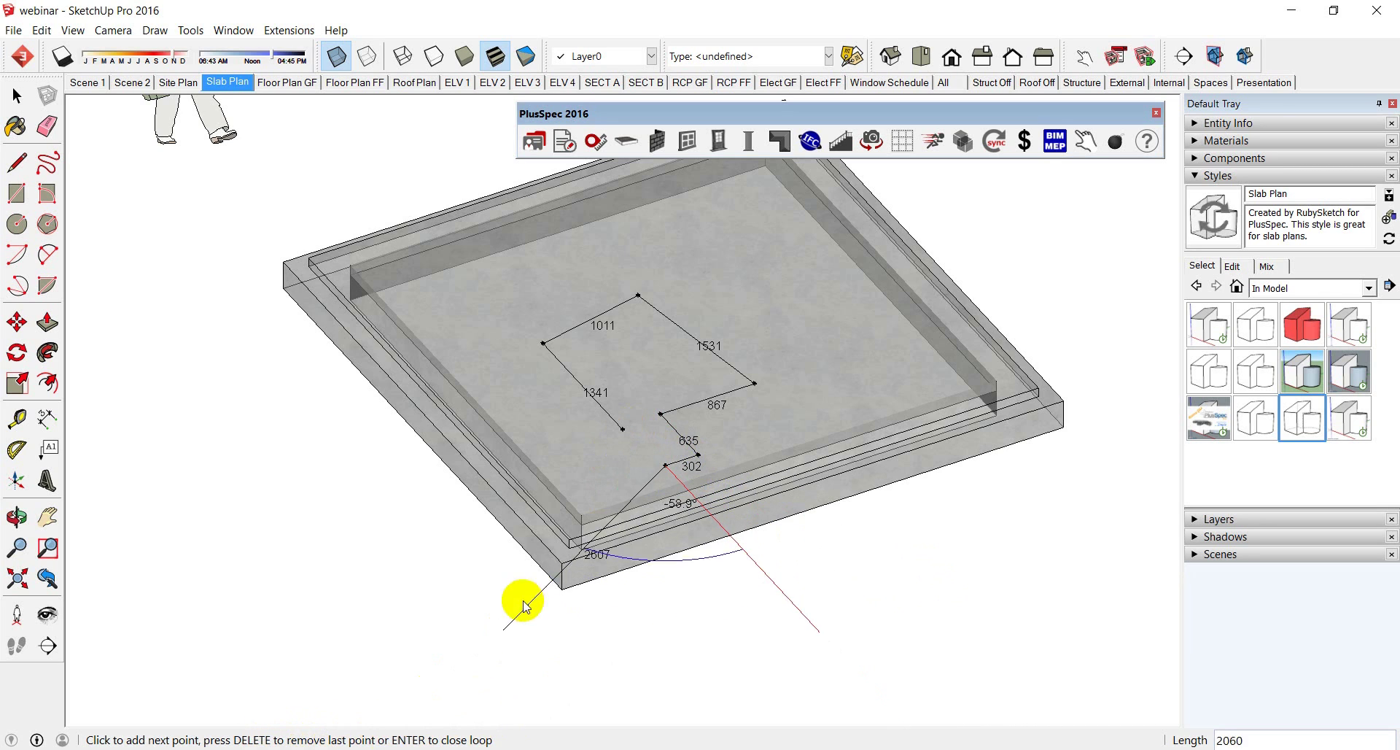
left_click(610, 442)
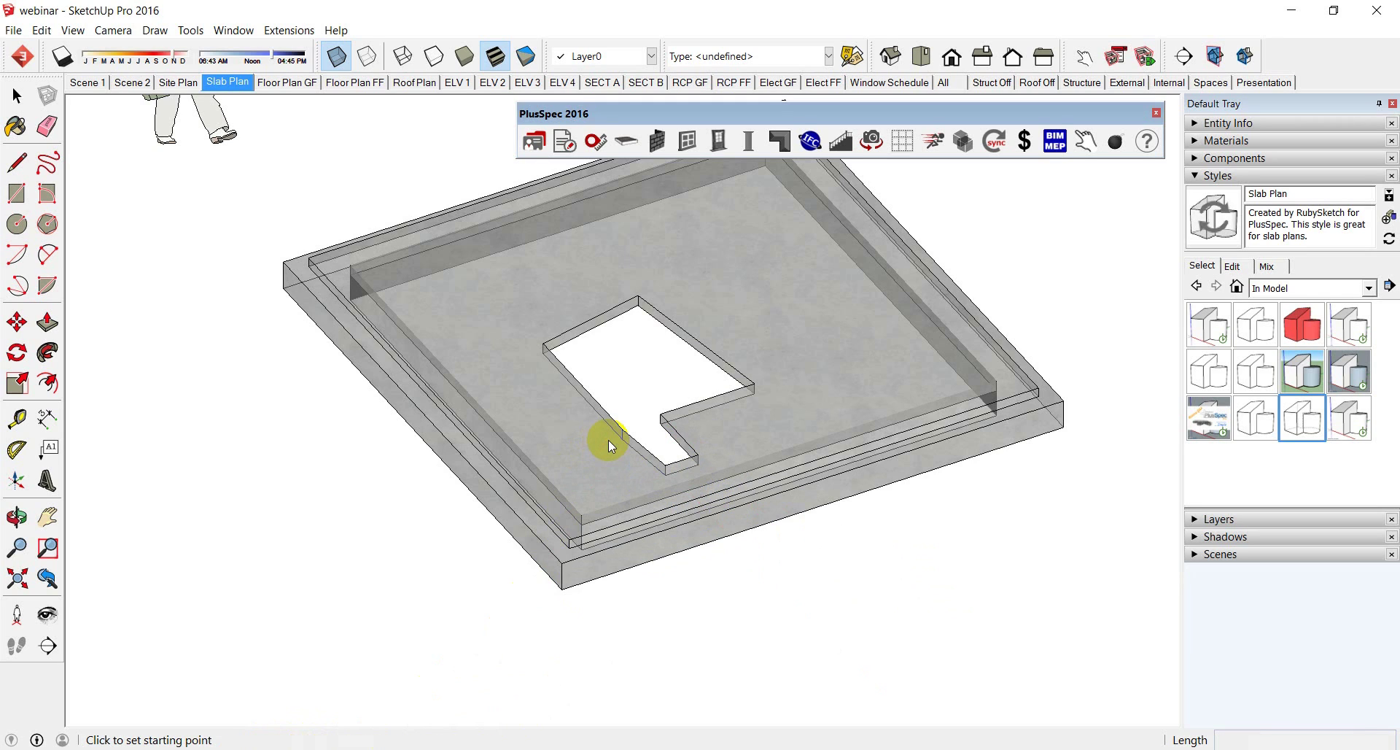
key("space")
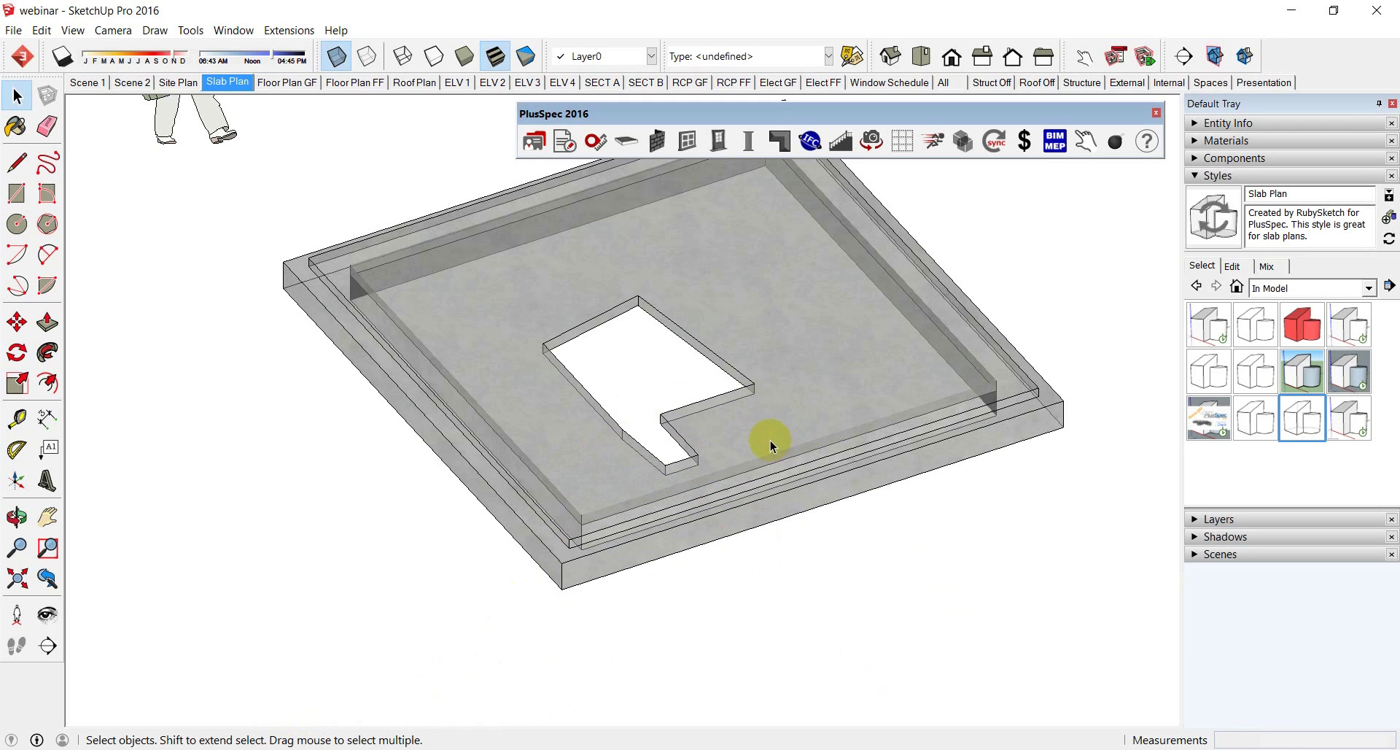
Step: Move the slab's void 600 toward the upper-right with Move Void, then turn X-ray off
left_click(756, 361)
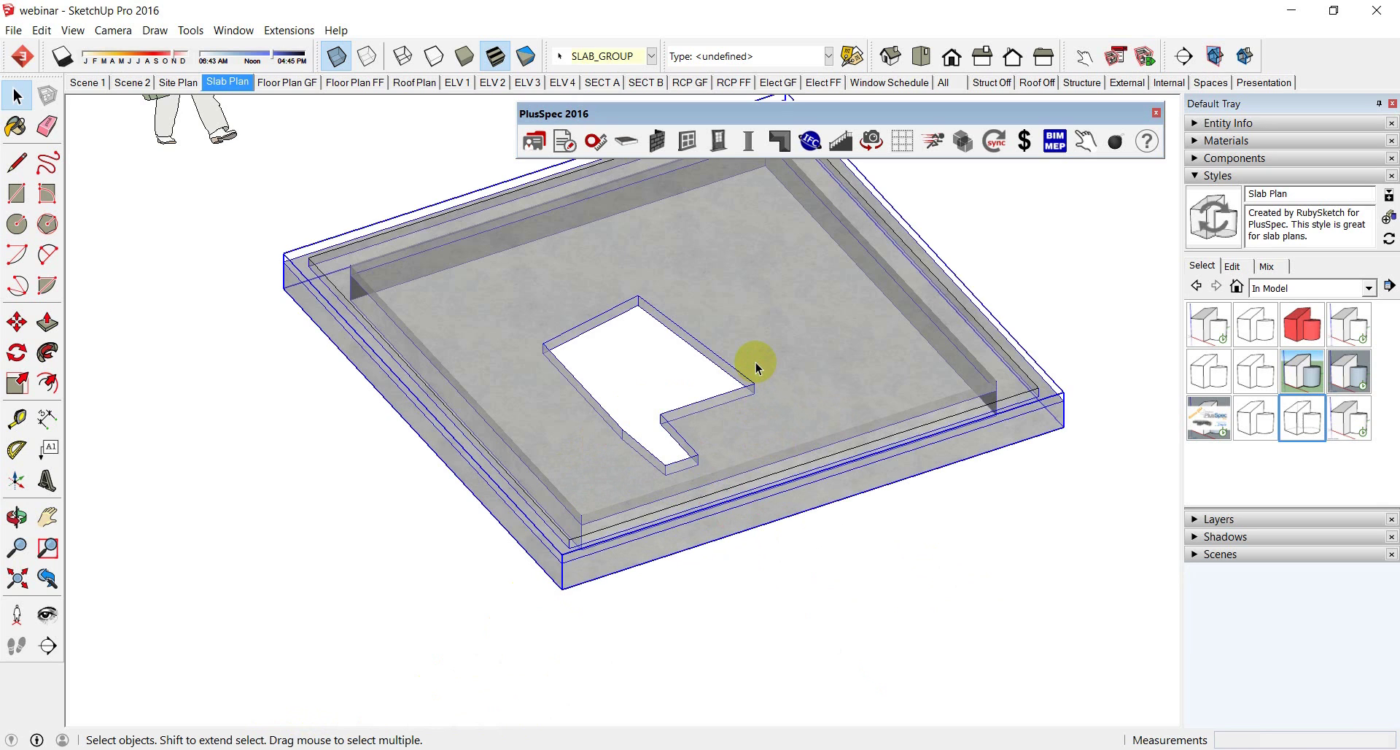
right_click(756, 362)
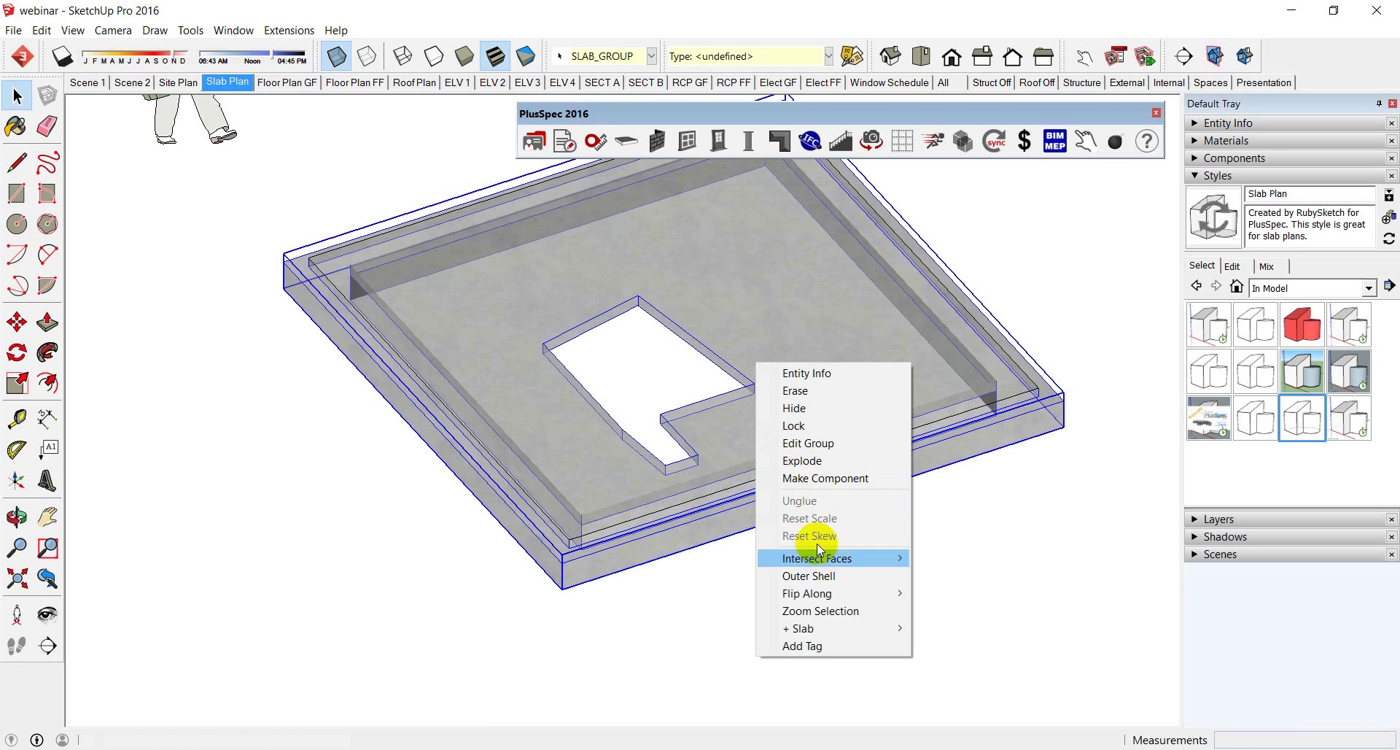
mouse_move(817, 632)
mouse_move(707, 649)
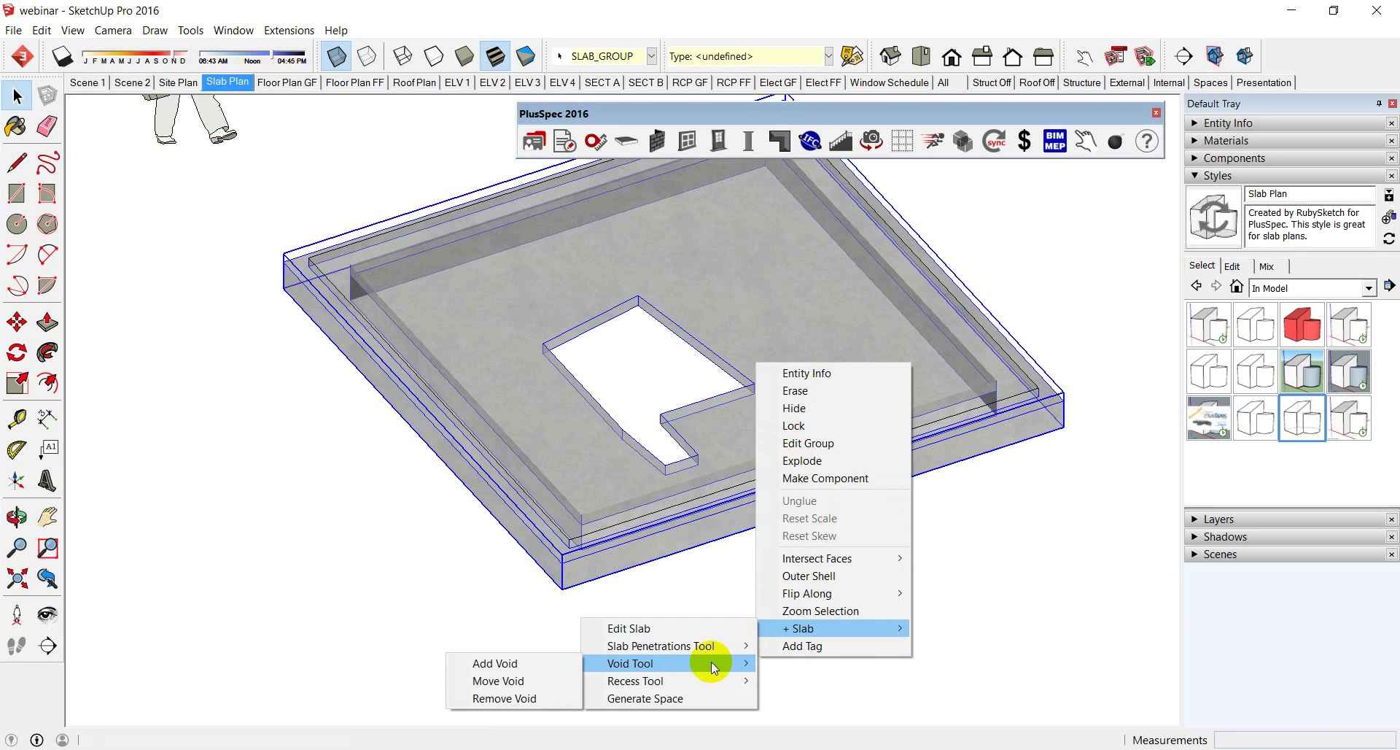
mouse_move(620, 663)
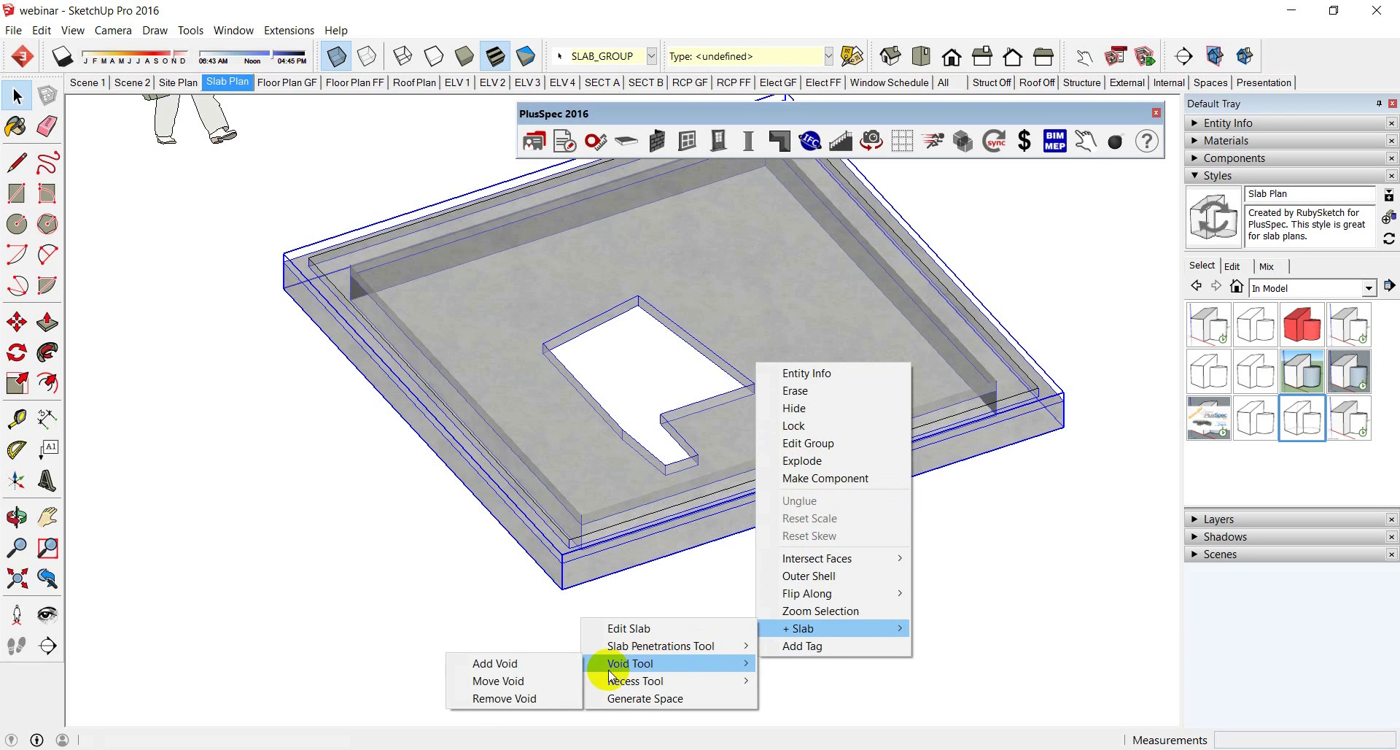
left_click(512, 681)
left_click(722, 359)
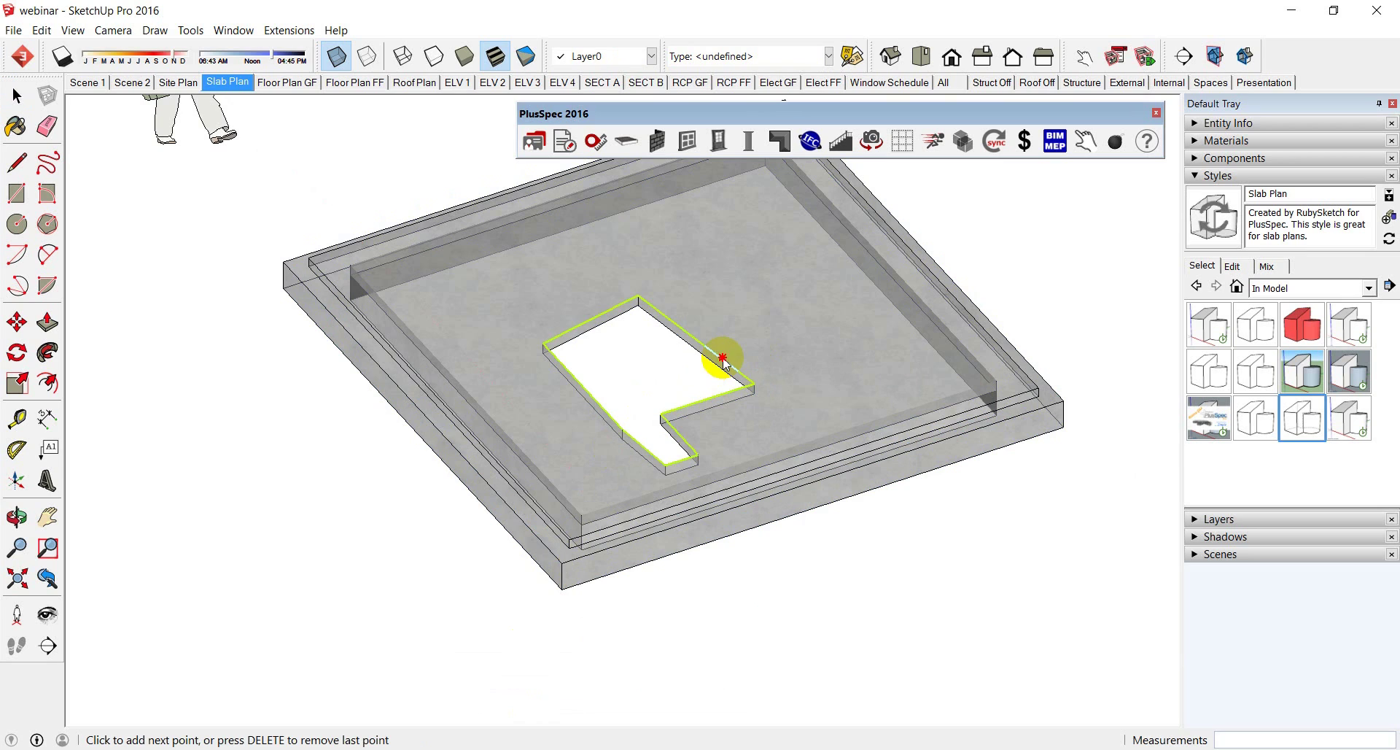
left_click(723, 358)
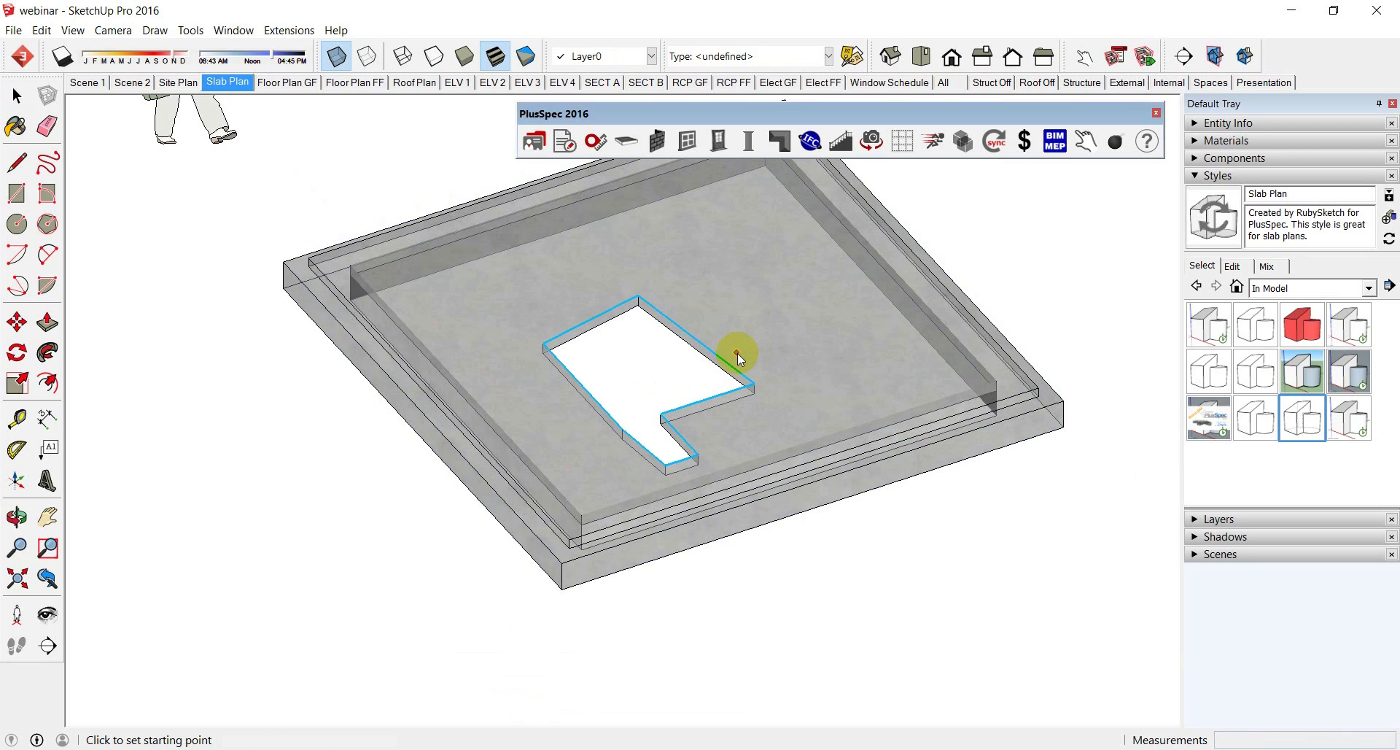
left_click(727, 356)
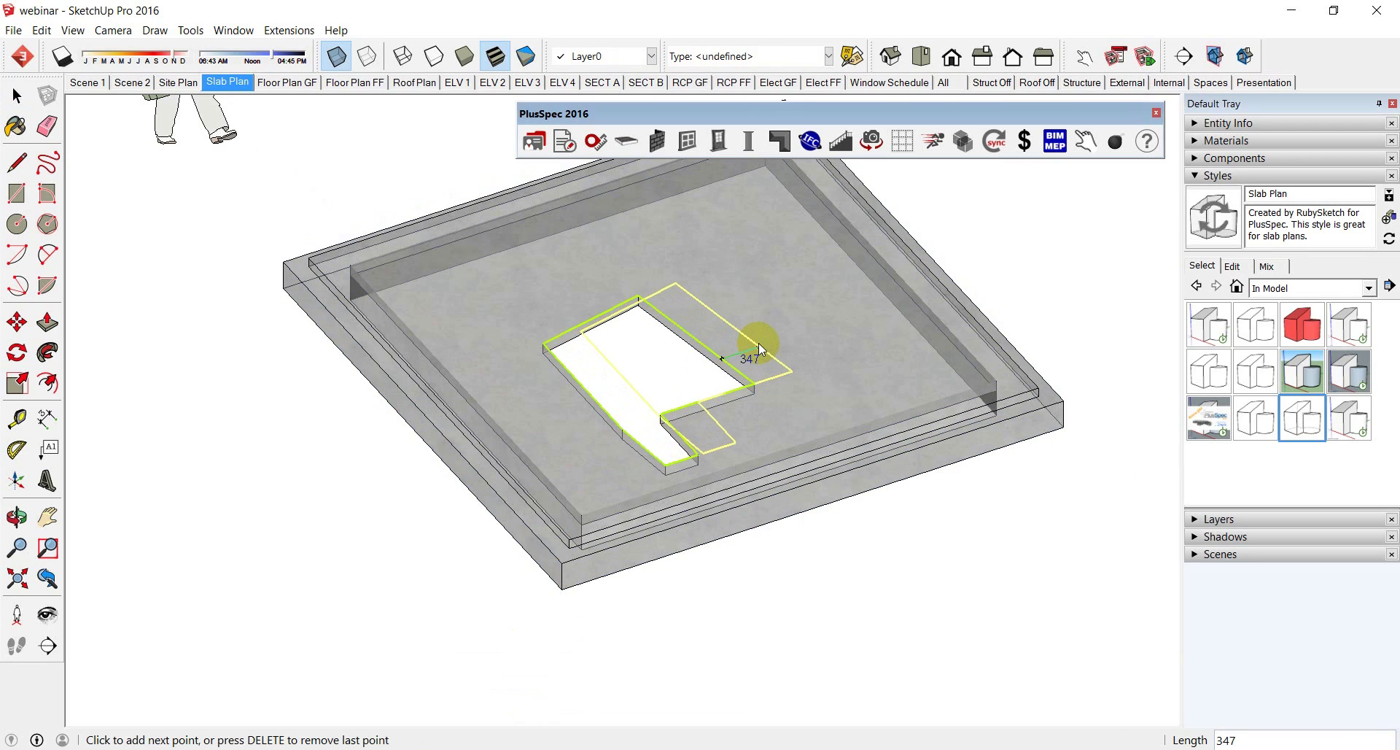
type("600")
key("Return")
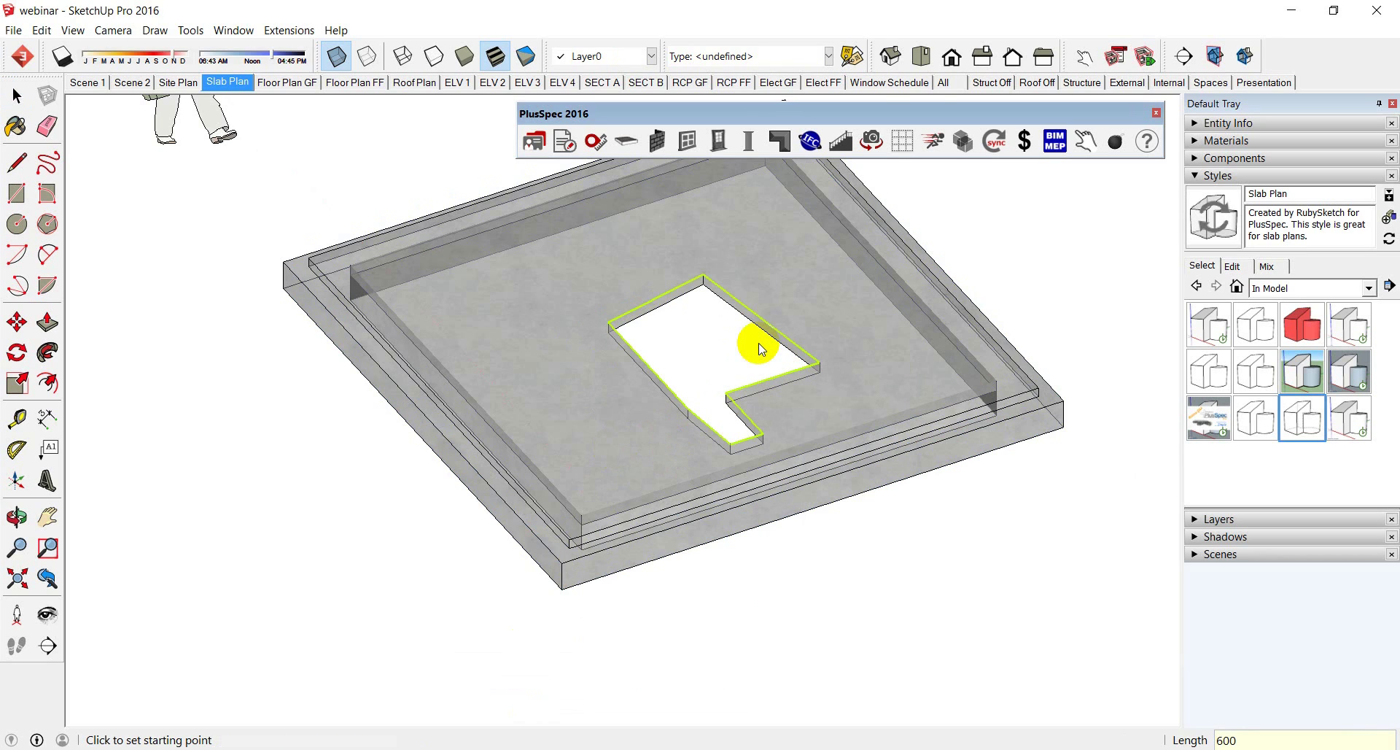
key("space")
middle_click_drag(650, 506, 556, 500)
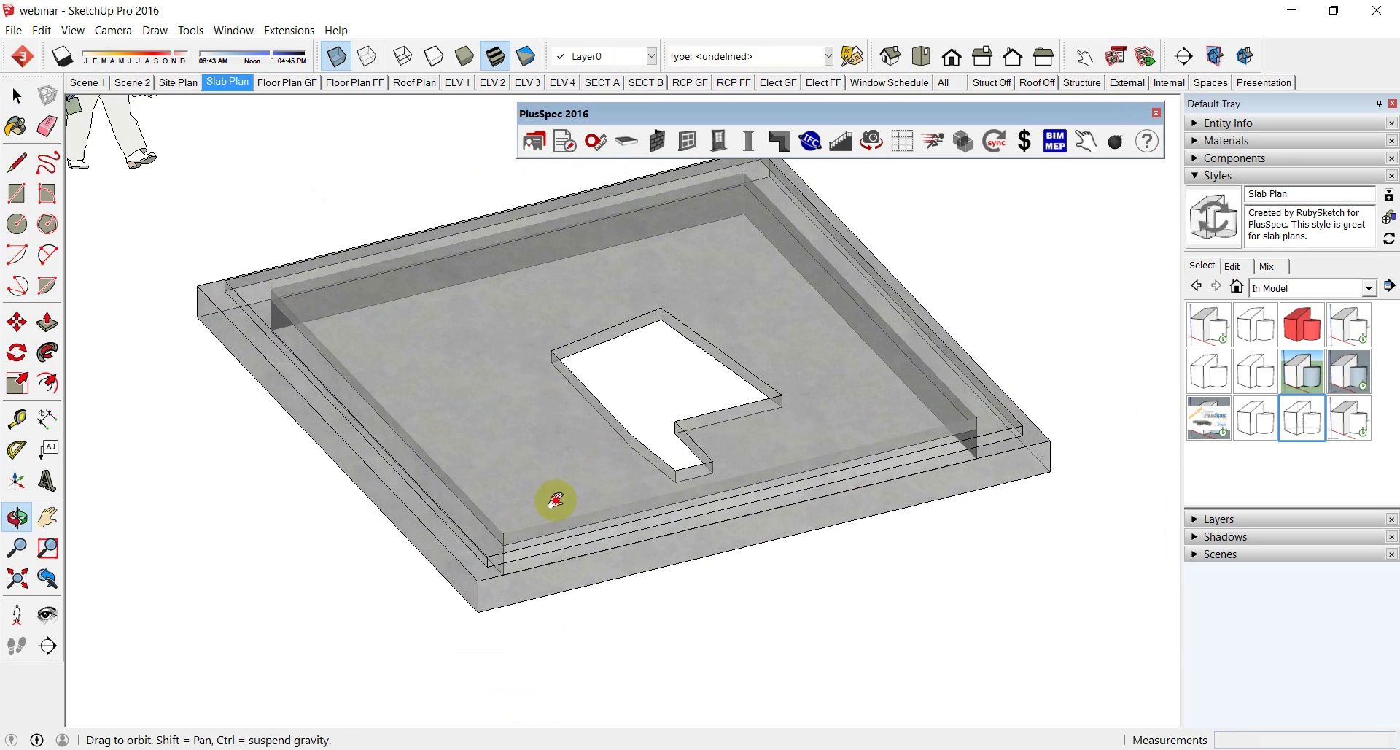
left_click(336, 56)
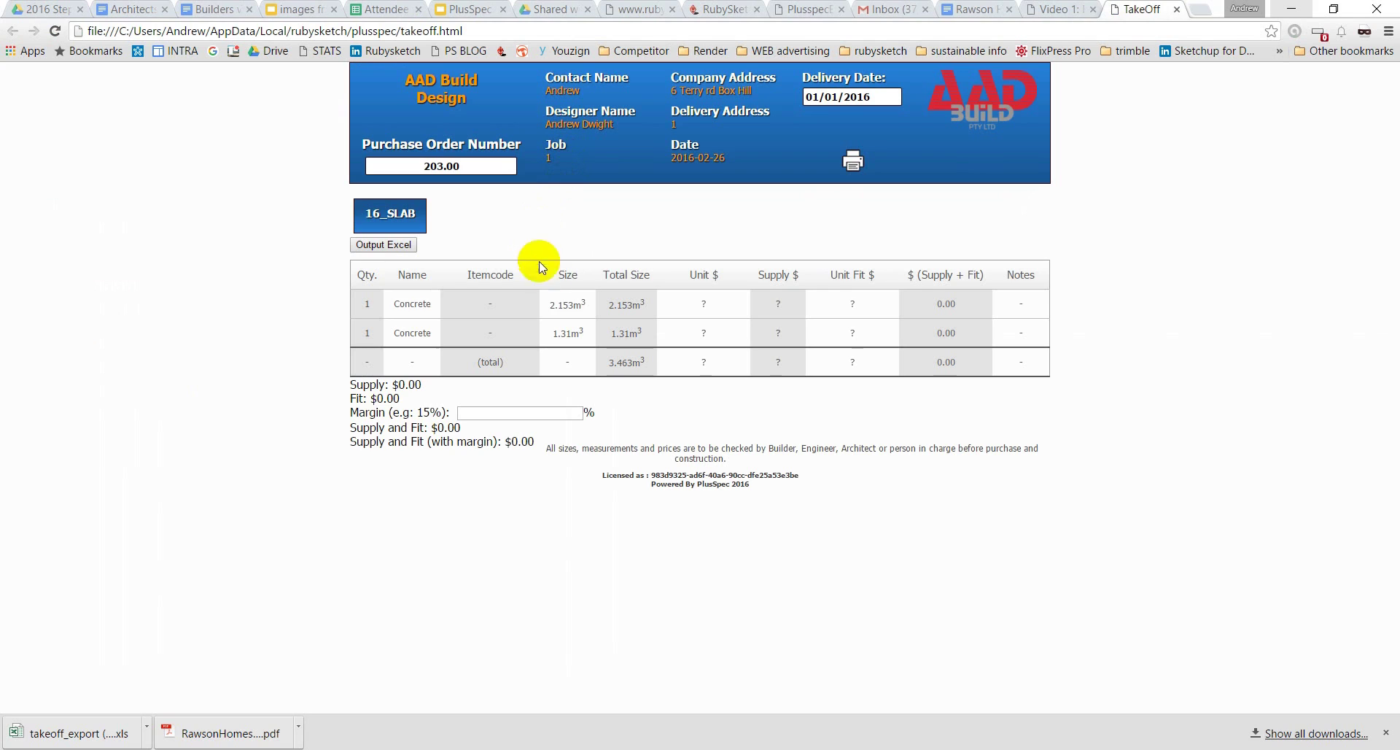
left_click_drag(552, 312, 591, 339)
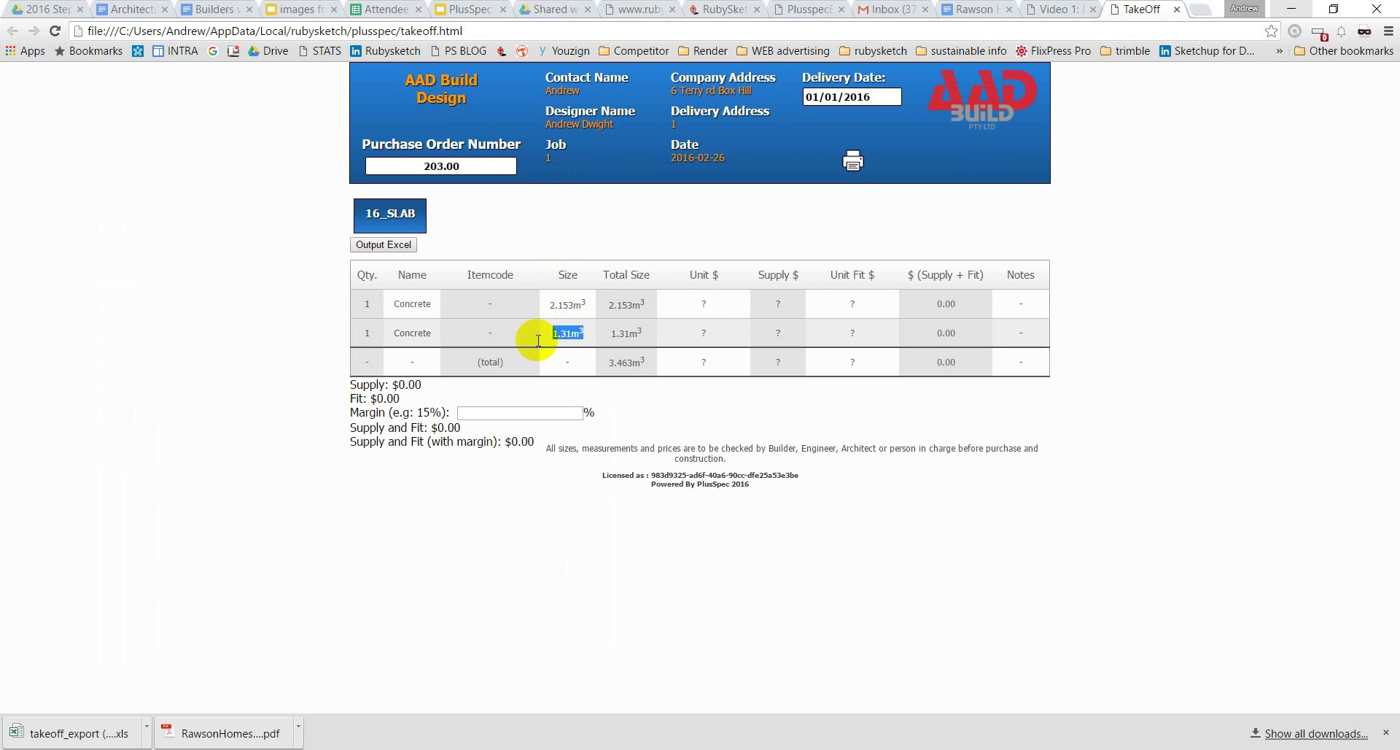
key("alt+Tab")
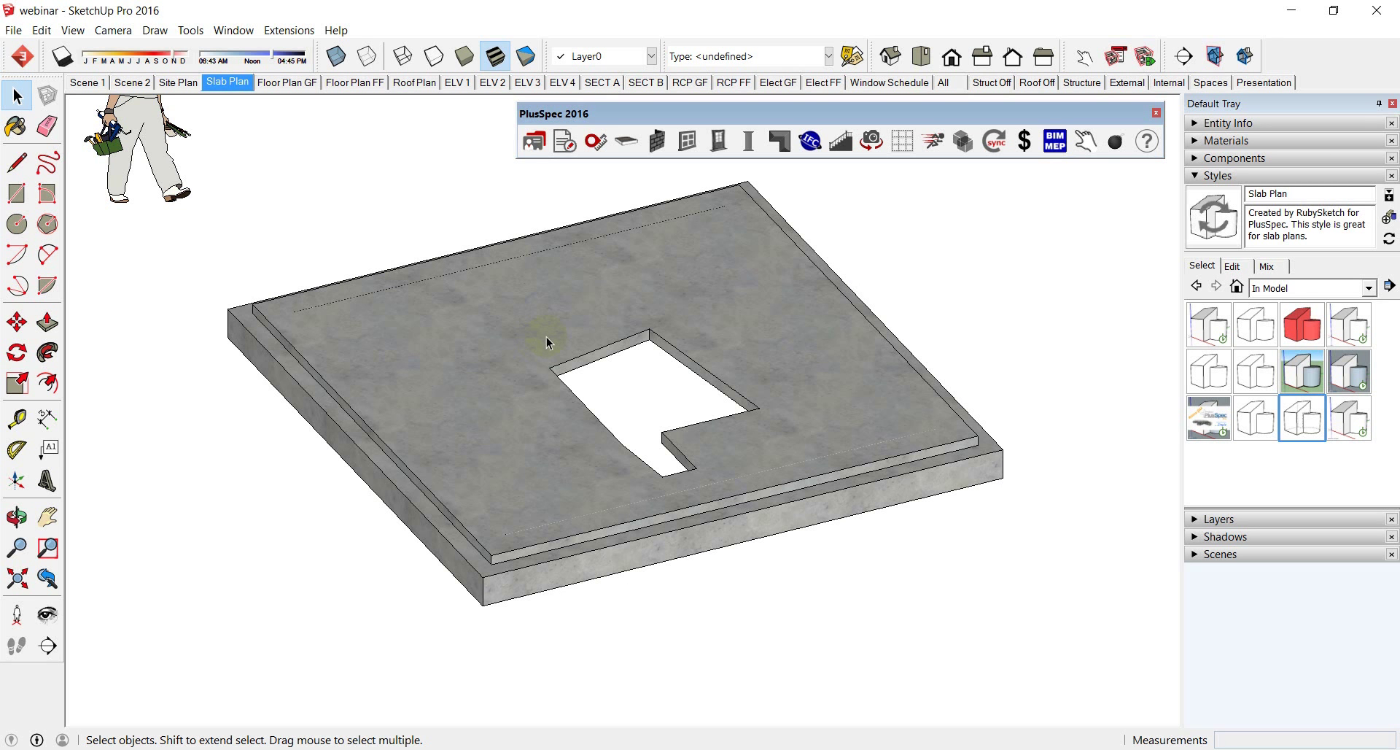
left_click(545, 337)
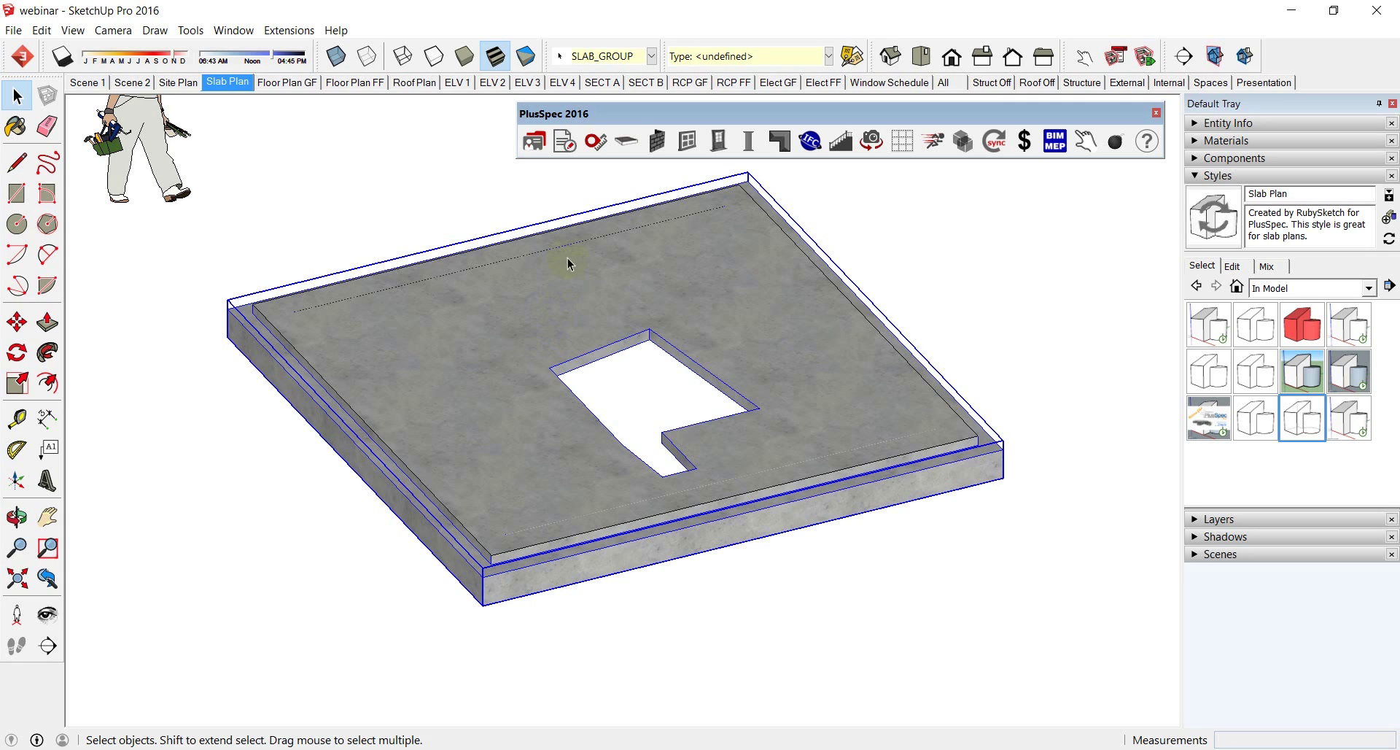
left_click(625, 141)
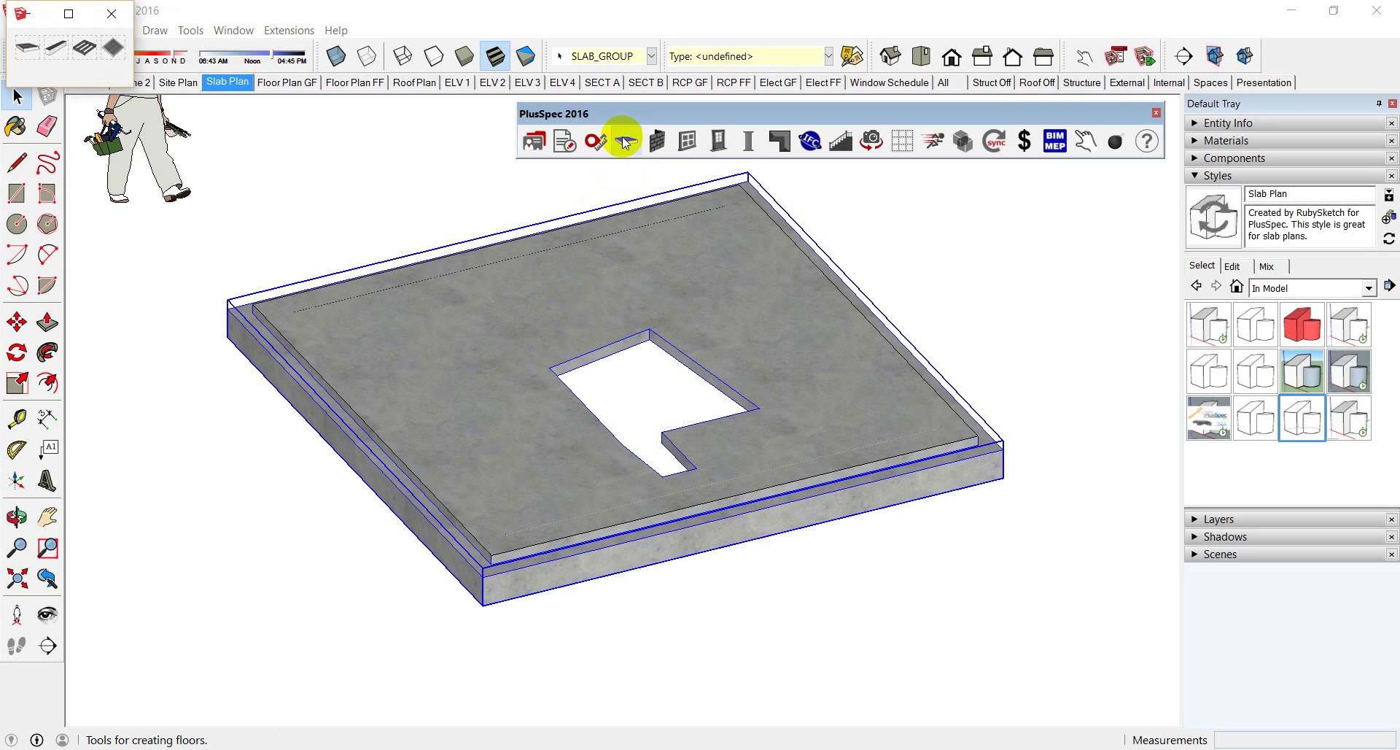
left_click(35, 45)
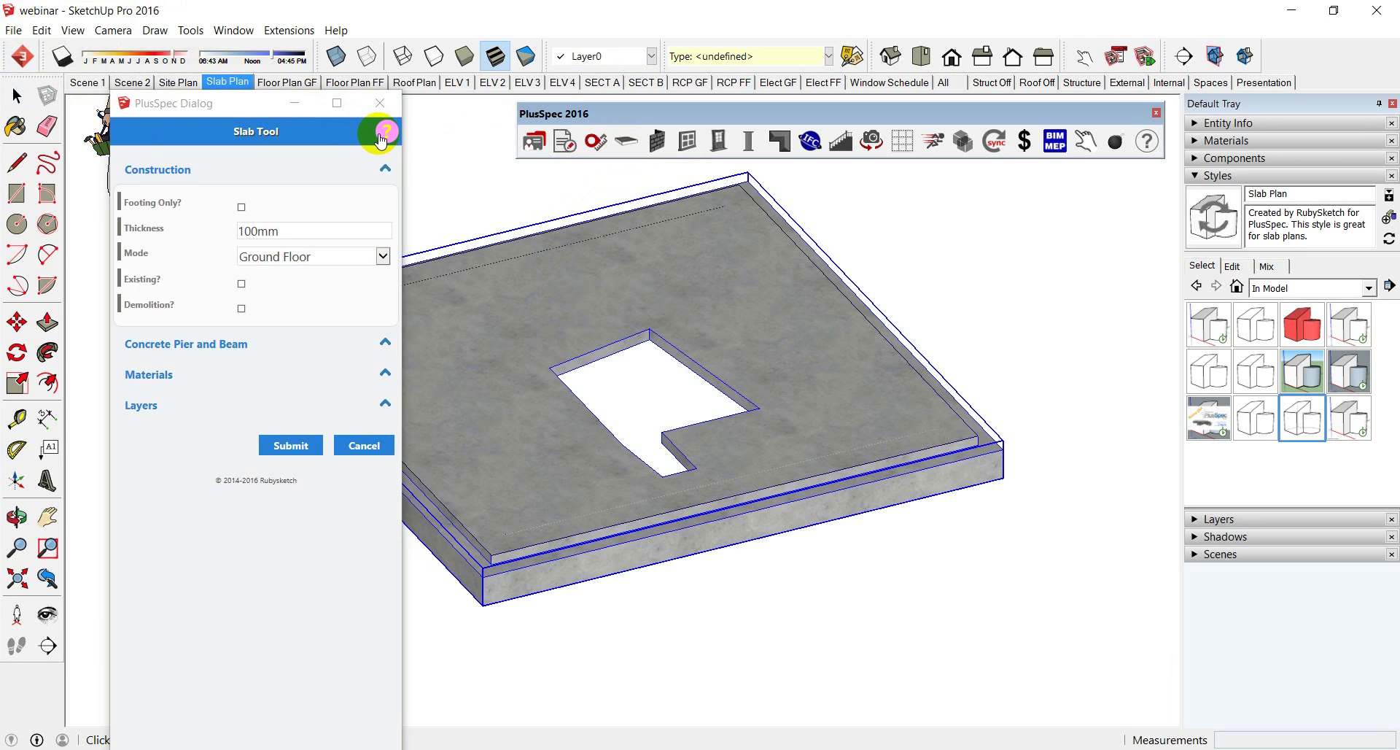
left_click(292, 446)
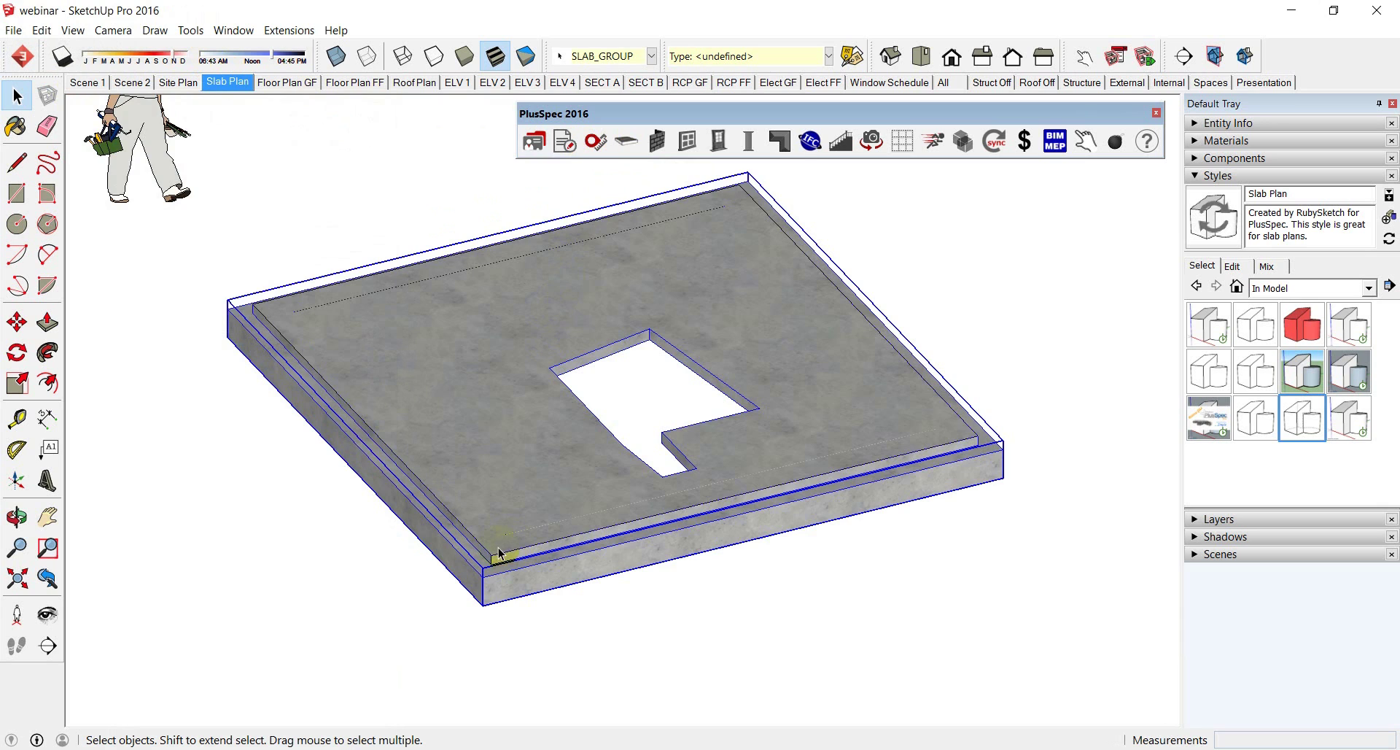
Step: Remove the opening from the slab using the Void Tool's Remove Void
scroll(503, 583, "up", 3)
right_click(503, 584)
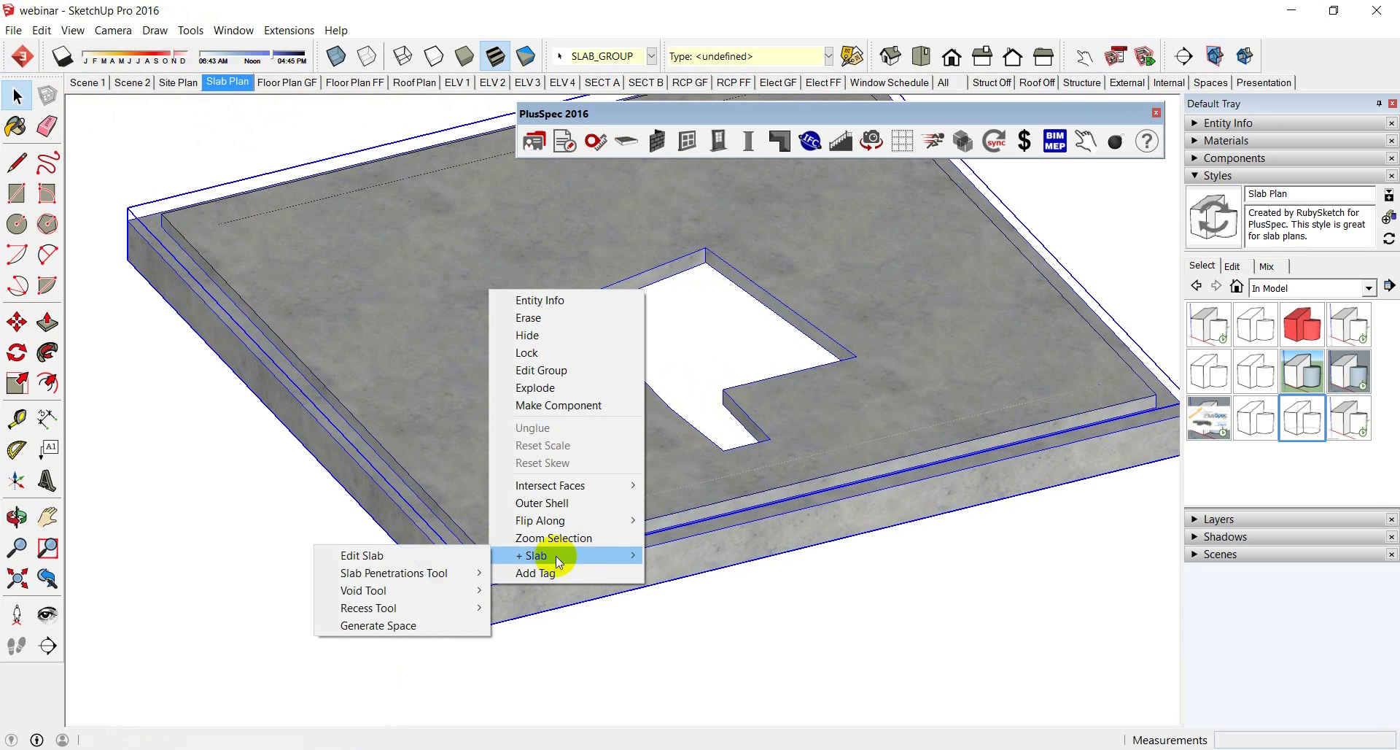
mouse_move(438, 593)
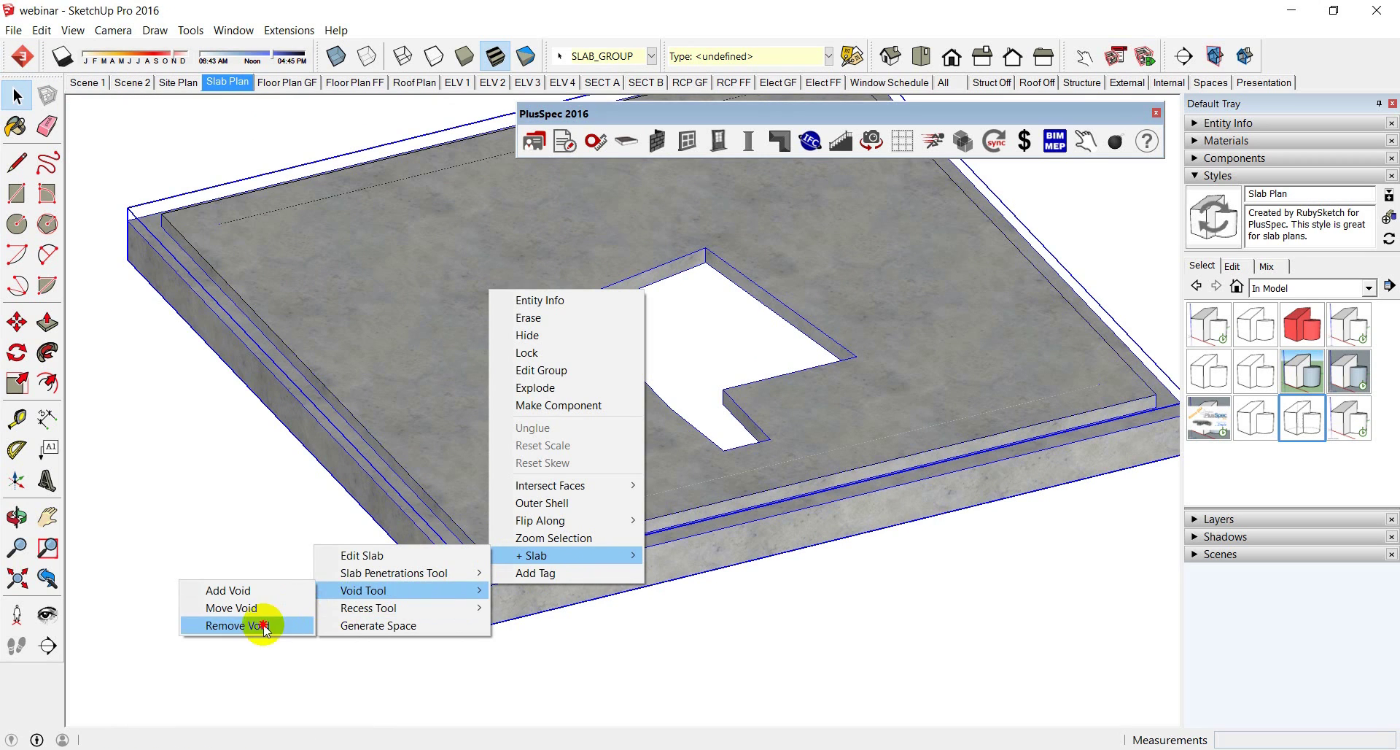
left_click(241, 624)
left_click(714, 442)
Step: Add four 100-diameter pipe penetrations across the slab's top surface
right_click(547, 566)
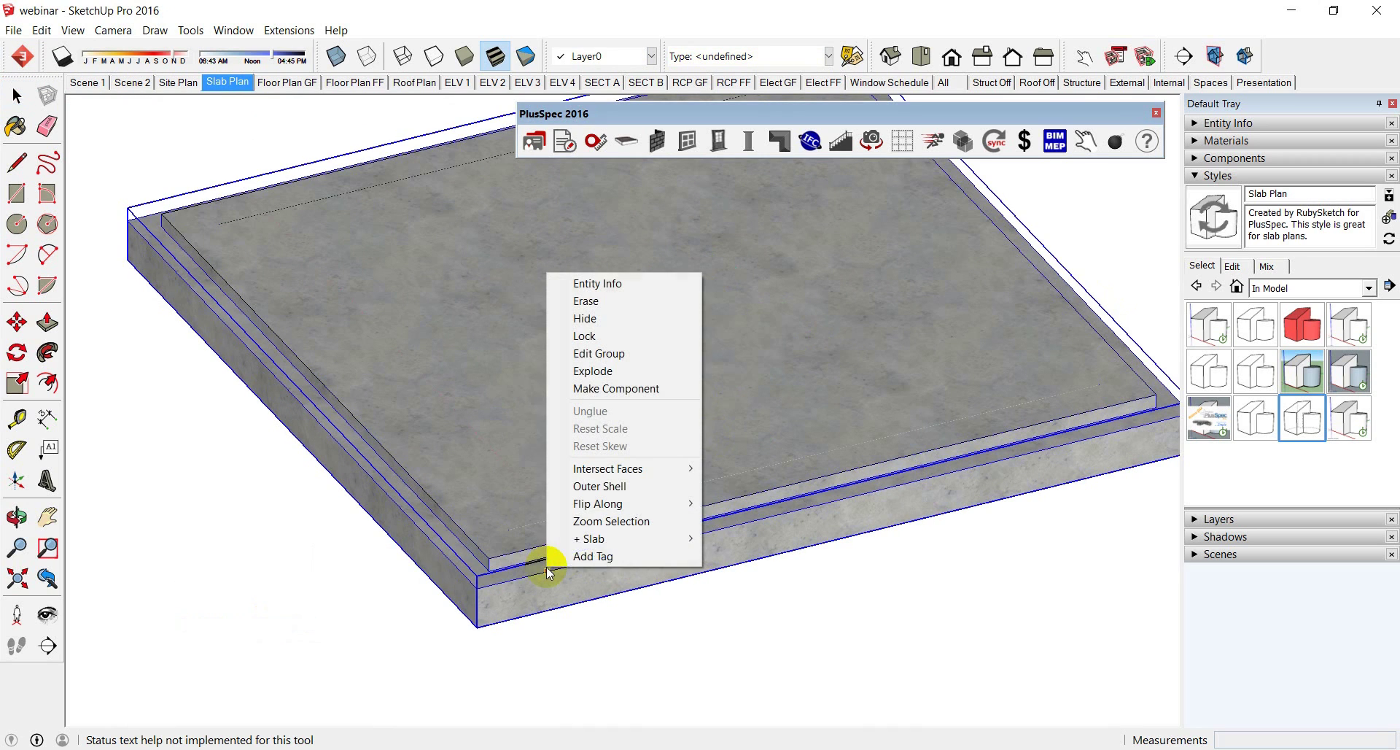
mouse_move(619, 537)
mouse_move(470, 581)
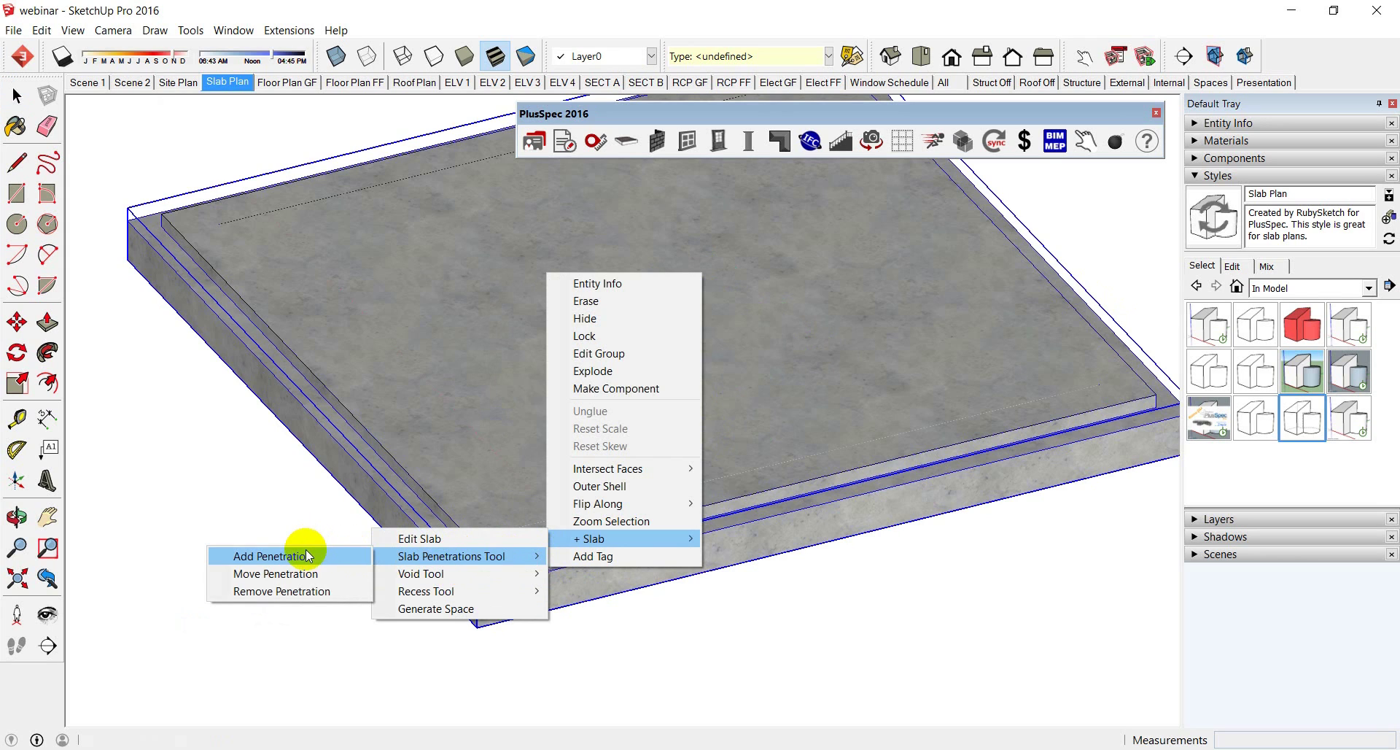
left_click(305, 553)
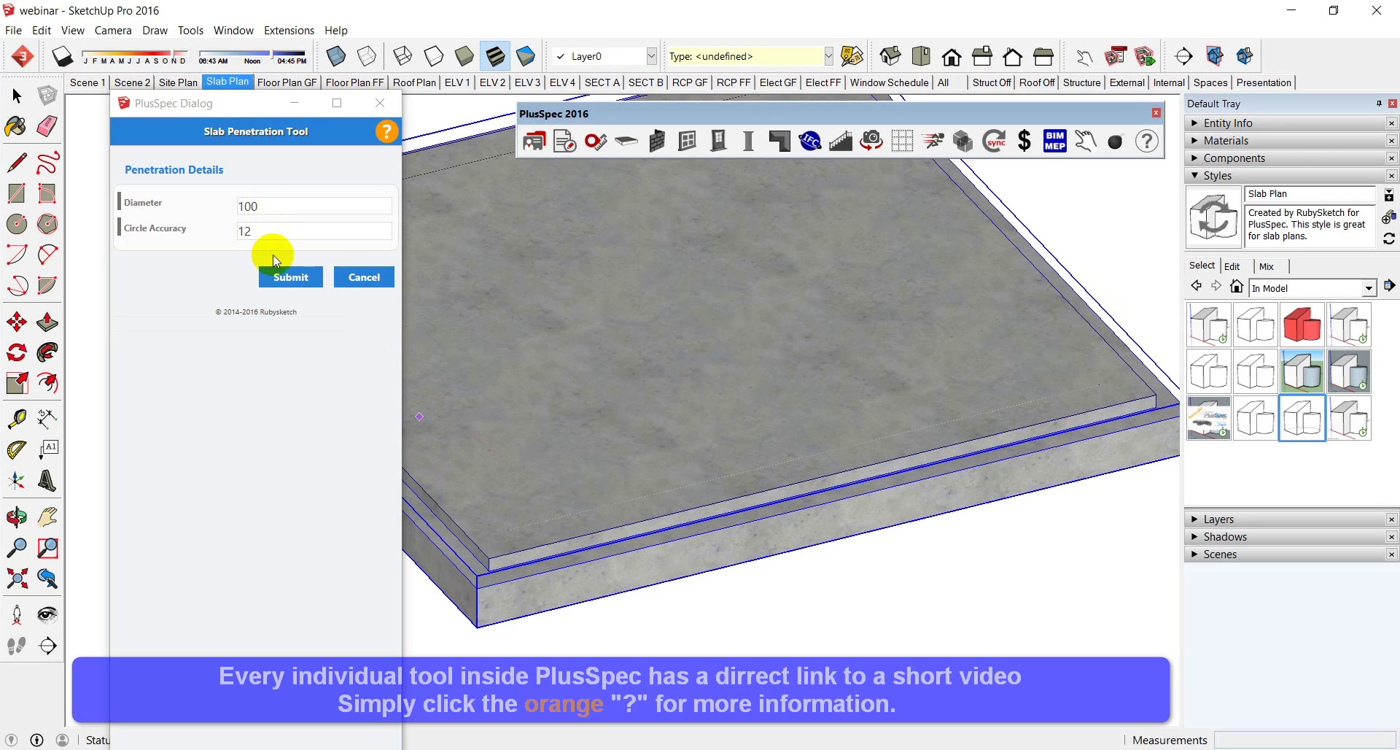
left_click(289, 279)
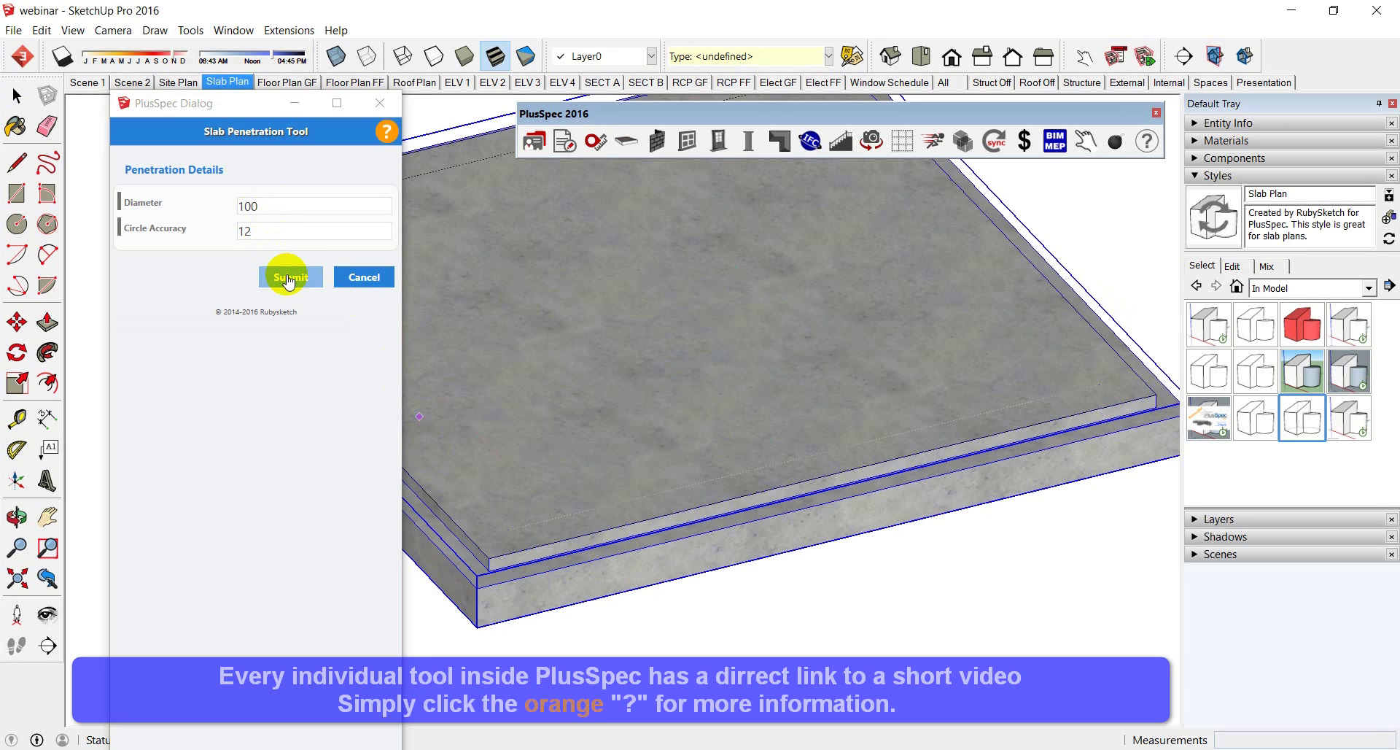
left_click(466, 348)
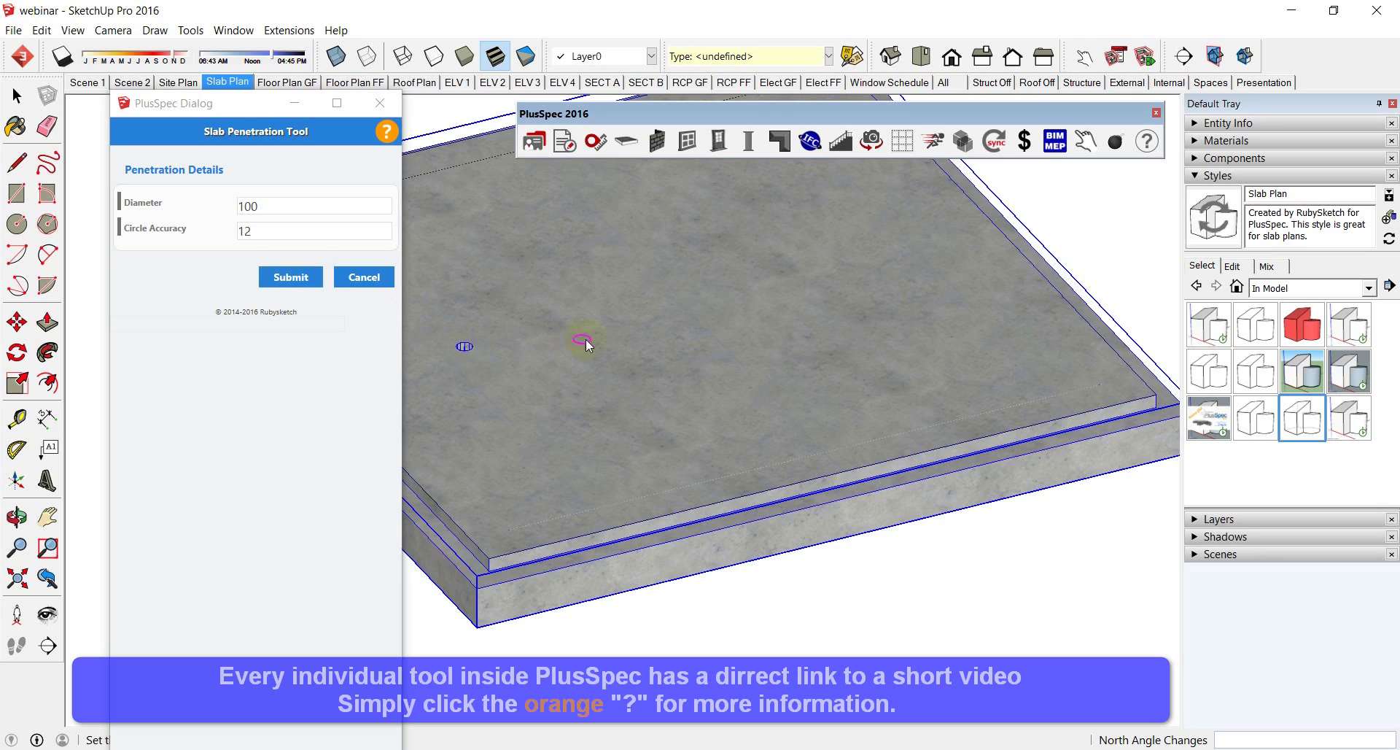
left_click(693, 313)
left_click(922, 335)
left_click(692, 419)
left_click(364, 277)
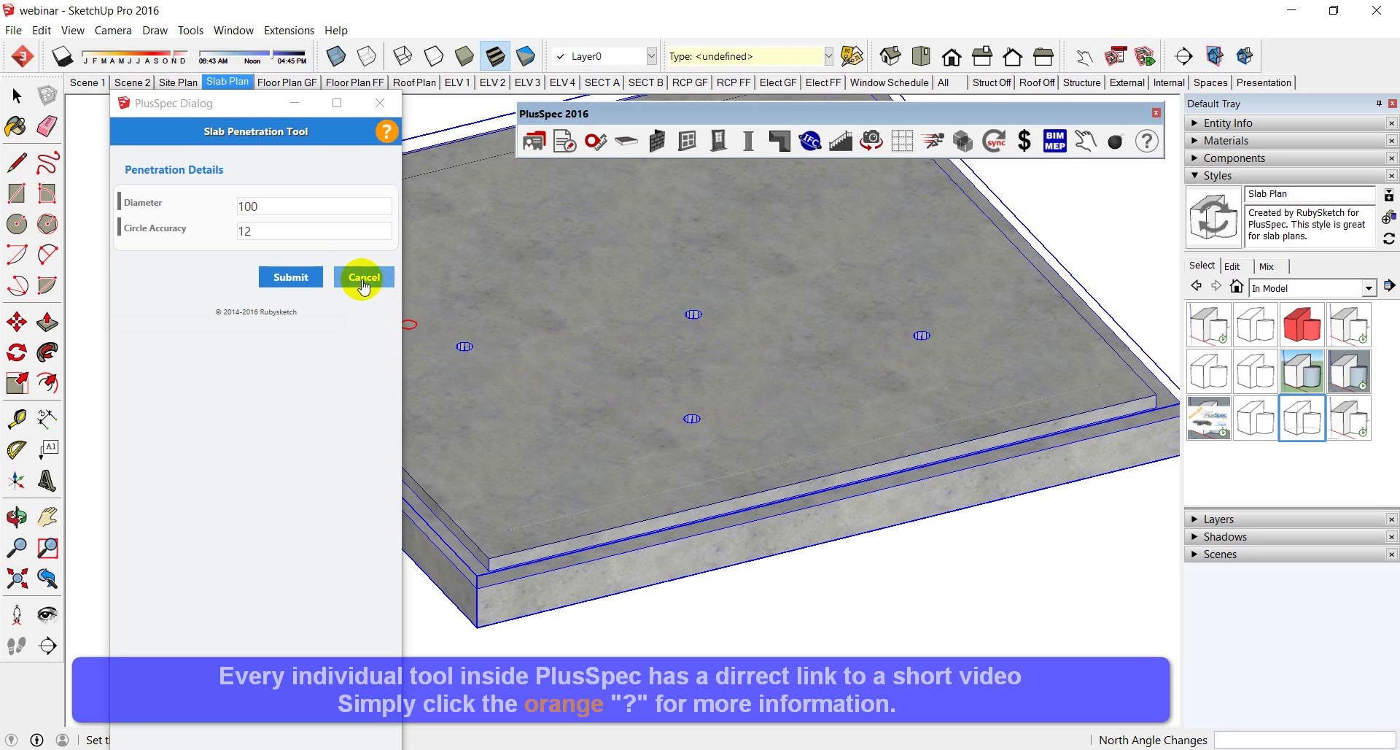
Step: Cut a 100mm-deep rectangular recess into the slab's top surface
right_click(526, 589)
mouse_move(563, 567)
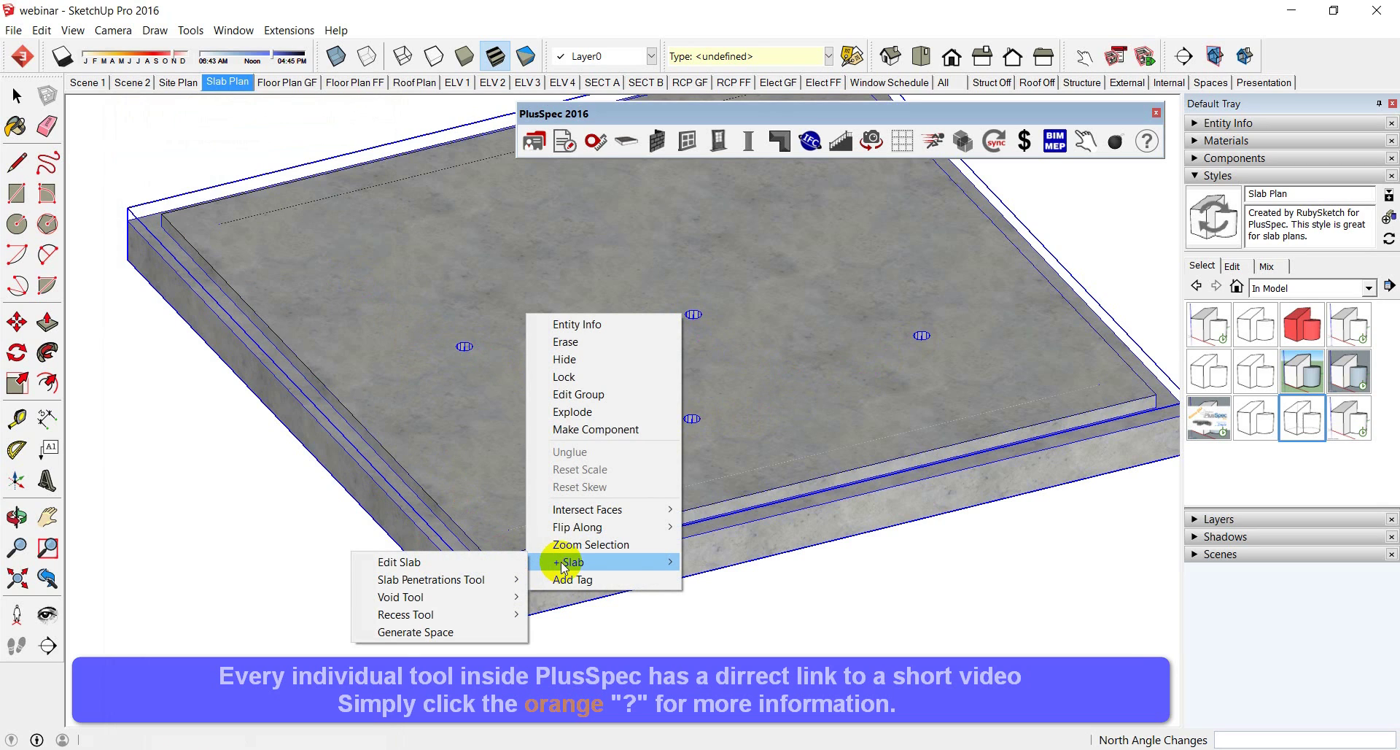
mouse_move(480, 609)
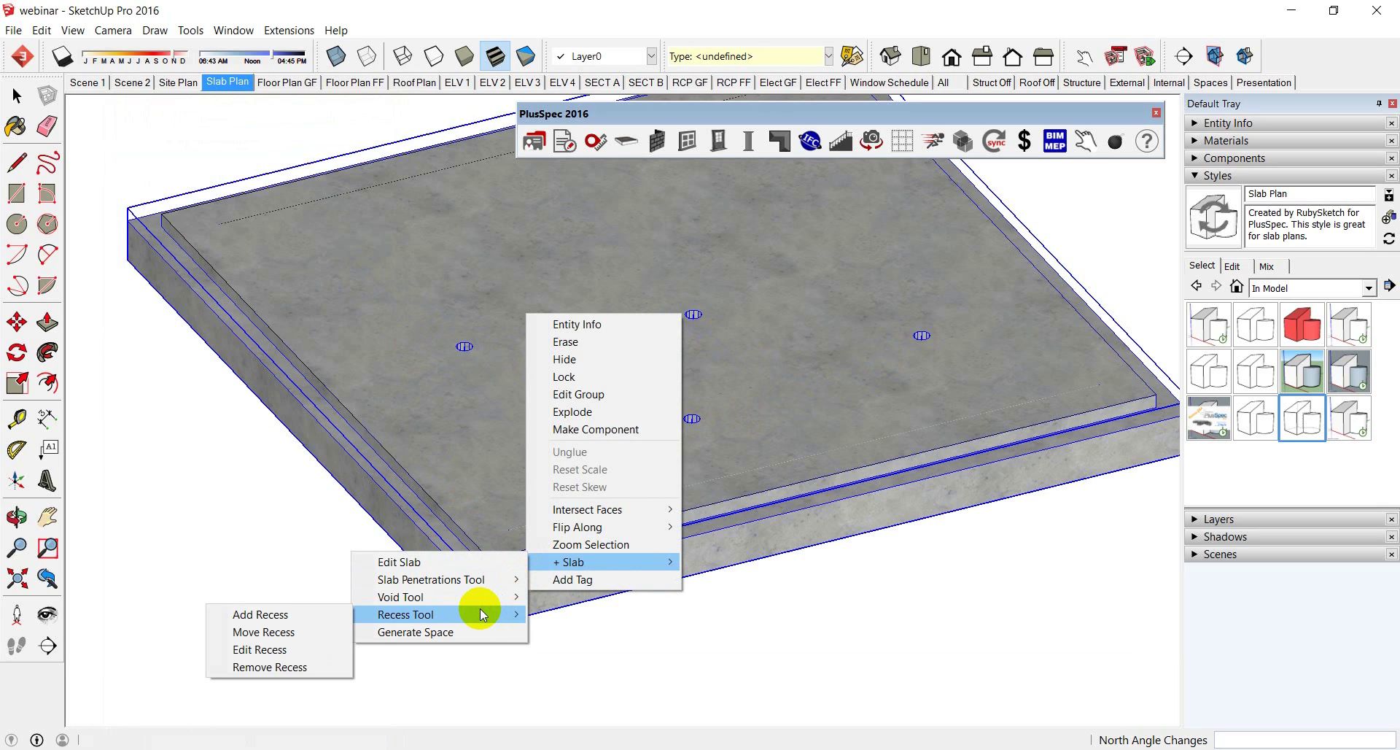
left_click(299, 616)
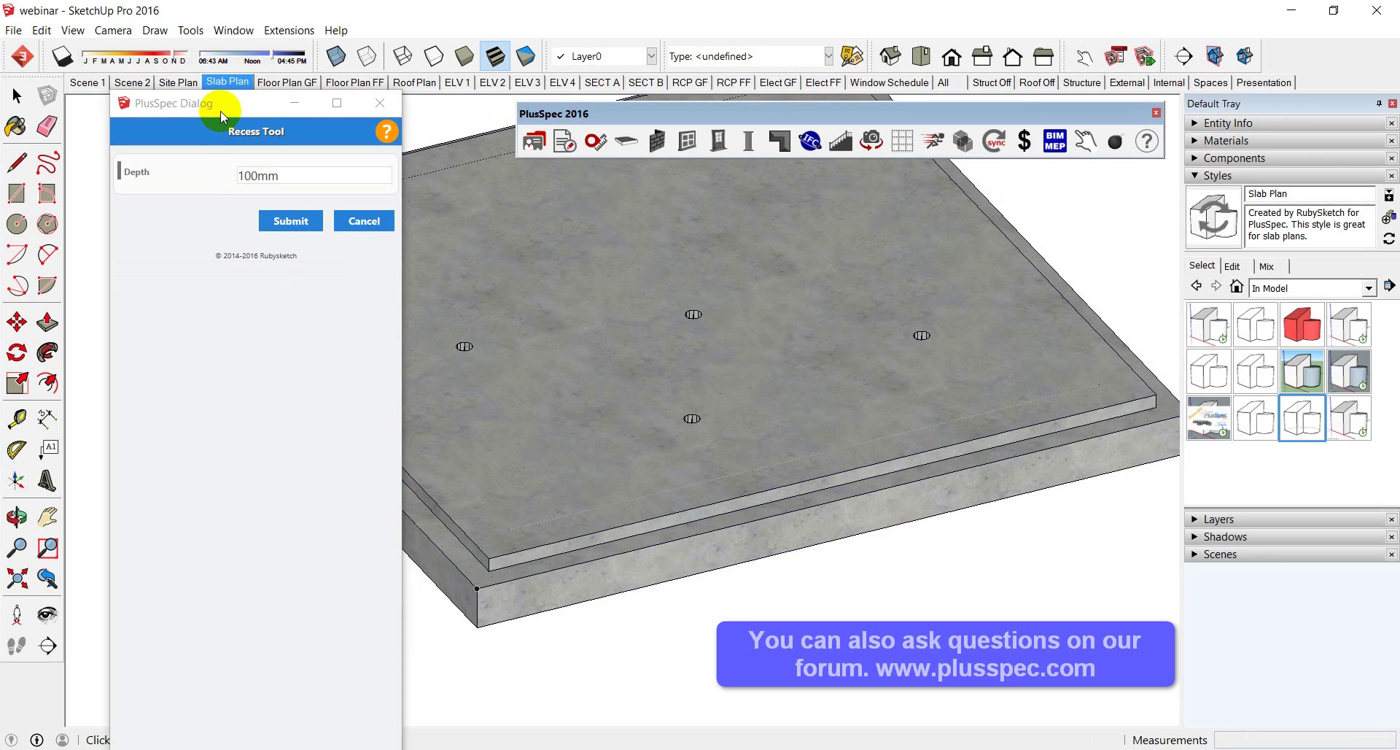
left_click_drag(222, 116, 148, 118)
left_click(429, 347)
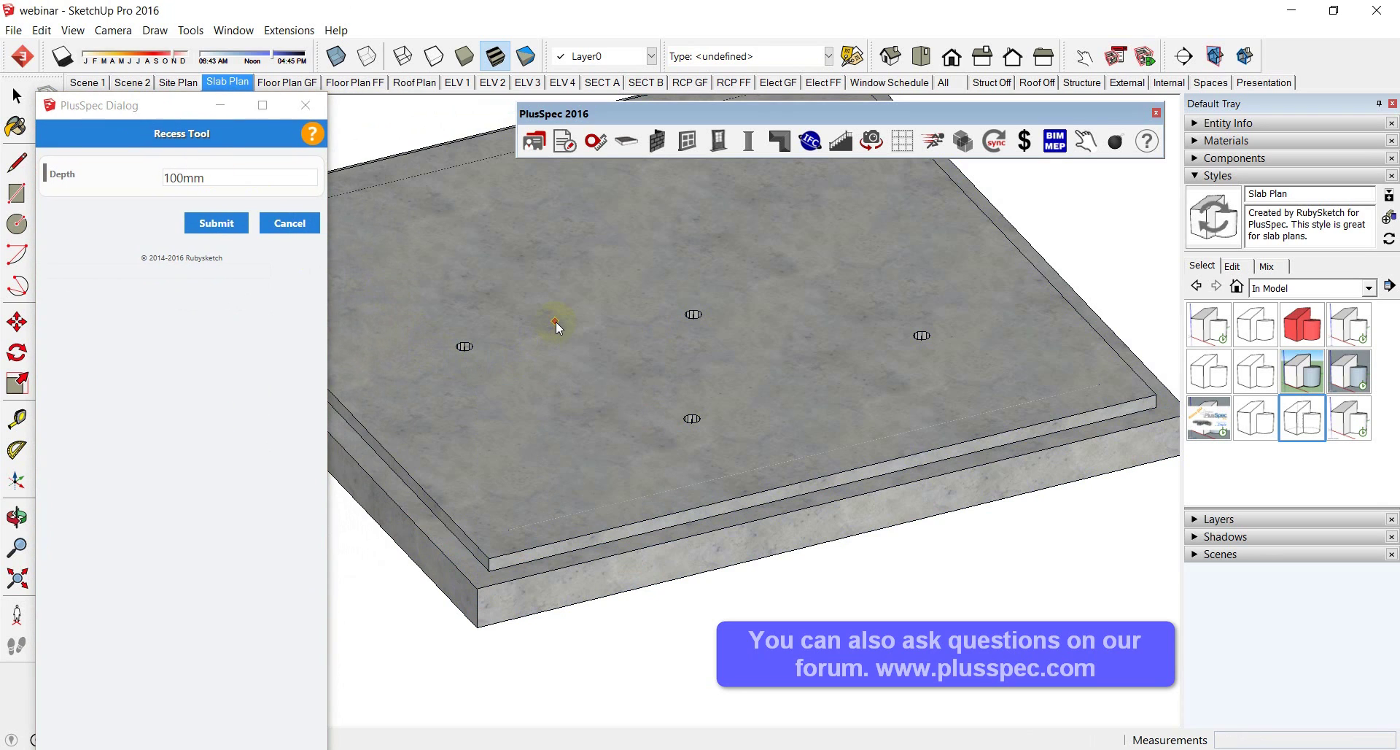
left_click(556, 321)
left_click(500, 261)
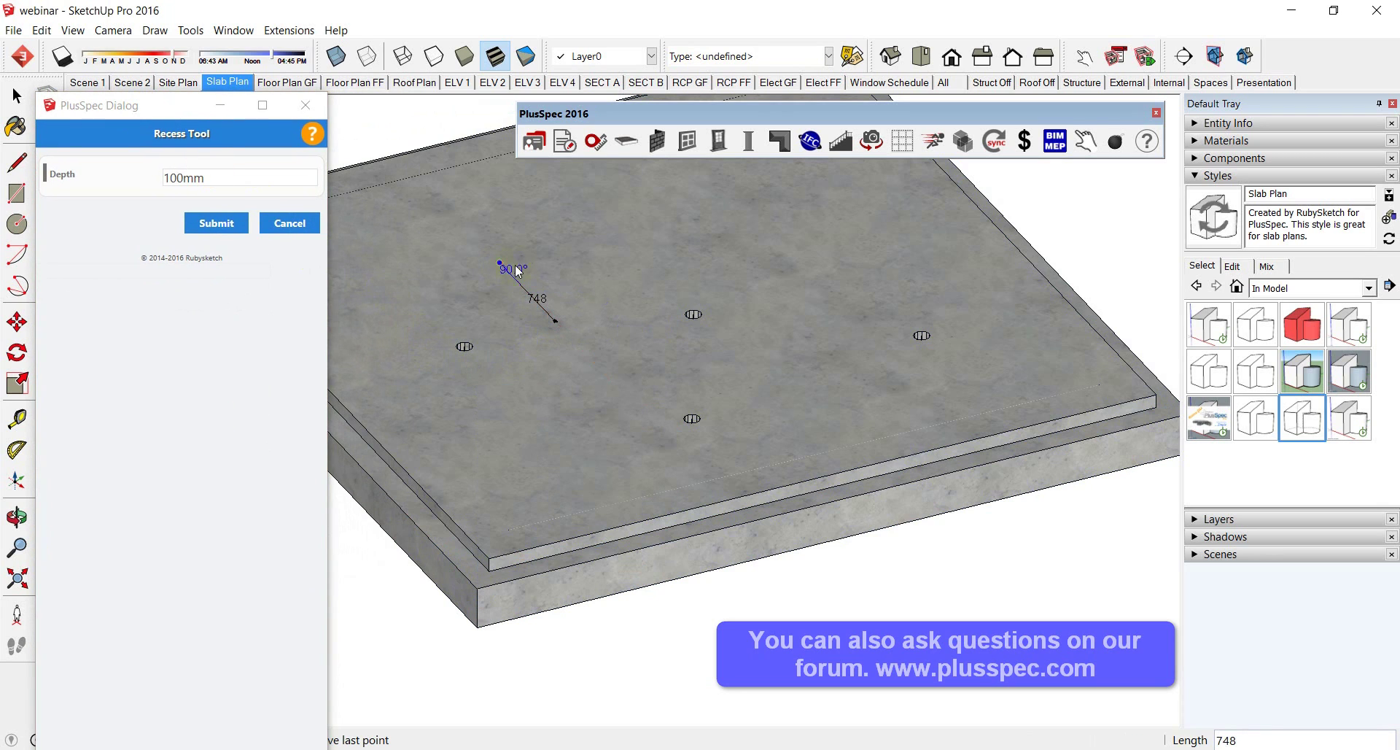
left_click(618, 233)
left_click(661, 280)
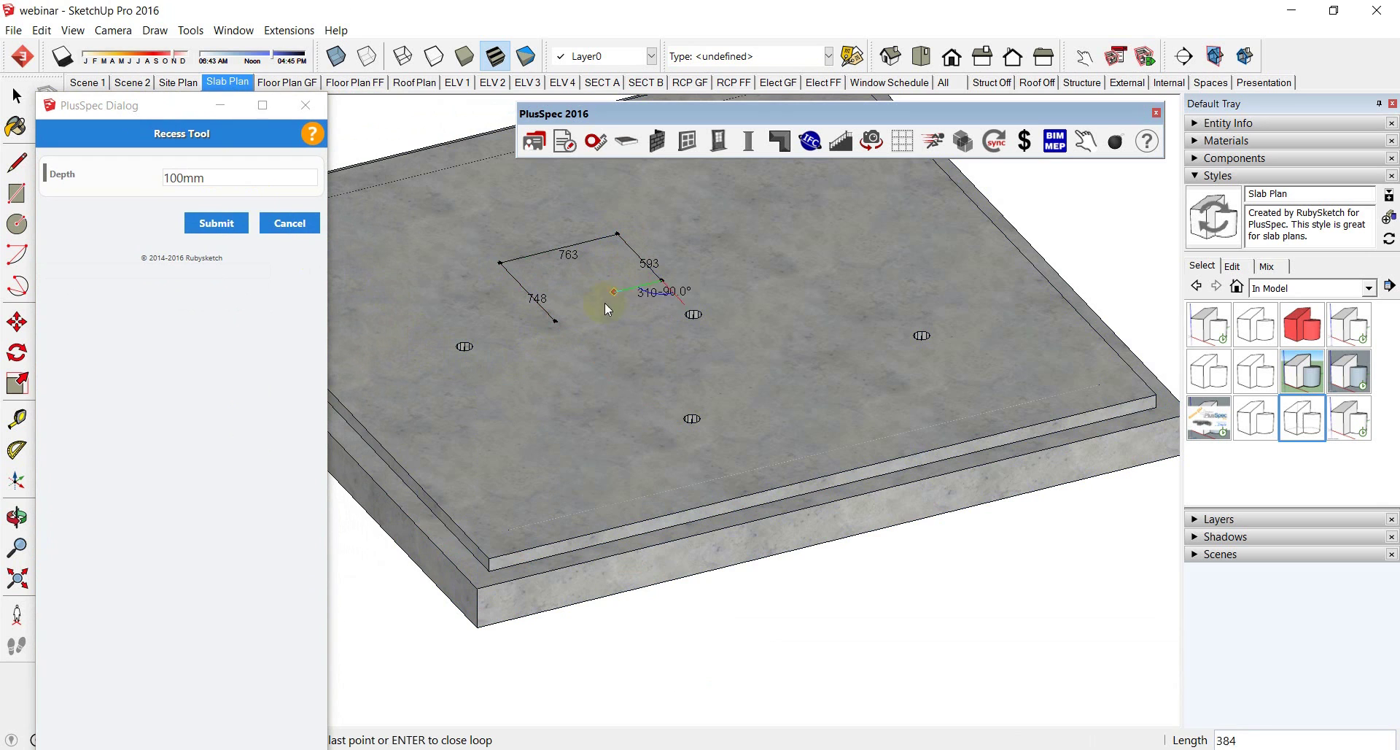
left_click(556, 322)
scroll(561, 336, "up", 1)
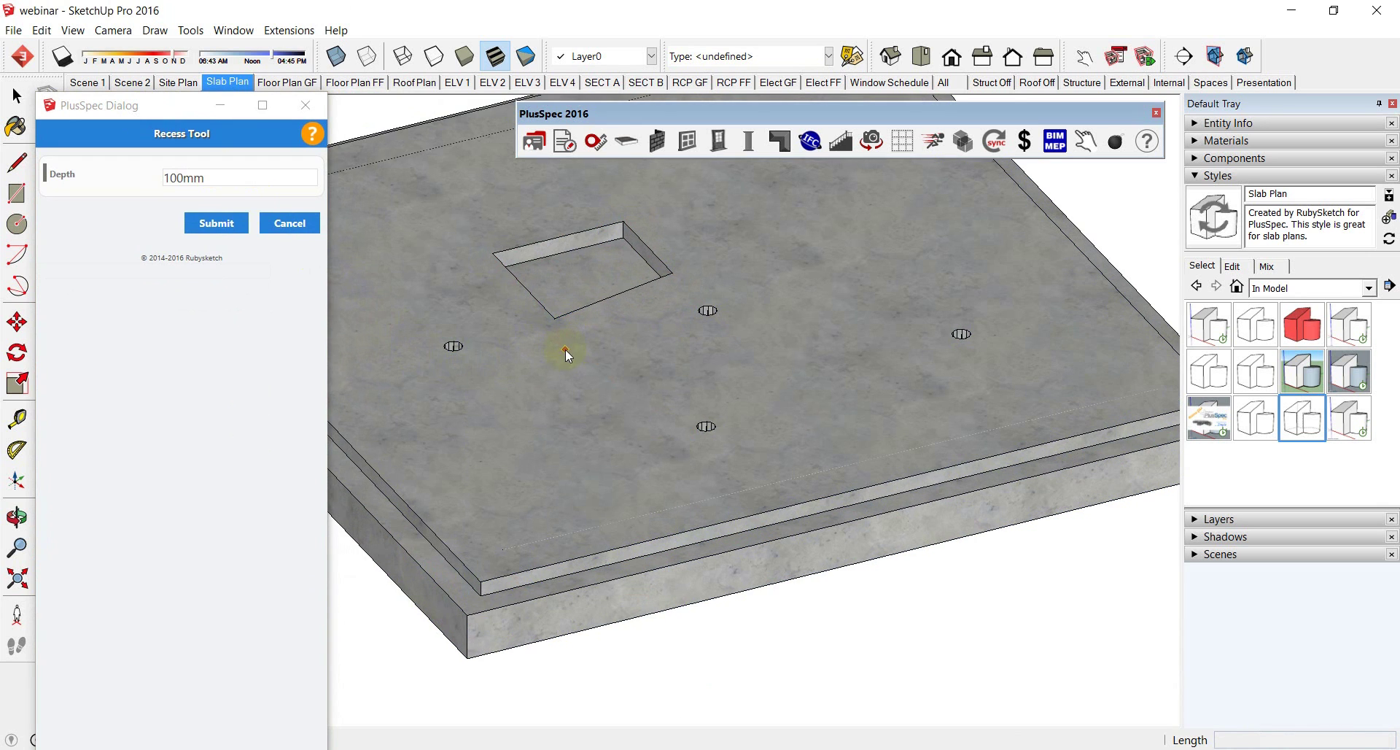
scroll(566, 349, "down", 4)
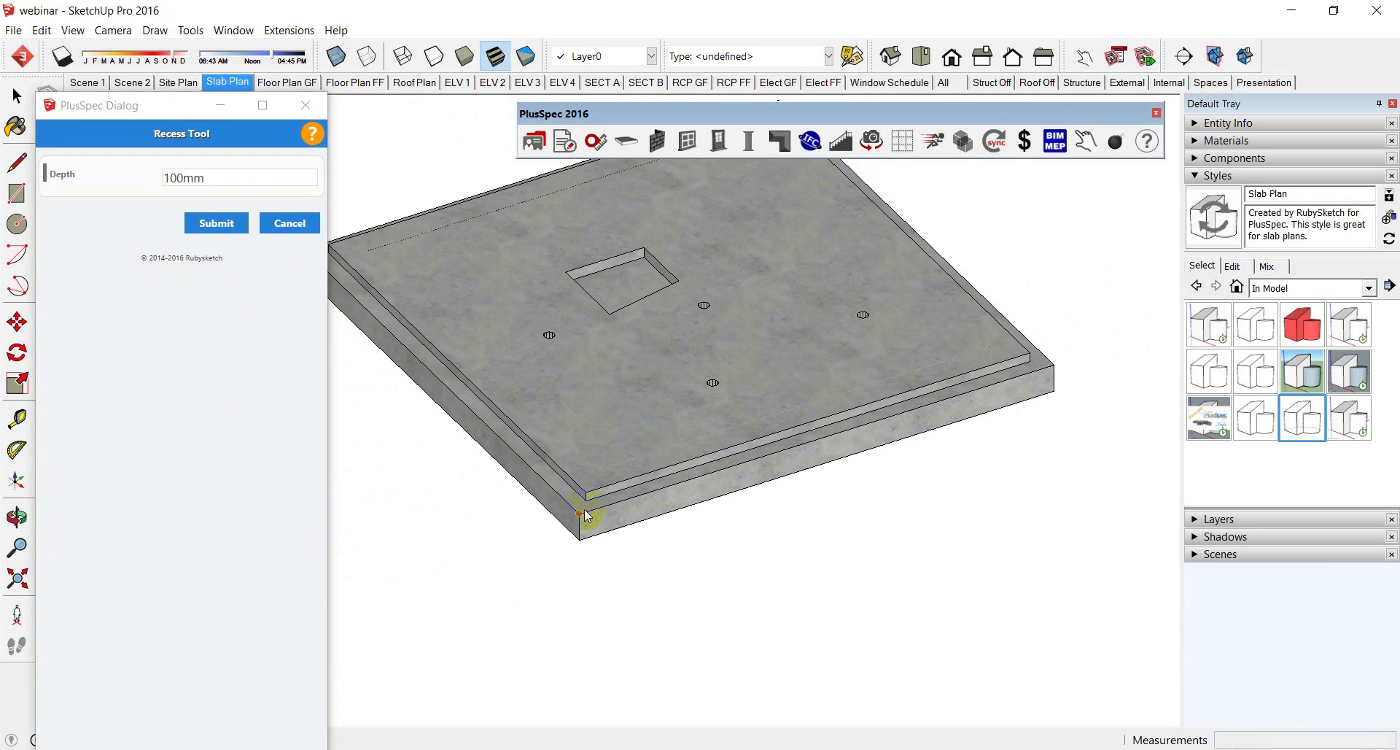
Step: Cut a stepped recess notch along the slab's front edge
left_click(585, 512)
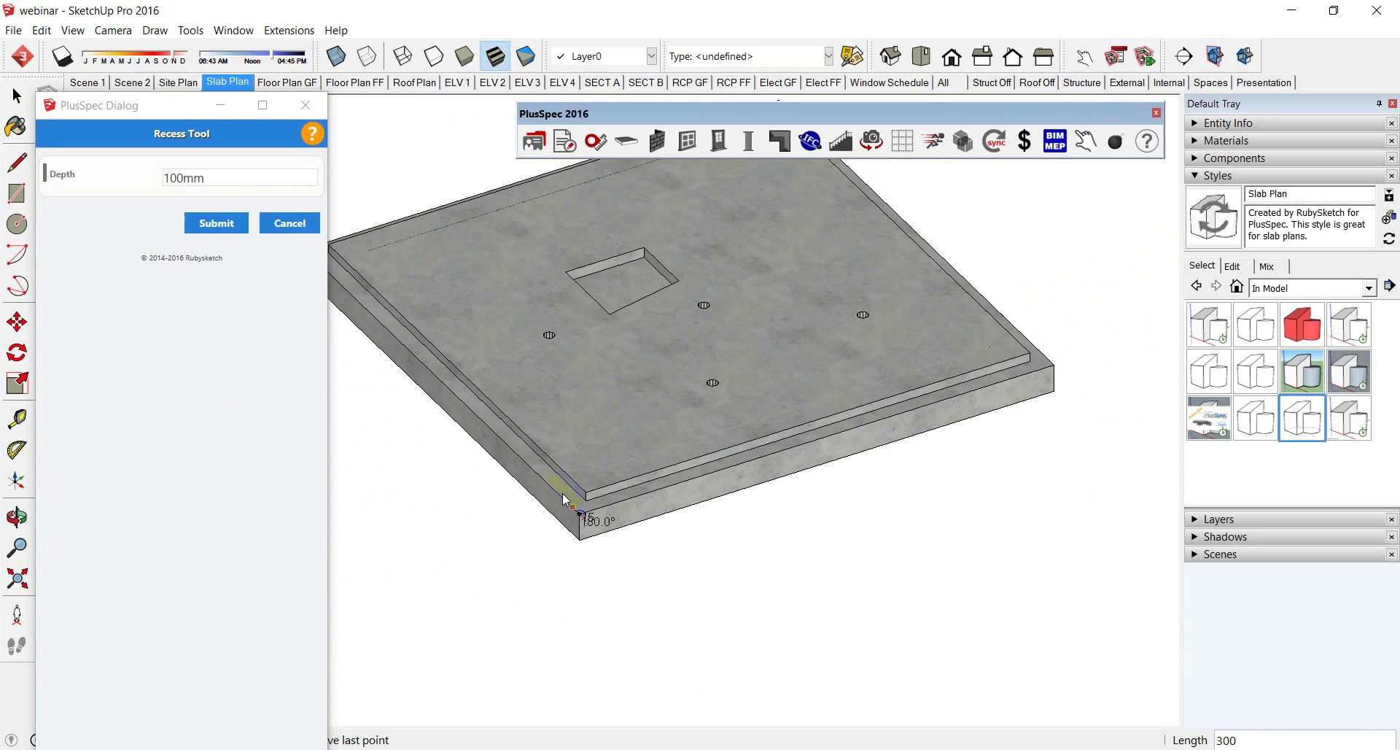
left_click(507, 443)
left_click(524, 438)
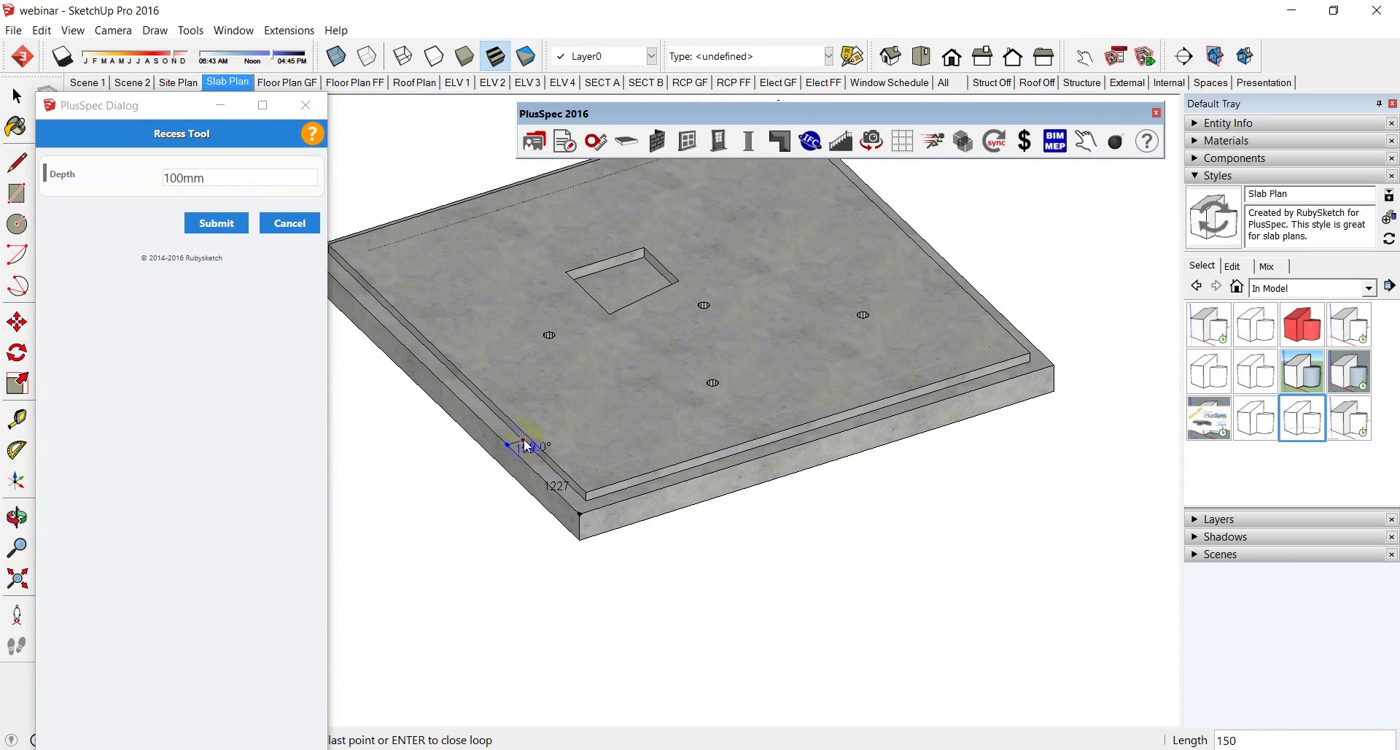
left_click(585, 499)
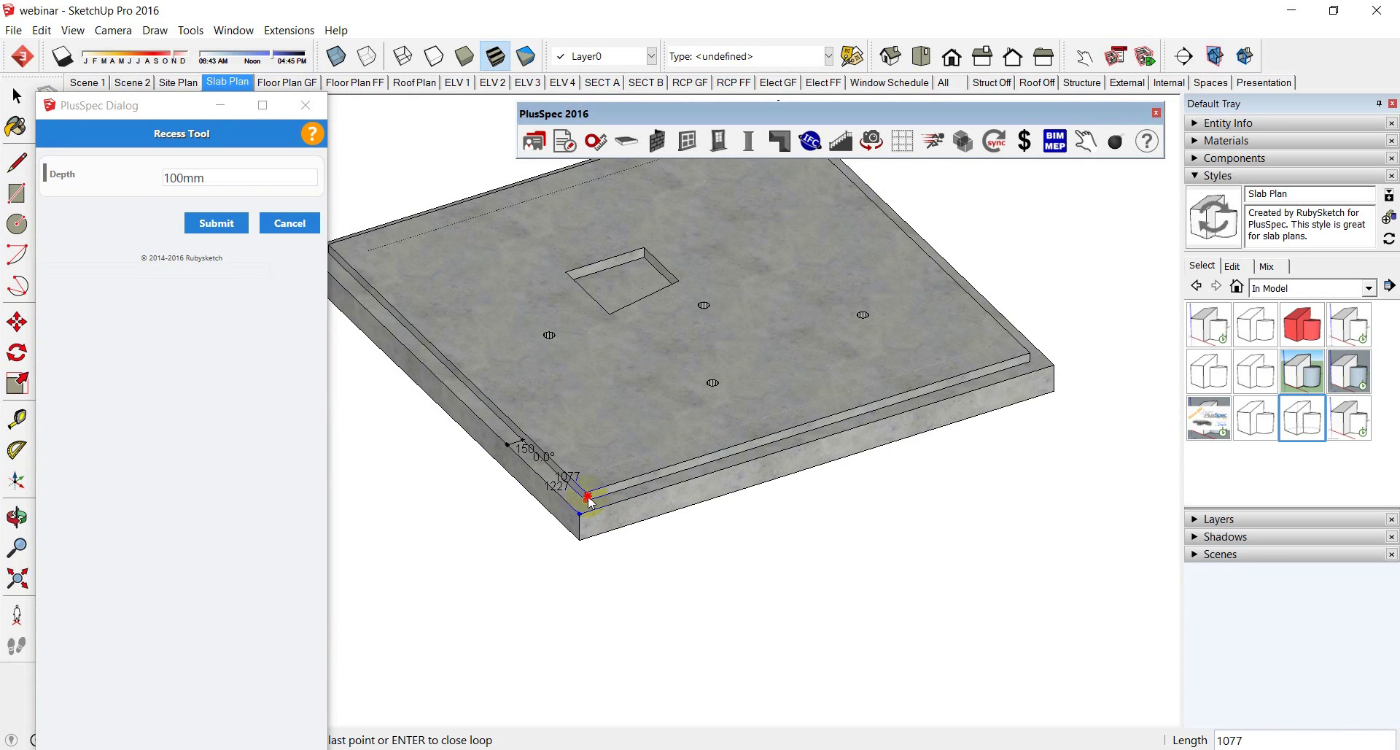
left_click(688, 466)
left_click(703, 476)
left_click(581, 515)
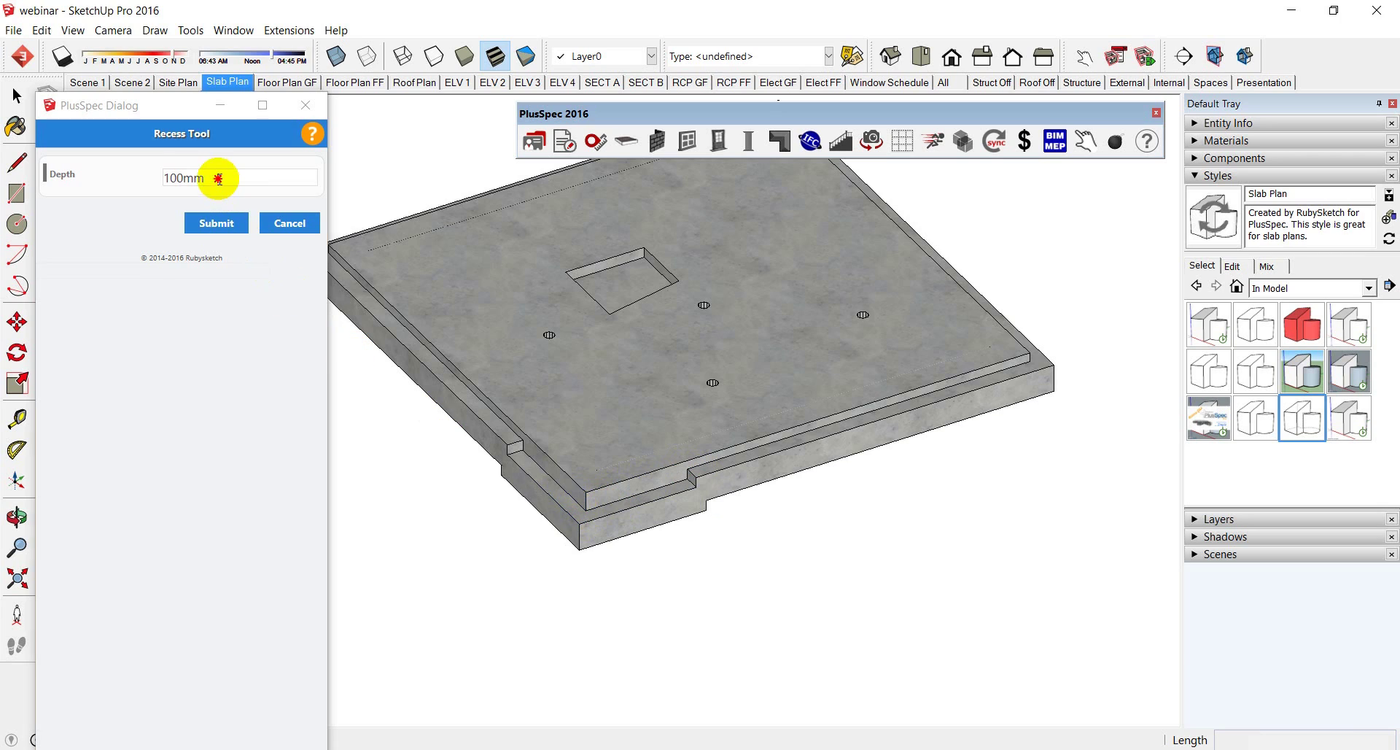
Step: Set the recess depth to 500 and cut a deep notch into the slab's front edge
left_click_drag(218, 179, 154, 180)
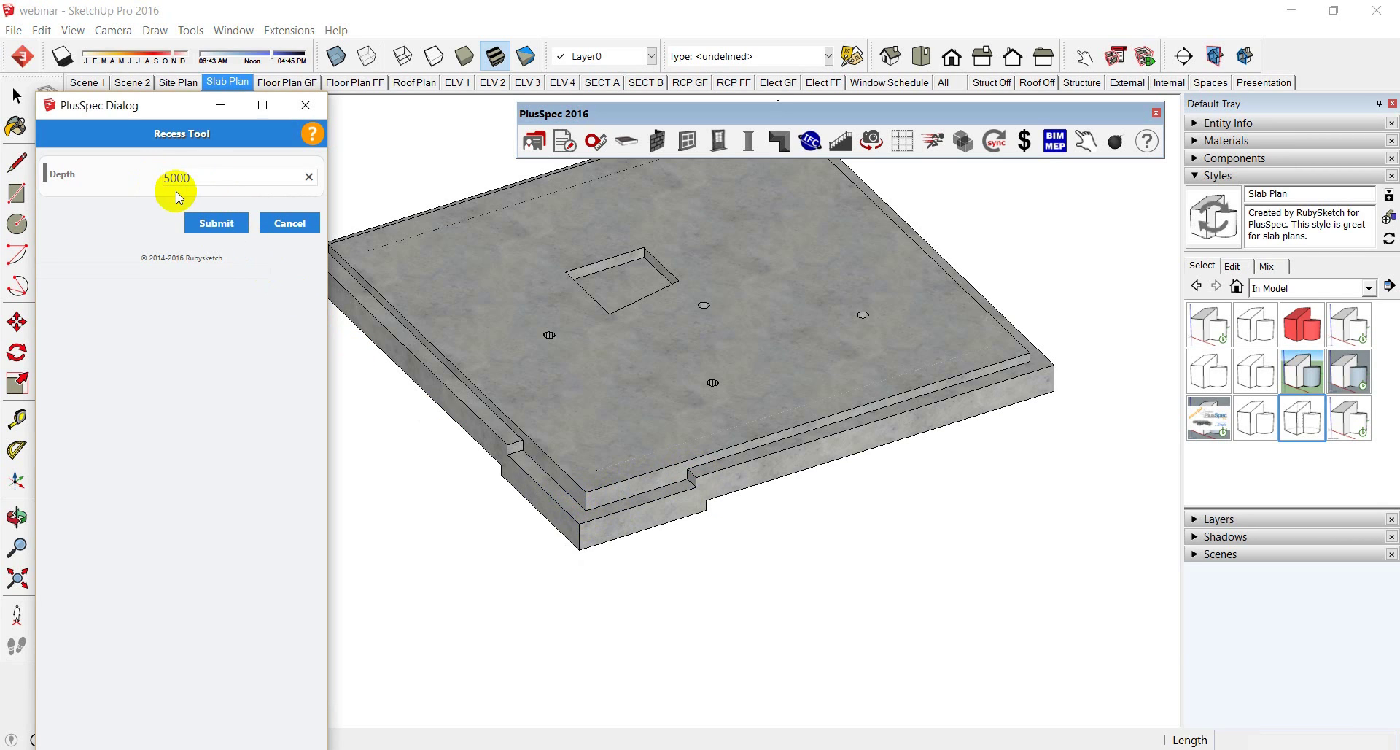
type("500")
left_click(216, 223)
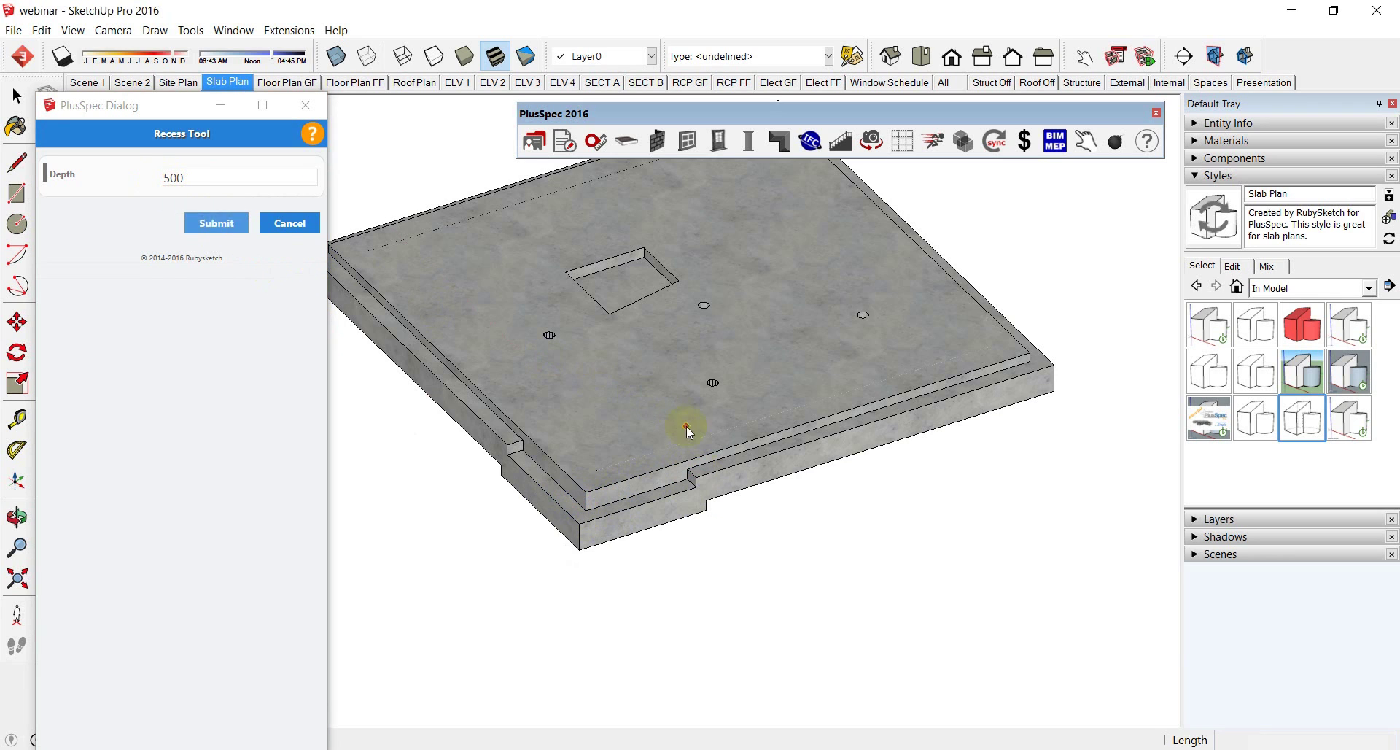
left_click(912, 408)
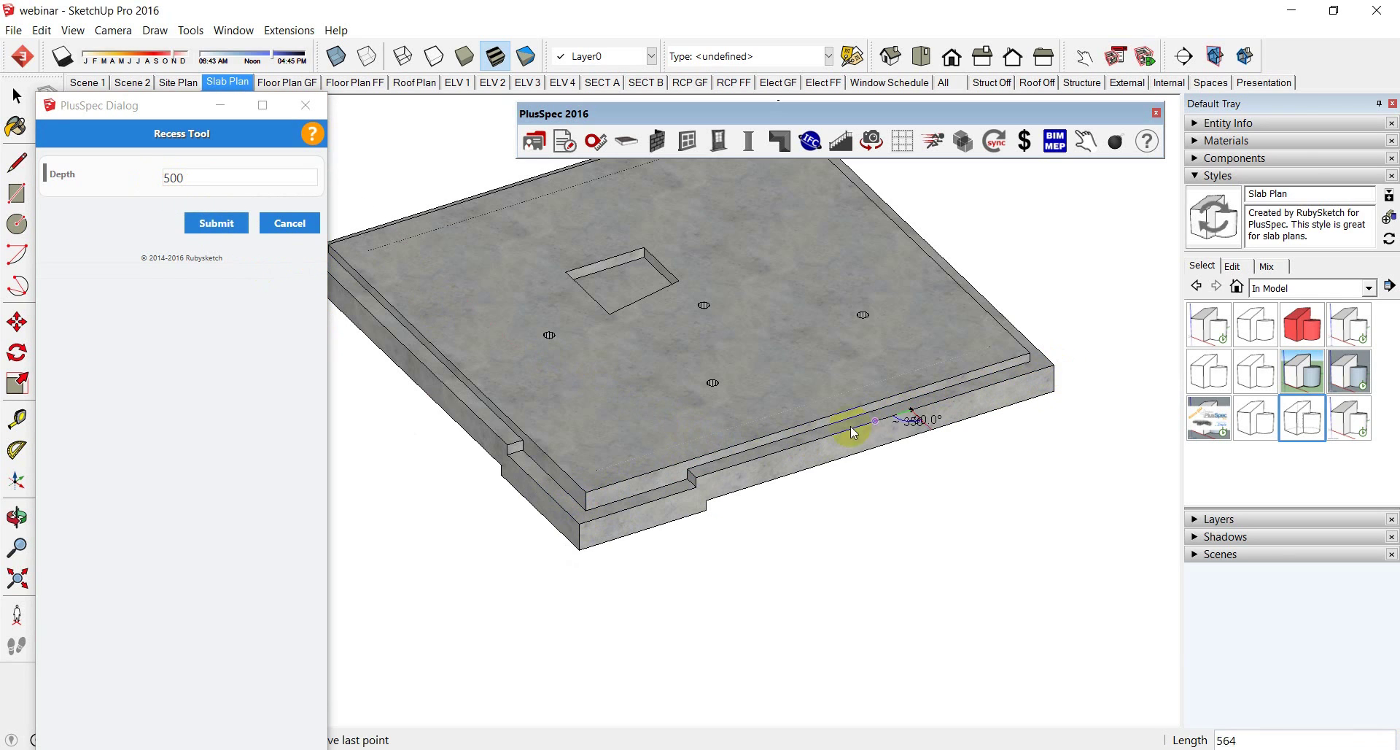
left_click(802, 438)
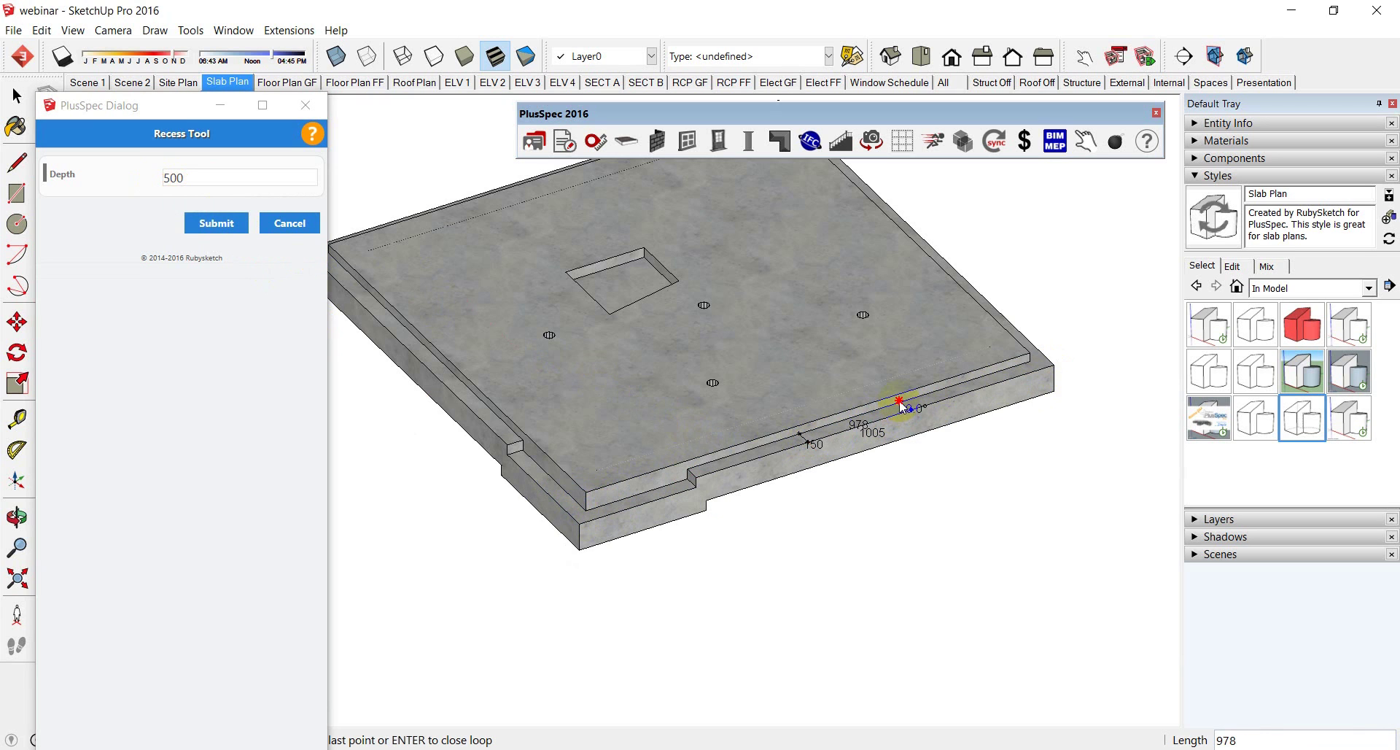
left_click(908, 407)
middle_click_drag(885, 415, 884, 500)
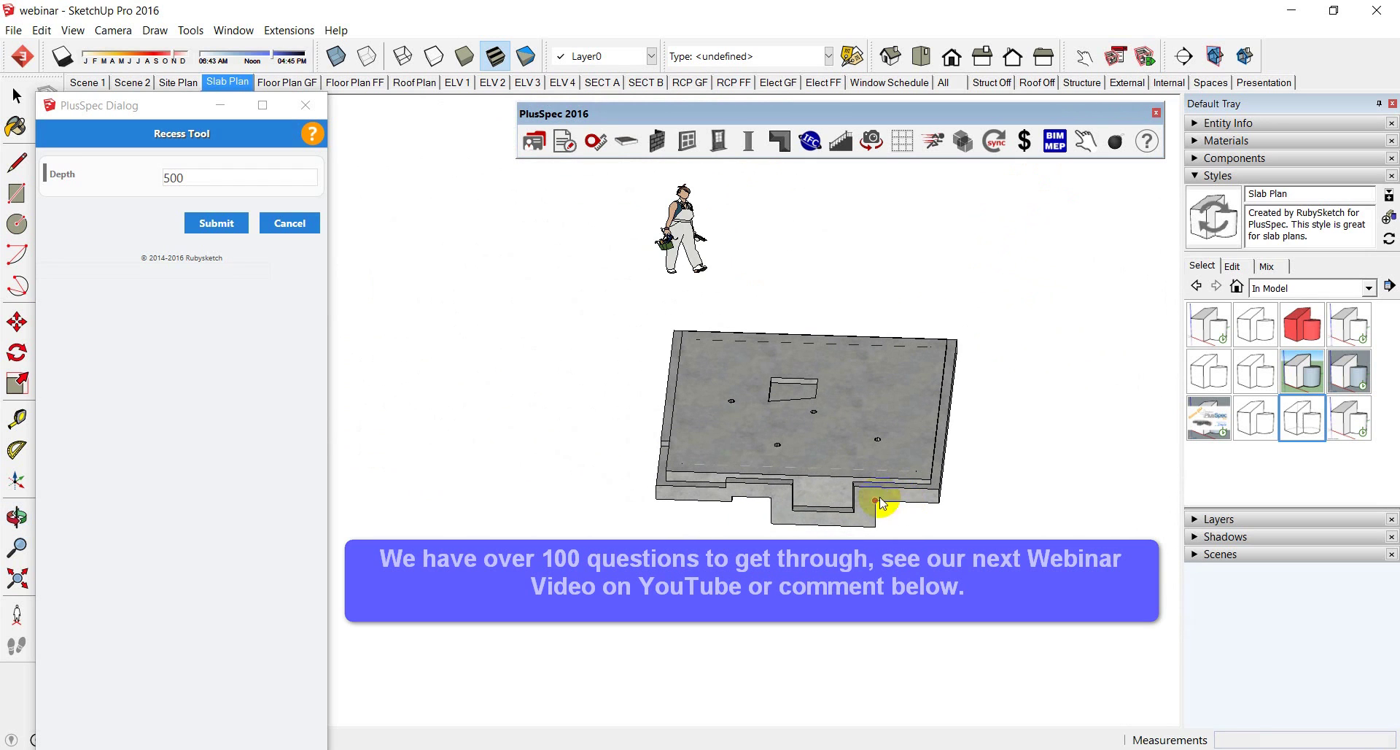
Step: Undo the recess cuts to leave a plain slab with its penetrations, viewed obliquely
key("ctrl+z")
key("ctrl+z")
key("ctrl+z")
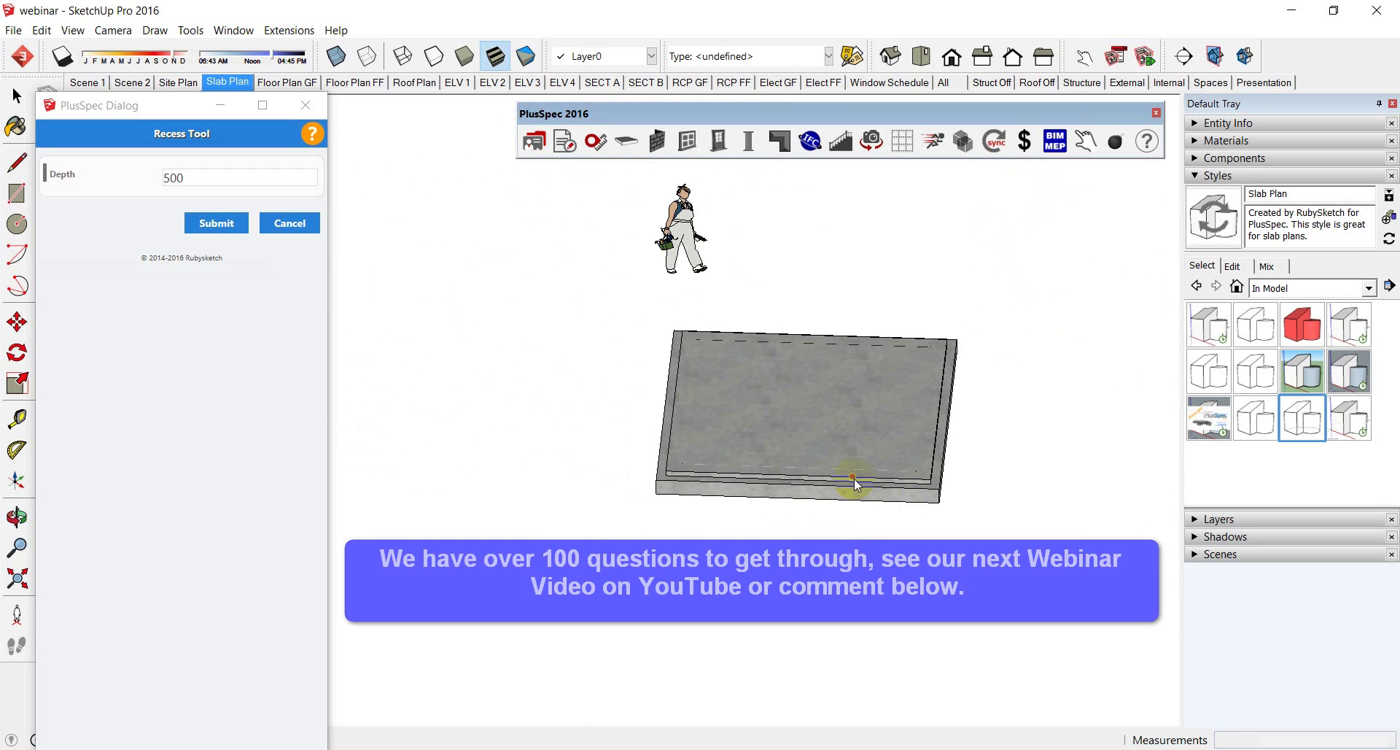
middle_click_drag(857, 485, 665, 536)
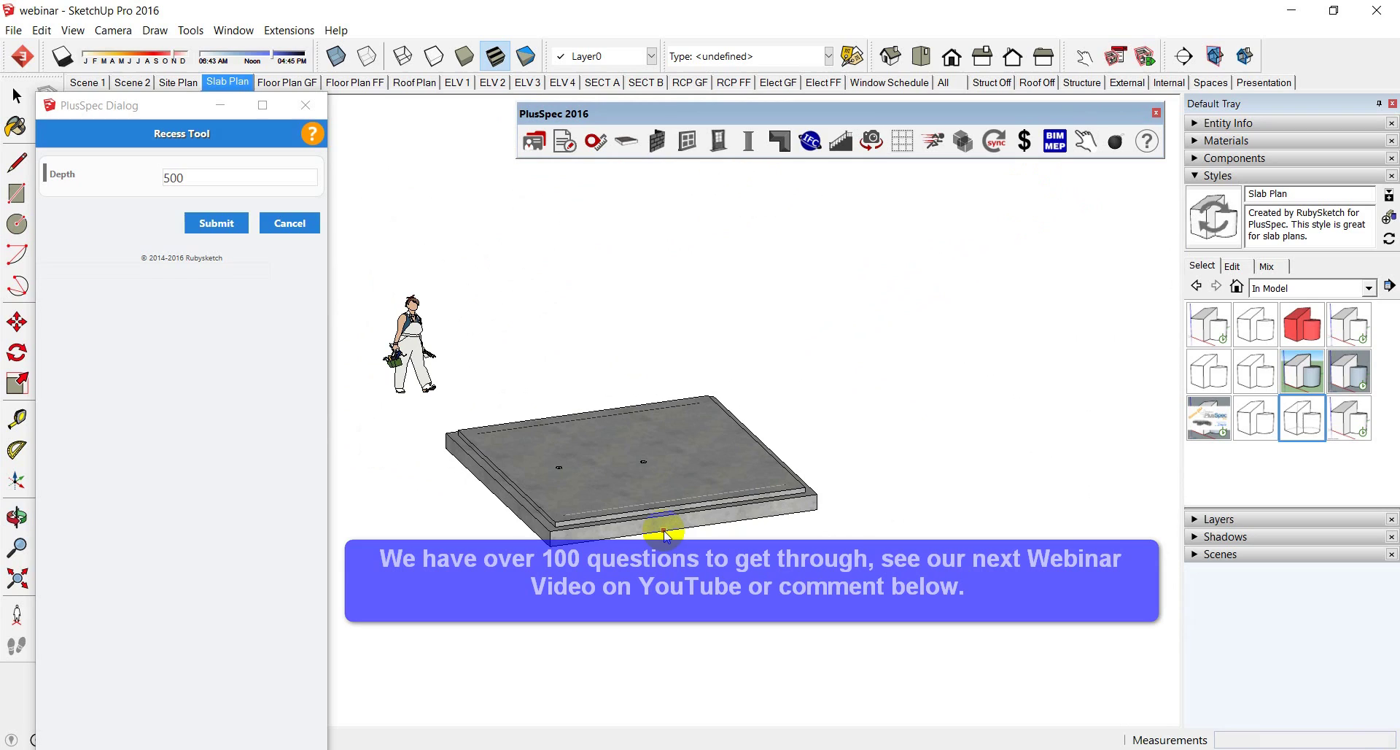